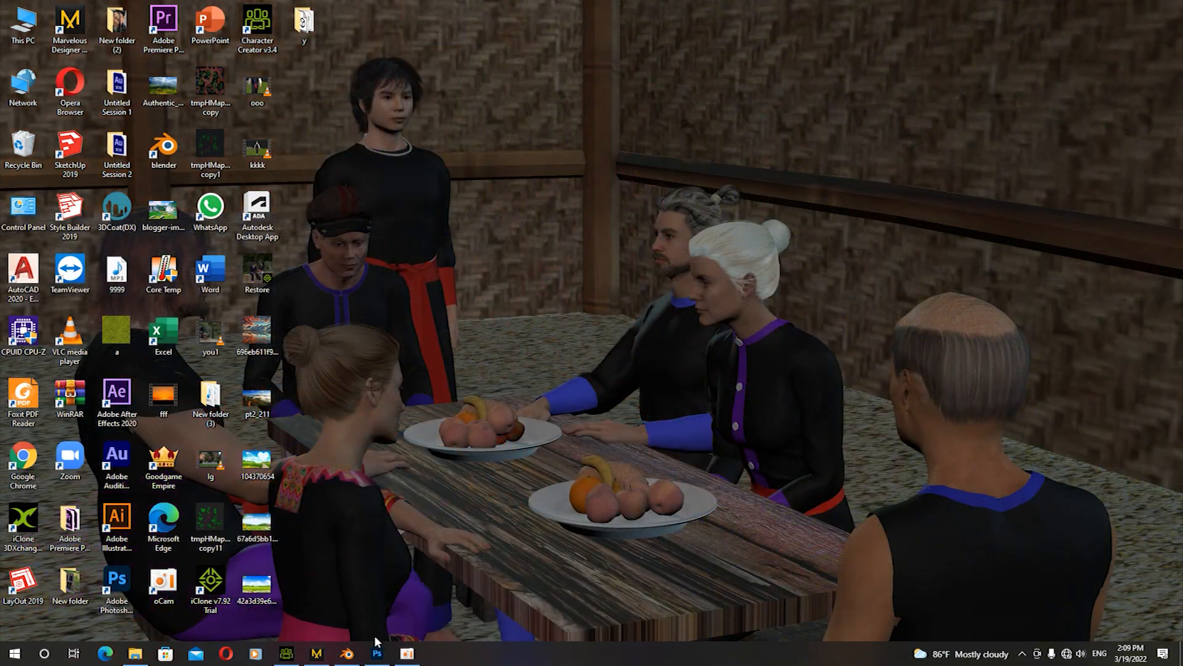
Switch to Marvelous Designer and inspect the dressed avatar and its 2D pattern layout in the Simulation workspace
left_click(316, 654)
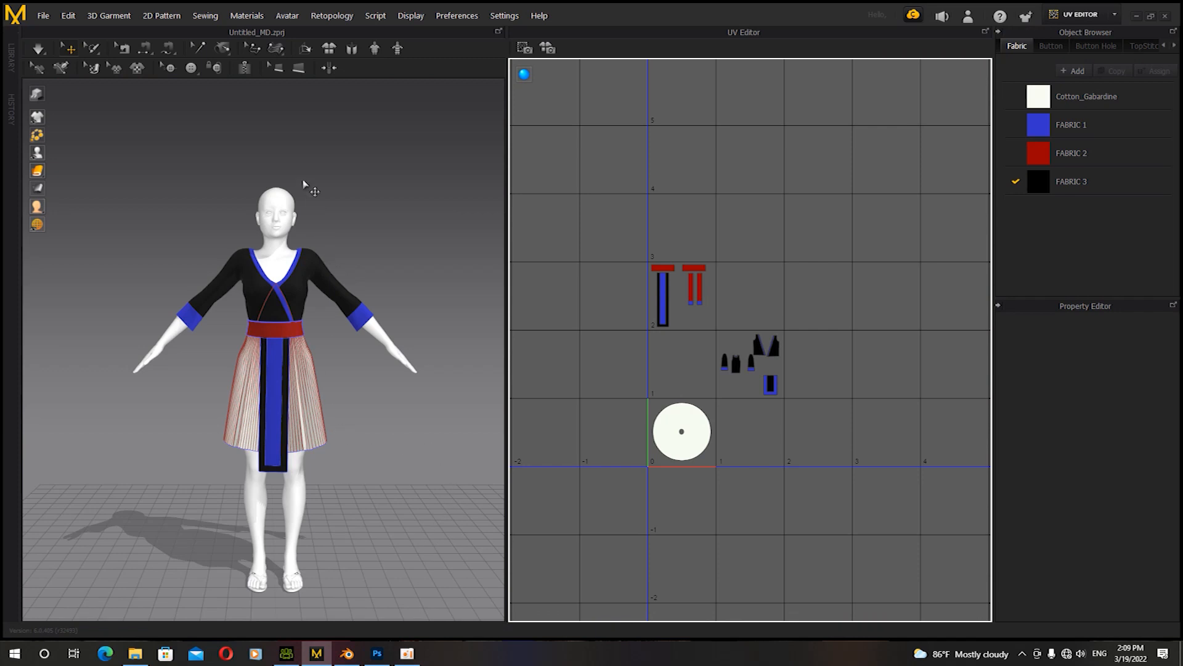
left_click_drag(86, 401, 122, 415)
left_click_drag(370, 402, 308, 386)
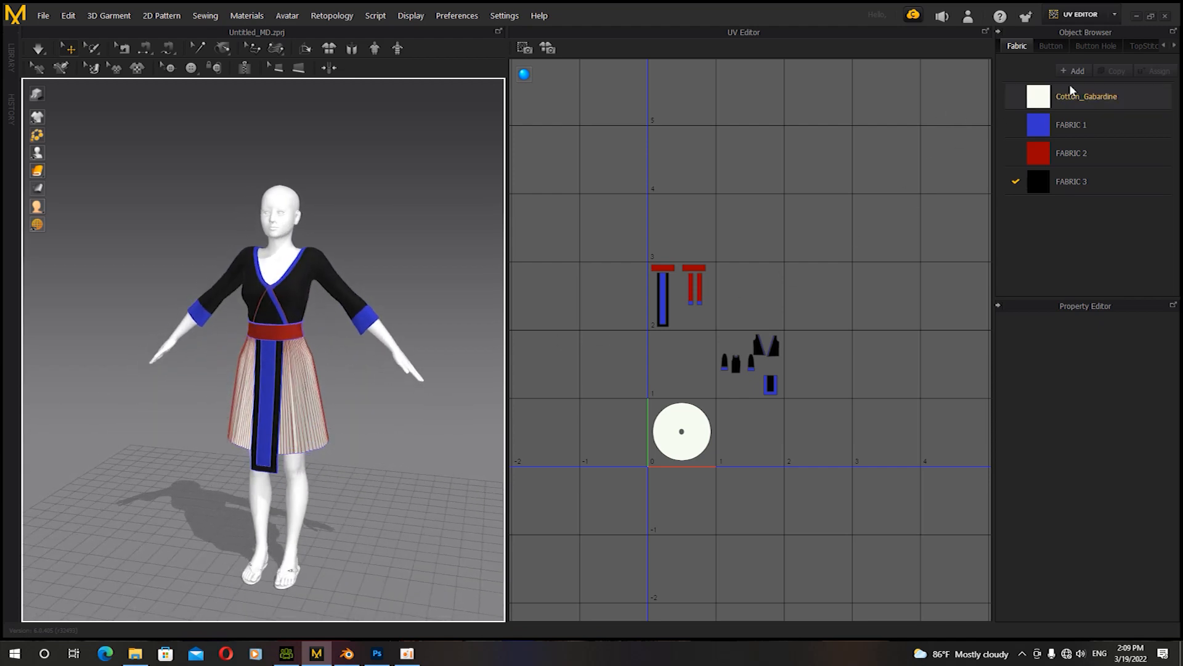
left_click(1113, 15)
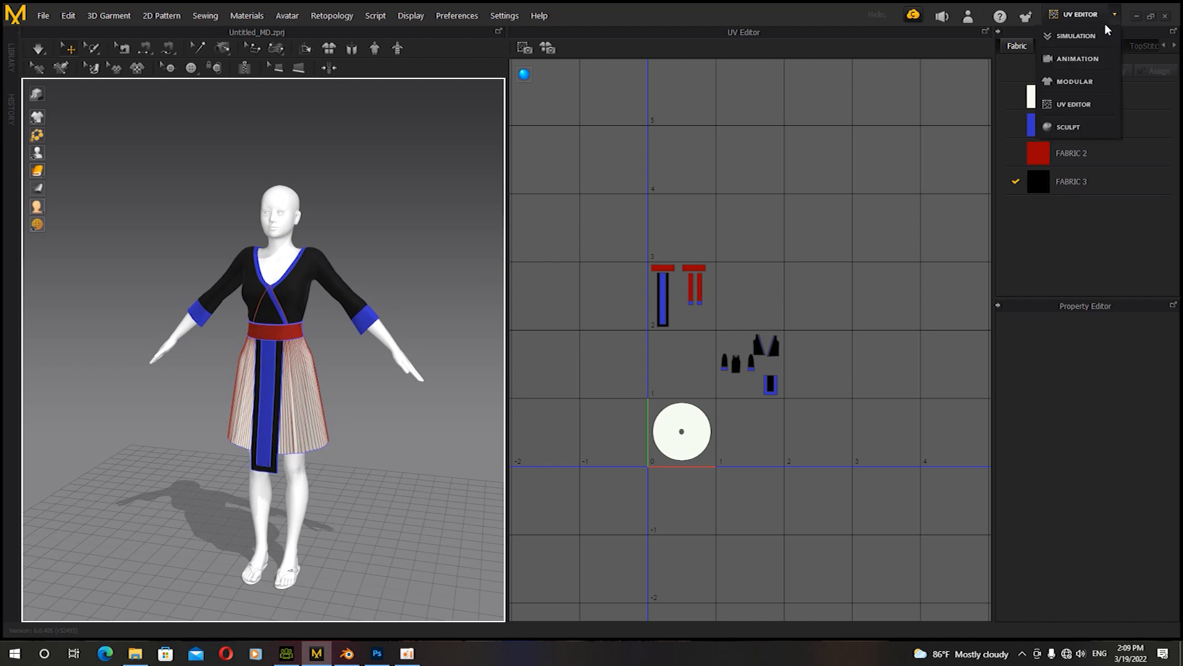
left_click(1085, 36)
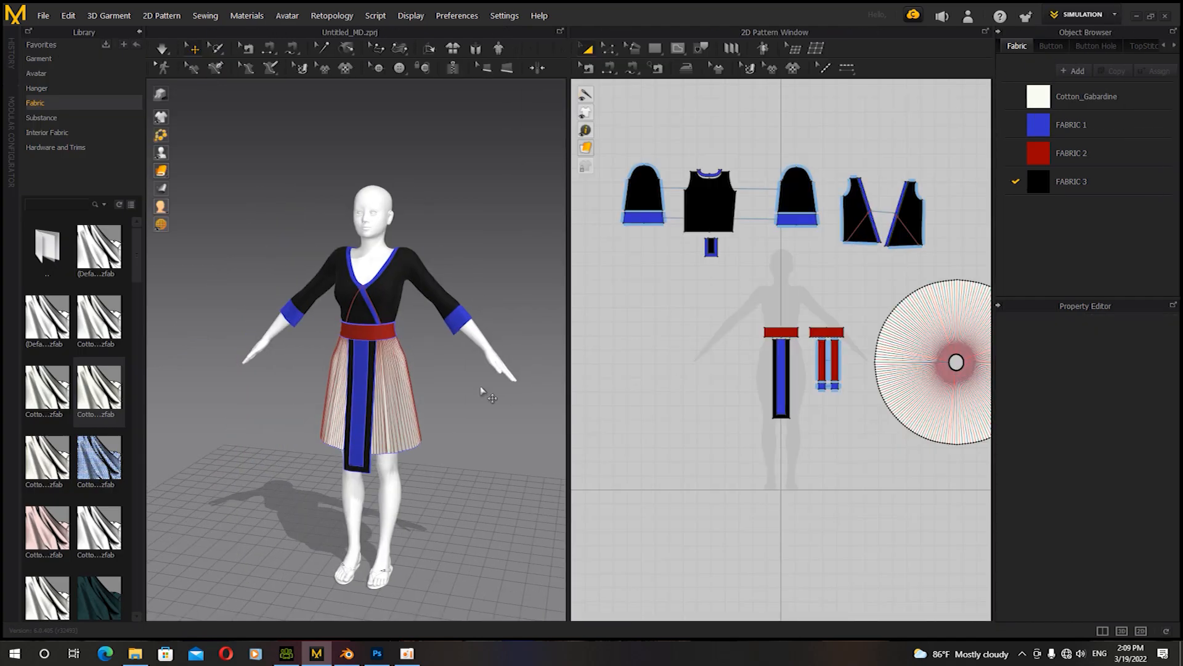
mouse_move(499, 410)
left_mouse_down()
mouse_move(264, 401)
mouse_move(503, 418)
left_mouse_up()
scroll(635, 418, "down", 4)
scroll(733, 422, "up", 2)
scroll(744, 435, "down", 2)
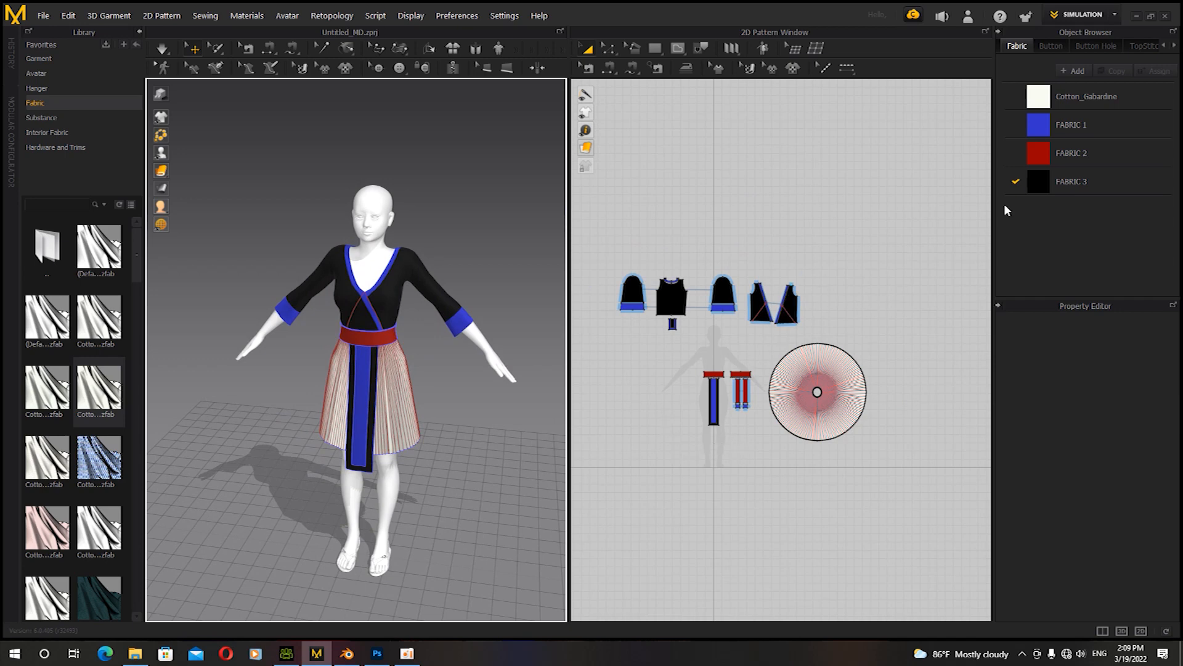
Return to the UV Editor workspace and reset the UVs to the 2D arrangement
left_click(1115, 15)
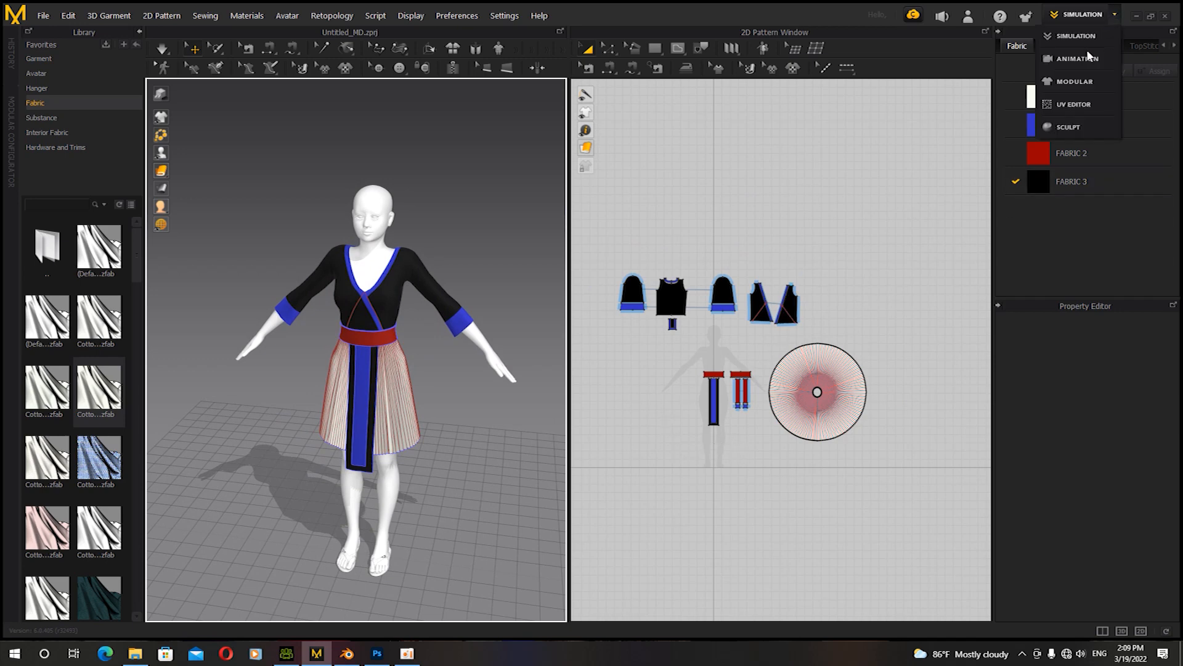
left_click(1073, 104)
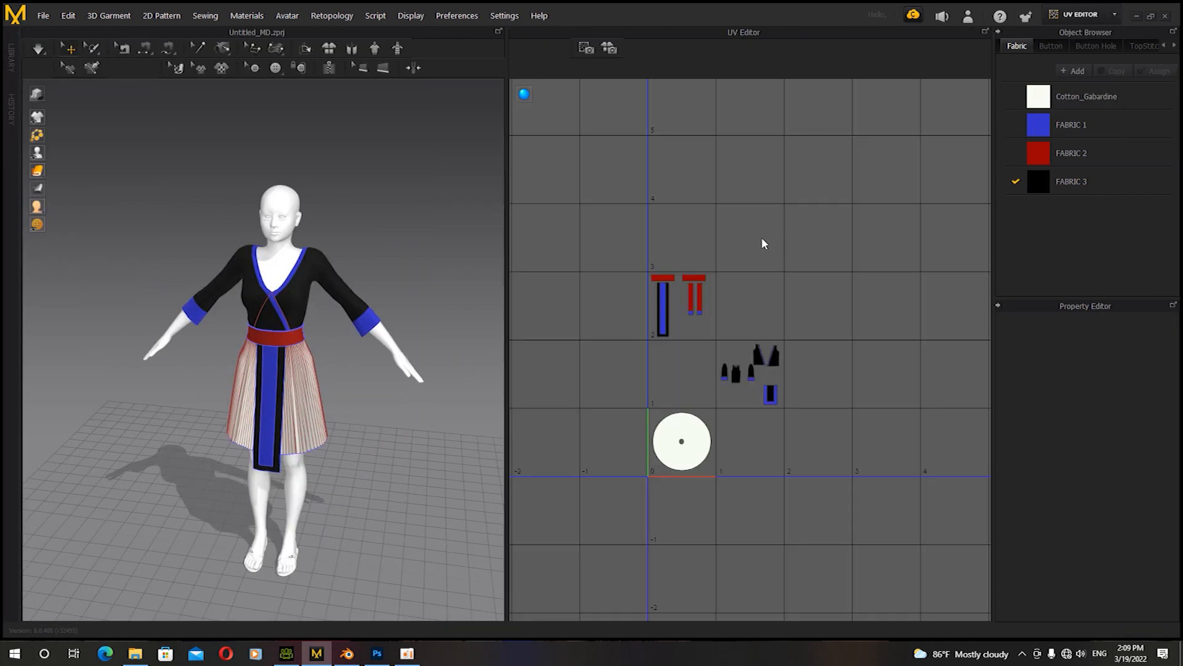
right_click(614, 222)
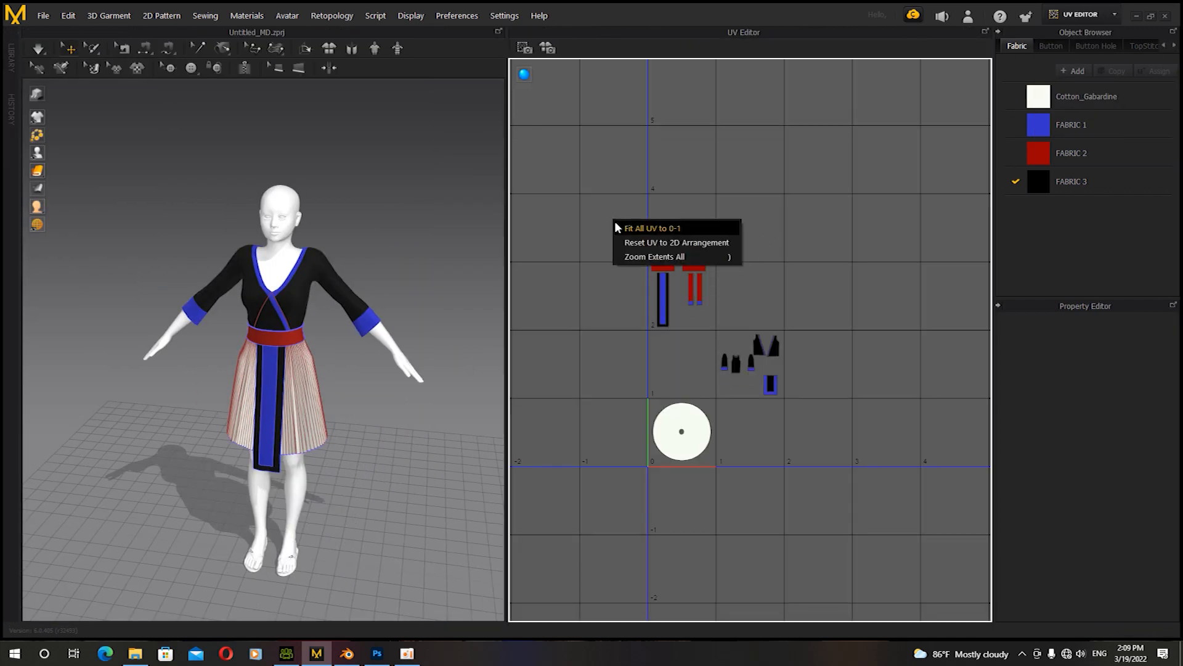
left_click(631, 243)
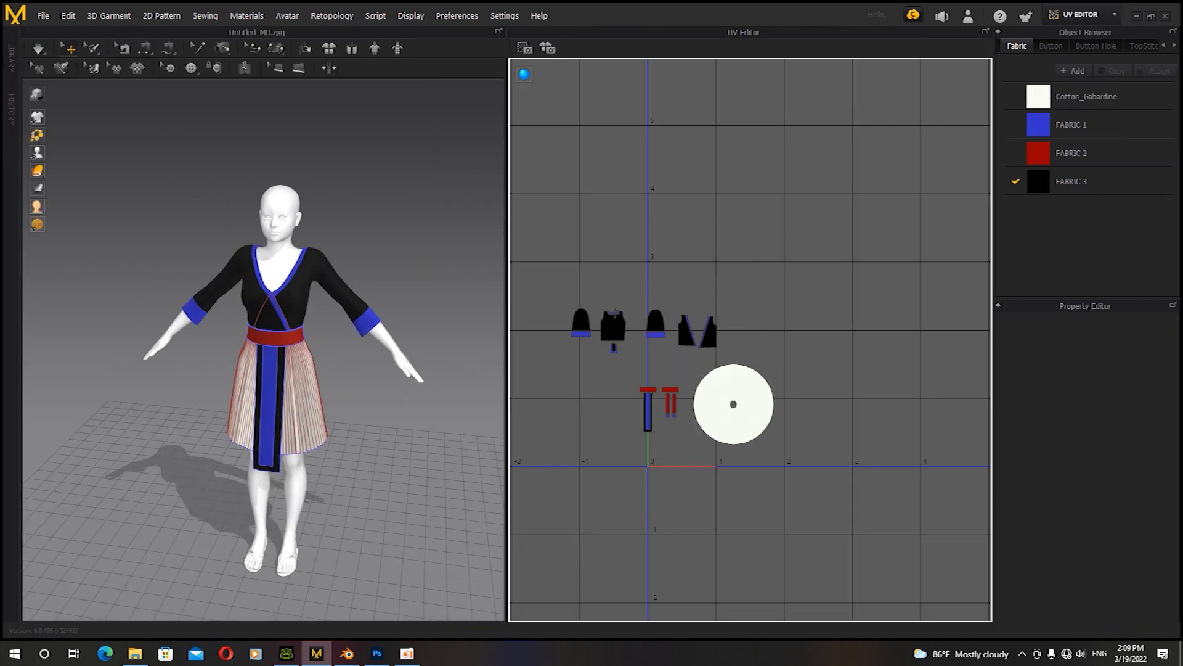
Fit all UVs to 0-1 using the relative UV Coordinate option with a value of 0.02
right_click(618, 234)
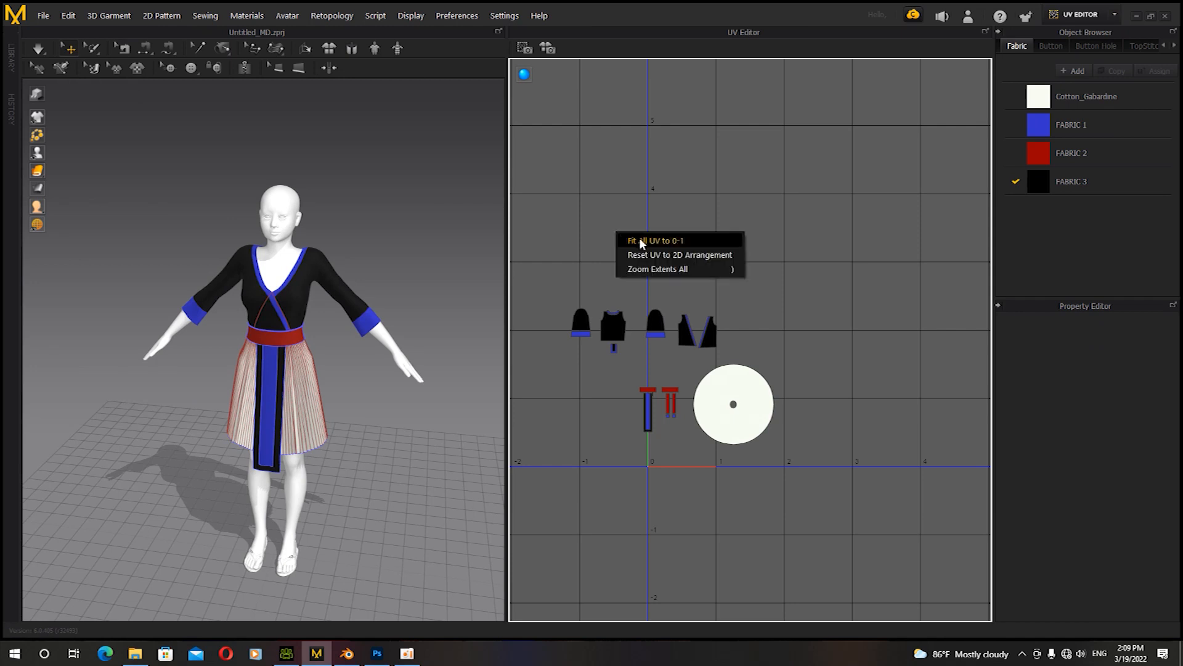
left_click(641, 242)
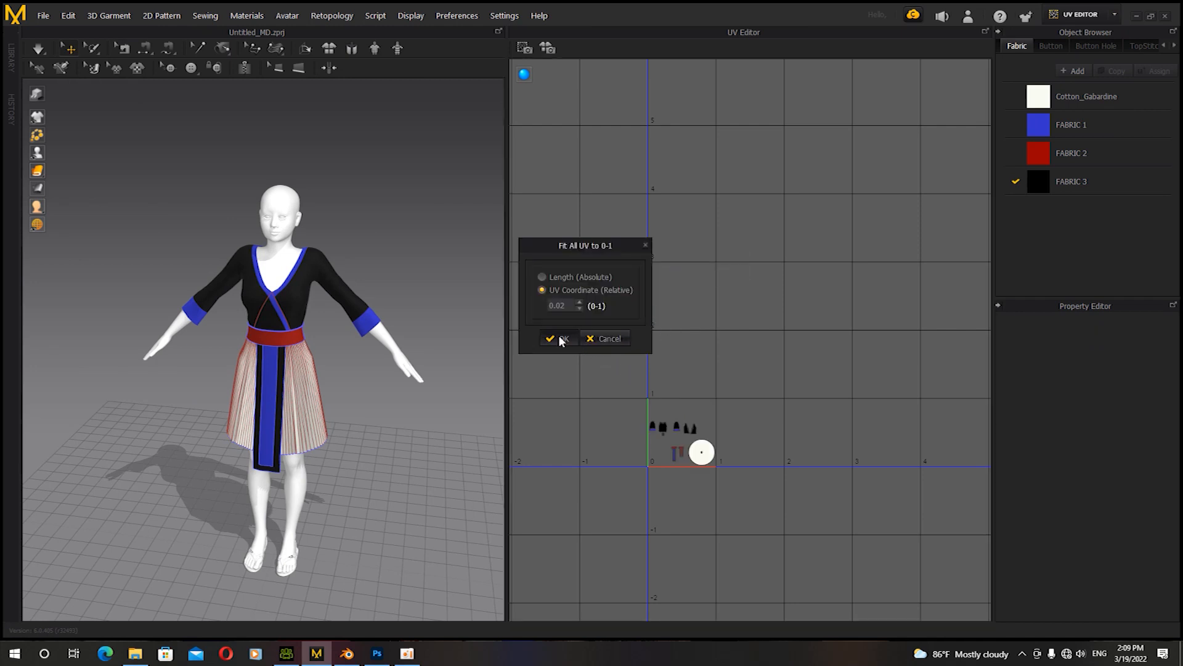
left_click(561, 339)
scroll(676, 453, "up", 3)
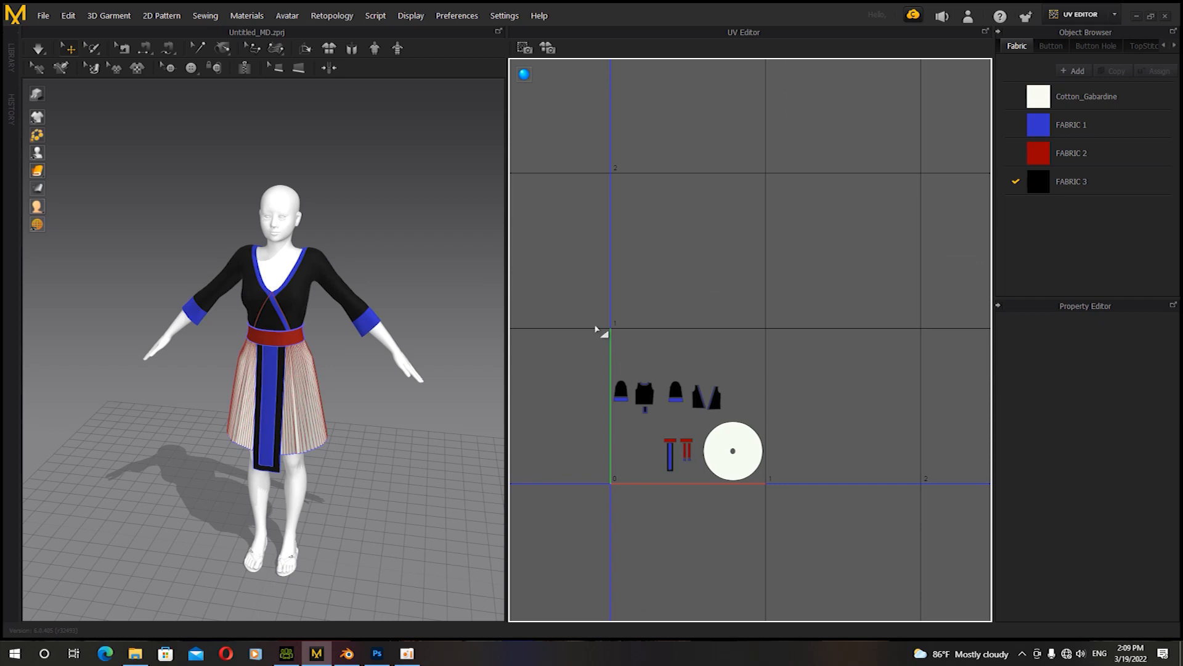
Move the black top's UV pieces and the red belt and sash pieces out of the 0-1 UV tile
left_click_drag(712, 375, 738, 417)
left_click_drag(738, 417, 701, 253)
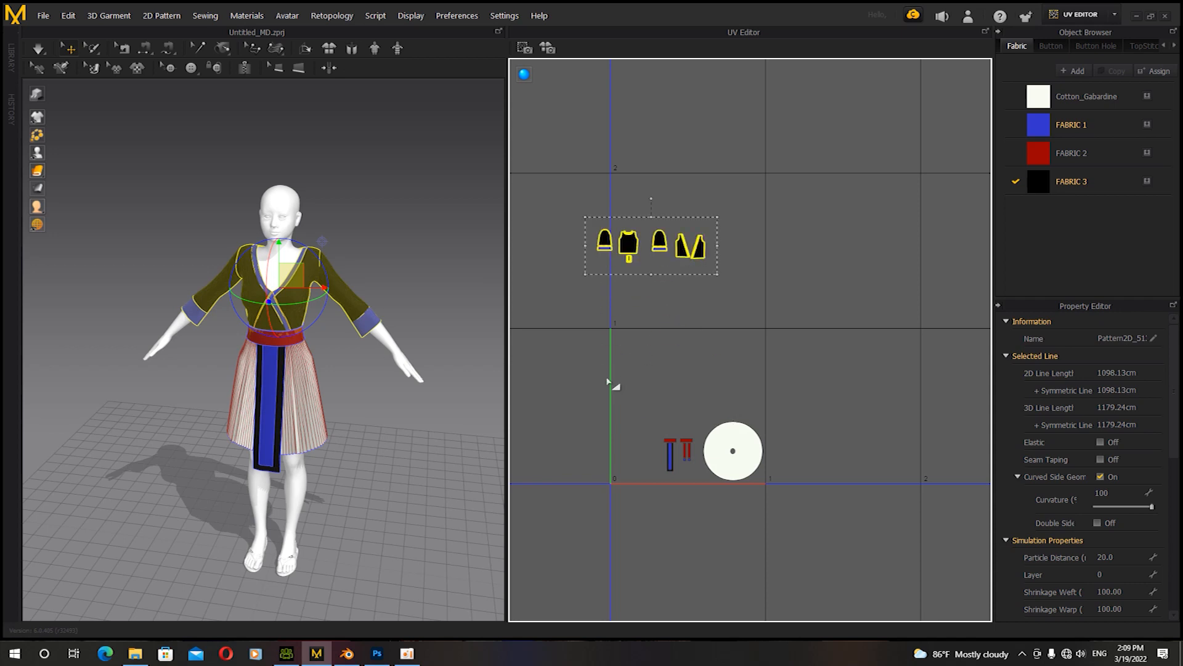
left_click_drag(594, 384, 682, 450)
left_click_drag(701, 512, 701, 512)
left_click_drag(670, 460, 549, 291)
Place the circular skirt UV at the upper-left corner of the 0-1 tile and enlarge it to fill the tile
mouse_move(651, 365)
left_mouse_down()
mouse_move(766, 454)
mouse_move(753, 476)
mouse_move(685, 372)
mouse_move(661, 364)
left_mouse_up()
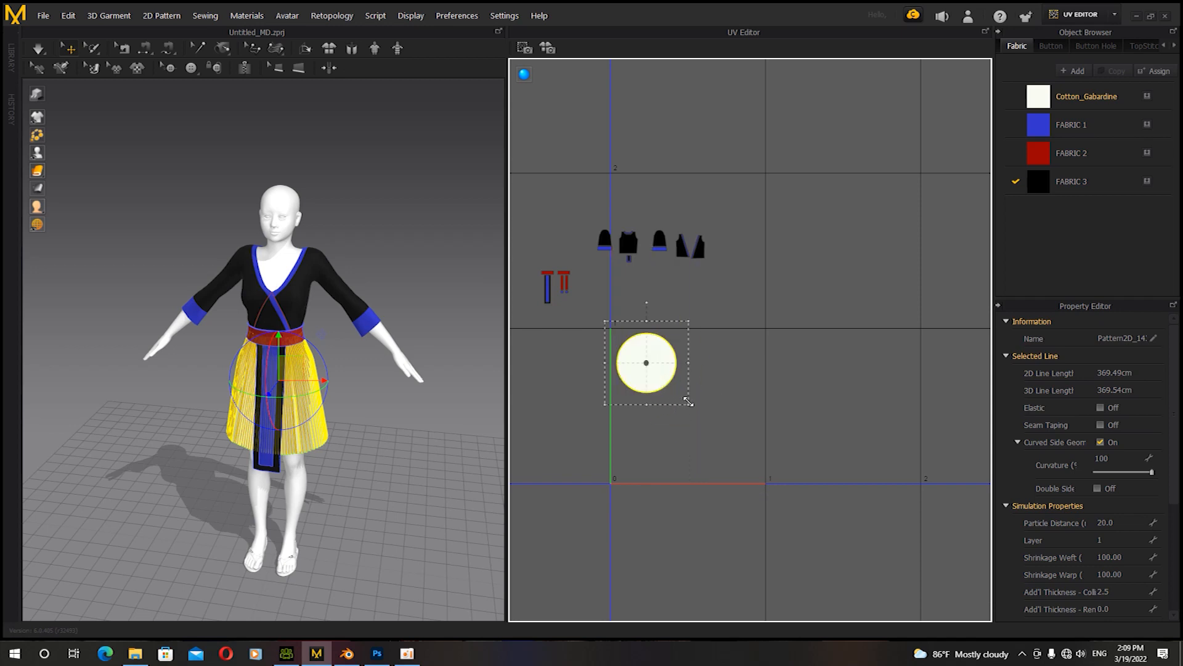
left_click_drag(688, 405, 768, 494)
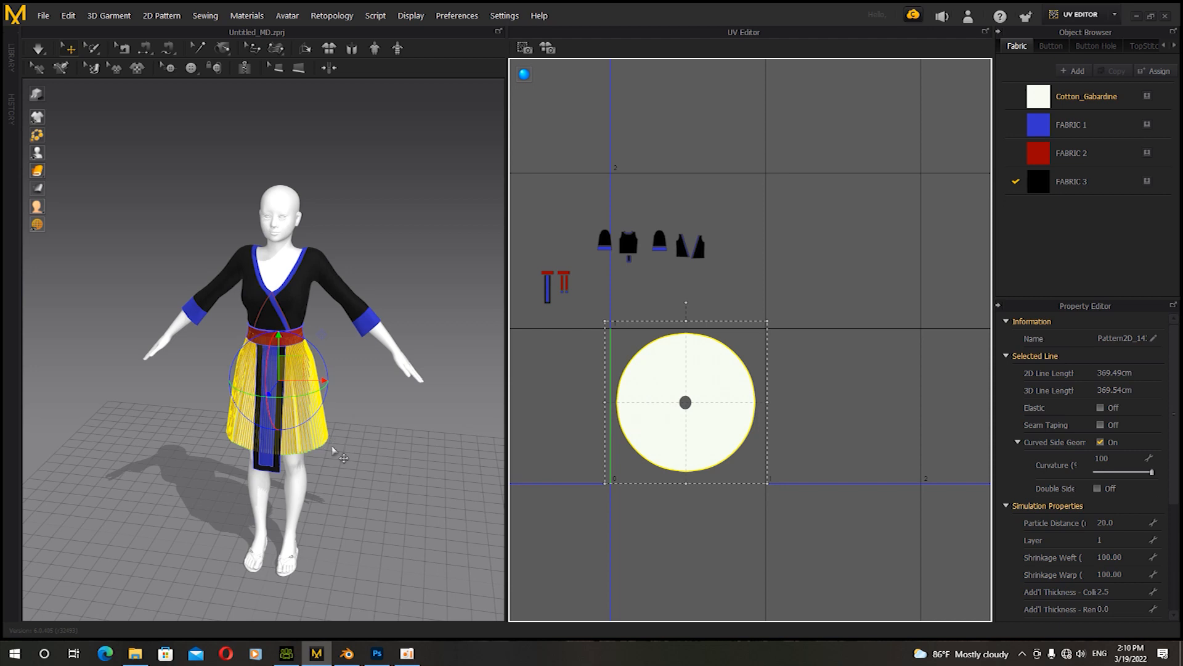
left_click(713, 526)
left_click(709, 465)
Check the circular skirt pattern by selecting it in the 2D pattern layout of the Simulation workspace
left_click(1114, 17)
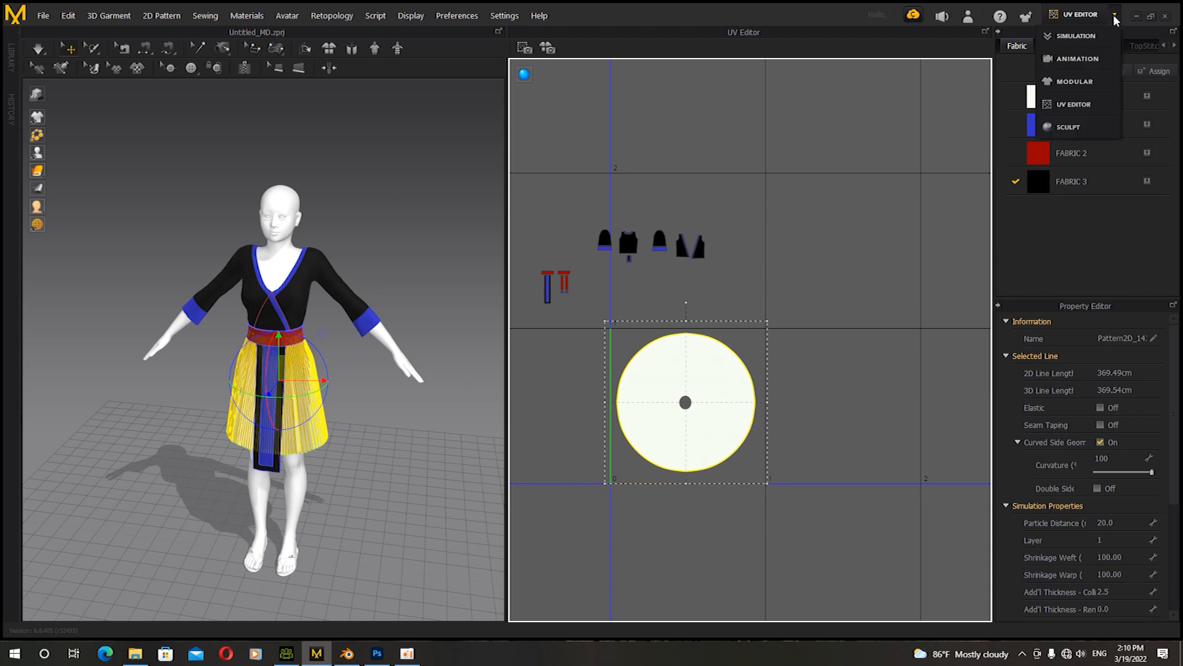
left_click(1083, 38)
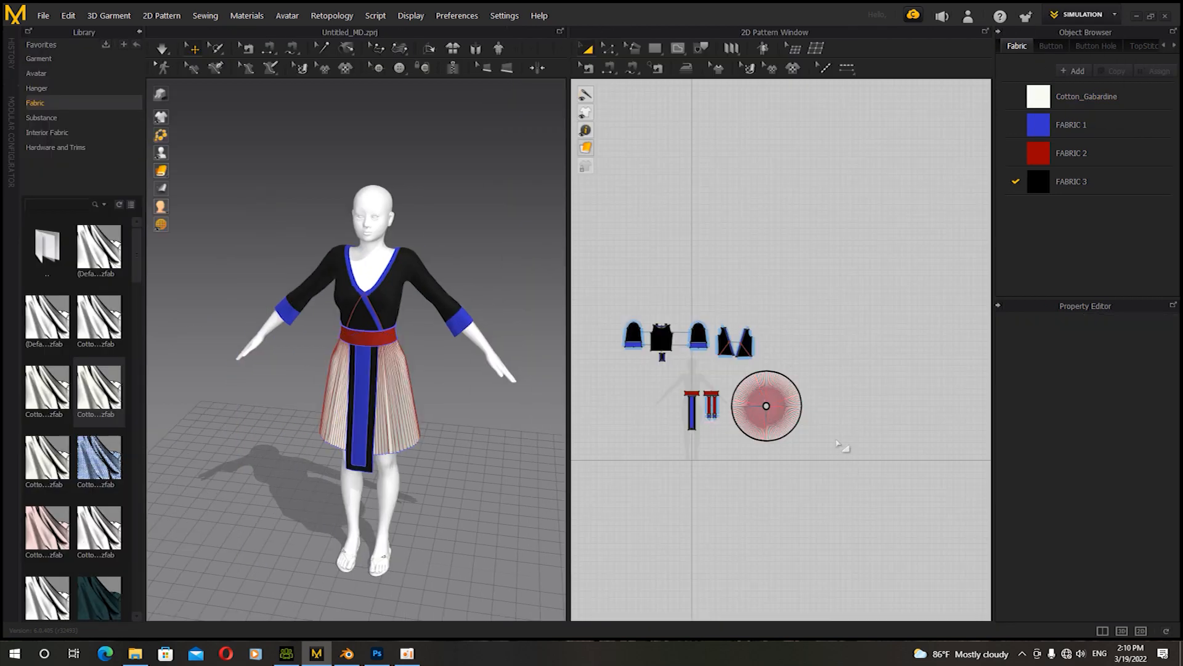
left_click(787, 395)
left_click(802, 364)
left_click_drag(736, 368, 803, 470)
left_click_drag(726, 369, 823, 467)
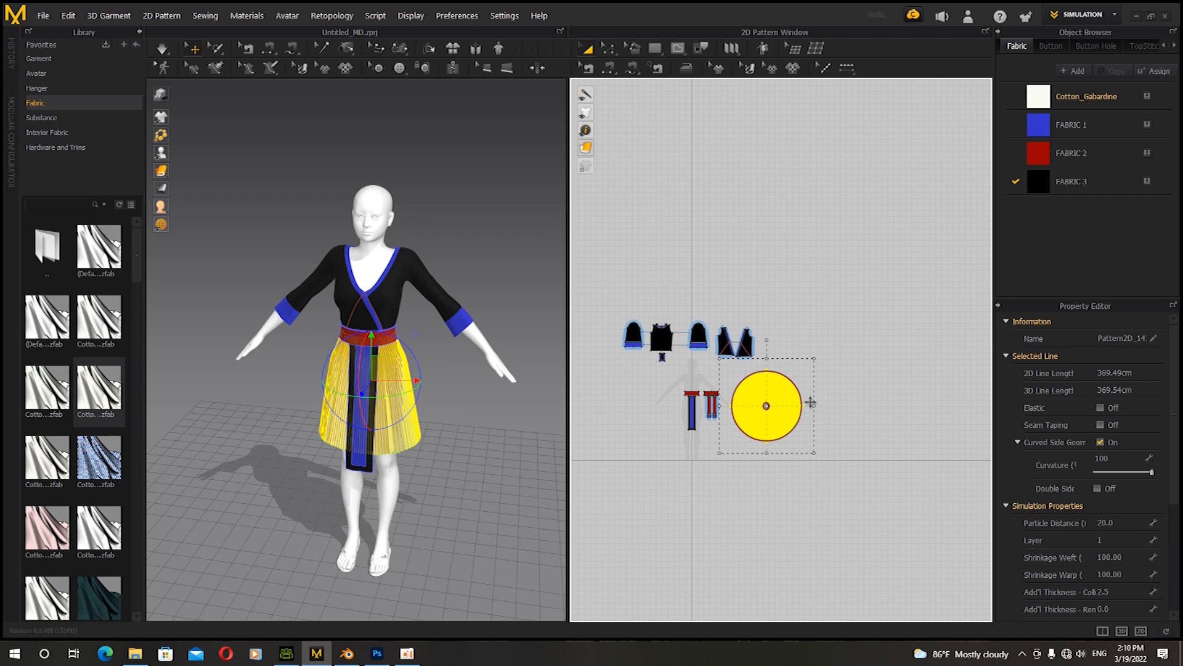
Return to the UV Editor workspace and select the circular skirt pattern there
left_click(1114, 14)
left_click(1078, 104)
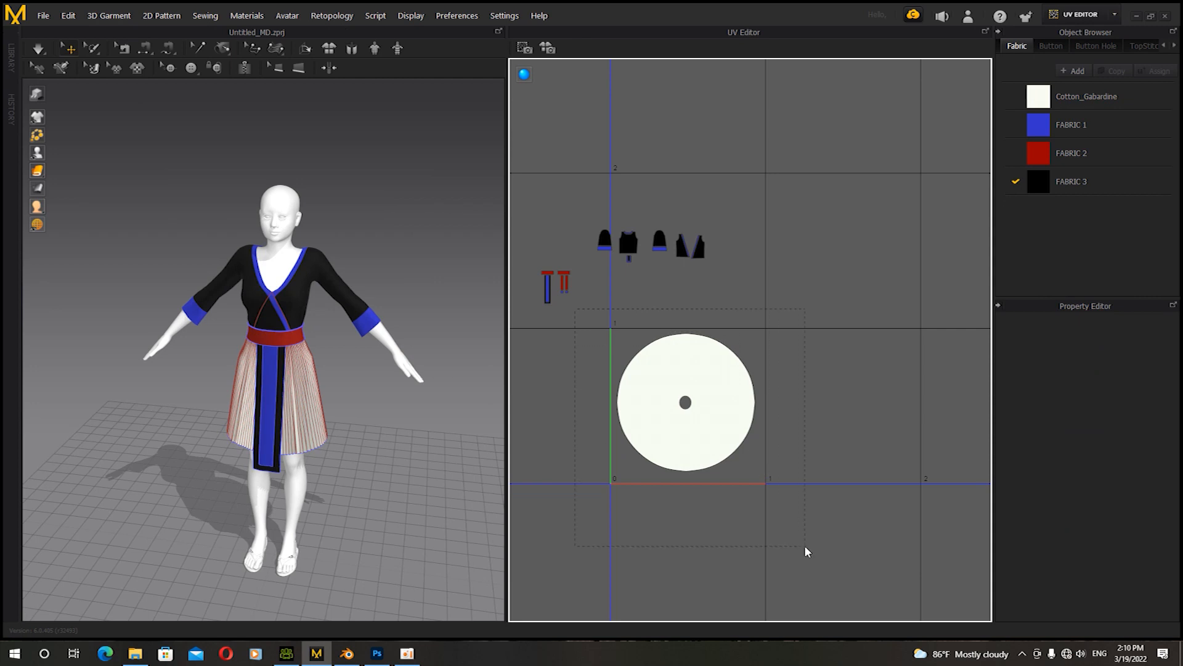
left_click_drag(807, 551, 805, 549)
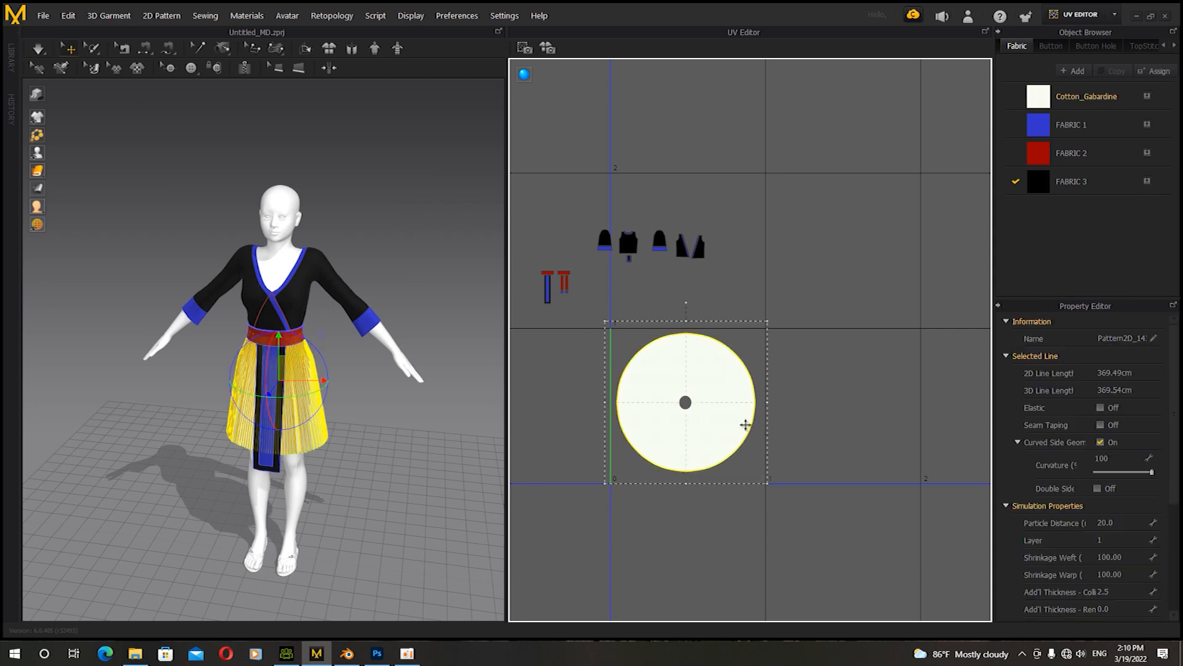
Export the selected skirt as an OBJ file named tiab in the desktop folder y
left_click(43, 16)
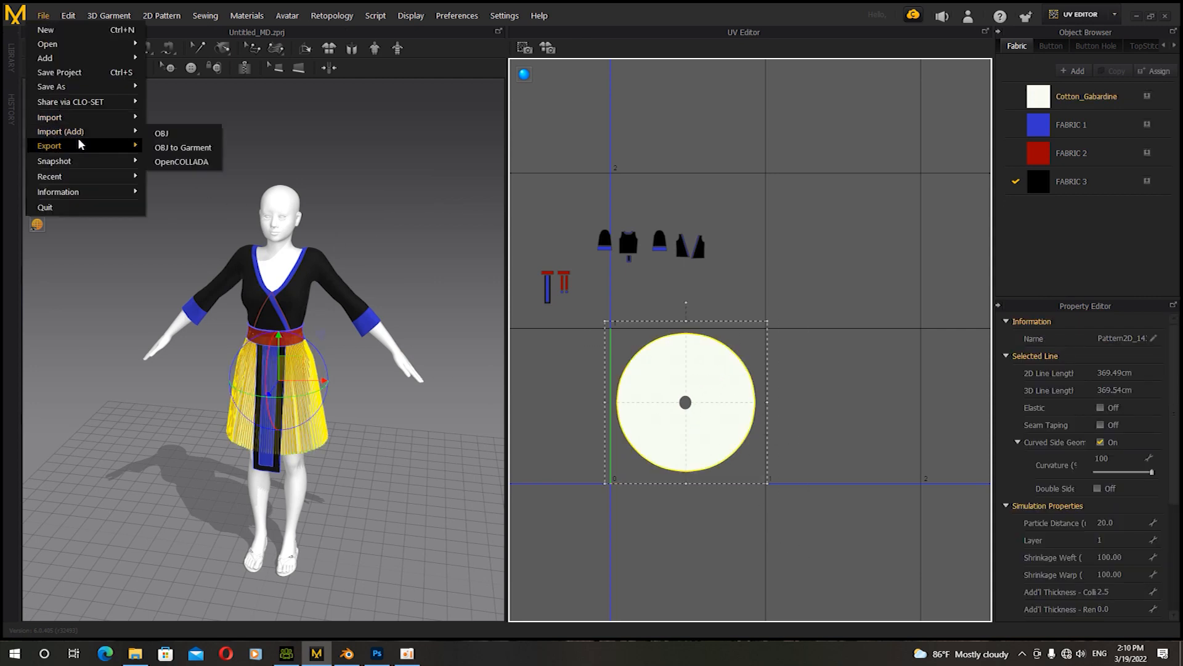
mouse_move(114, 146)
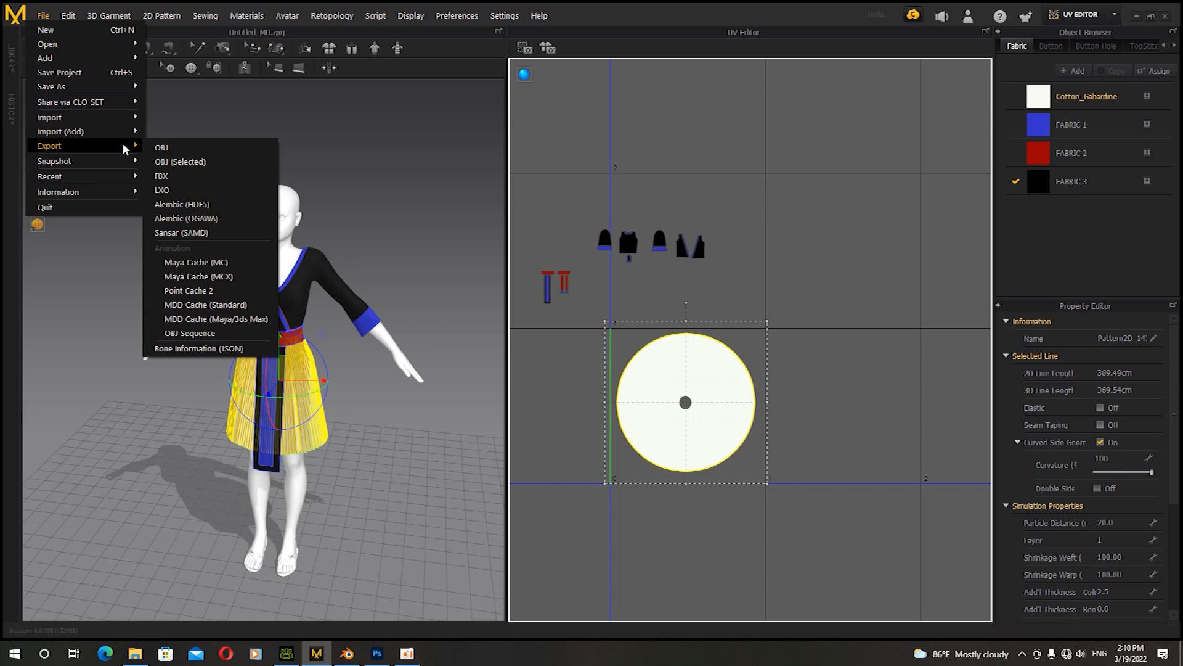
left_click(172, 161)
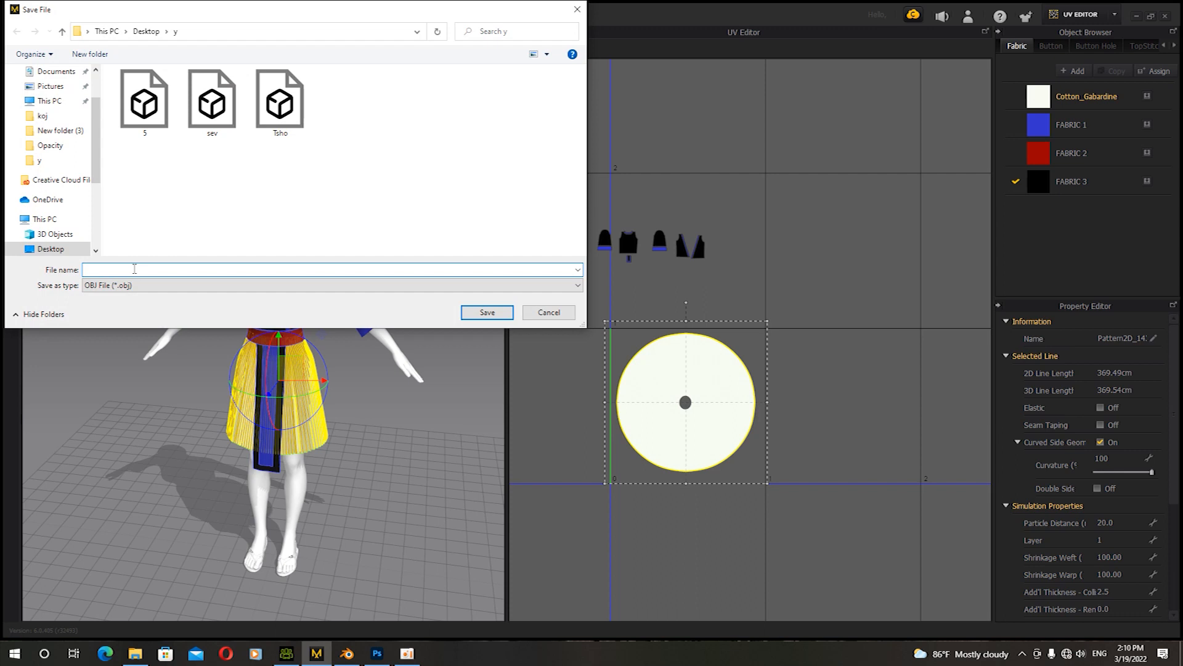
type("t")
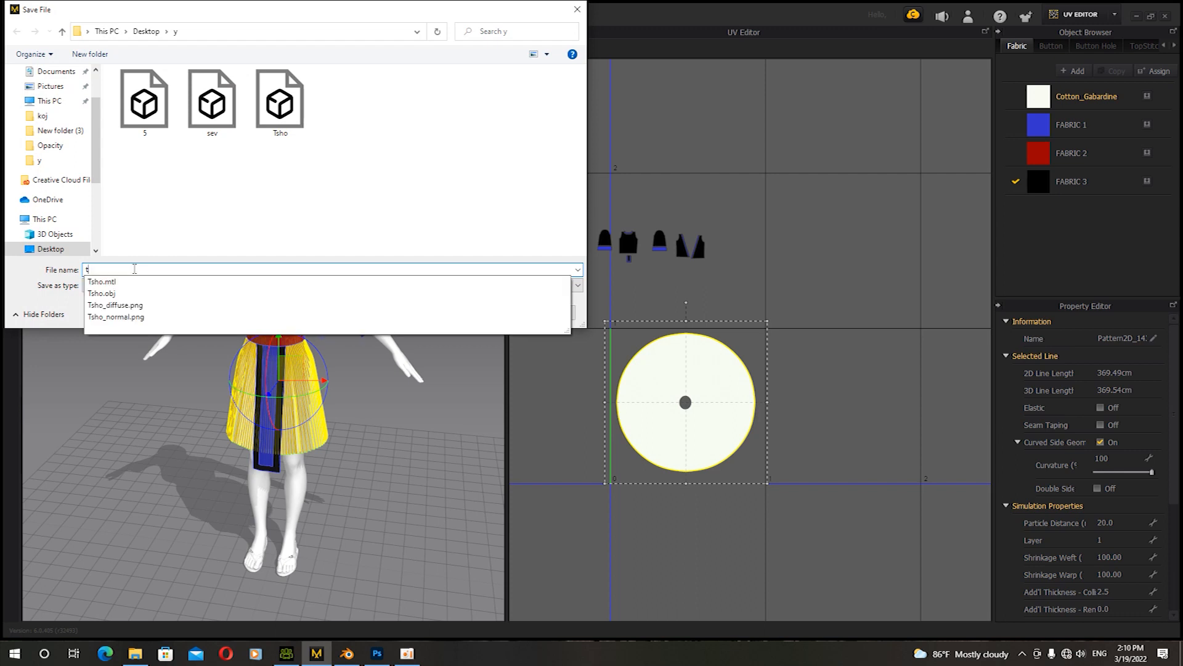
type("iab")
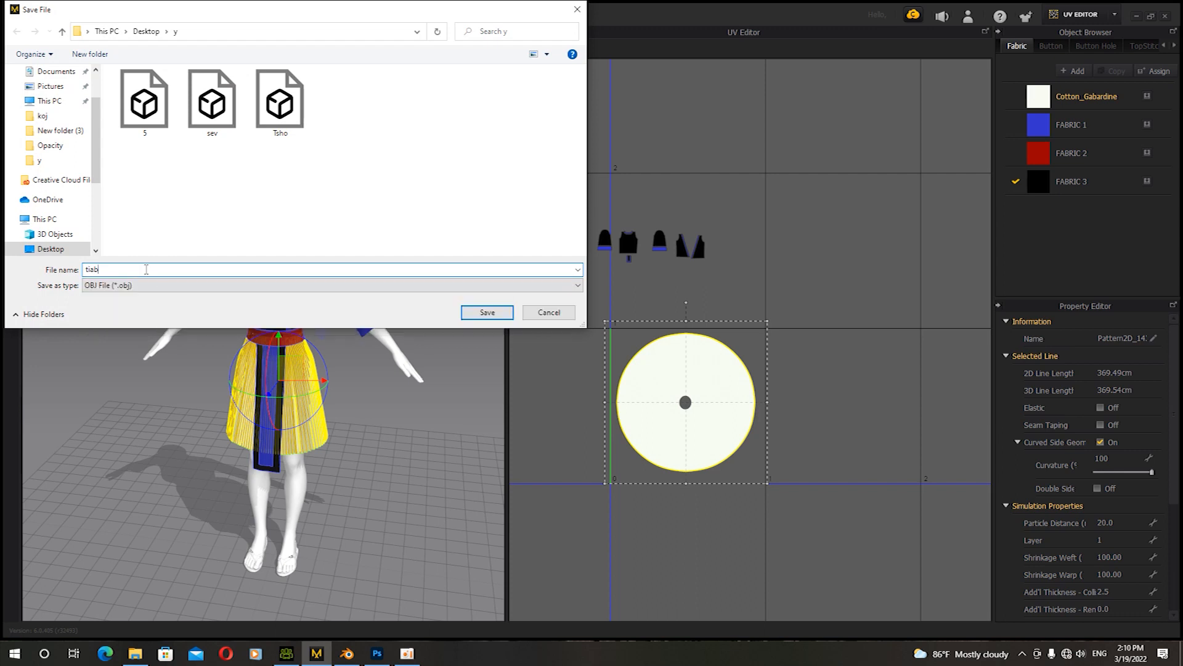
left_click(487, 312)
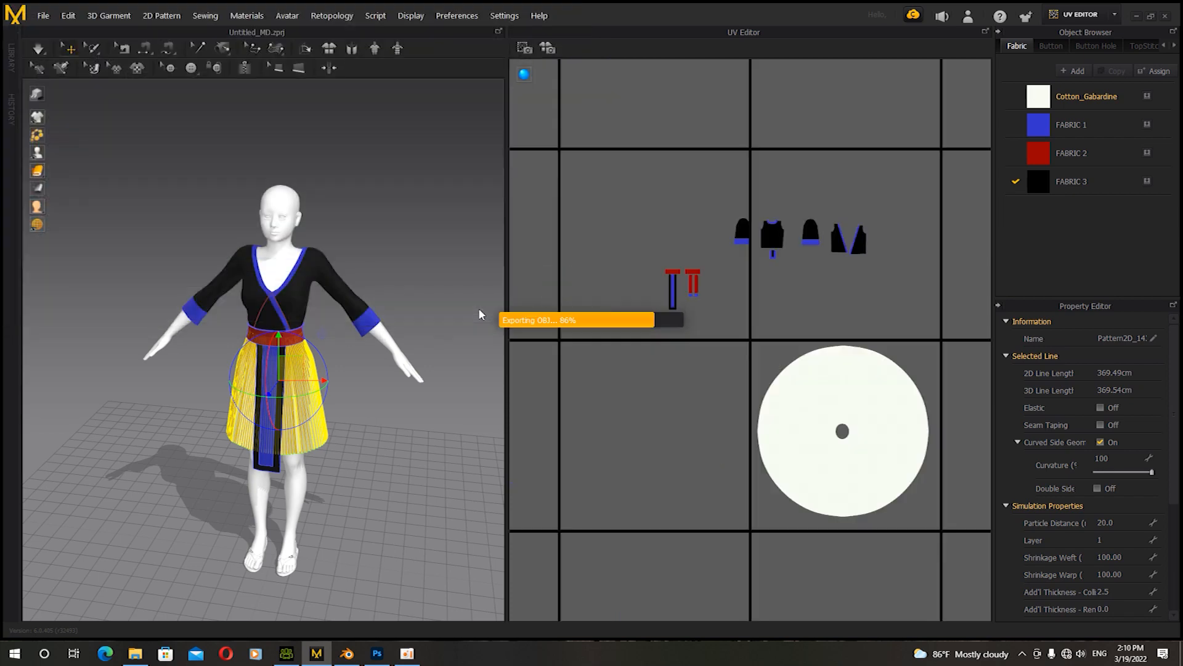
Set the OBJ export to Thin and Weld, keeping it as a single object, and run the export
left_click_drag(568, 115, 458, 23)
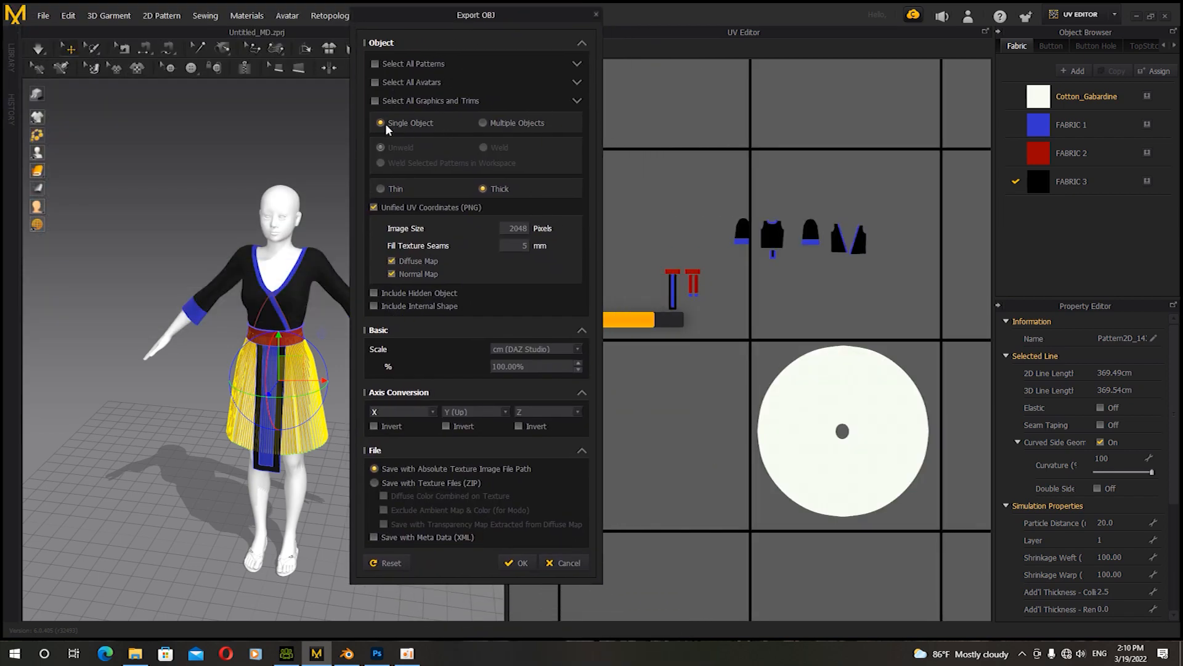
left_click(382, 189)
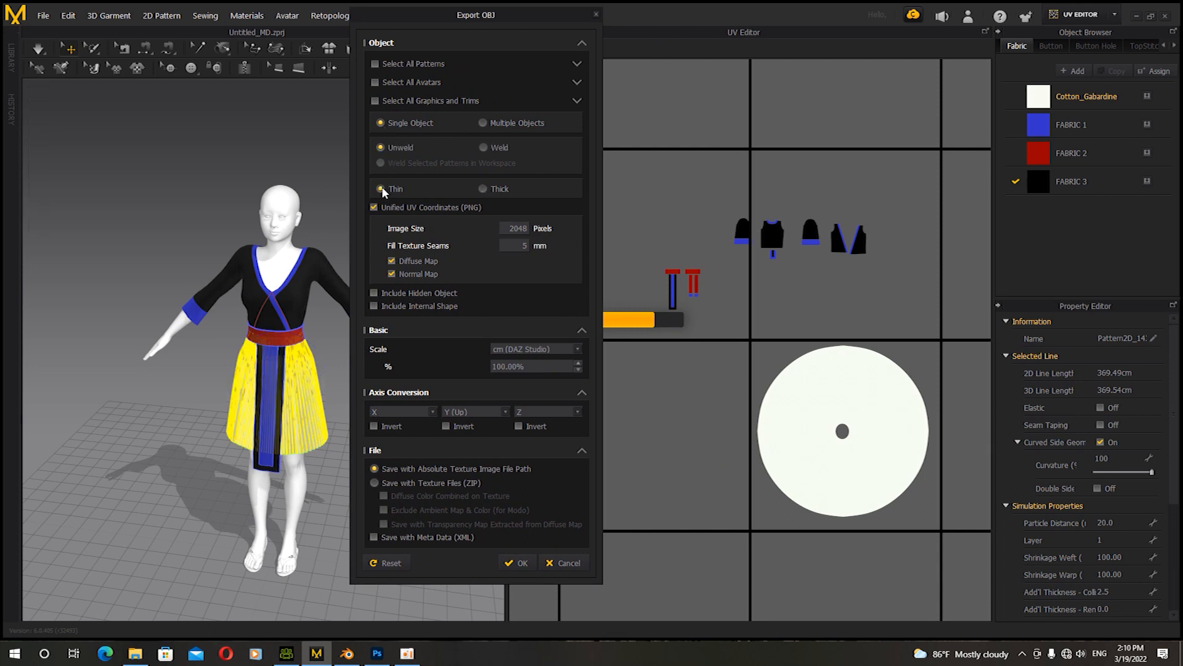
left_click(483, 148)
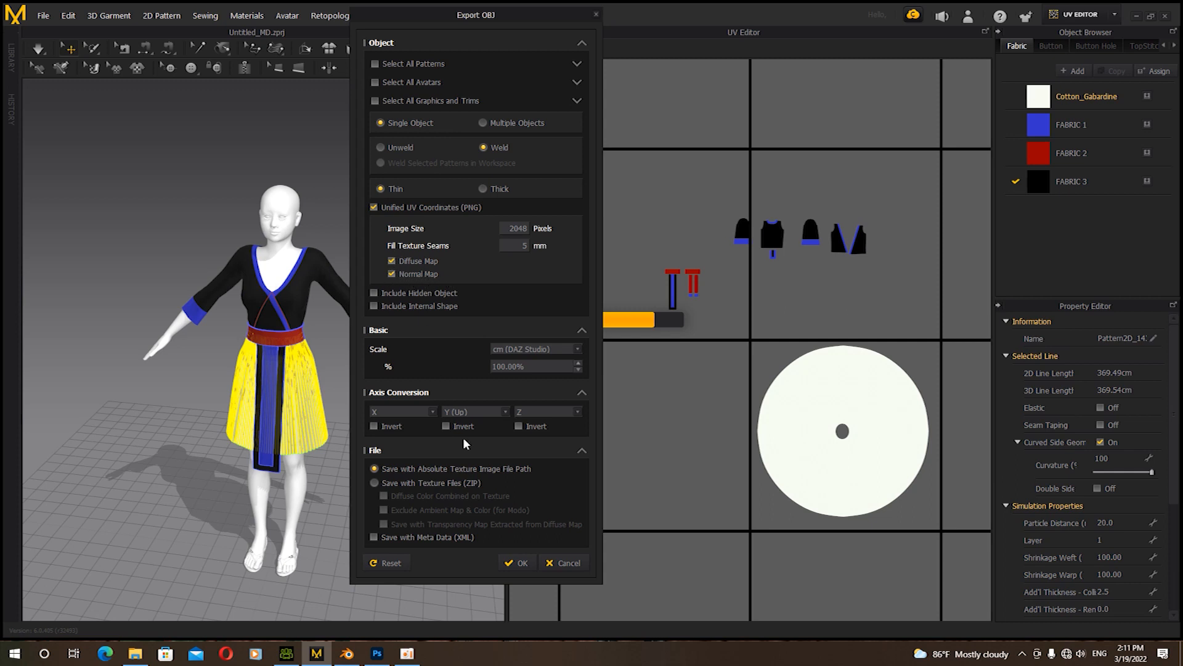
left_click(521, 563)
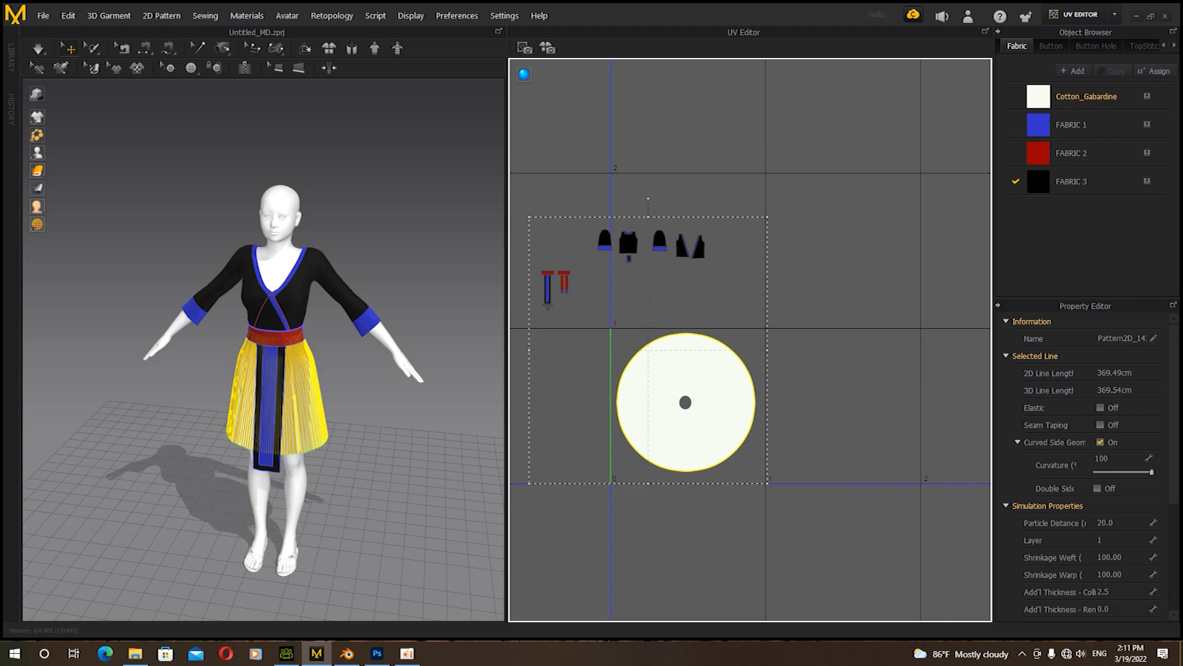
Switch to Blender and import the Wavefront file tiab.obj from the desktop folder y
left_click(1138, 16)
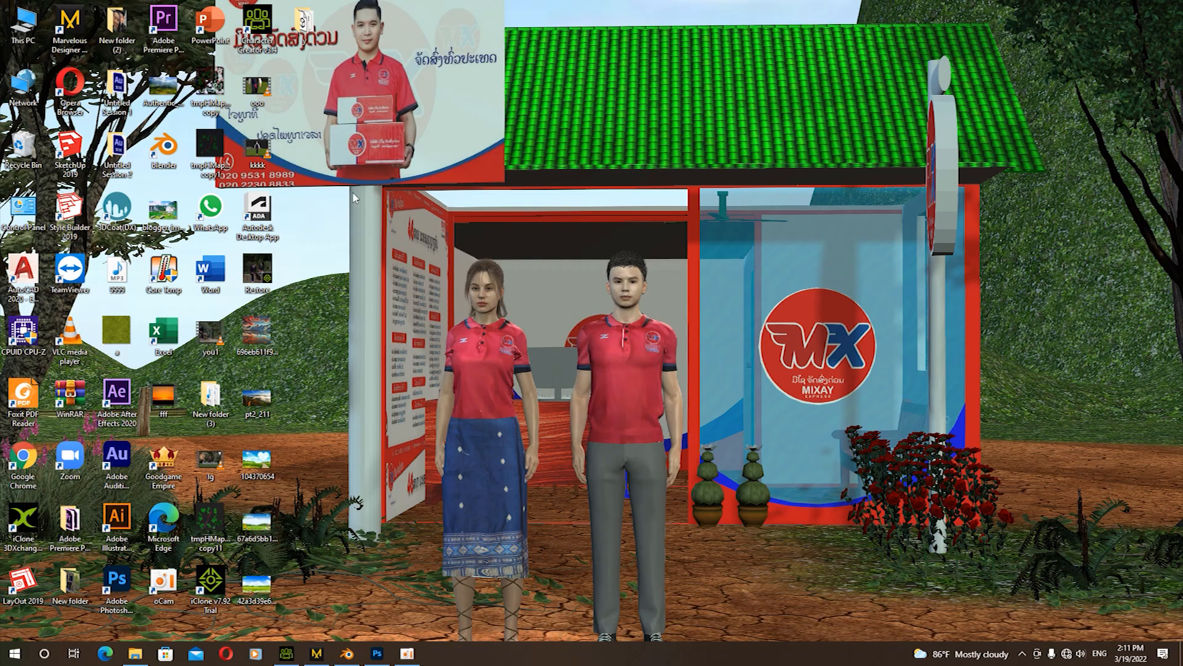
left_click(347, 652)
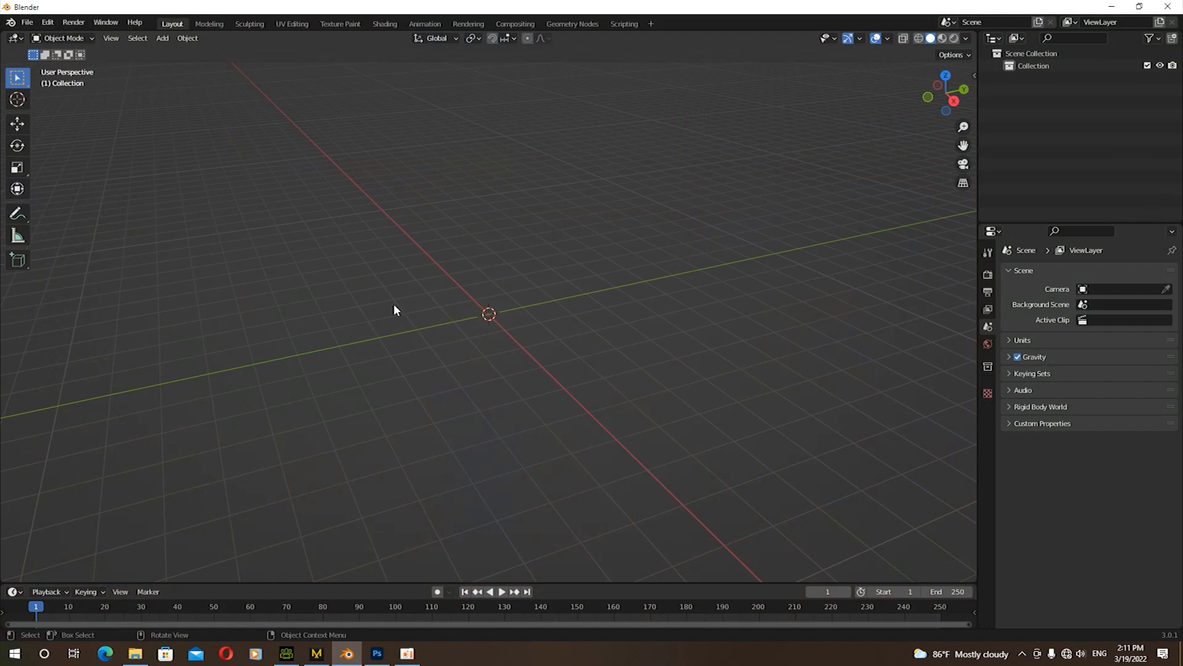
left_click(28, 22)
mouse_move(51, 203)
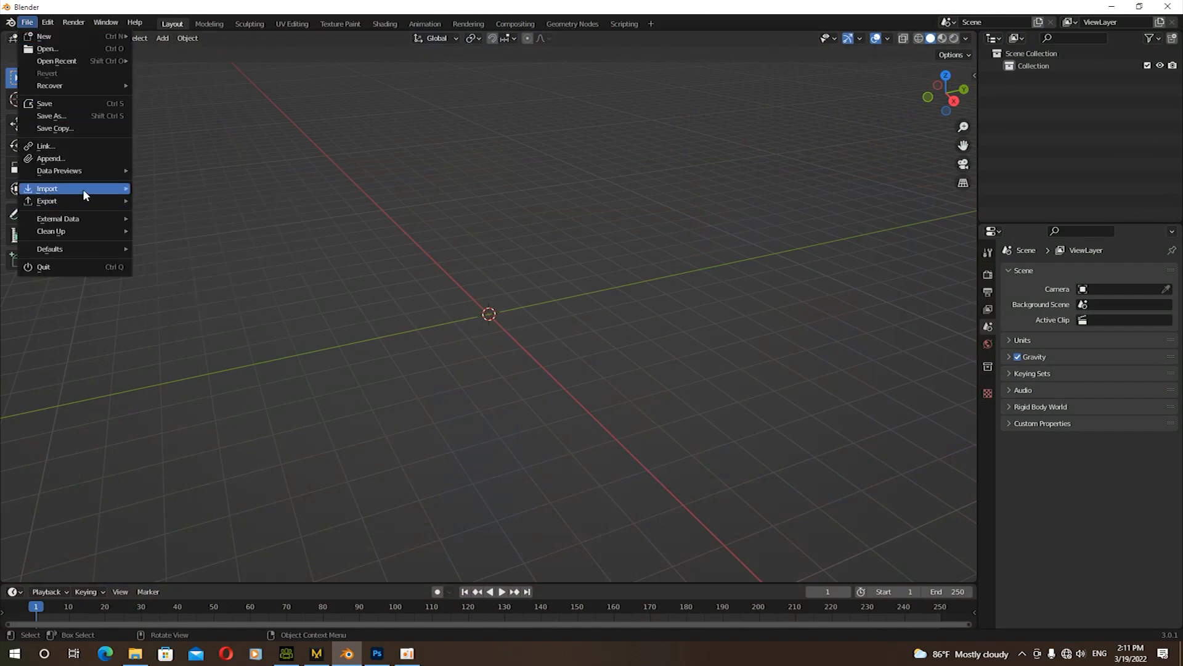
mouse_move(82, 189)
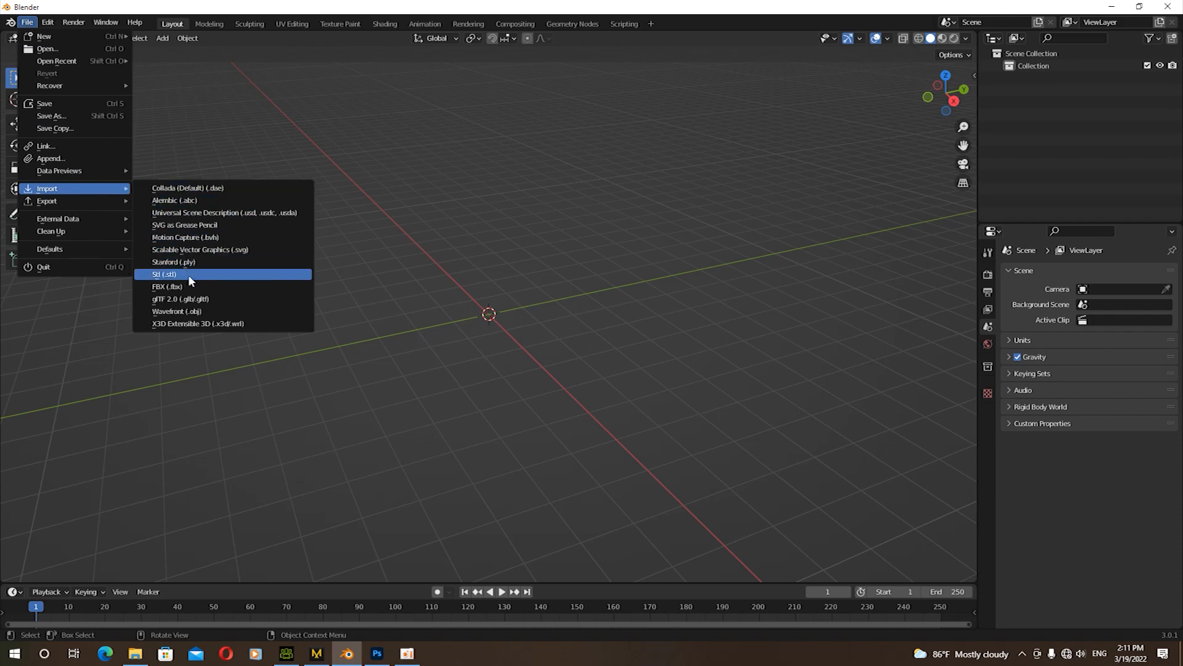
left_click(213, 311)
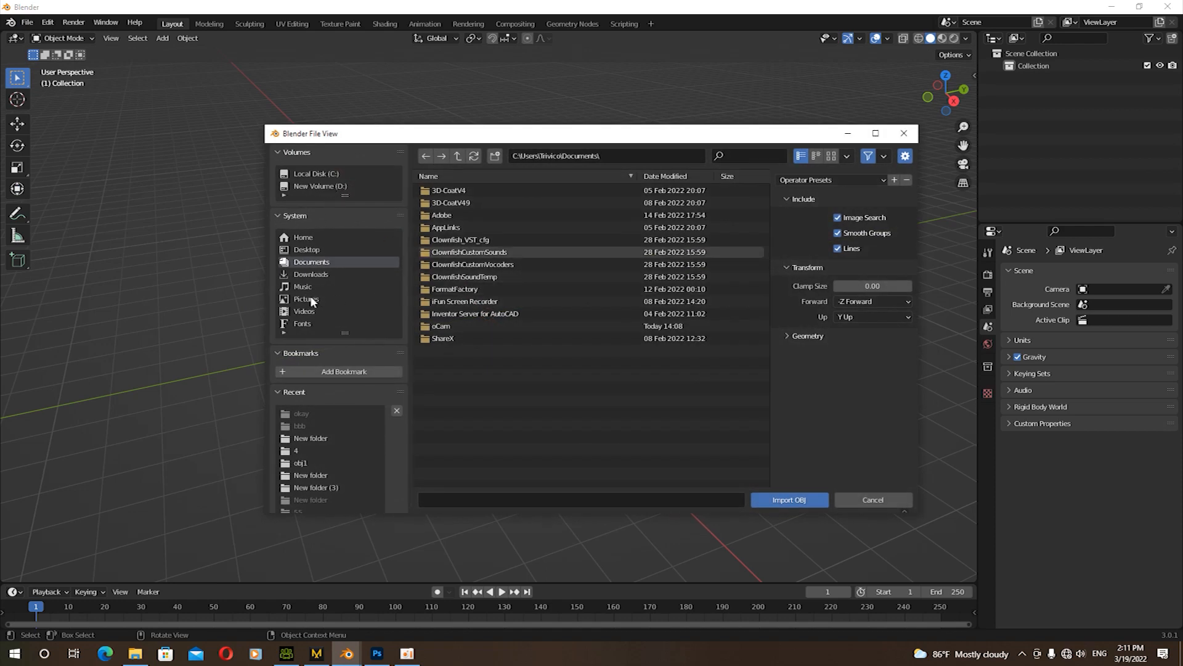
left_click(294, 249)
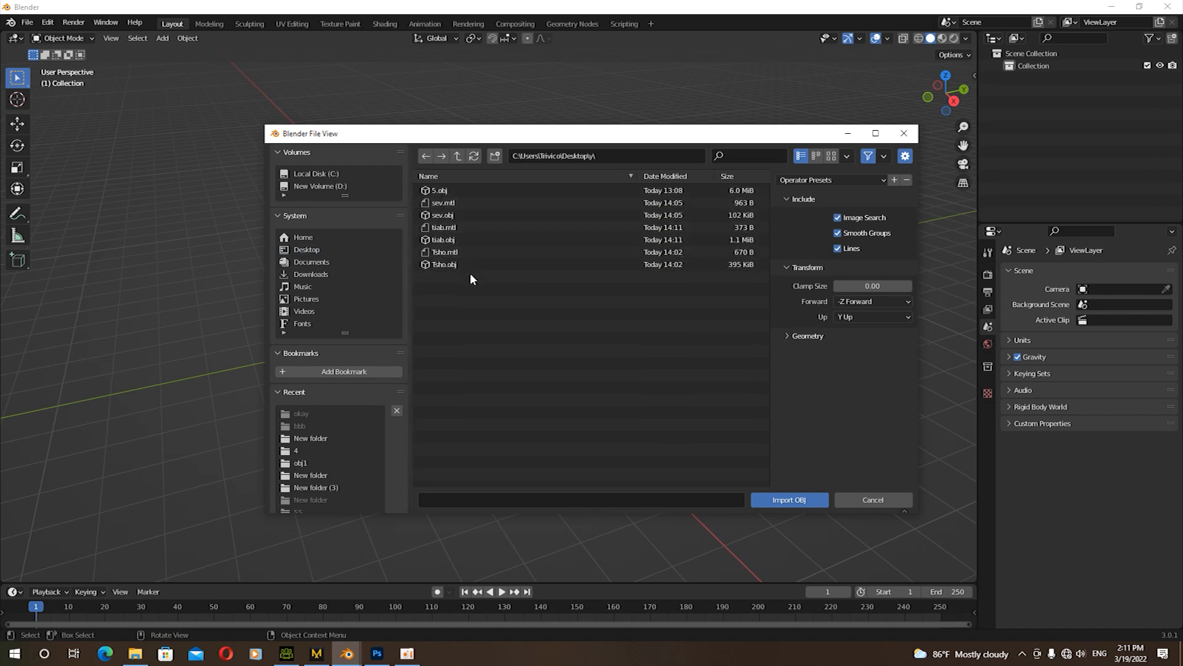
left_click(461, 239)
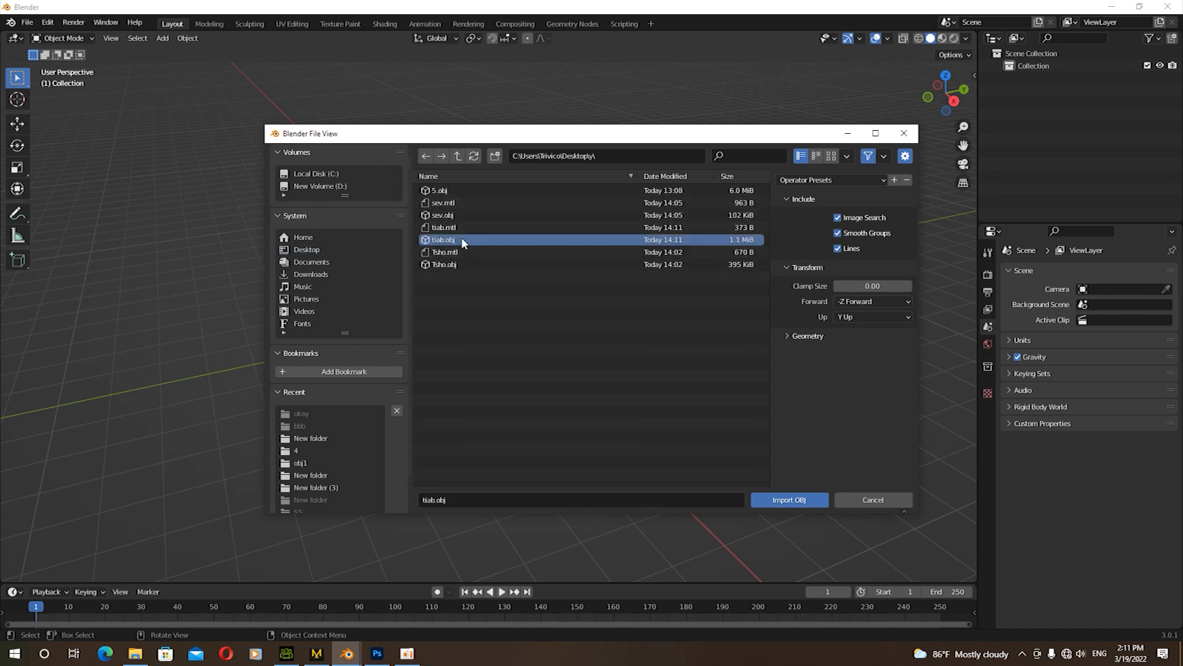
left_click(811, 500)
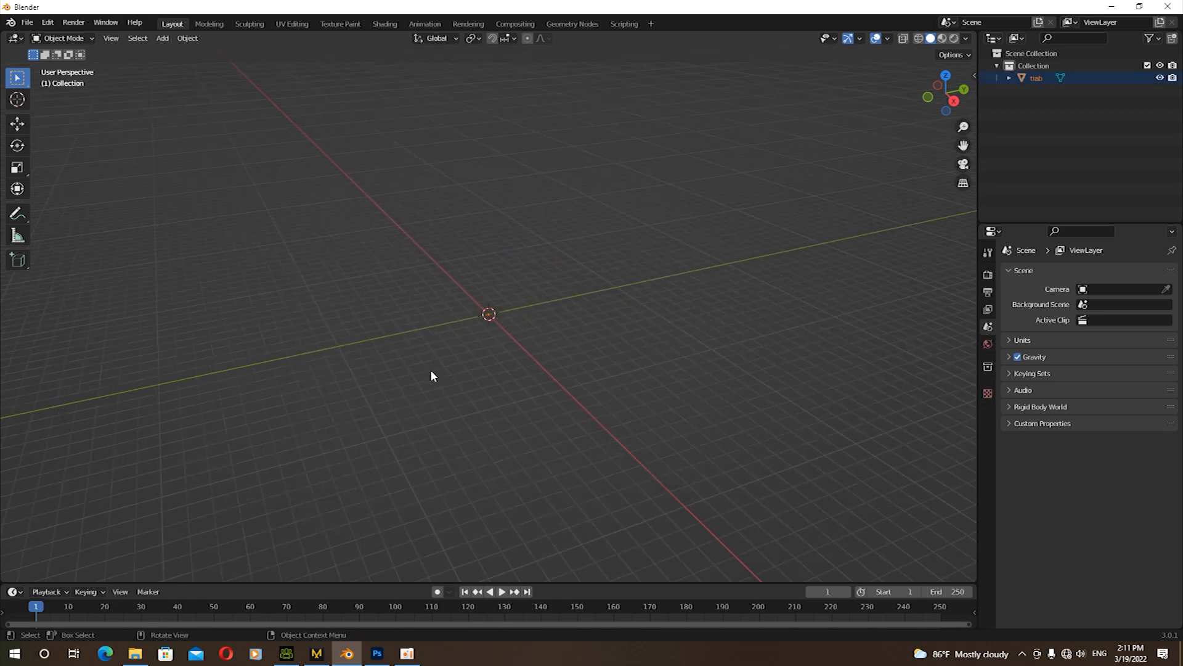
Select the imported skirt and bring up its whole UV layout in the UV Editing workspace
scroll(492, 256, "up", 6)
scroll(484, 204, "down", 3)
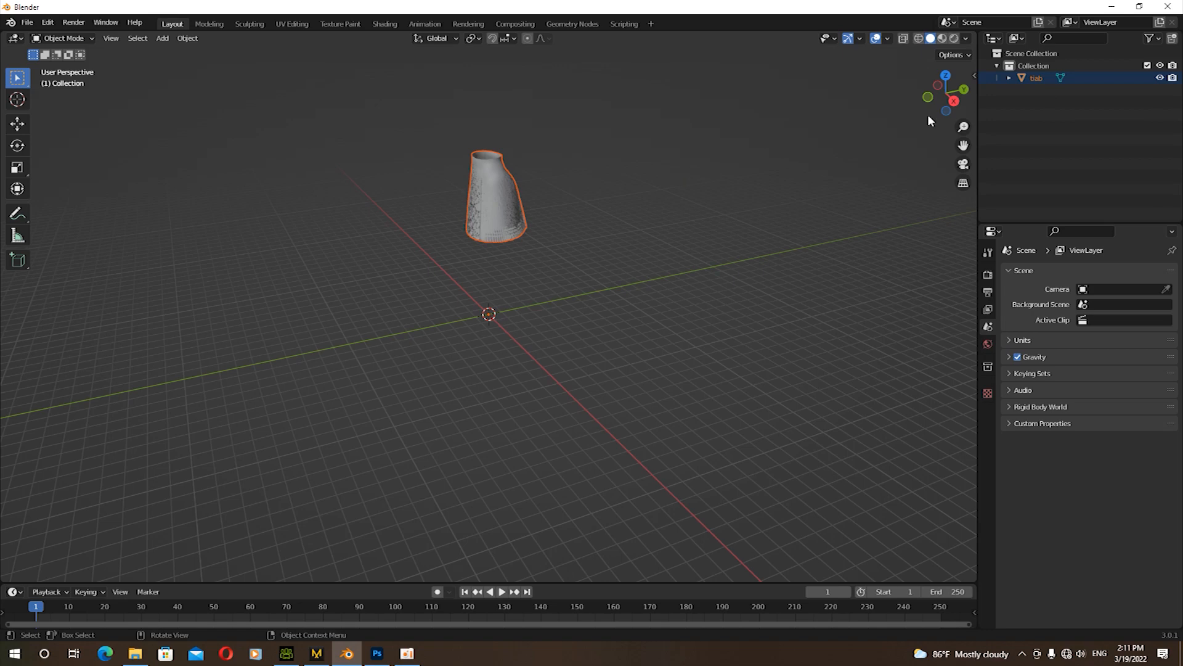
left_click_drag(944, 93, 897, 98)
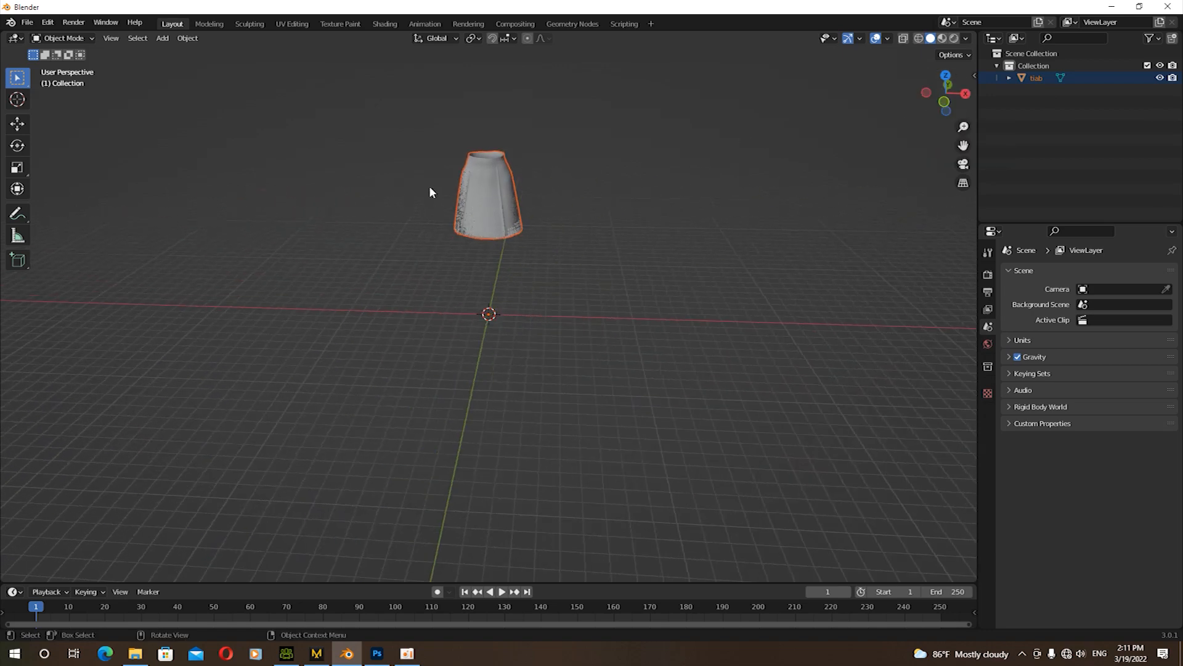
left_click(498, 197)
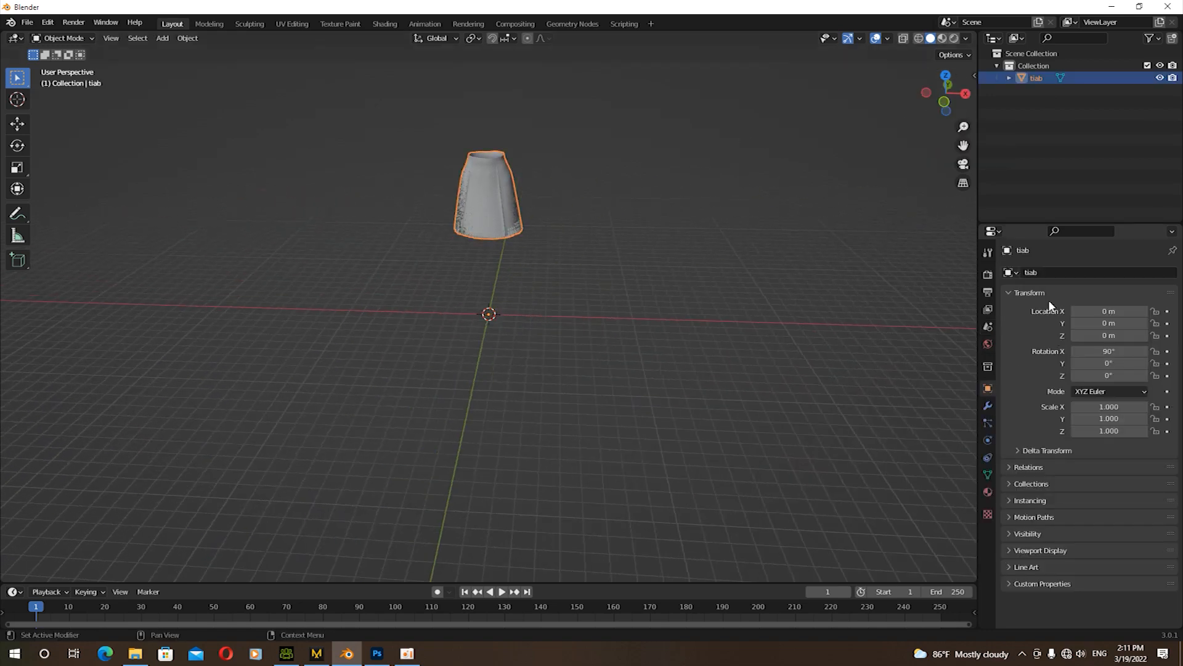
left_click(291, 23)
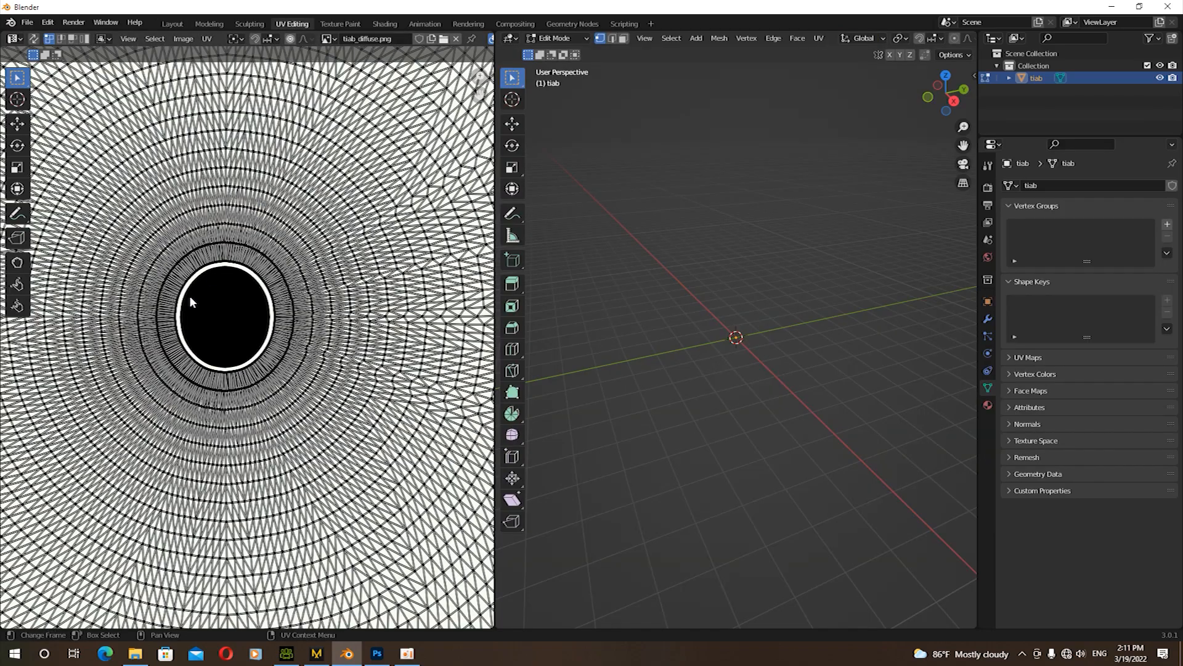
scroll(193, 304, "down", 6)
scroll(217, 327, "up", 1)
scroll(212, 323, "down", 2)
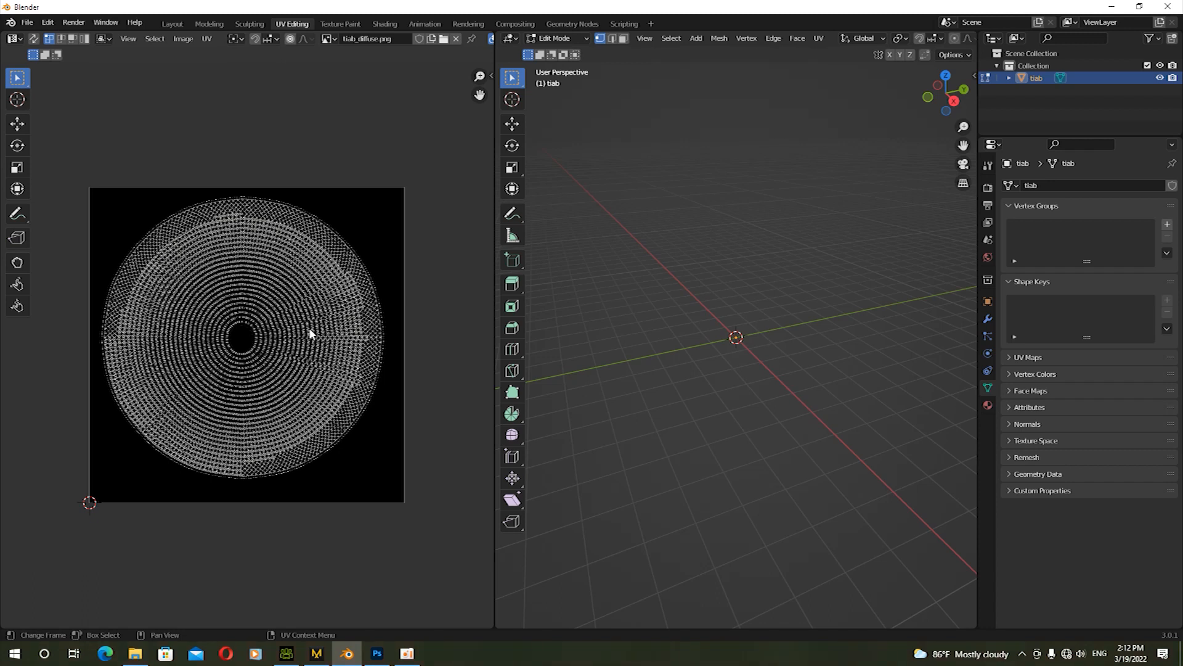
Export the skirt's UV layout as a 2048 x 2048 PNG image named tiab_UV in the desktop folder y
left_click(207, 38)
left_click(244, 361)
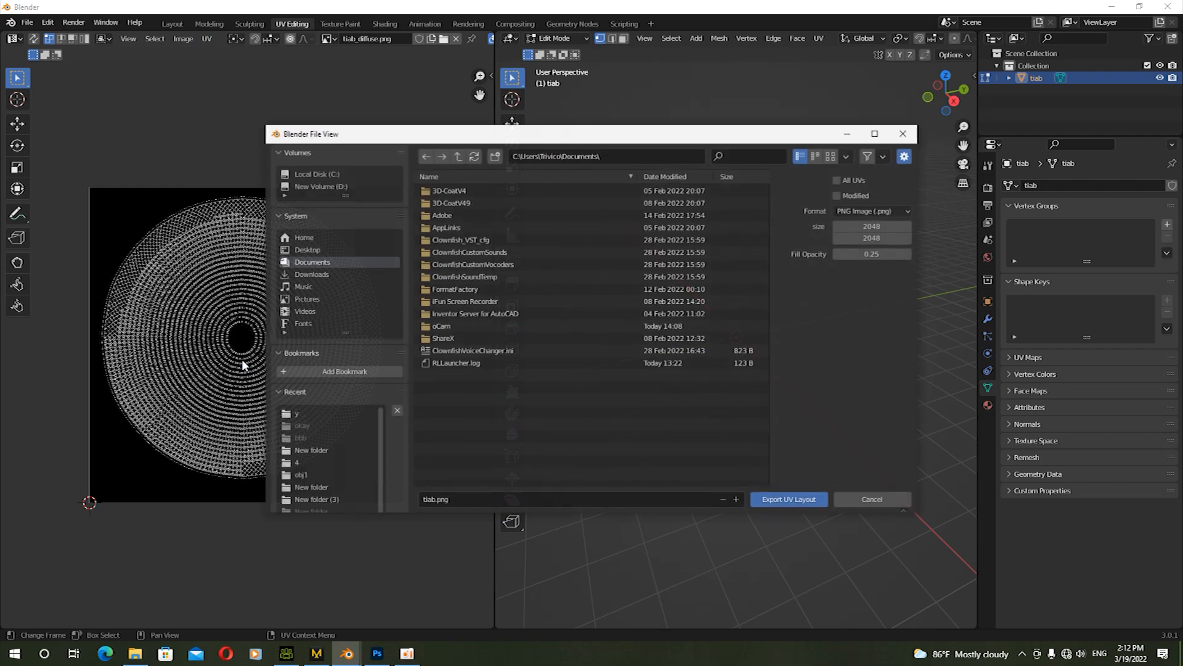
left_click(309, 246)
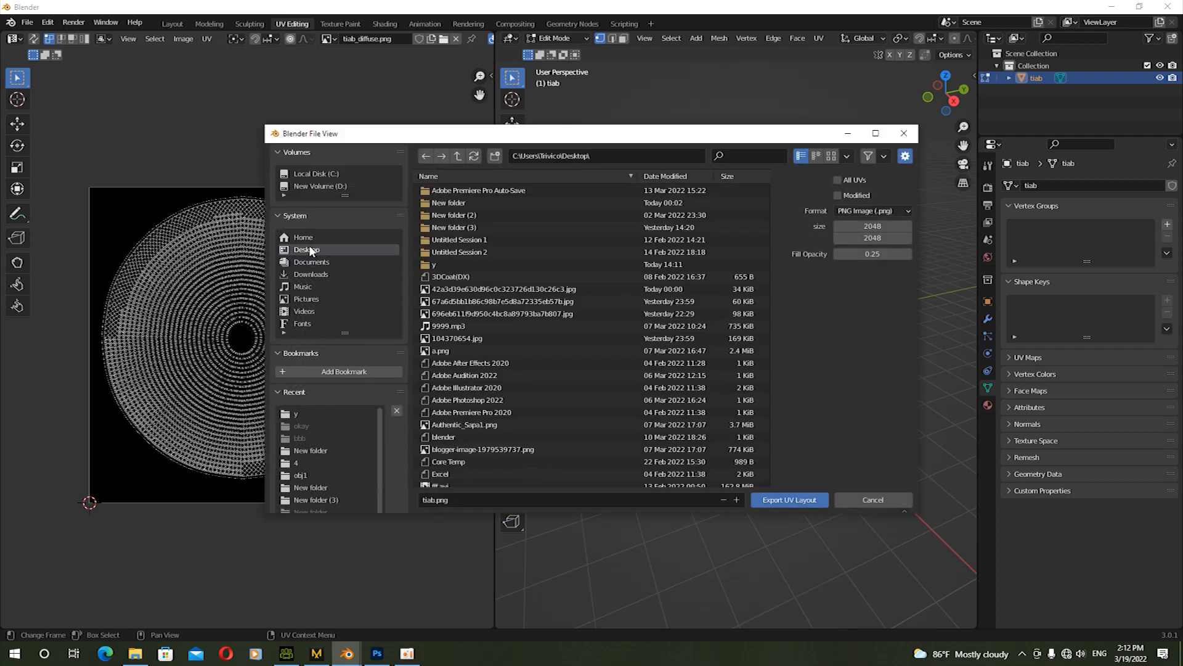
double_click(464, 260)
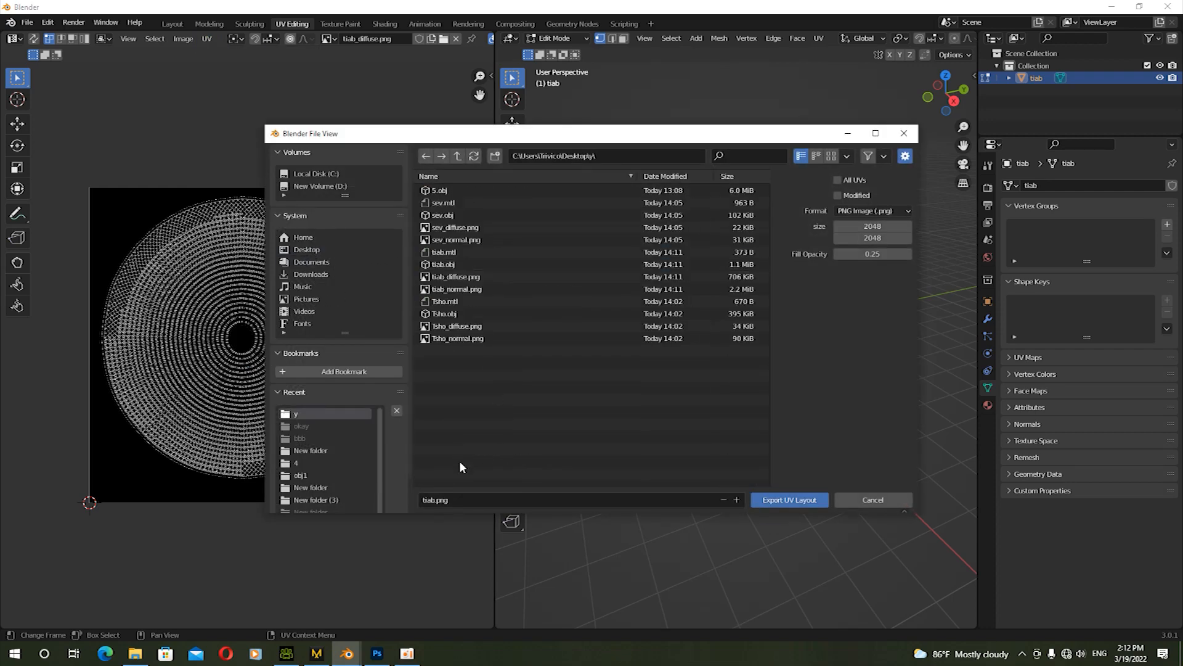
left_click(443, 501)
left_click_drag(452, 500, 444, 501)
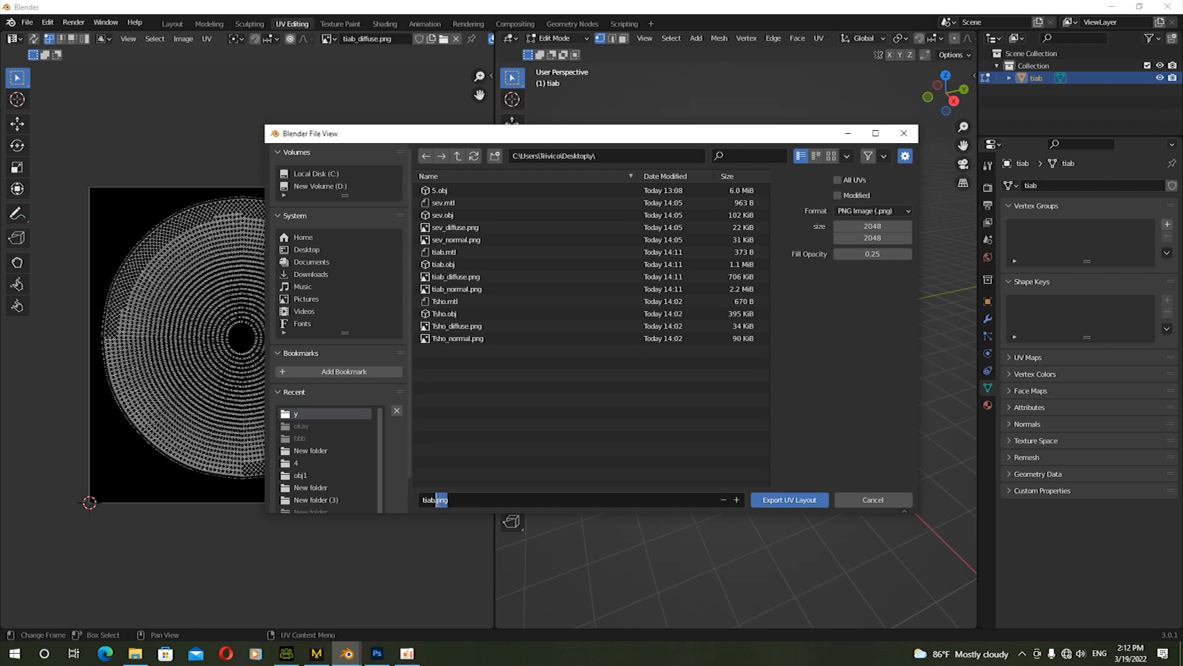
key("BackSpace")
type("_UV")
left_click(772, 496)
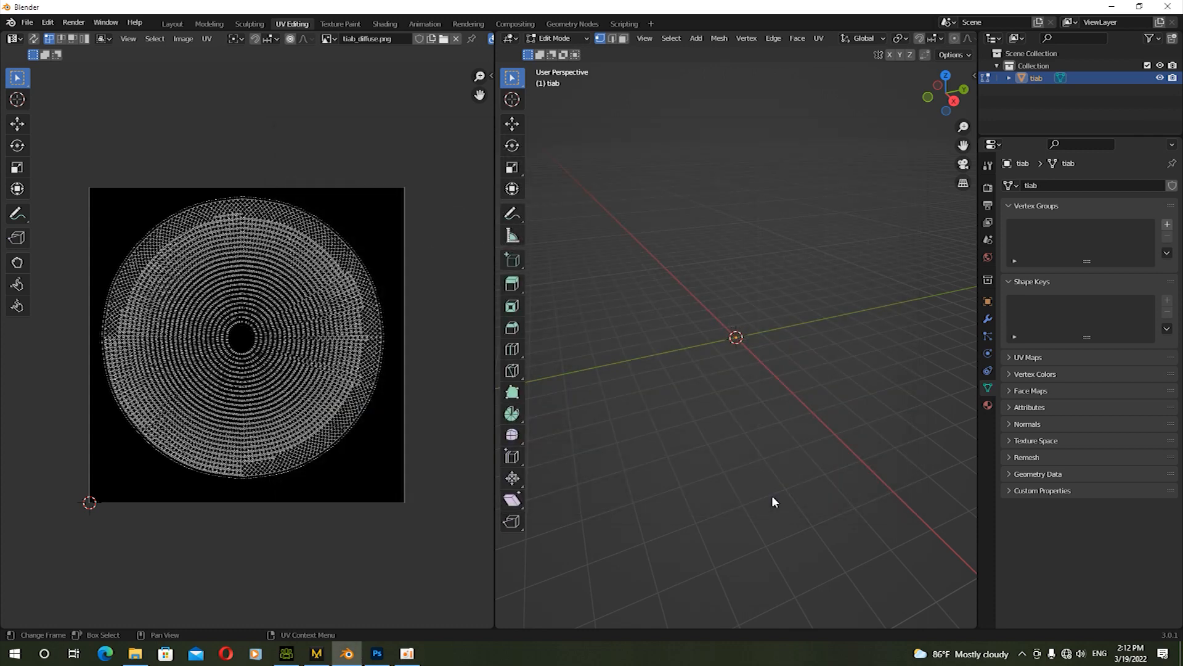
Switch to Photoshop and open the tiab_UV image from the desktop folder y there
left_click(1110, 7)
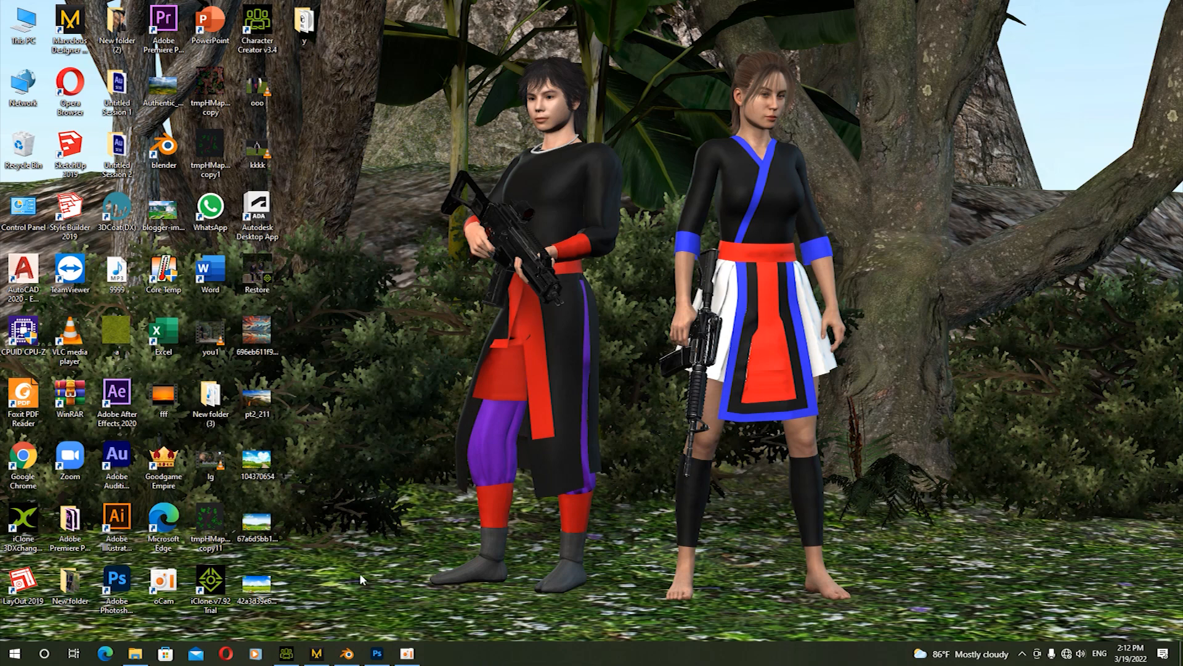
left_click(377, 653)
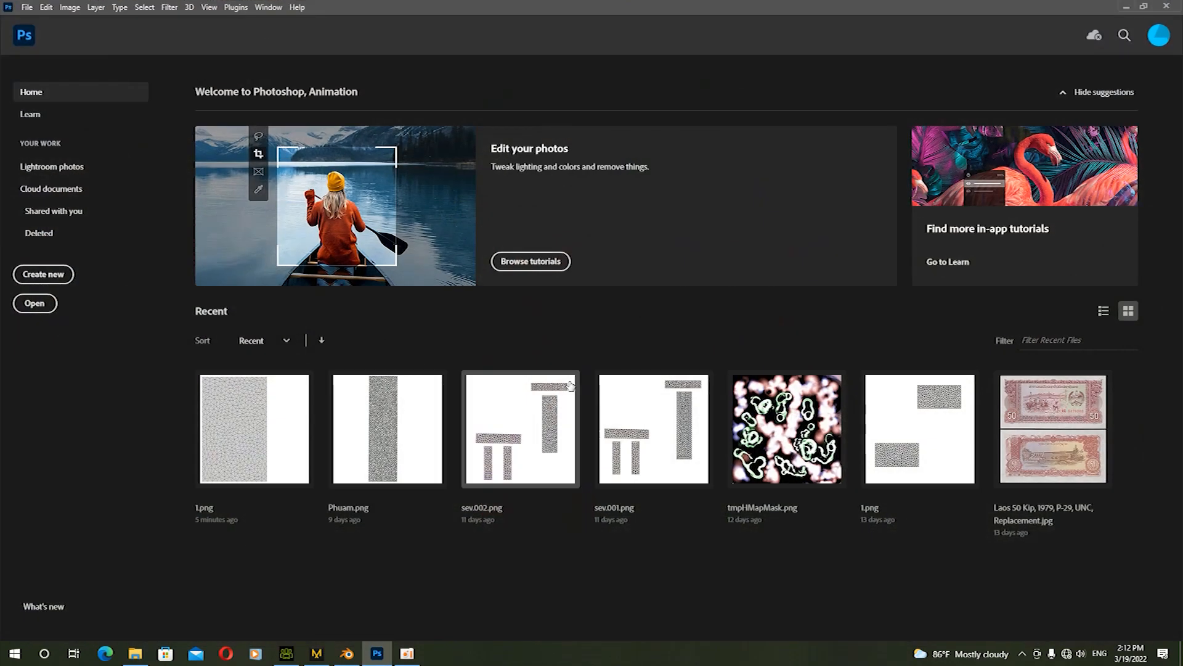
left_click(1126, 7)
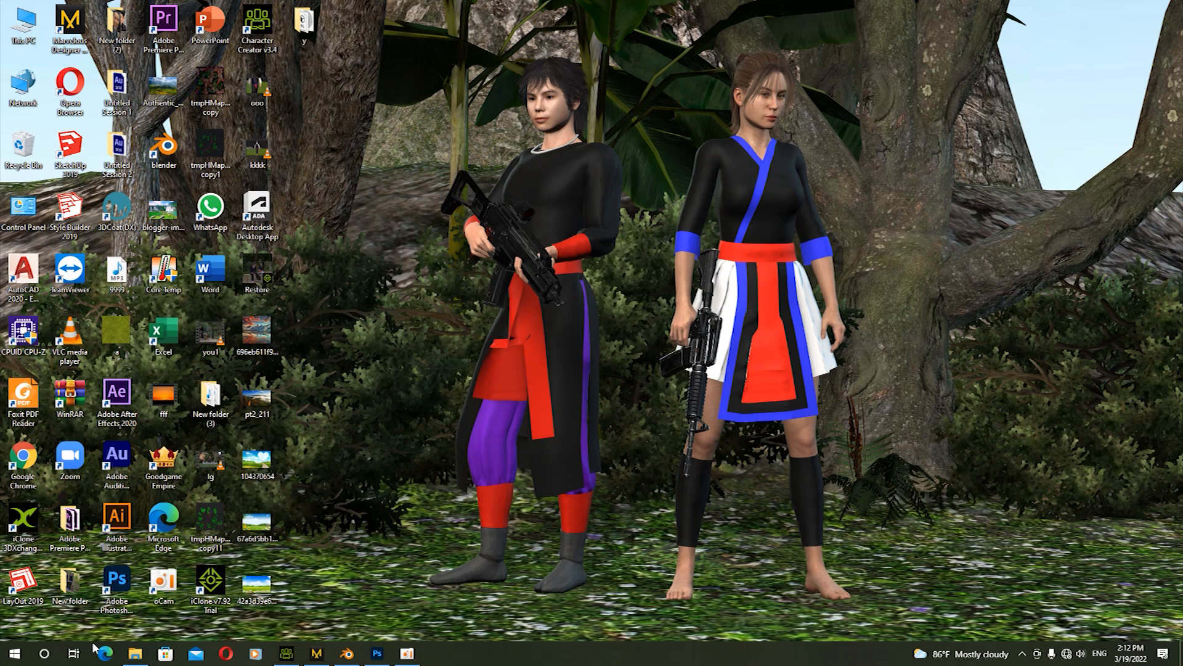
double_click(310, 29)
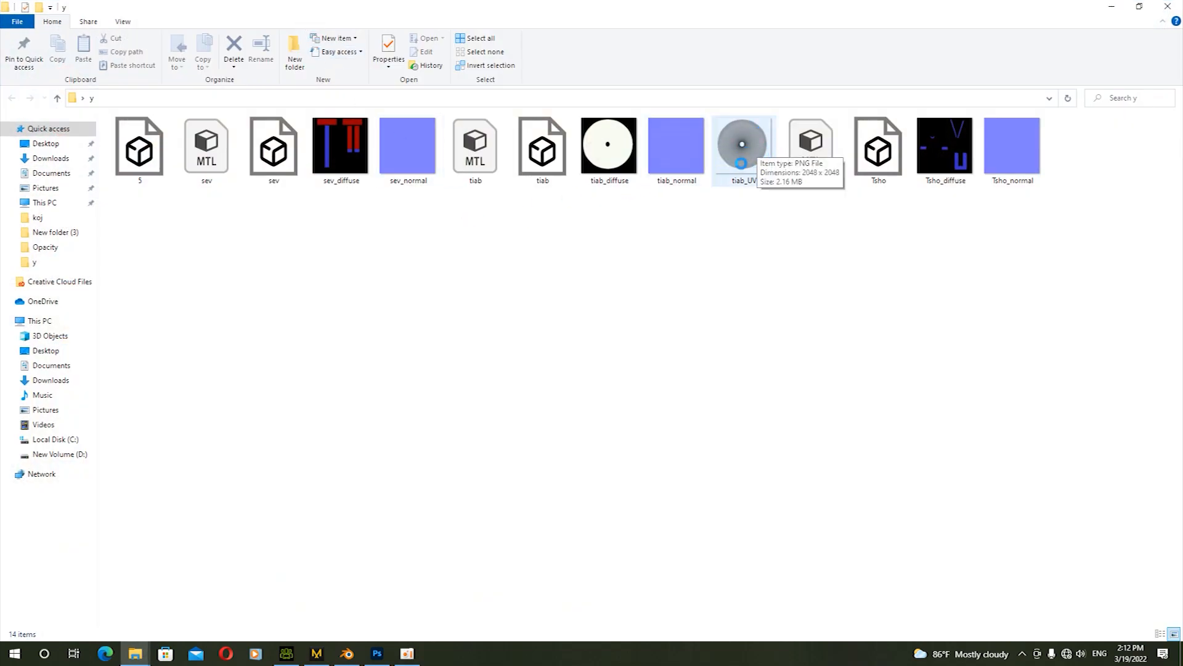
left_click_drag(742, 148, 483, 349)
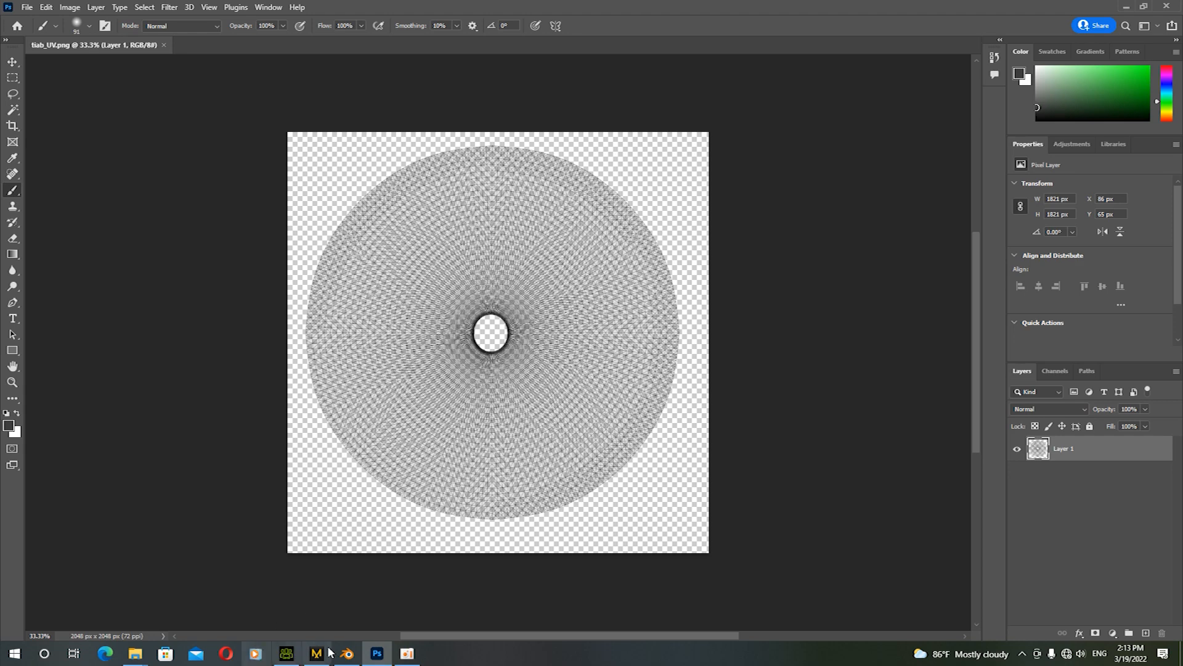
Place tiab_diffuse from folder y at full size over the UV layout, commit it and make Layer 1 active
mouse_move(134, 659)
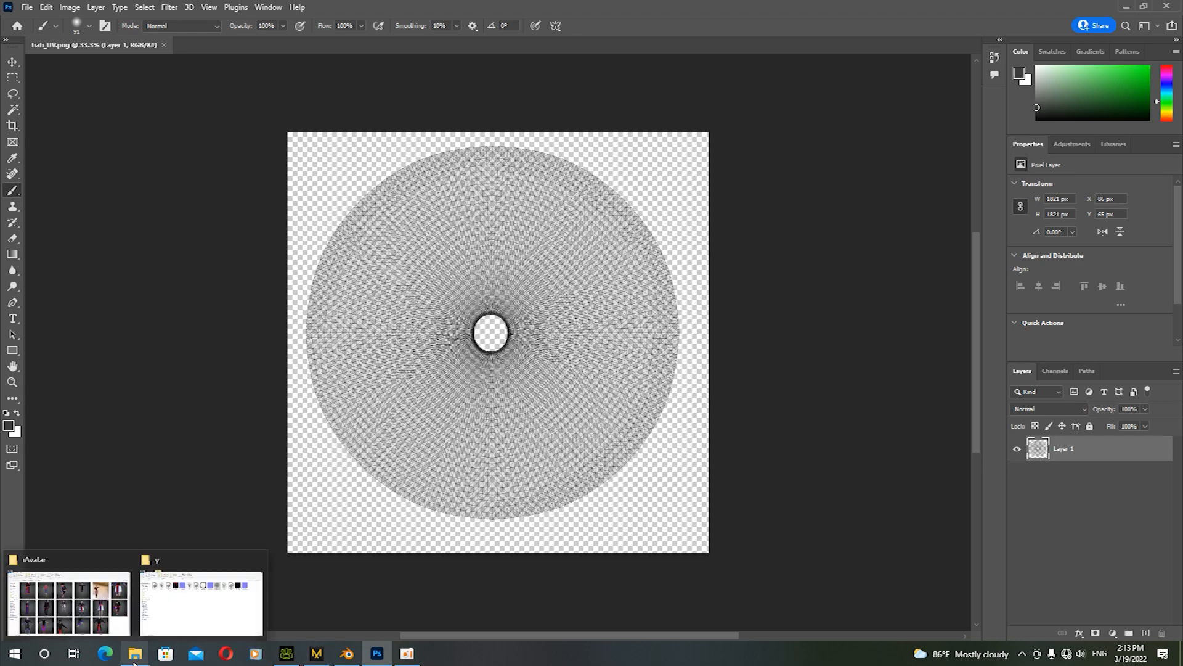
left_click(182, 616)
left_click(619, 144)
left_click_drag(619, 144, 495, 398)
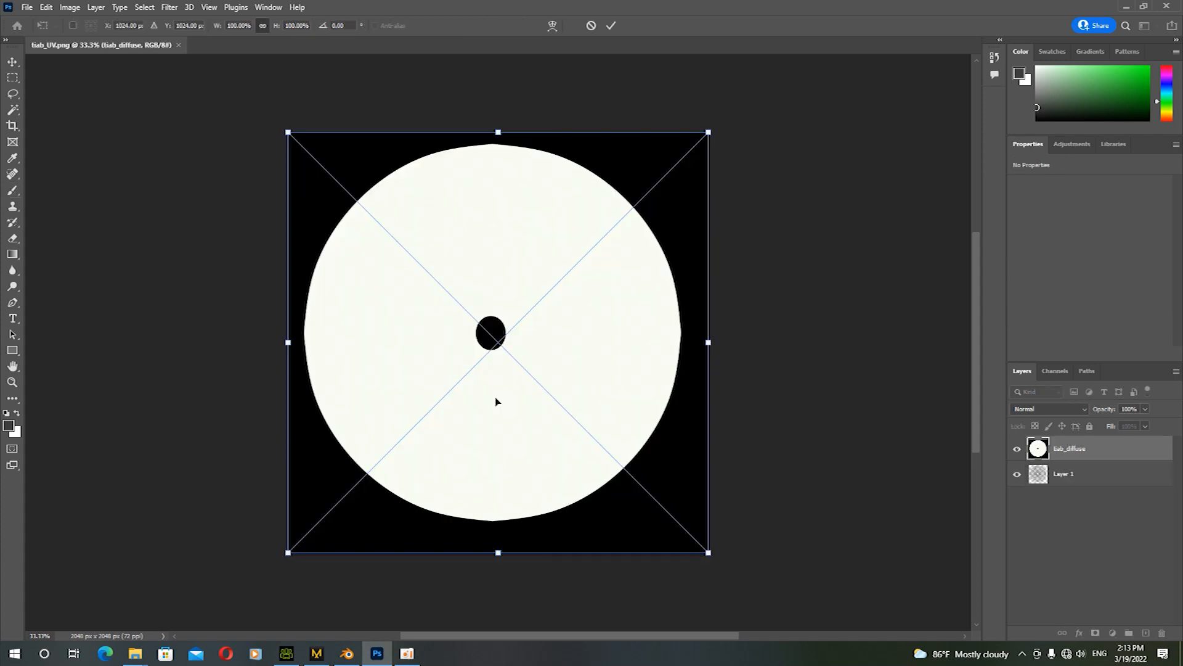
left_click(1104, 478)
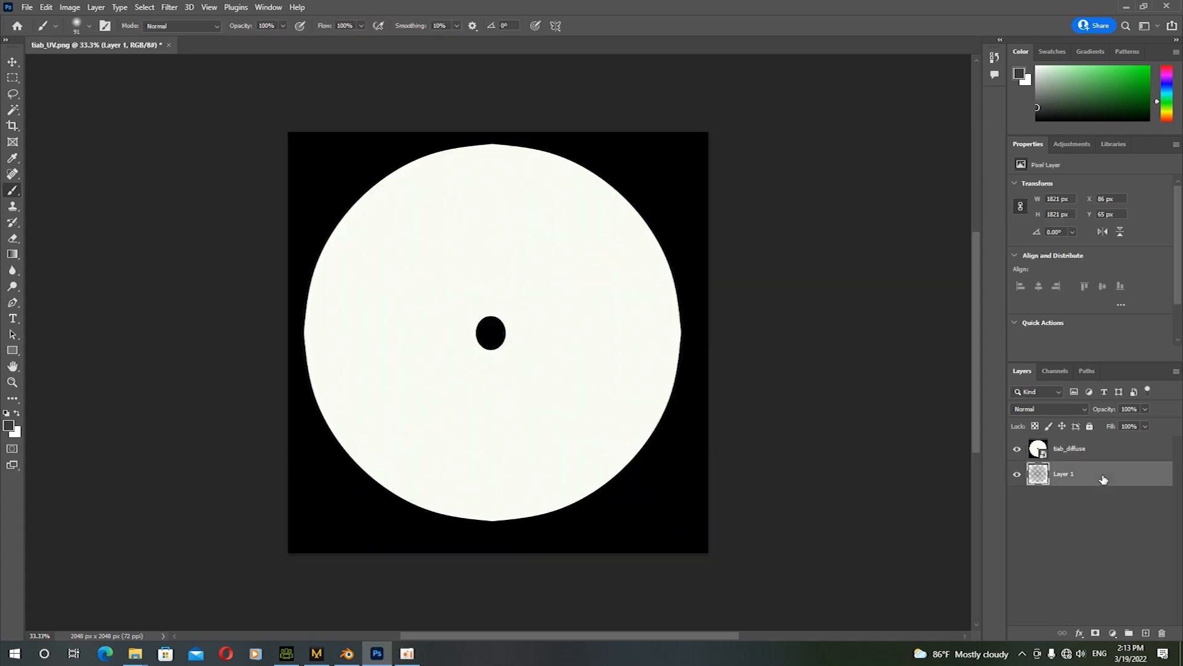
Select the area outside the circular UV on Layer 1 with the Magic Wand and check it with tiab_diffuse briefly hidden
left_click(12, 113)
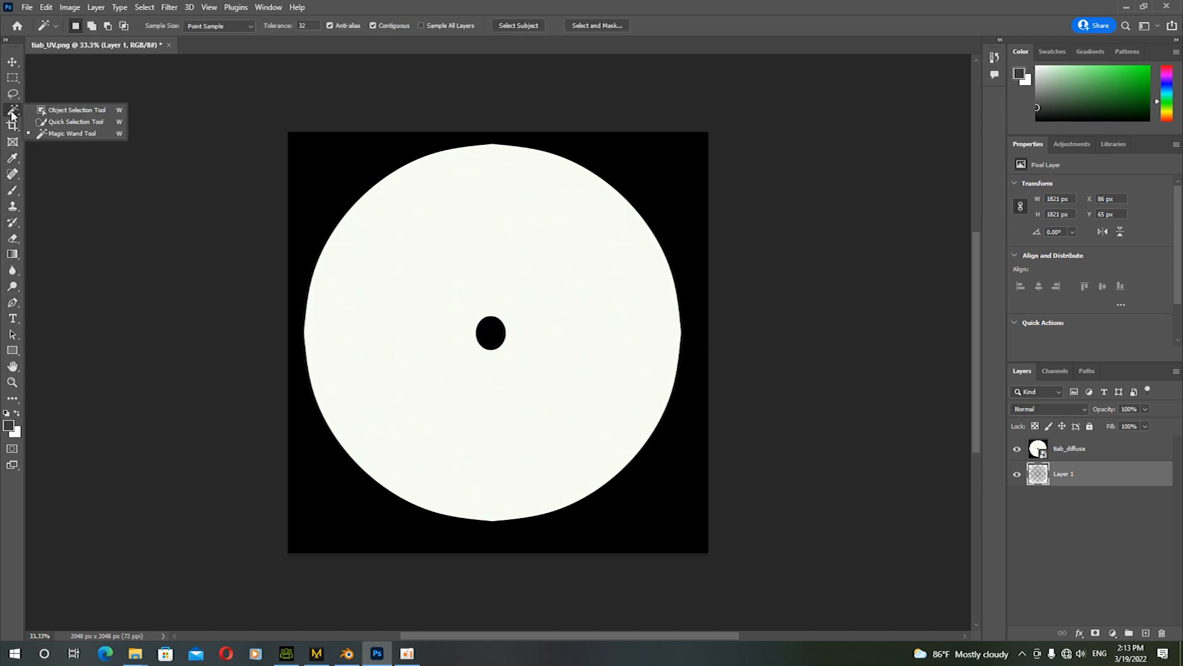
left_click(53, 135)
left_click(330, 199)
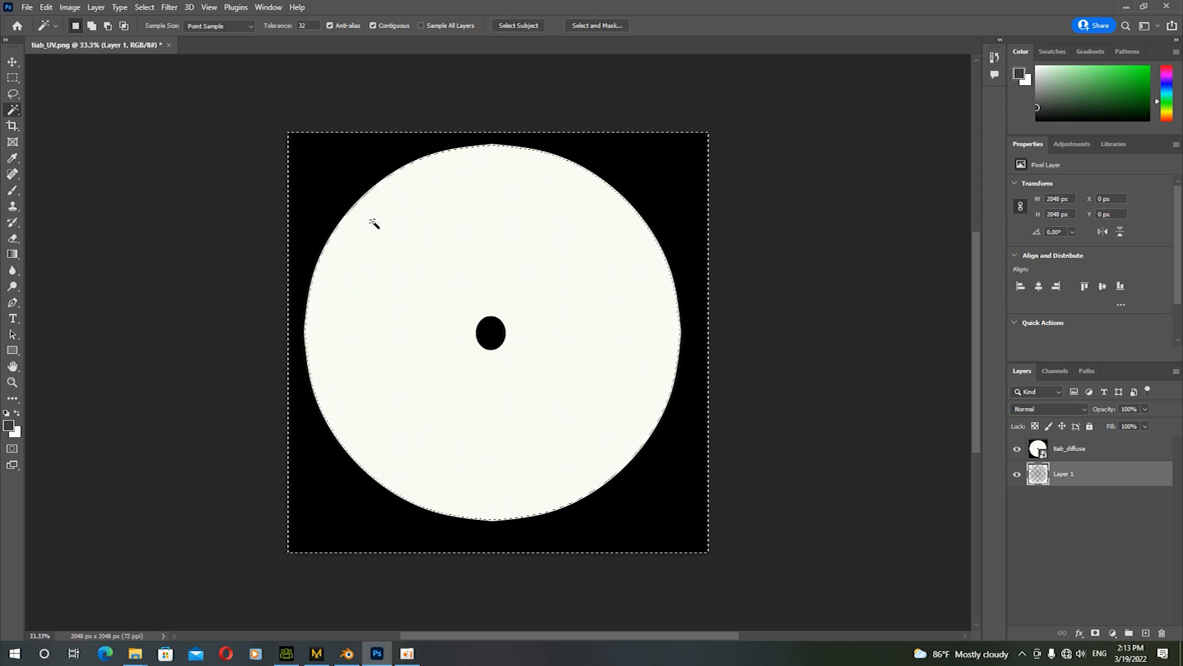
scroll(321, 272, "down", 3)
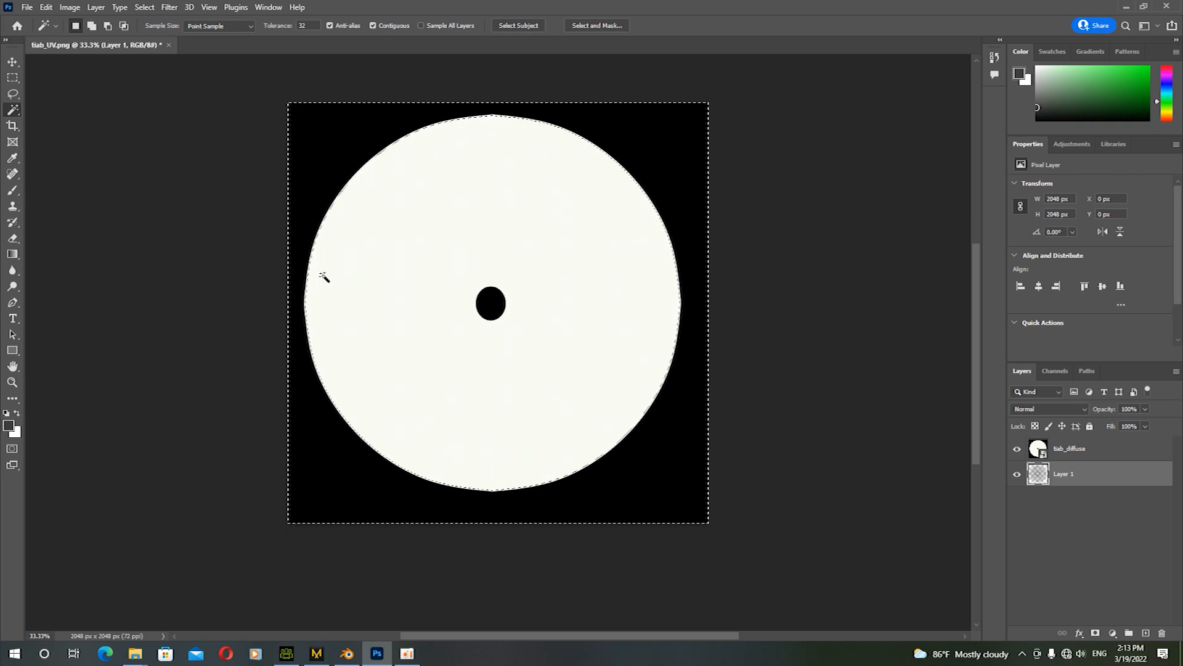
scroll(323, 269, "up", 2)
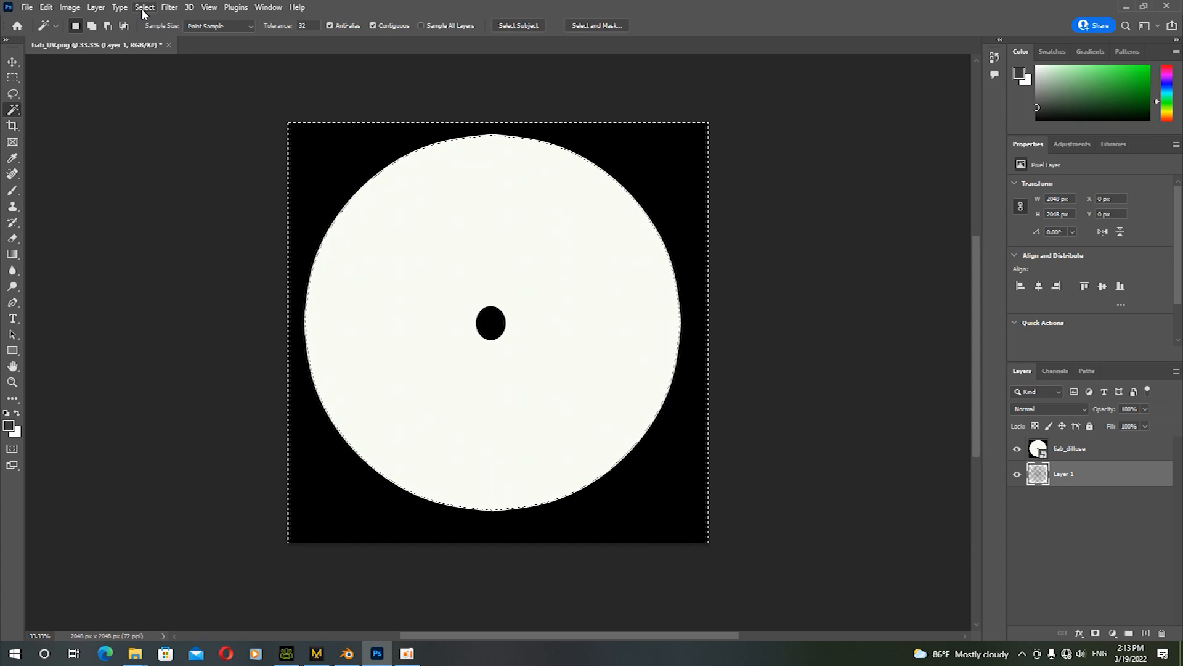
left_click(1017, 448)
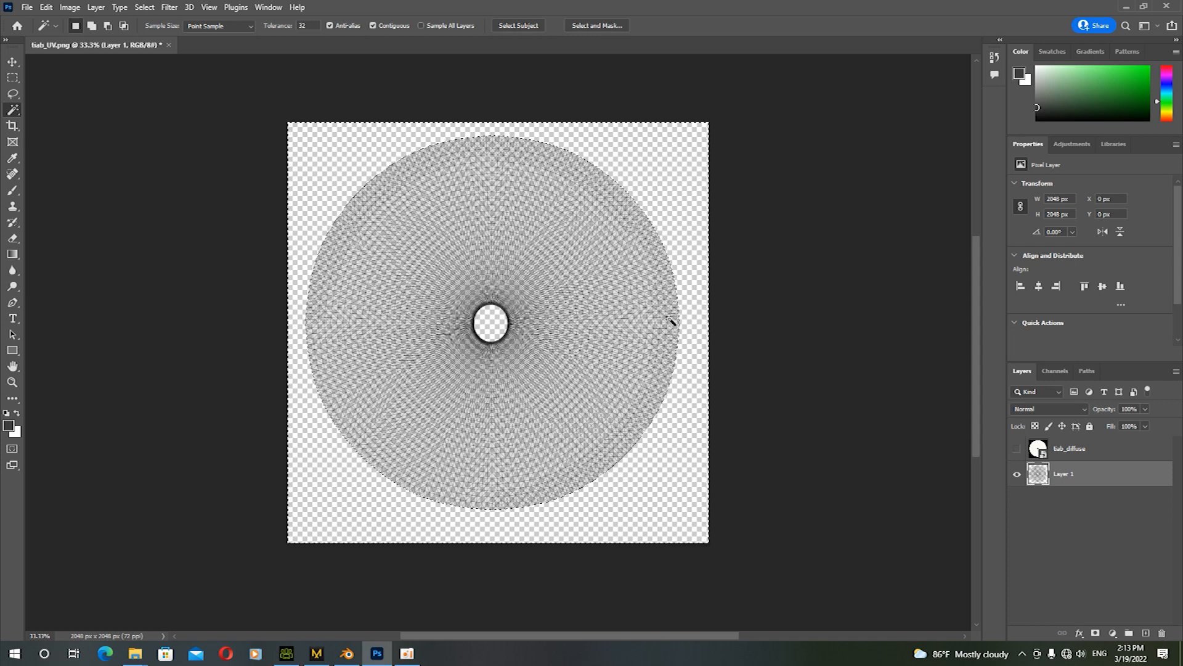
left_click(1017, 448)
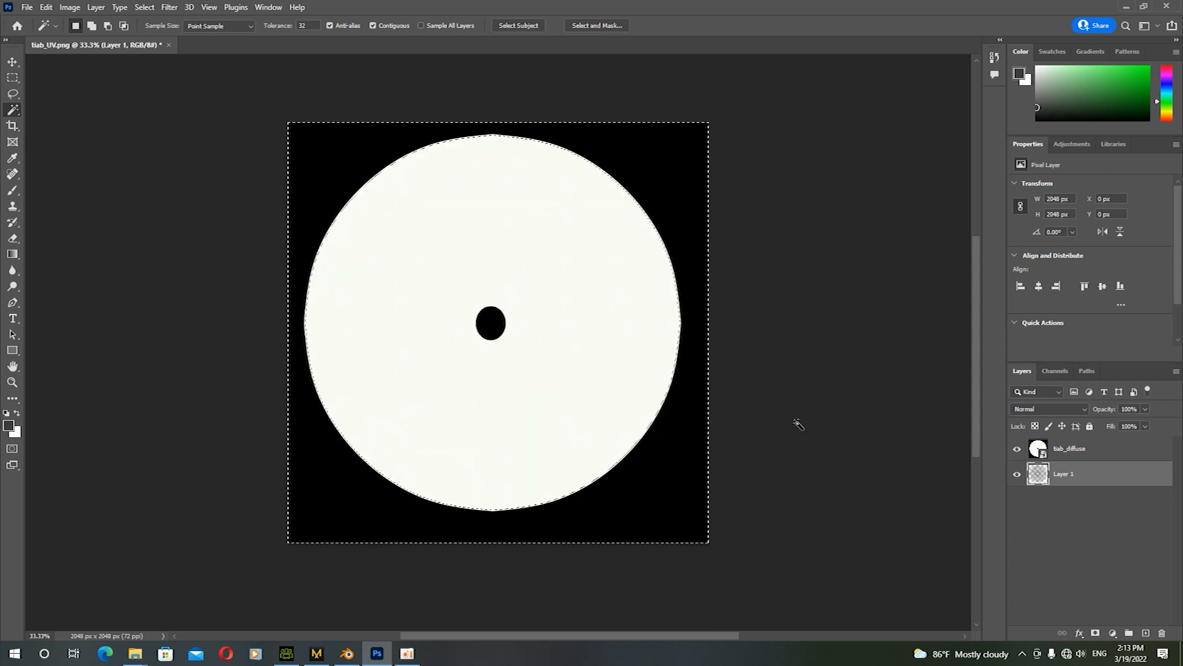
Rasterize the tiab_diffuse layer and delete its selected black area around the circle
right_click(1076, 455)
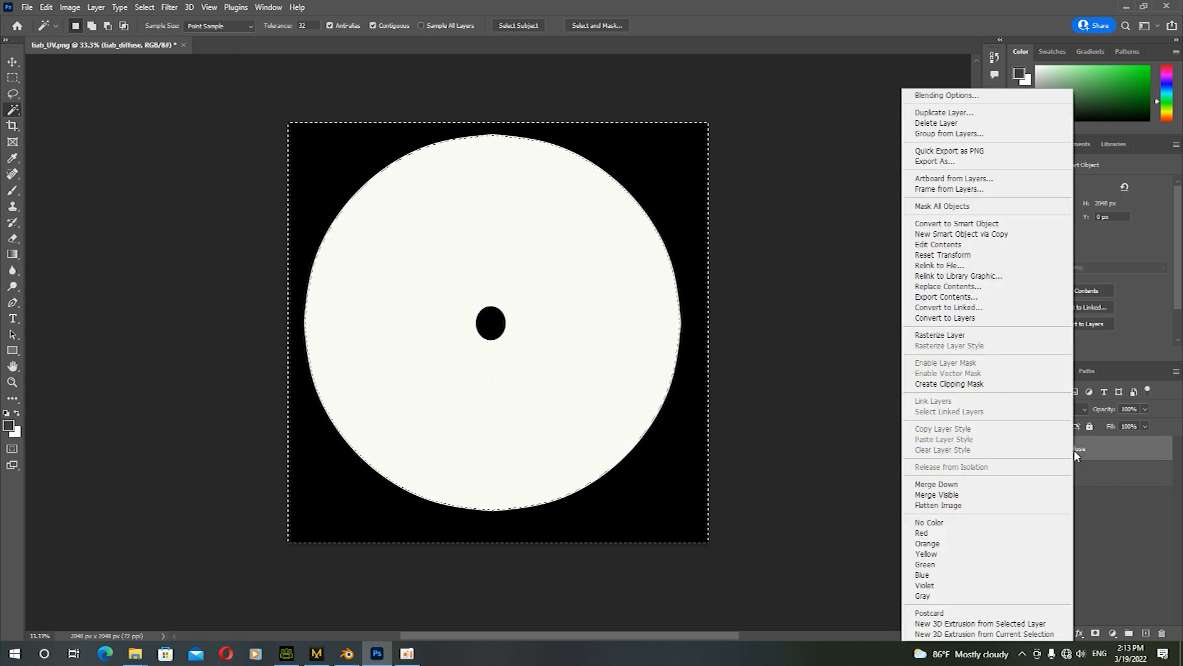
left_click(960, 338)
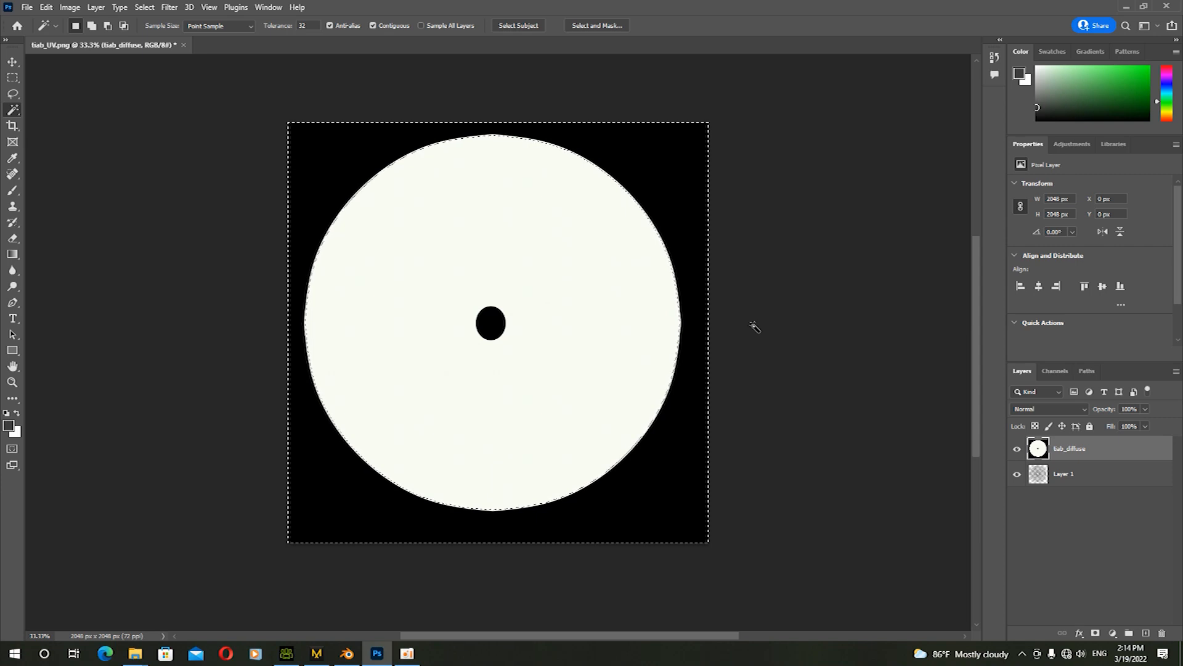
key("Delete")
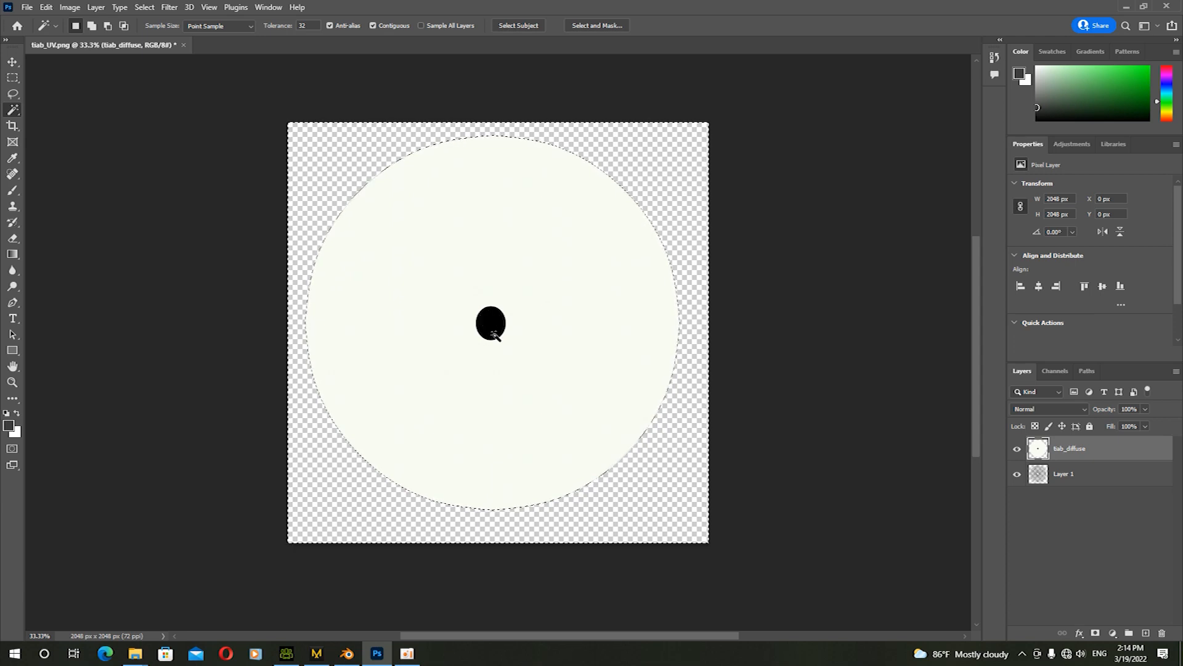
Select the central hole on Layer 1 with the Magic Wand, delete that black area from tiab_diffuse and deselect
left_click(1091, 480)
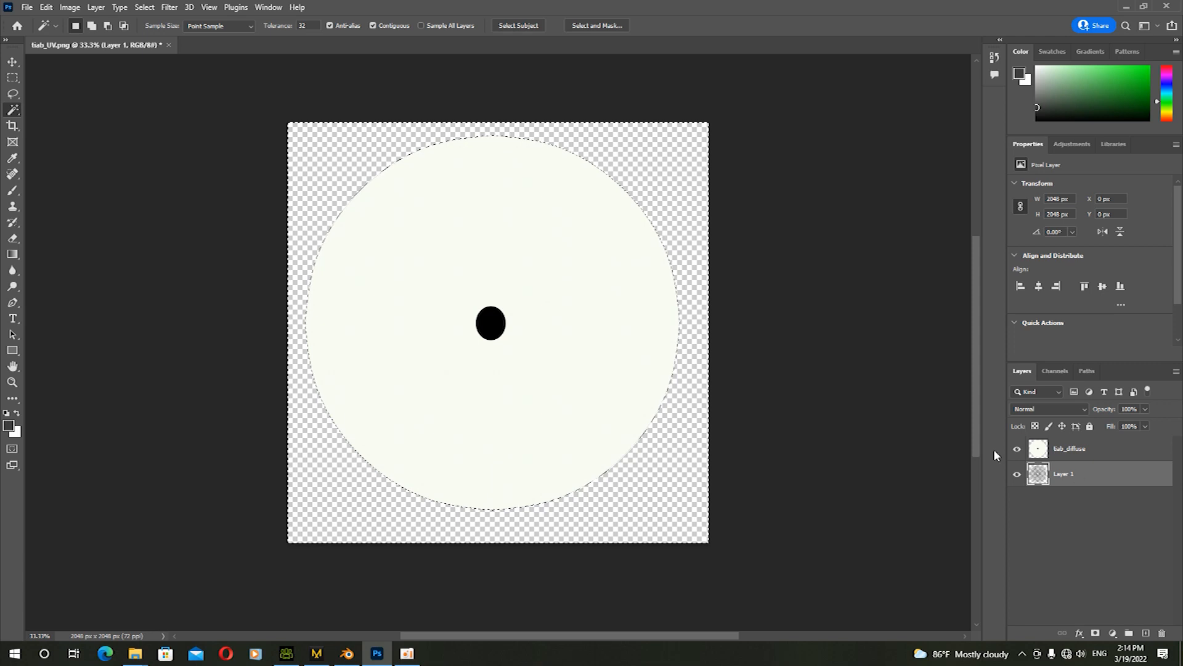
left_click(500, 322)
left_click(1075, 456)
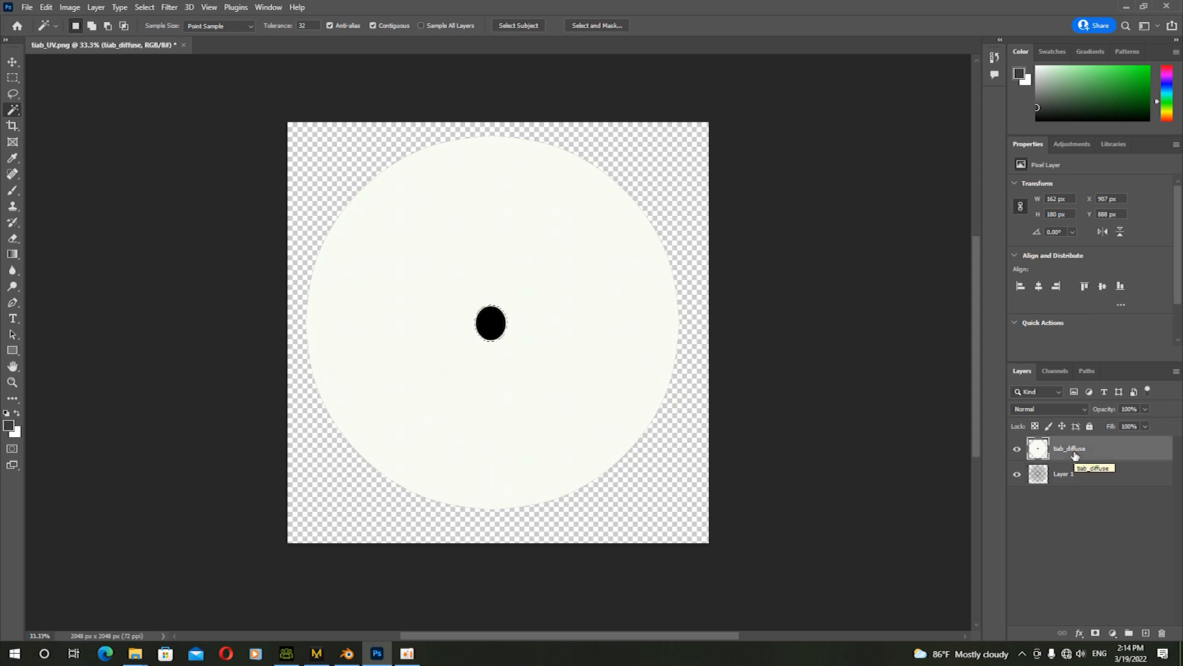
key("Delete")
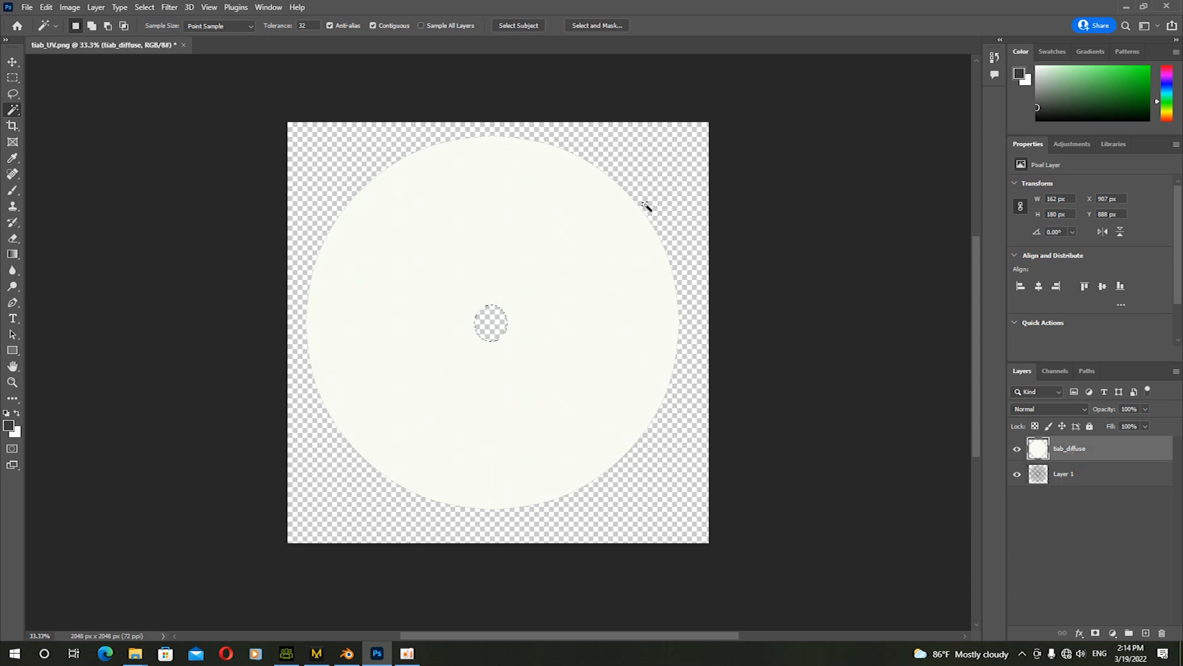
right_click(519, 118)
left_click(338, 165)
left_click(145, 8)
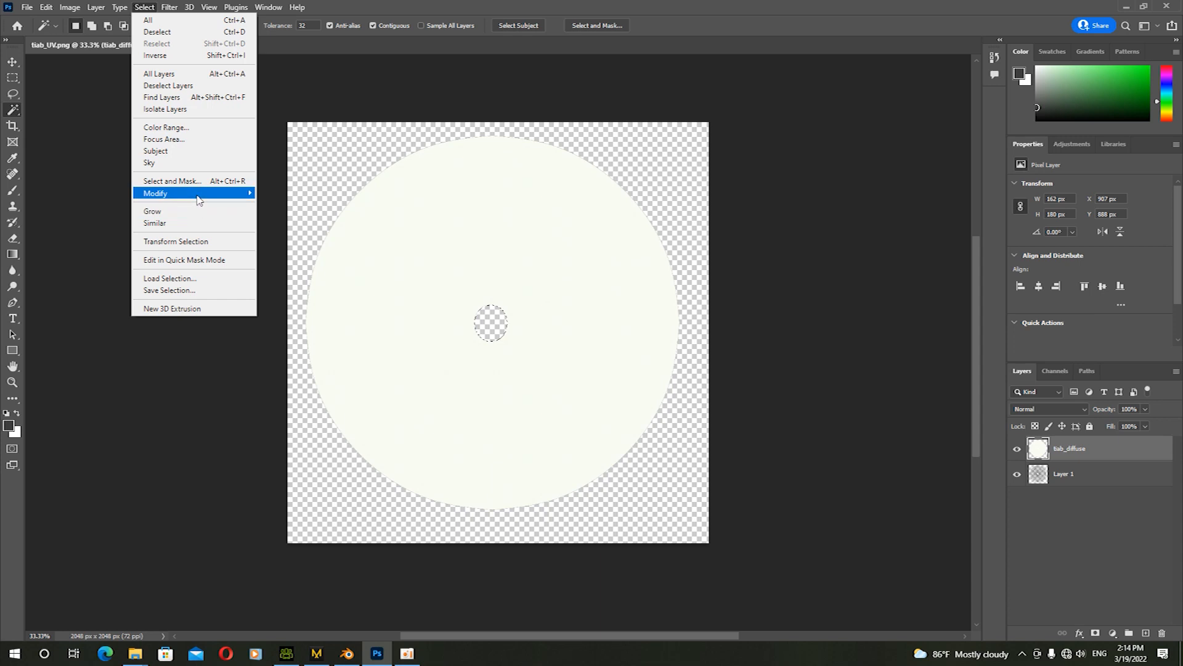
left_click(157, 31)
Save a copy of the image as a PNG in folder y, replacing the existing tiab_diffuse file
left_click(27, 7)
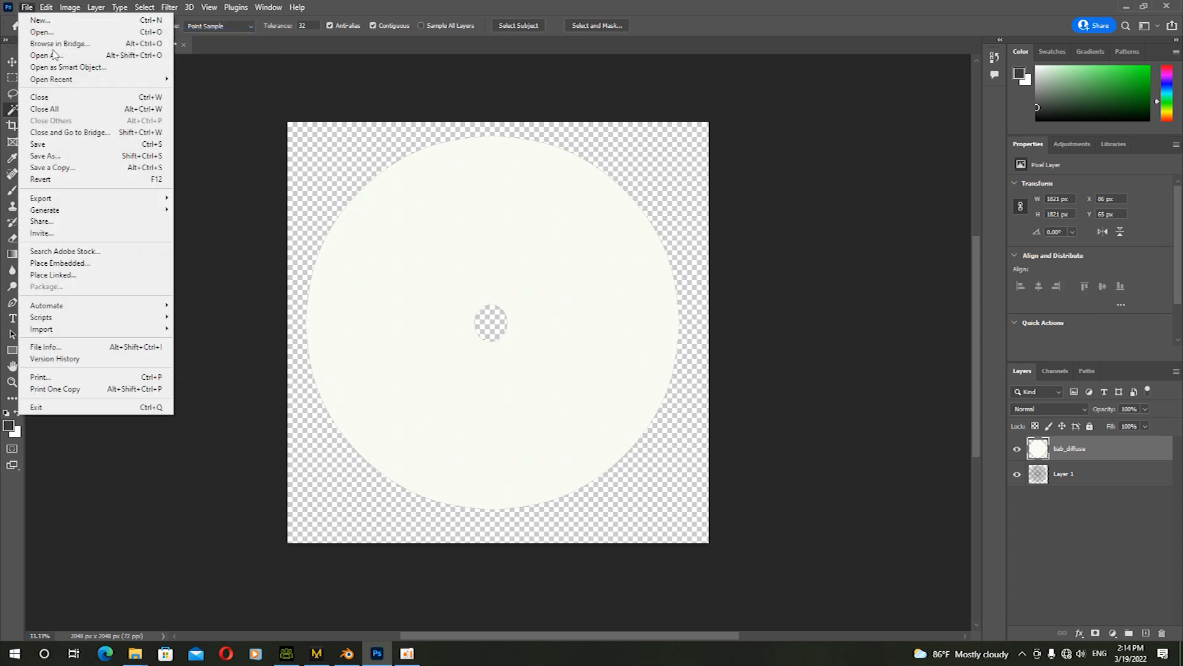
left_click(83, 171)
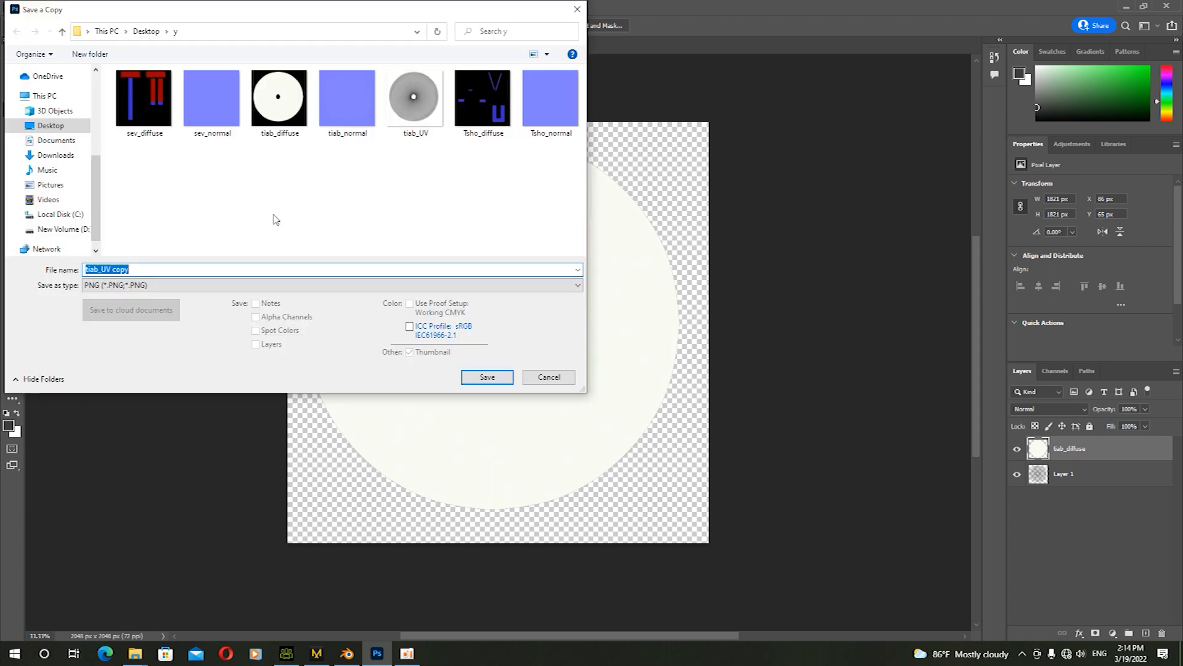
left_click(281, 103)
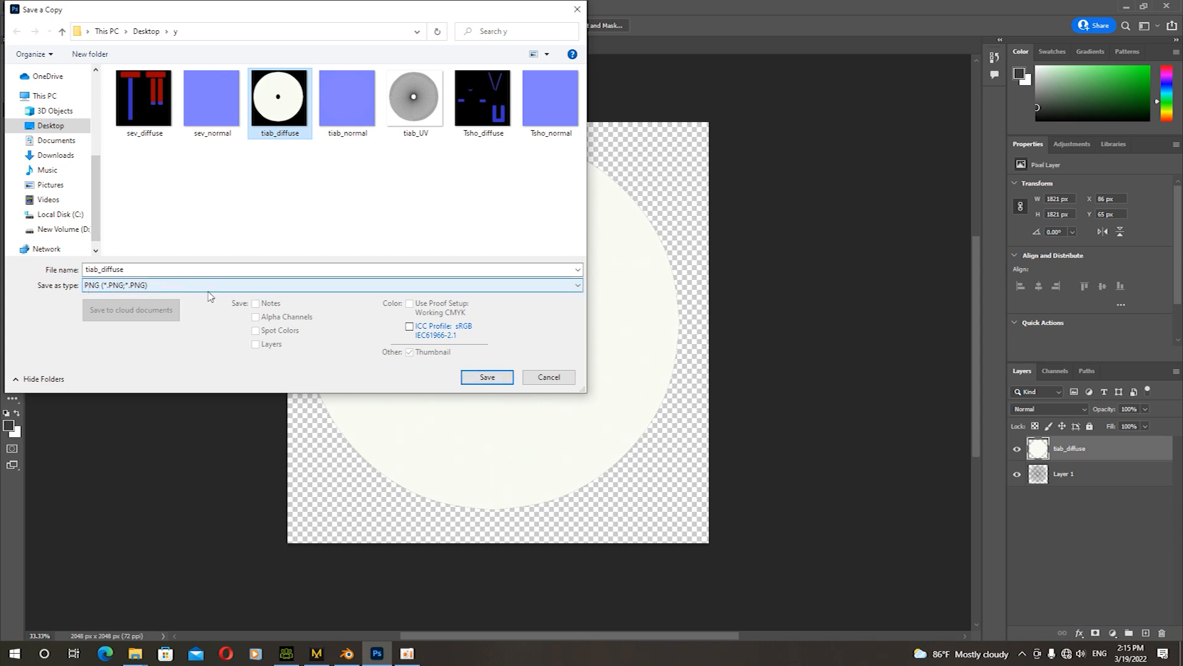
left_click(485, 378)
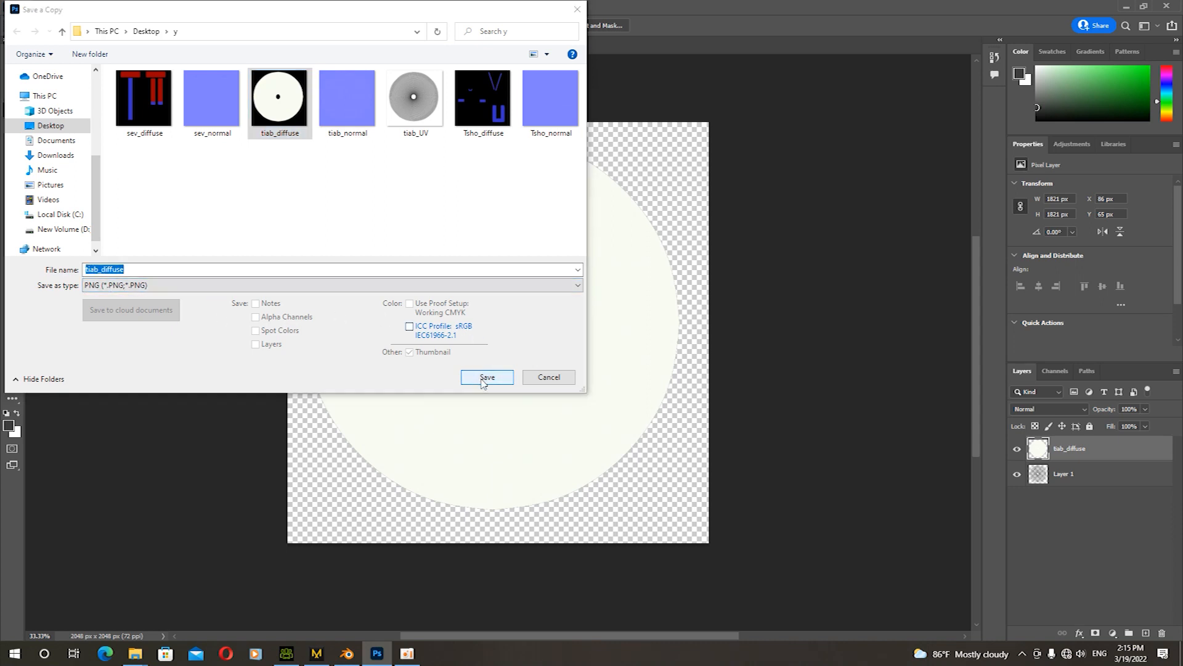
left_click(620, 328)
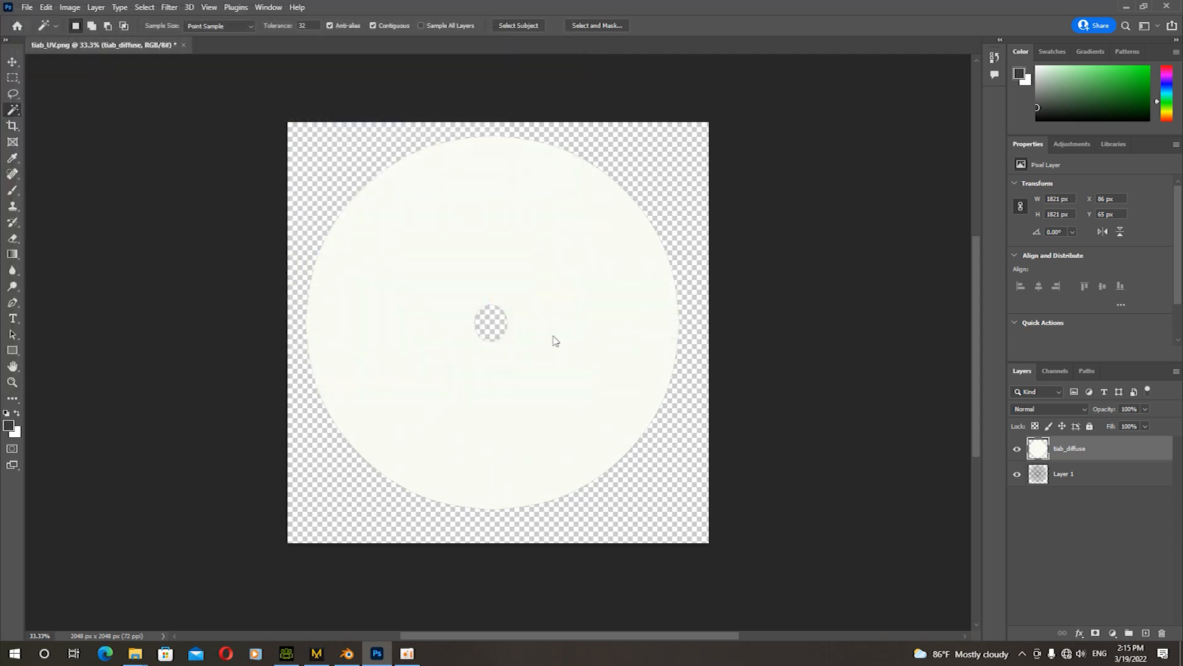
left_click(660, 194)
Hide the tiab_diffuse layer and add a new empty layer directly above Layer 1
left_click(1017, 449)
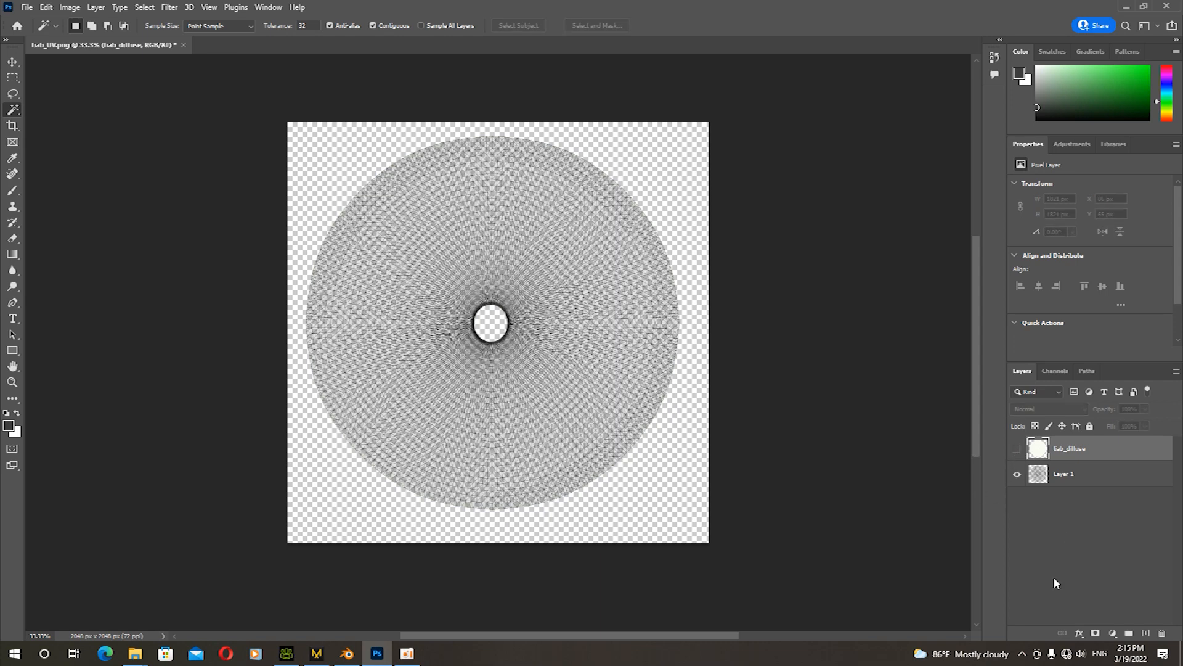
left_click(1071, 478)
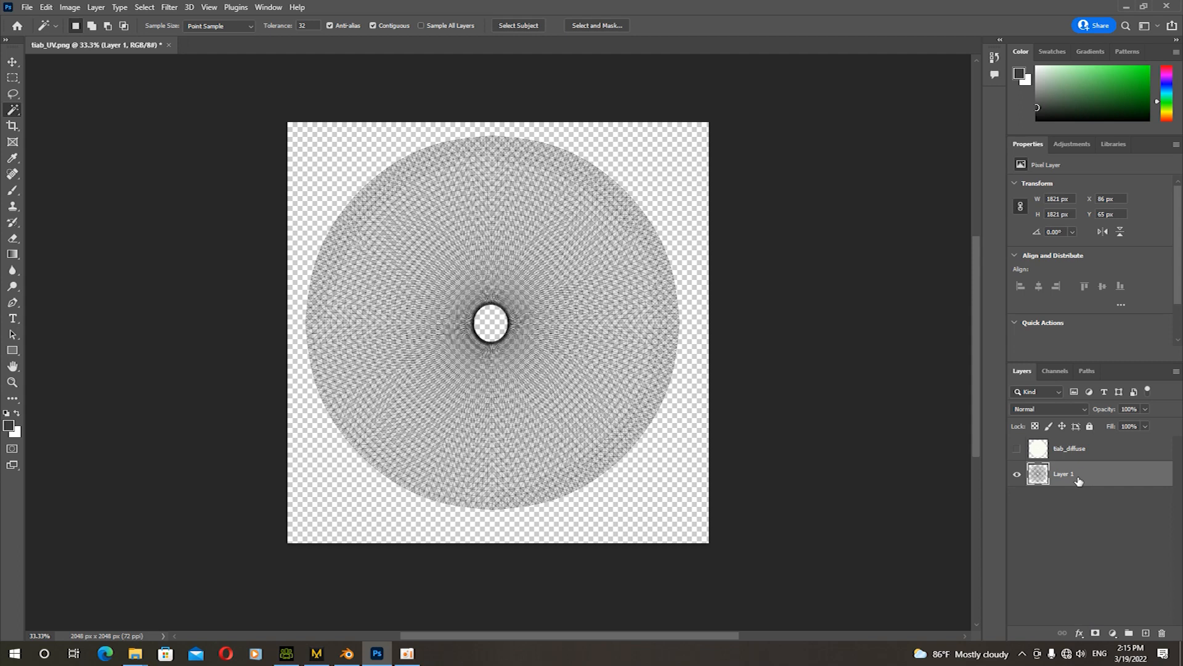
left_click(1146, 633)
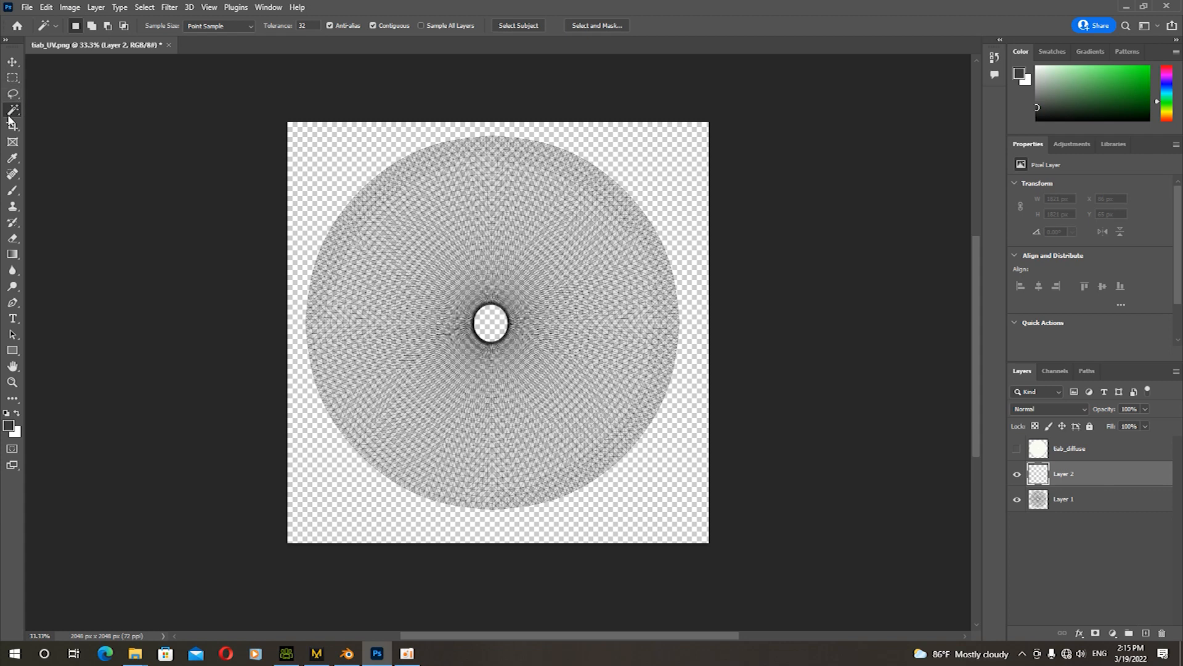
Select the circular skirt area on Layer 1 by picking the empty area outside it with the Magic Wand and inverting the selection
key("ctrl+a")
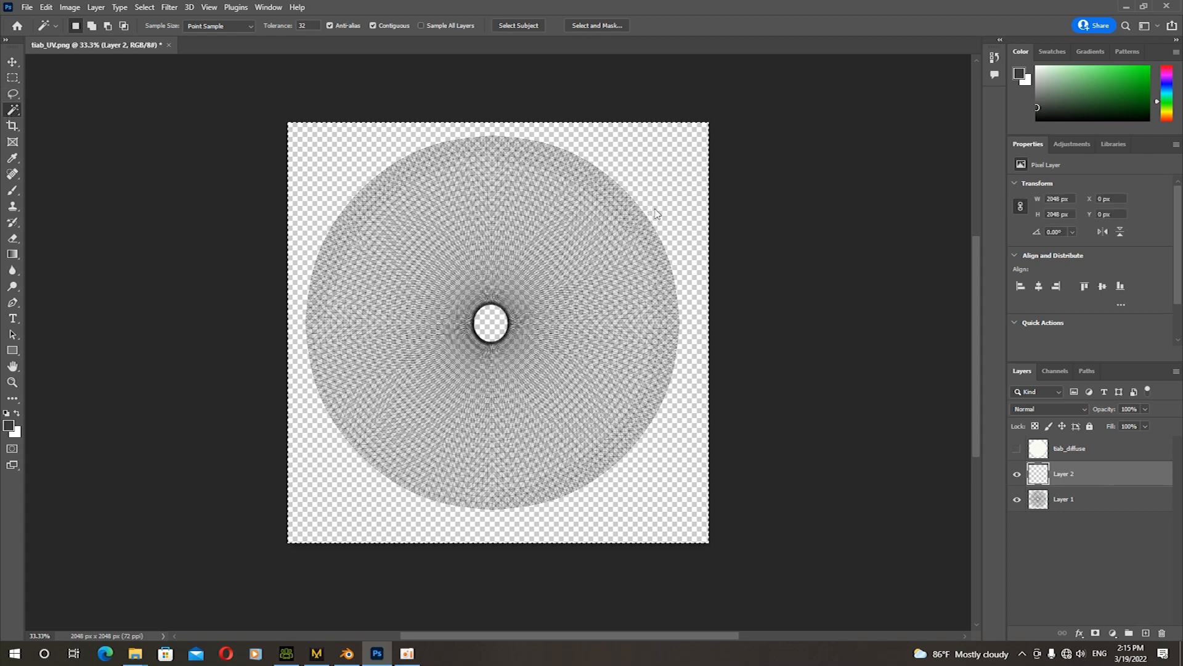
left_click(1064, 500)
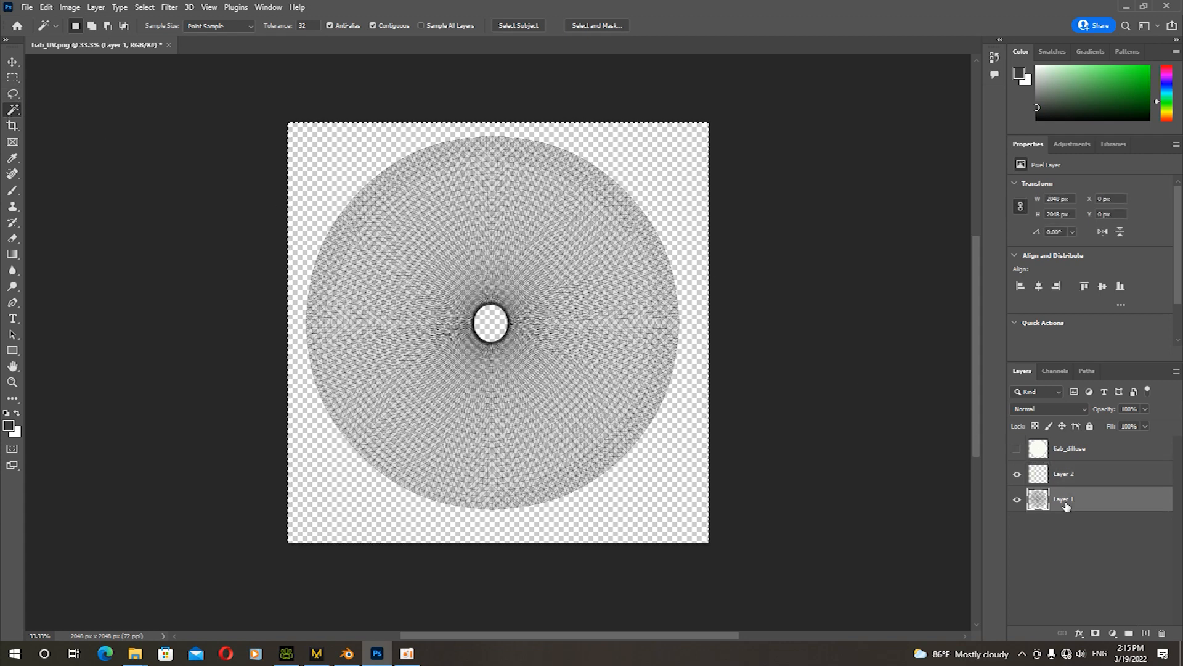
key("ctrl+d")
left_click(647, 202)
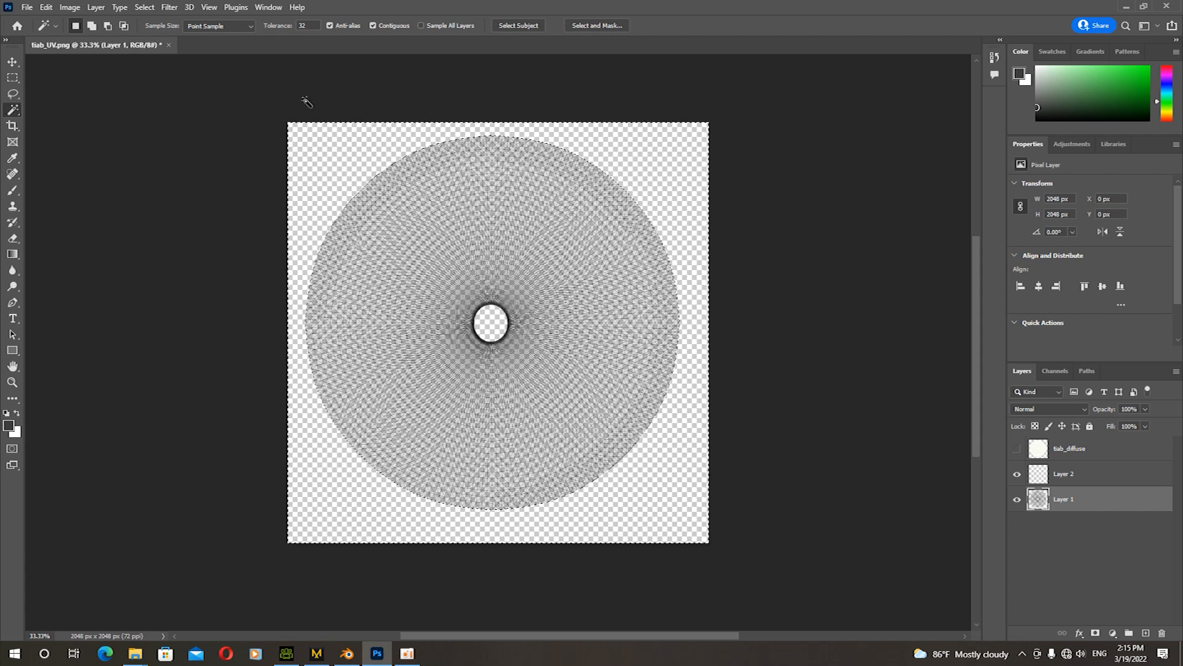
left_click(144, 7)
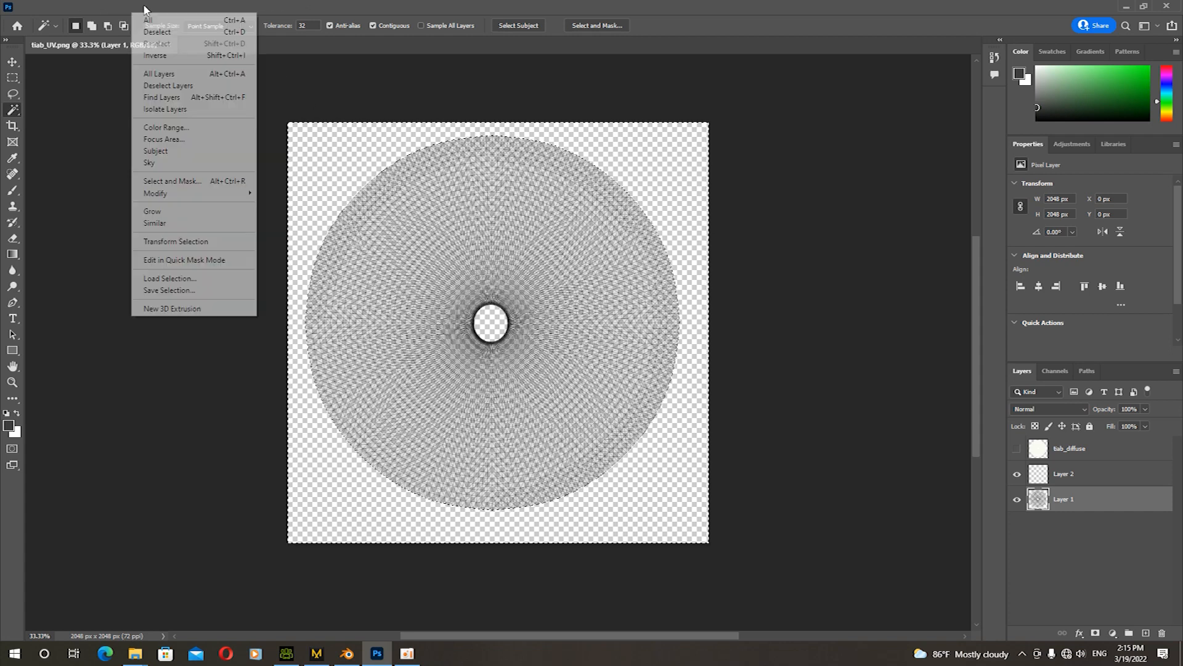
left_click(155, 55)
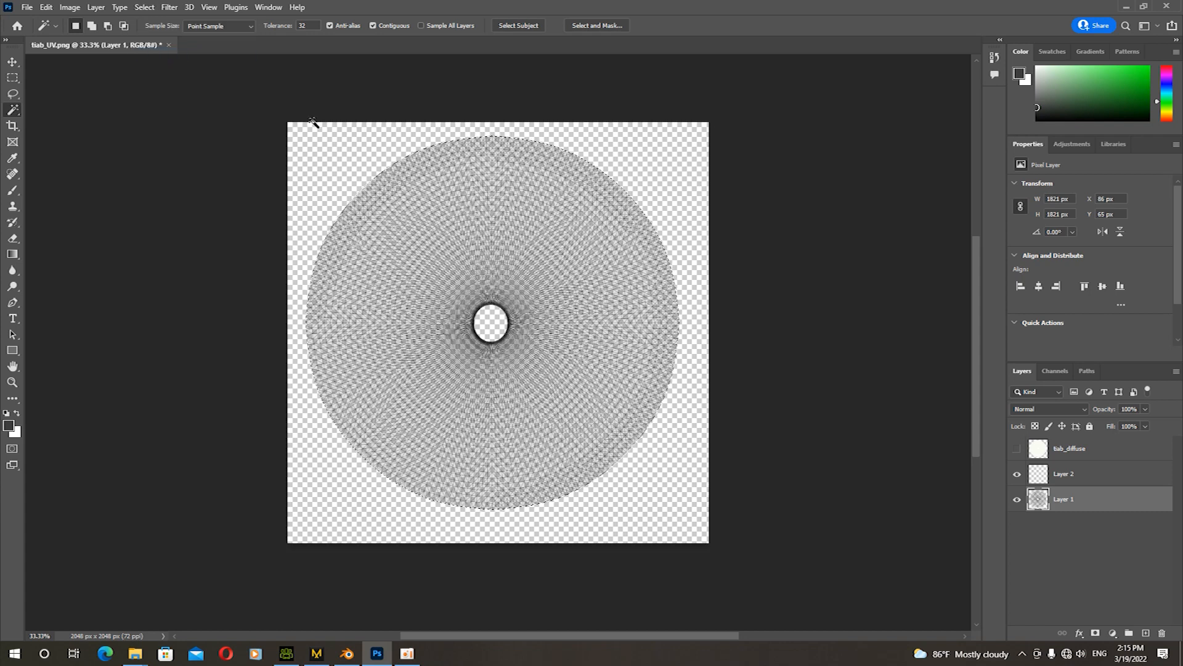
Invert the circle selection and invert it back again
left_click(149, 7)
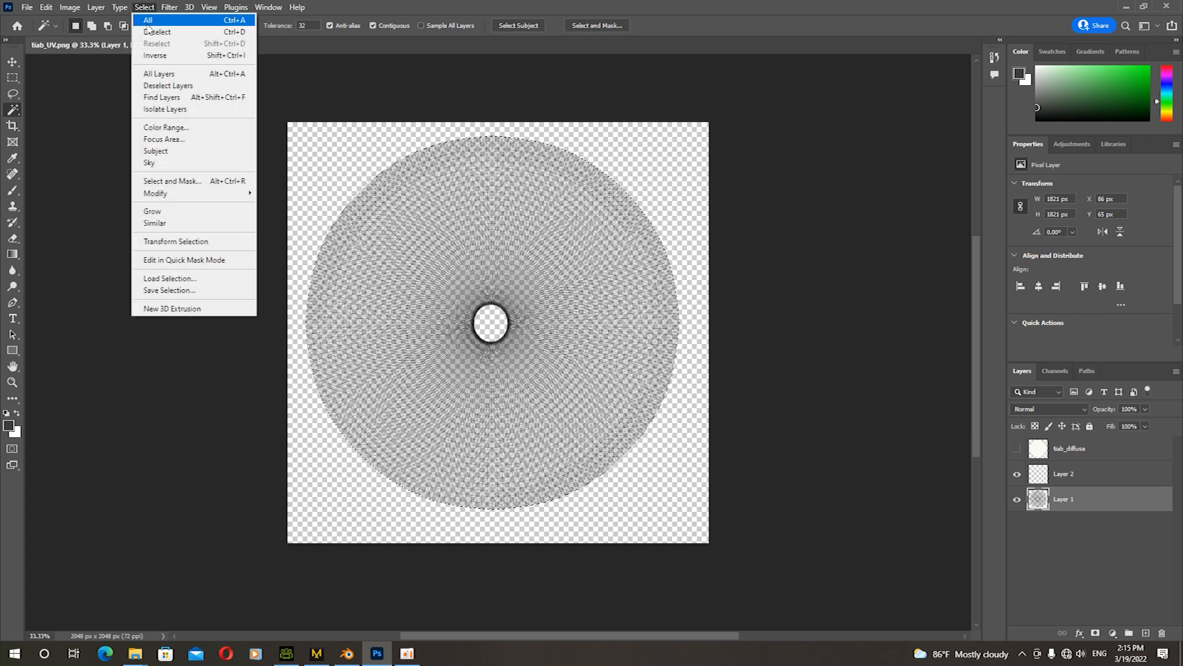
left_click(159, 57)
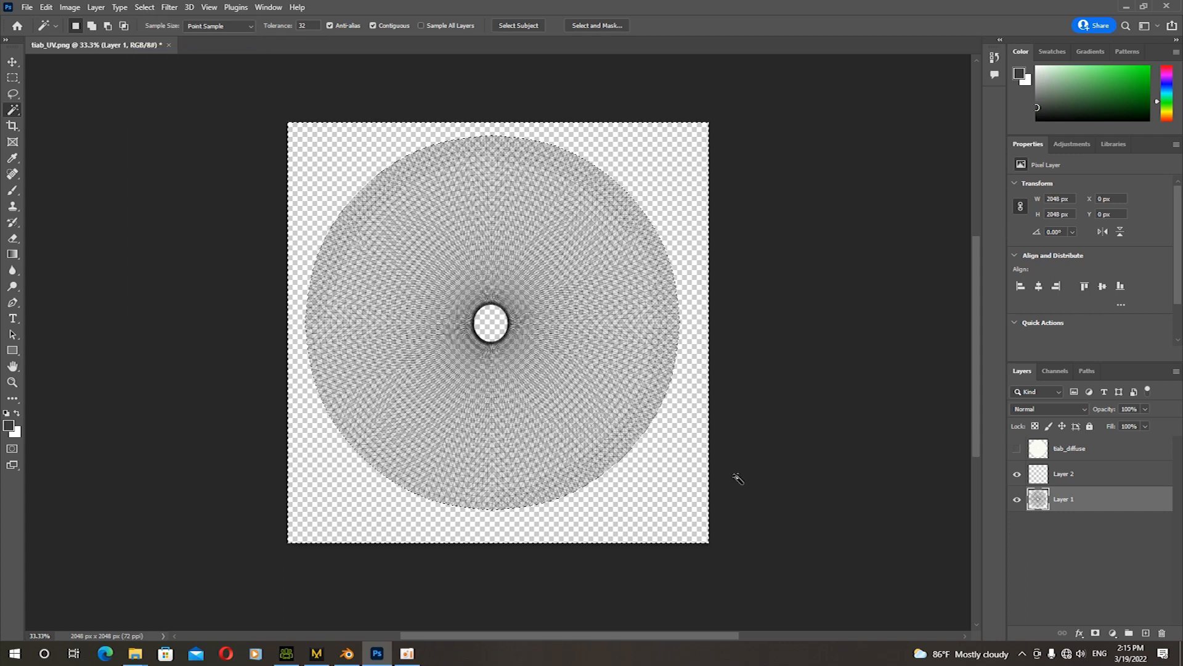
left_click(146, 8)
left_click(160, 61)
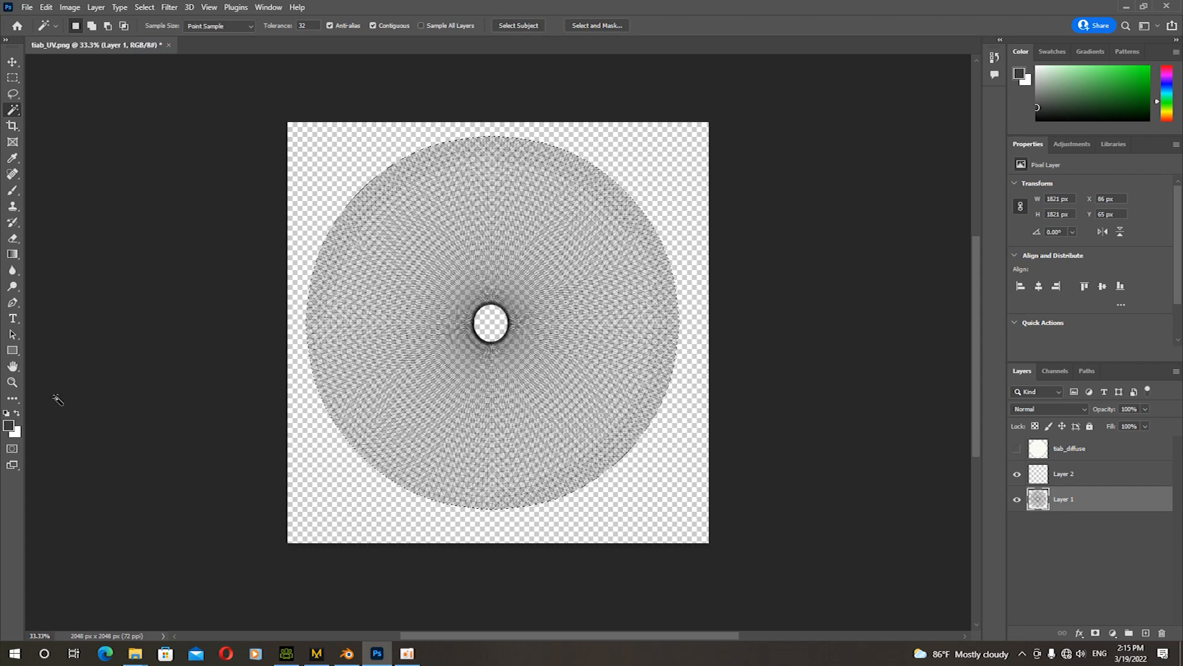
Set the foreground color to 000000, fill the circle on Layer 2 with a black-to-white radial gradient from its center to the edge, and deselect
left_click(8, 424)
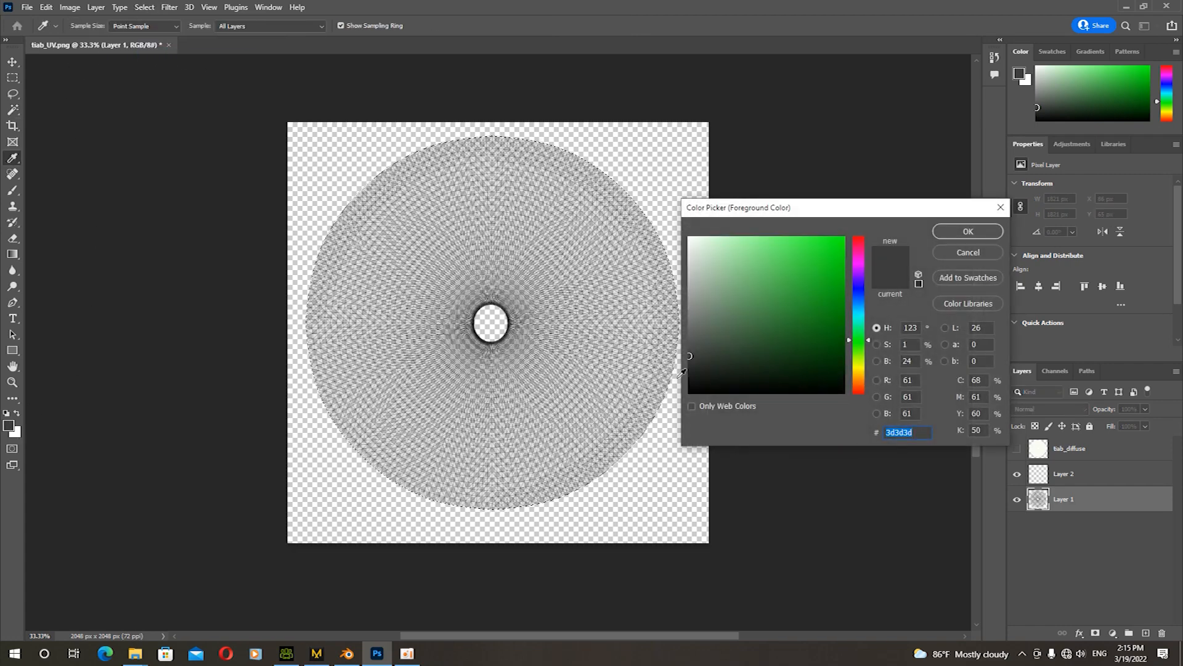
type("000000")
left_click(984, 233)
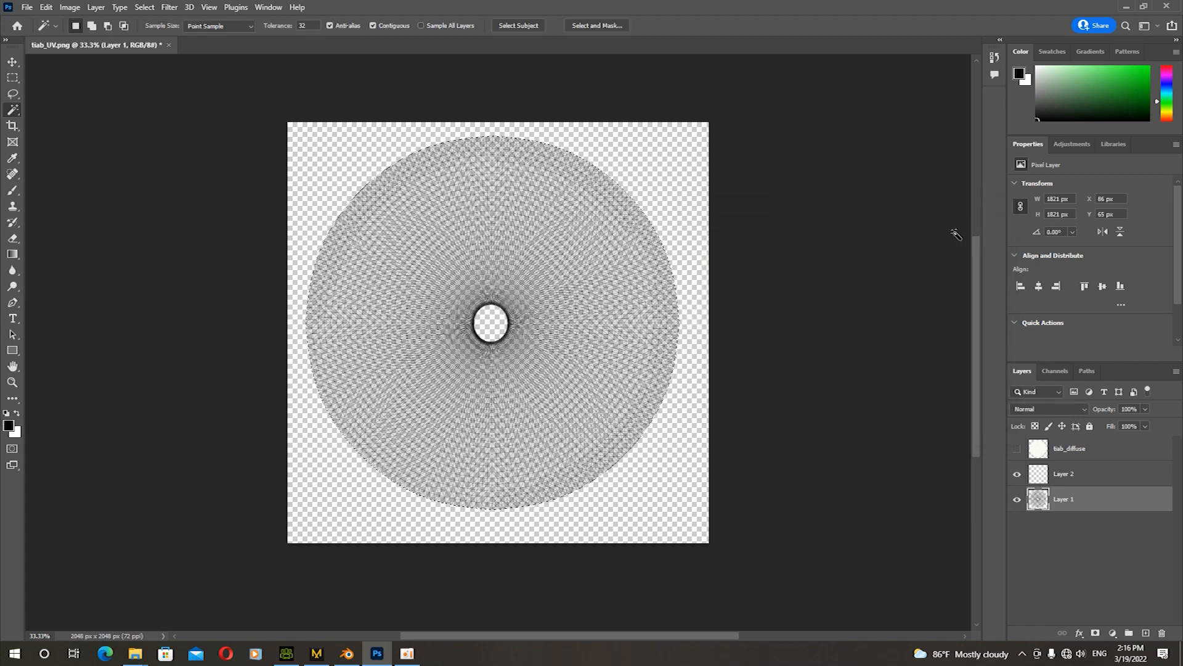
left_click(16, 257)
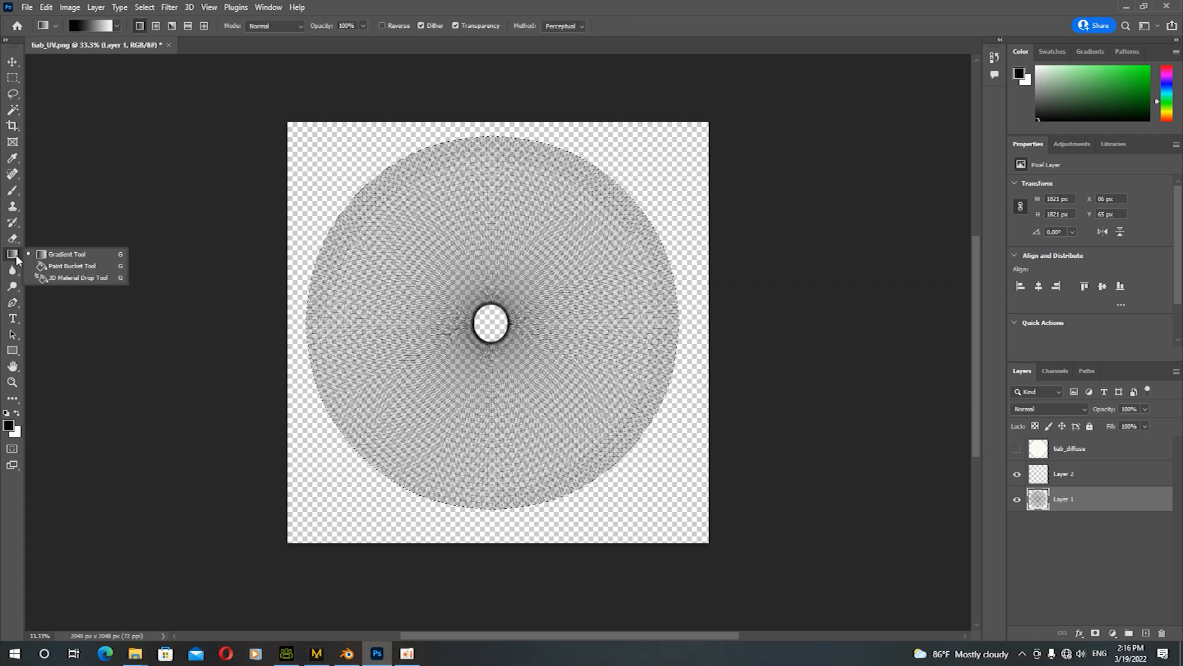
left_click(57, 254)
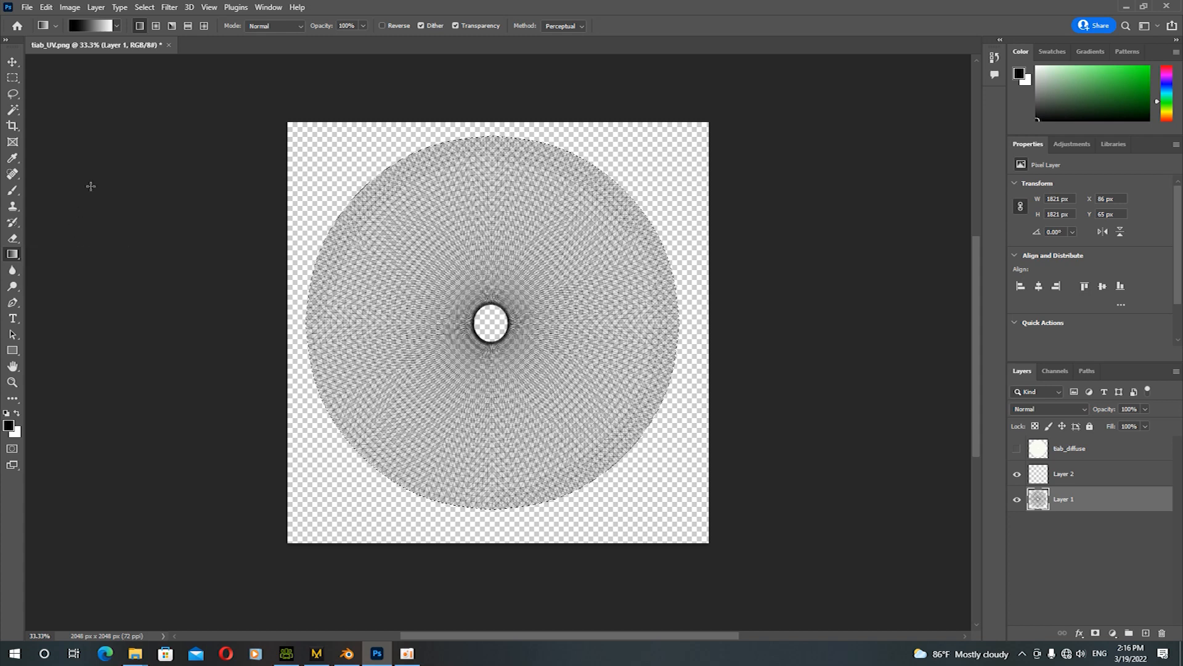
left_click(158, 27)
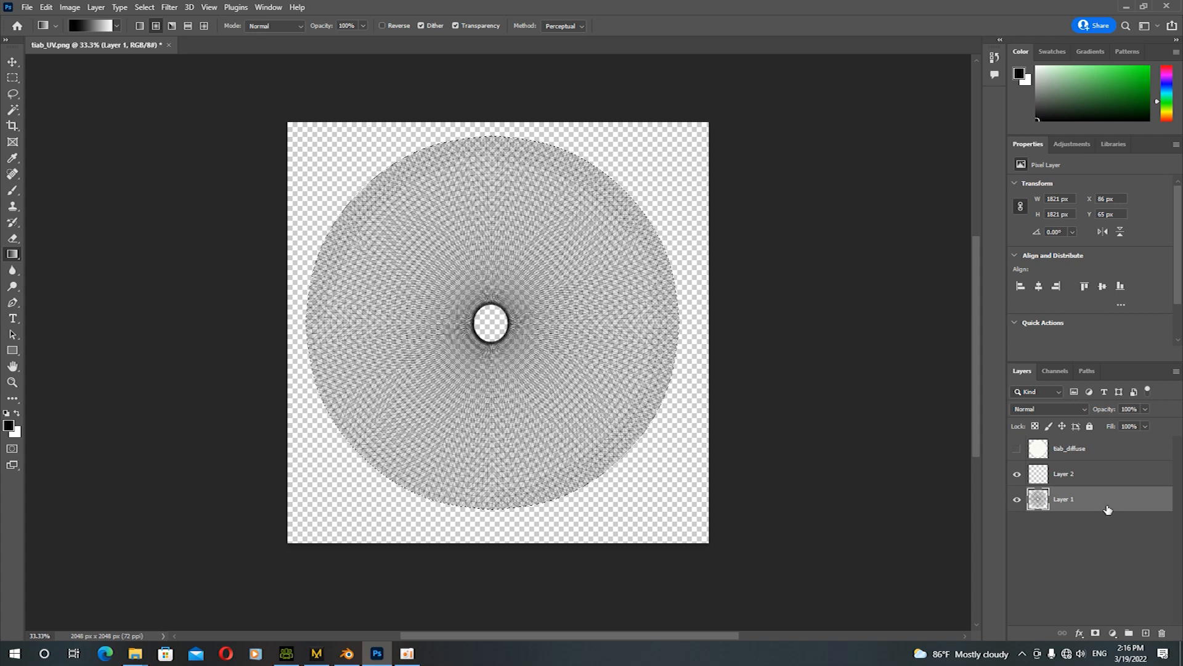
left_click(1101, 483)
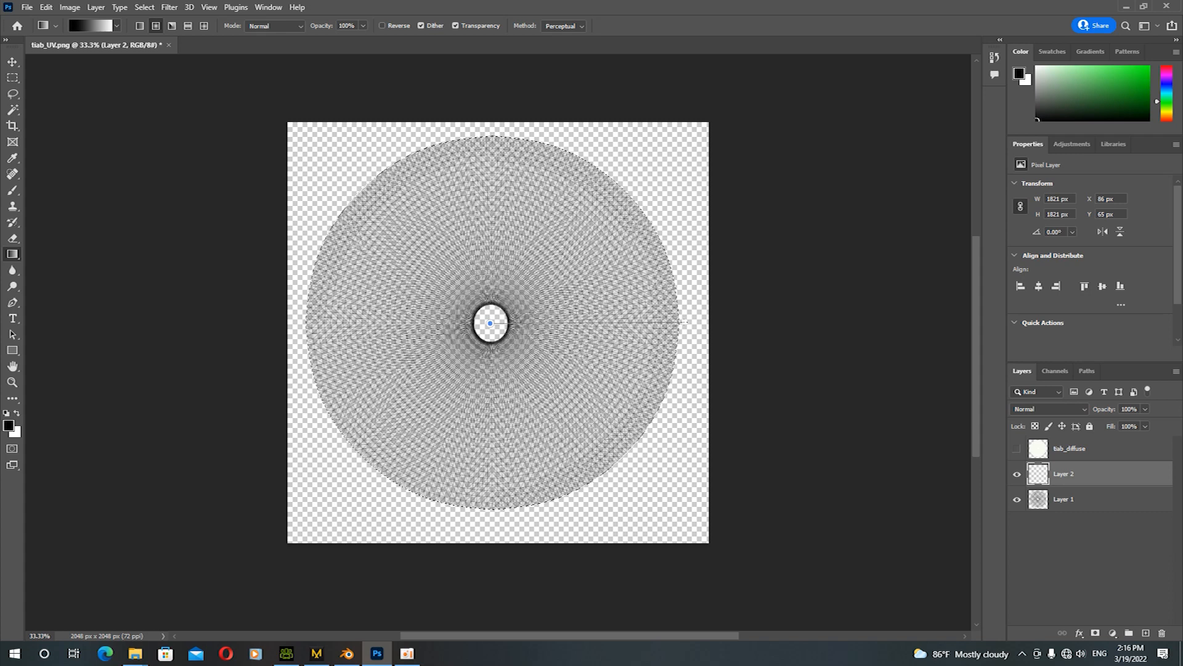
left_click_drag(688, 322, 685, 321)
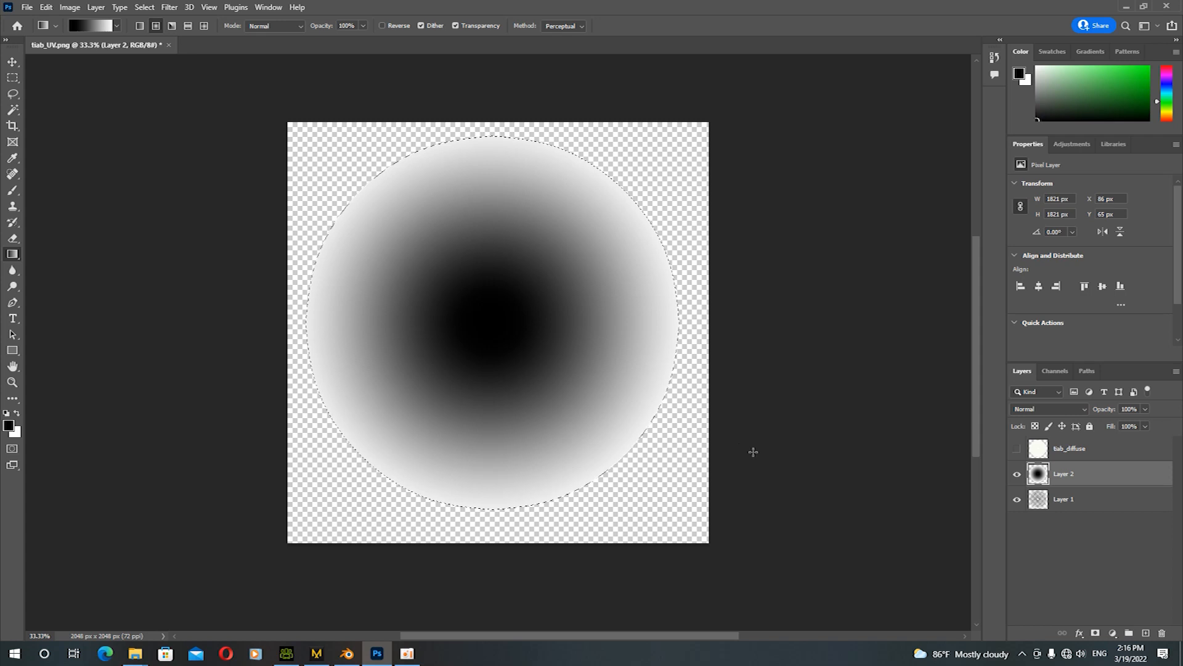
left_click(145, 8)
left_click(157, 33)
Save a copy of the gradient as a PNG named tiab_WM in folder y, with only Layer 2 visible
left_click(29, 8)
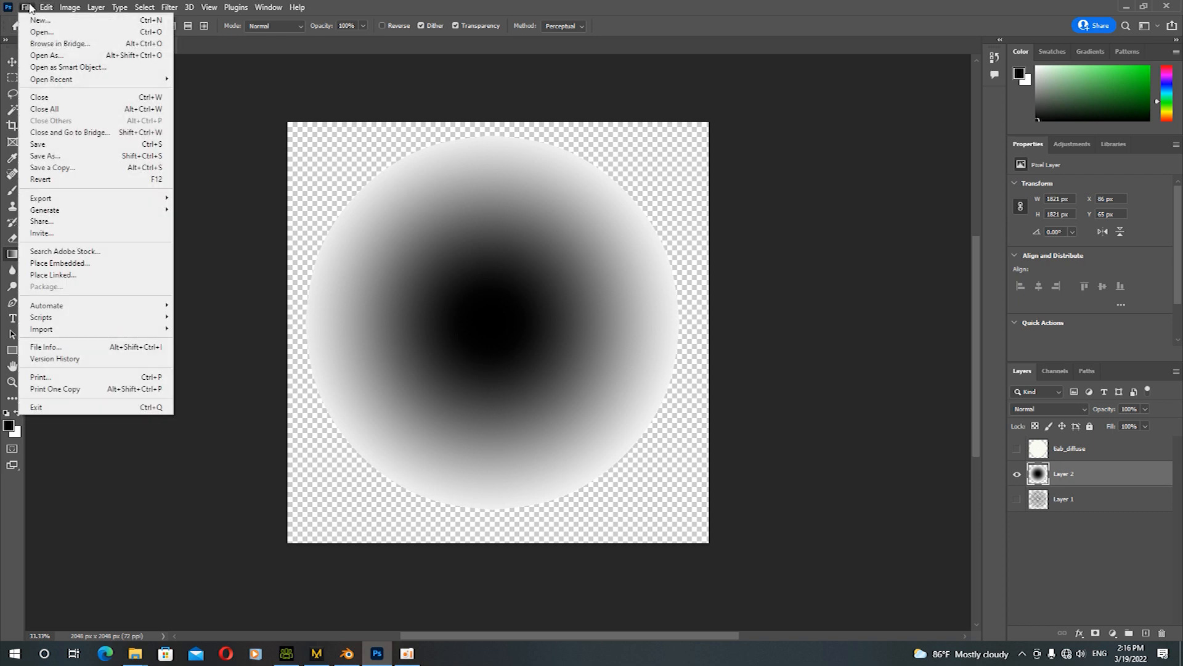
mouse_move(93, 330)
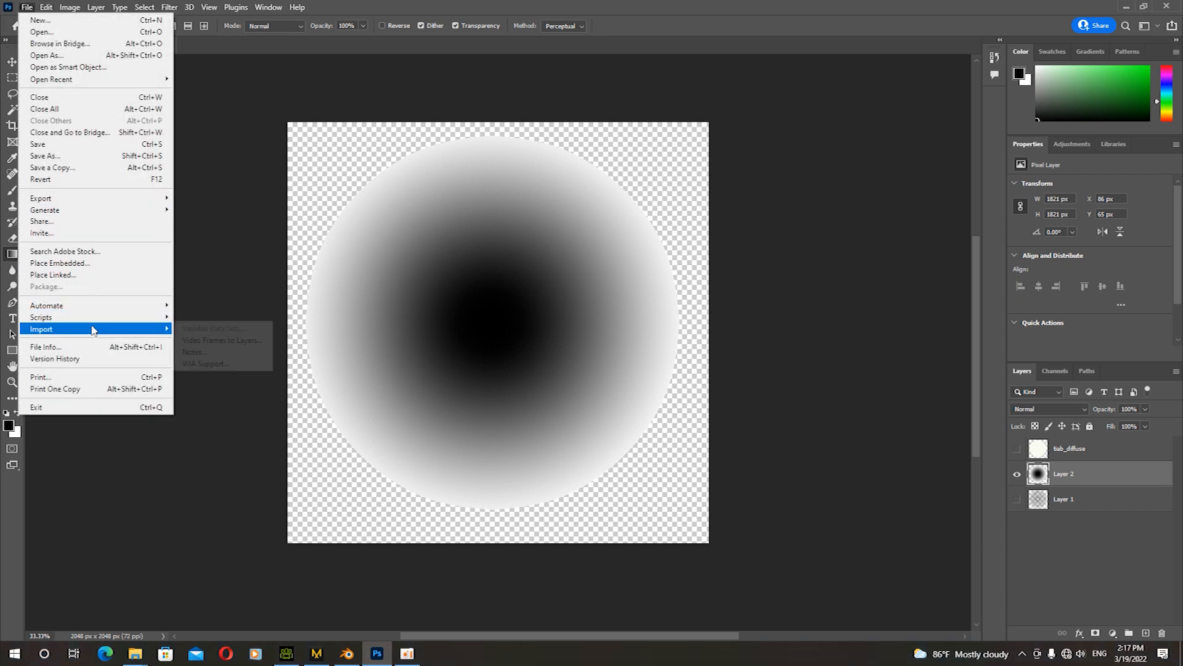
left_click(102, 172)
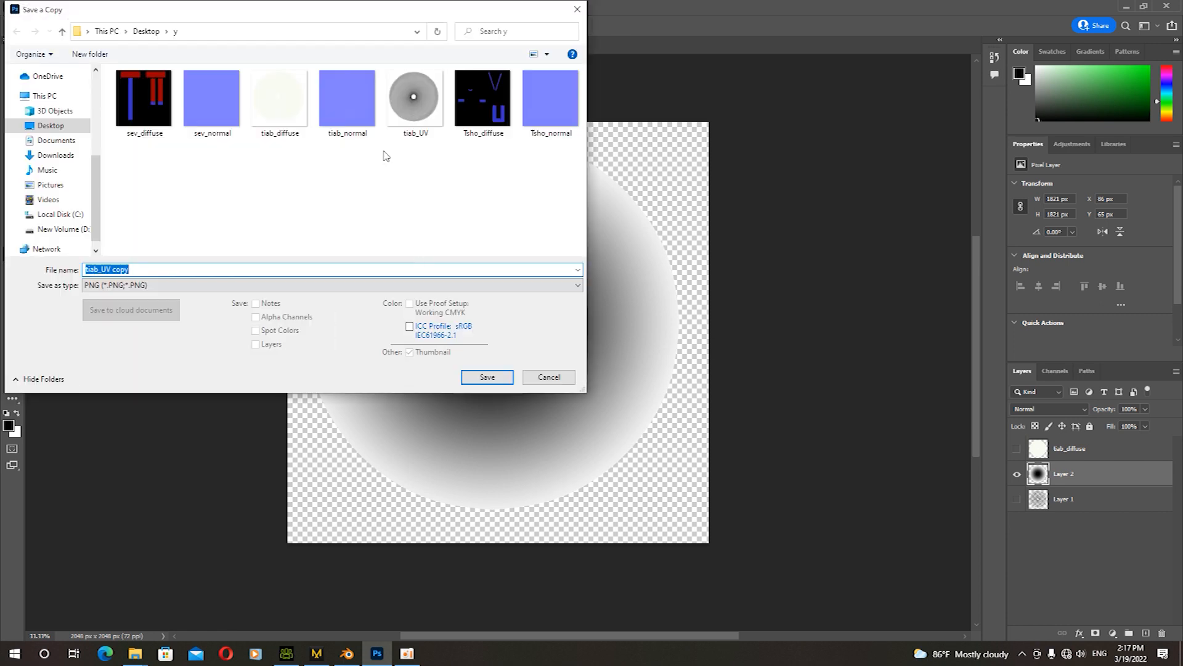
left_click(412, 112)
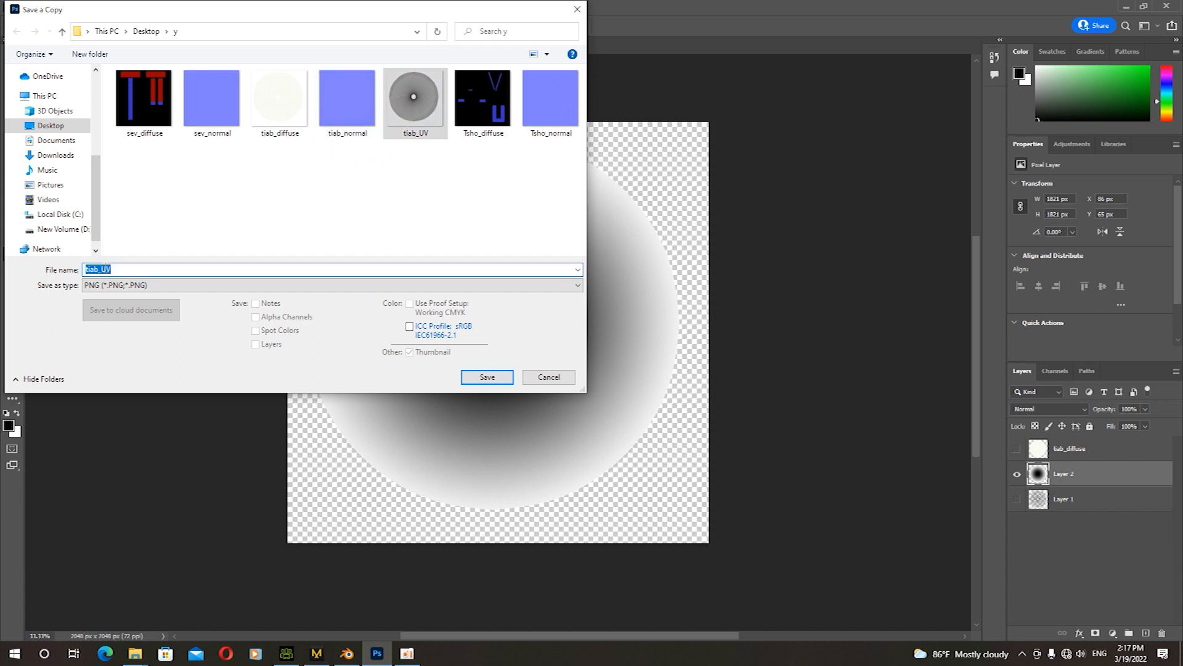
left_click_drag(121, 269, 105, 269)
type("WM")
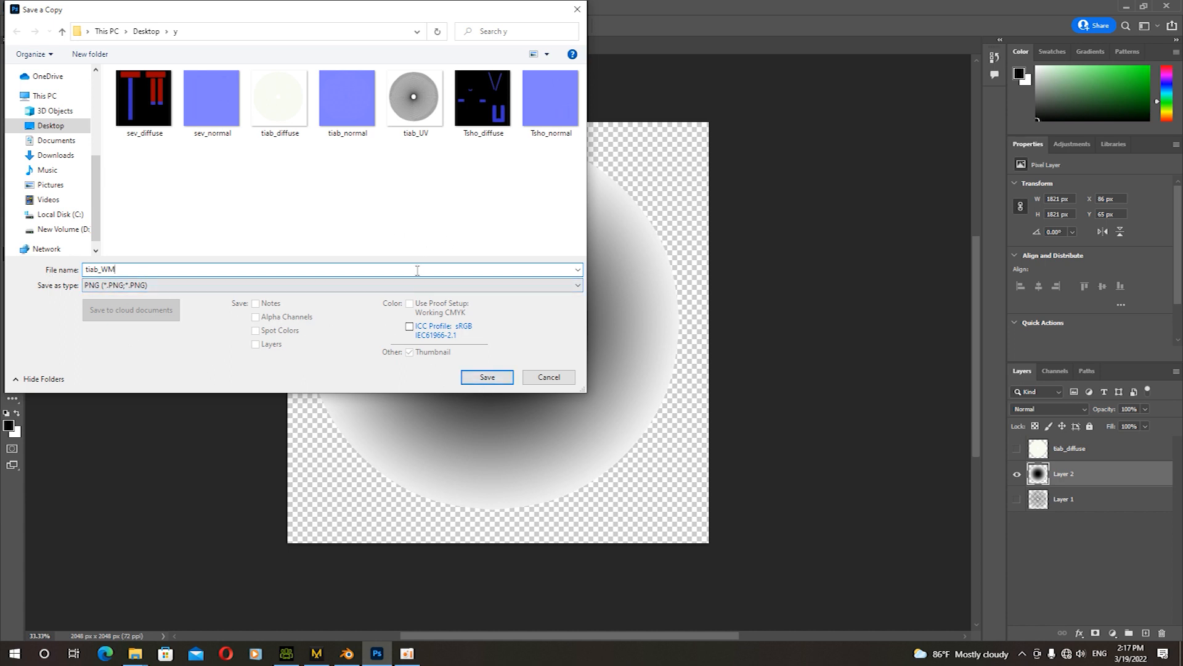
left_click(486, 377)
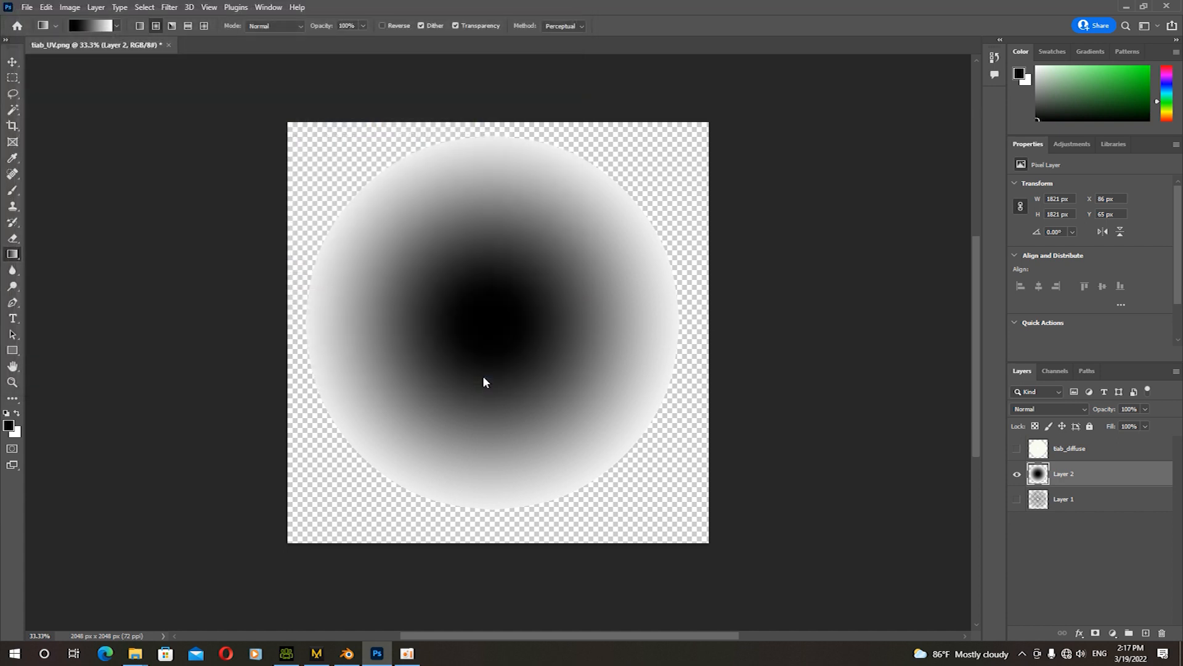
left_click(649, 195)
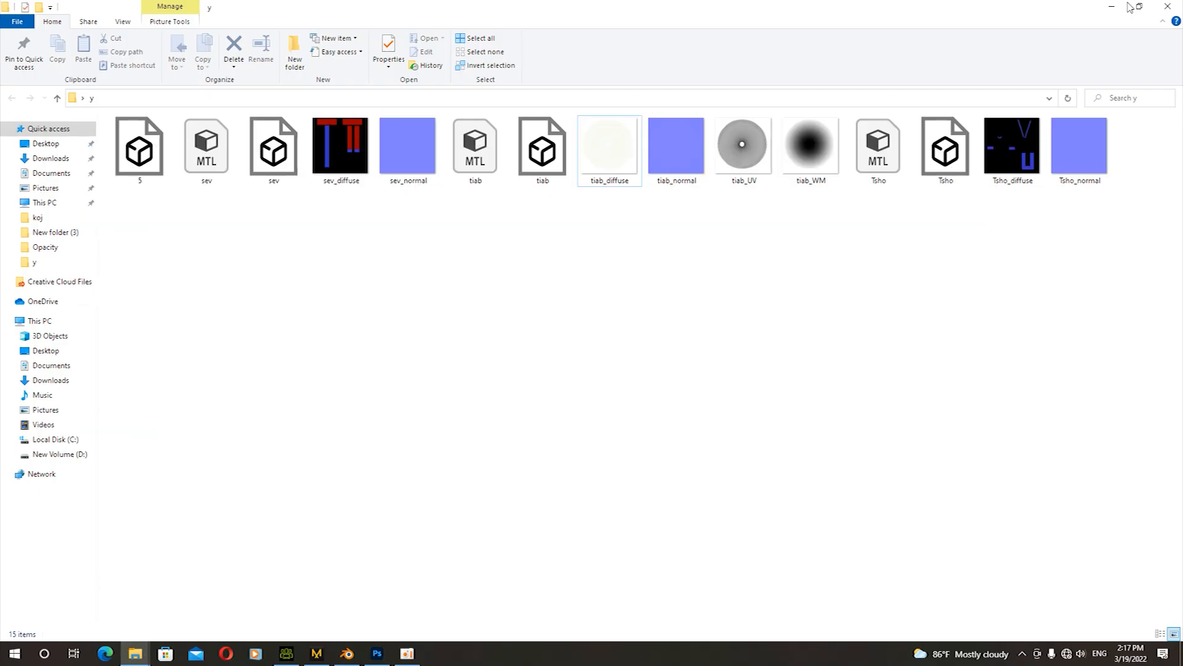
Minimize Photoshop and the folder y window to show the desktop
left_click(1127, 6)
left_click(1109, 7)
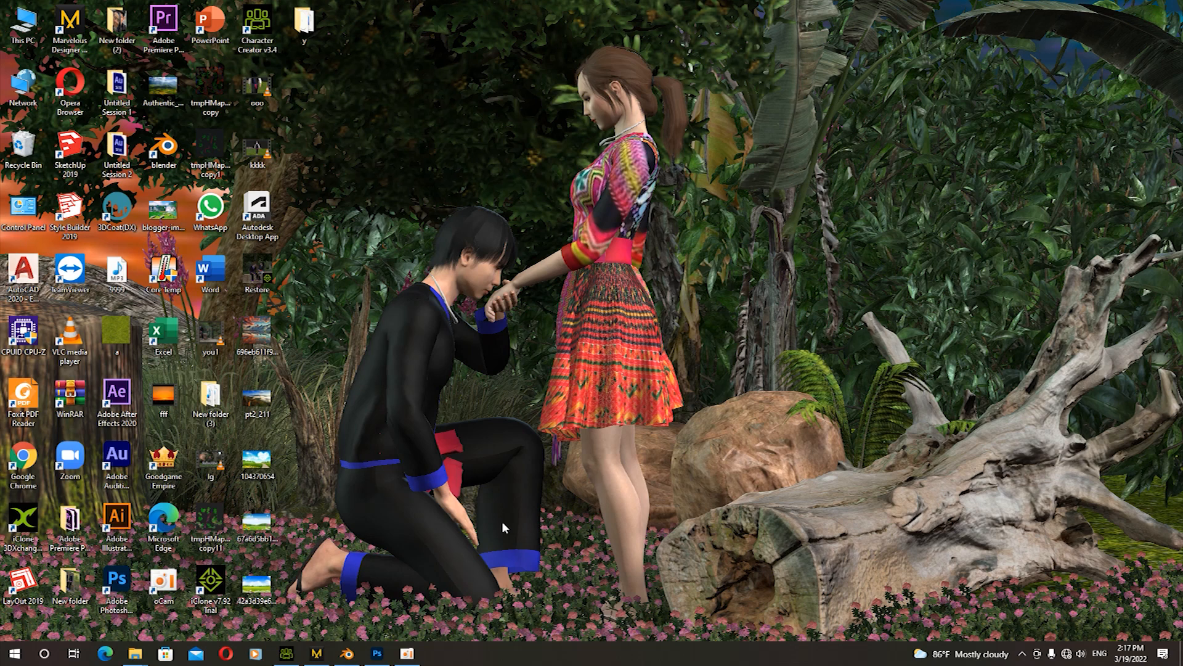
Switch to Blender and open the Shading workspace with the skirt in view
left_click(348, 652)
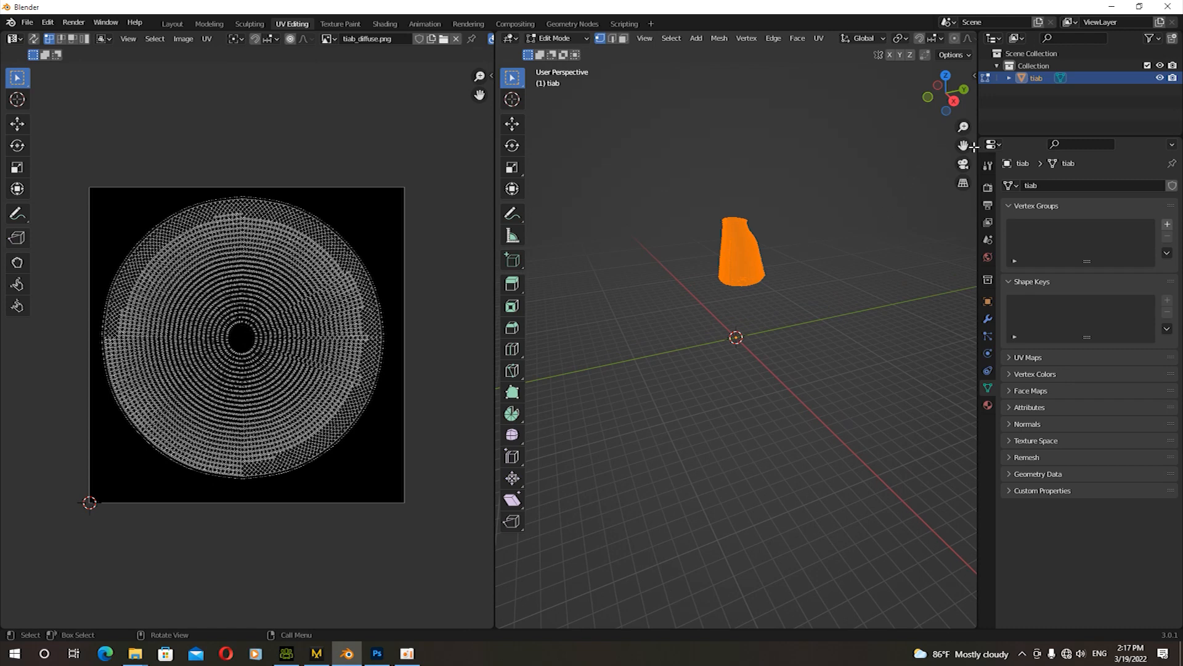
left_click_drag(964, 146, 965, 230)
scroll(740, 298, "up", 3)
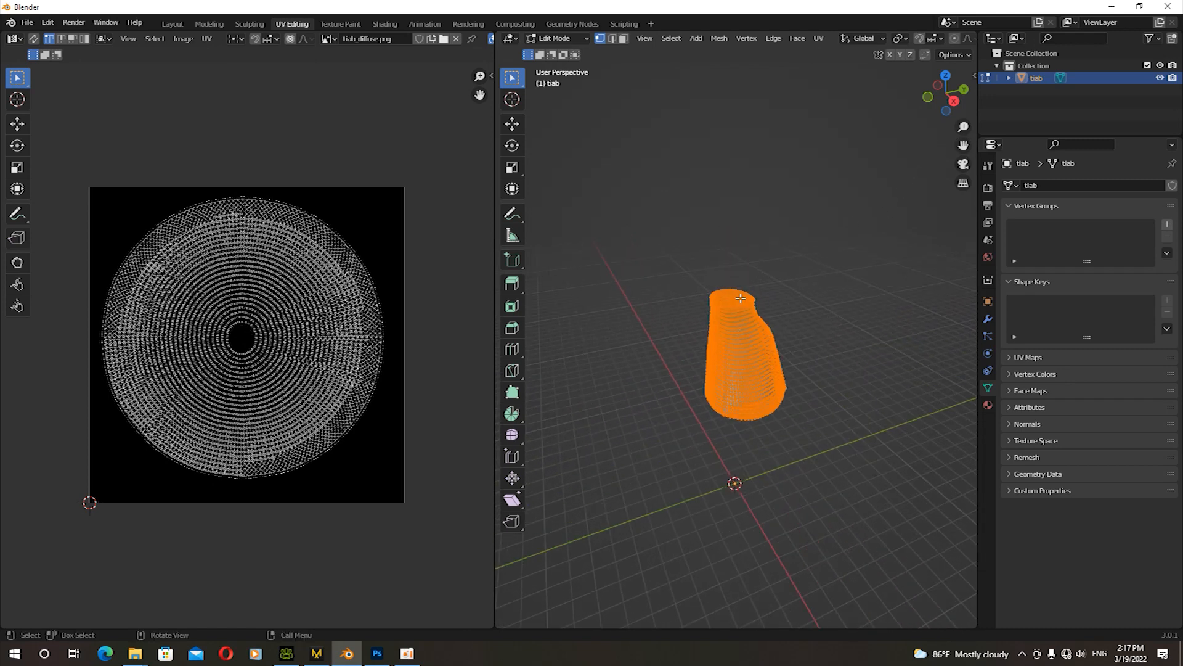
scroll(741, 298, "up", 2)
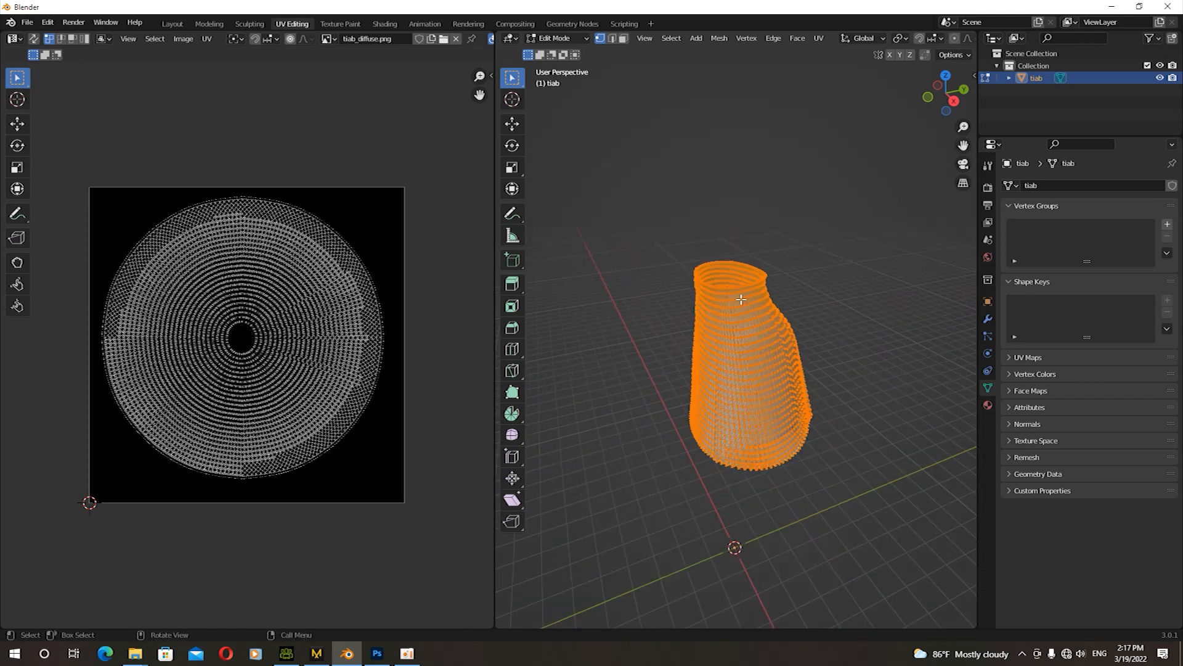
left_click(384, 23)
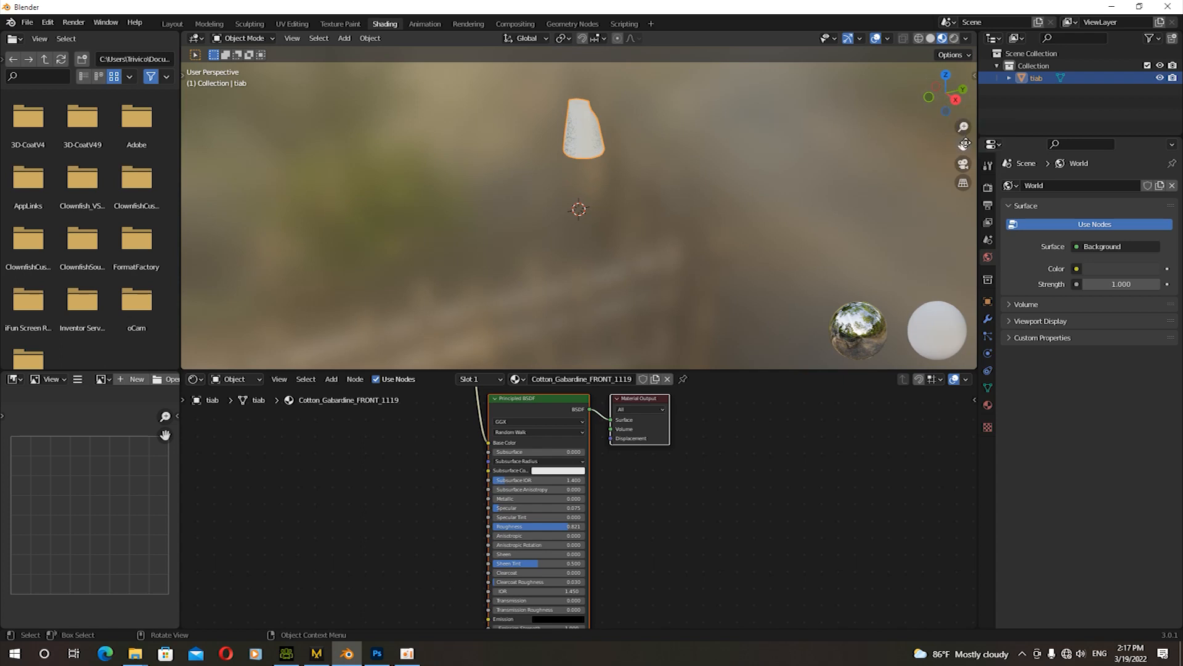
left_click_drag(948, 87, 948, 93)
left_click_drag(963, 145, 964, 203)
scroll(577, 238, "up", 6)
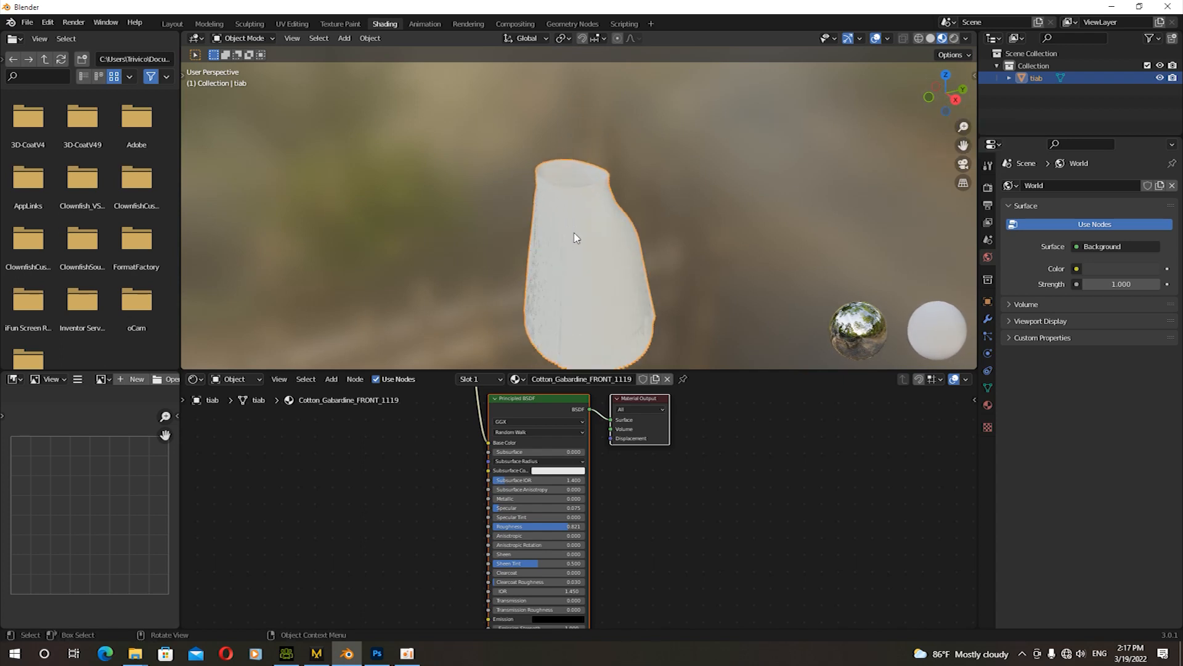
Examine the skirt from another angle along with its material's node tree and material slot list
left_click_drag(941, 109, 623, 320)
scroll(625, 469, "up", 2)
scroll(624, 470, "down", 3)
scroll(502, 408, "up", 2)
scroll(504, 413, "down", 2)
scroll(511, 403, "up", 2)
scroll(515, 407, "down", 3)
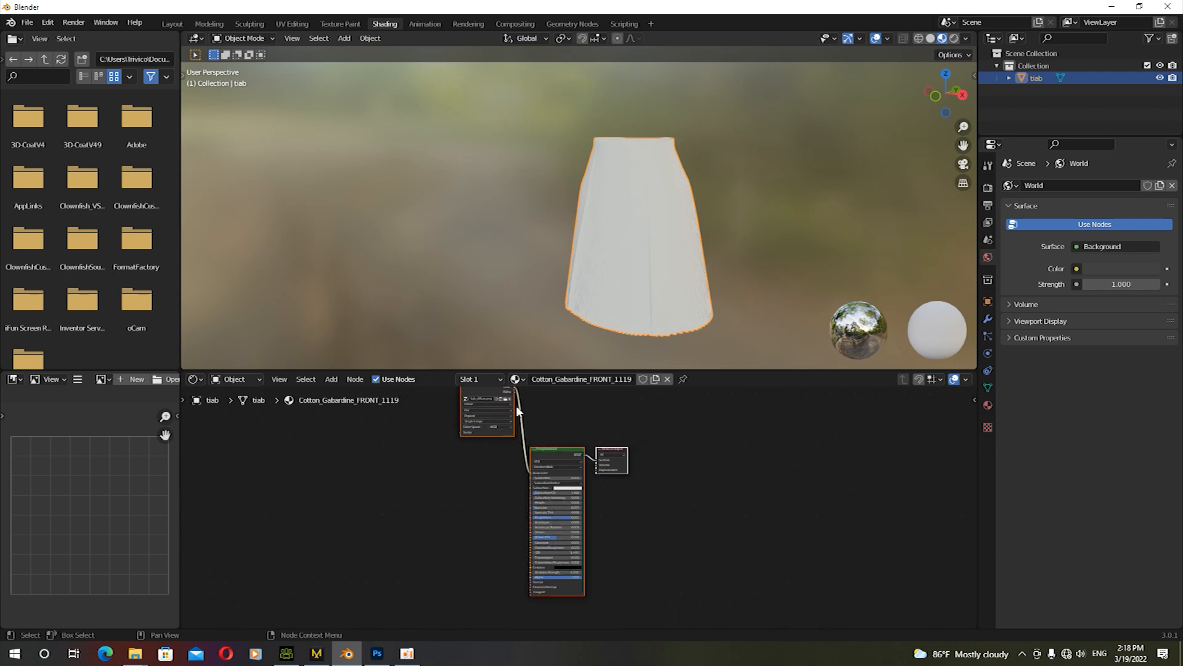
scroll(550, 421, "up", 3)
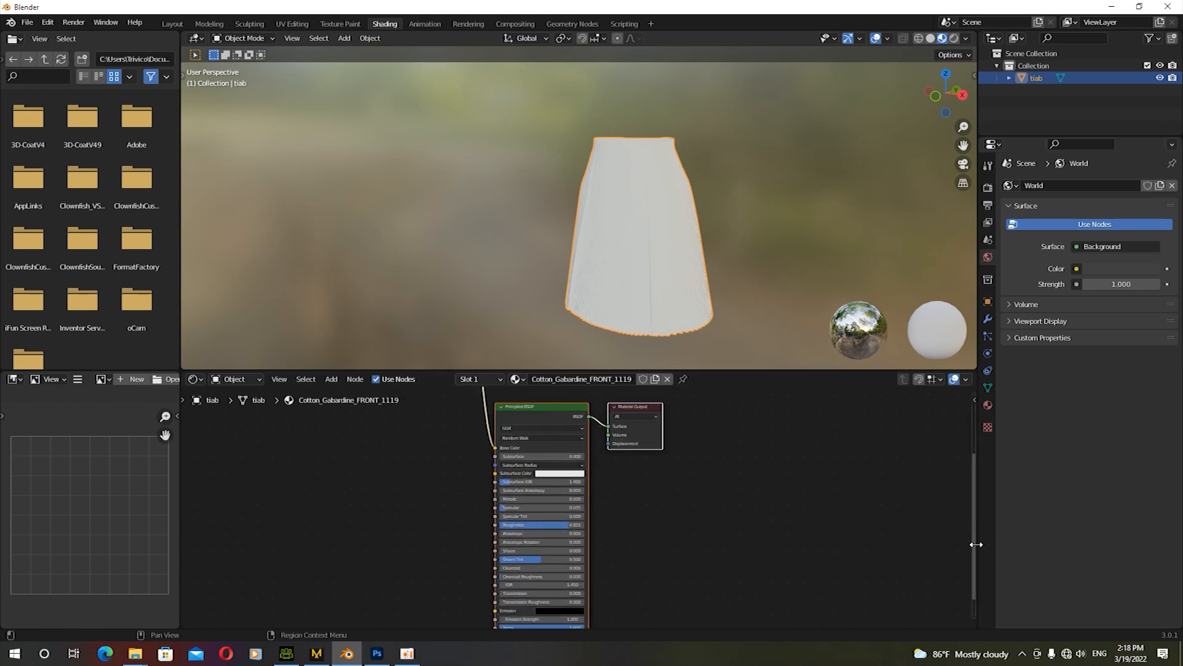
left_click_drag(974, 542, 970, 435)
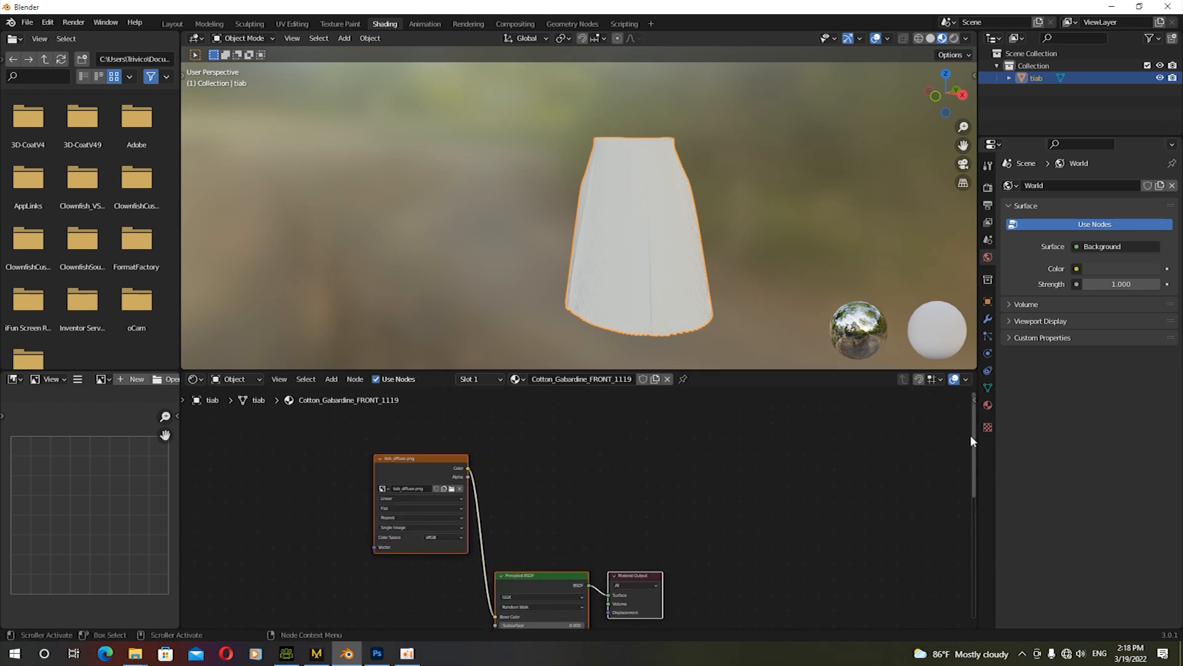
left_click(498, 379)
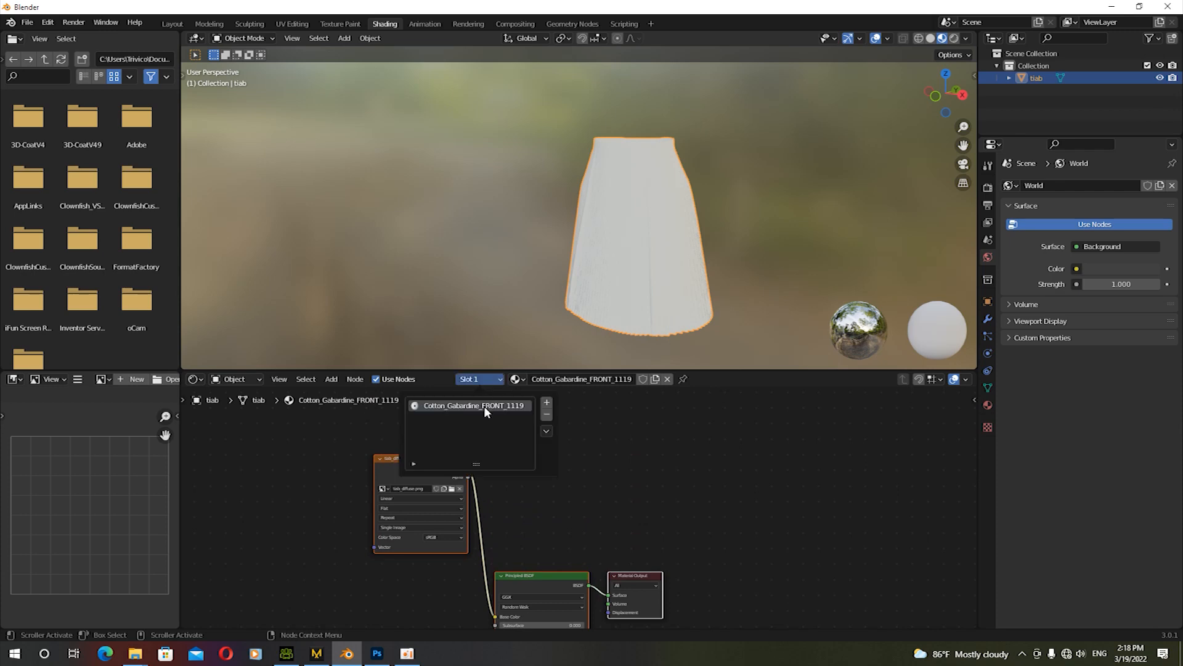
left_click(617, 450)
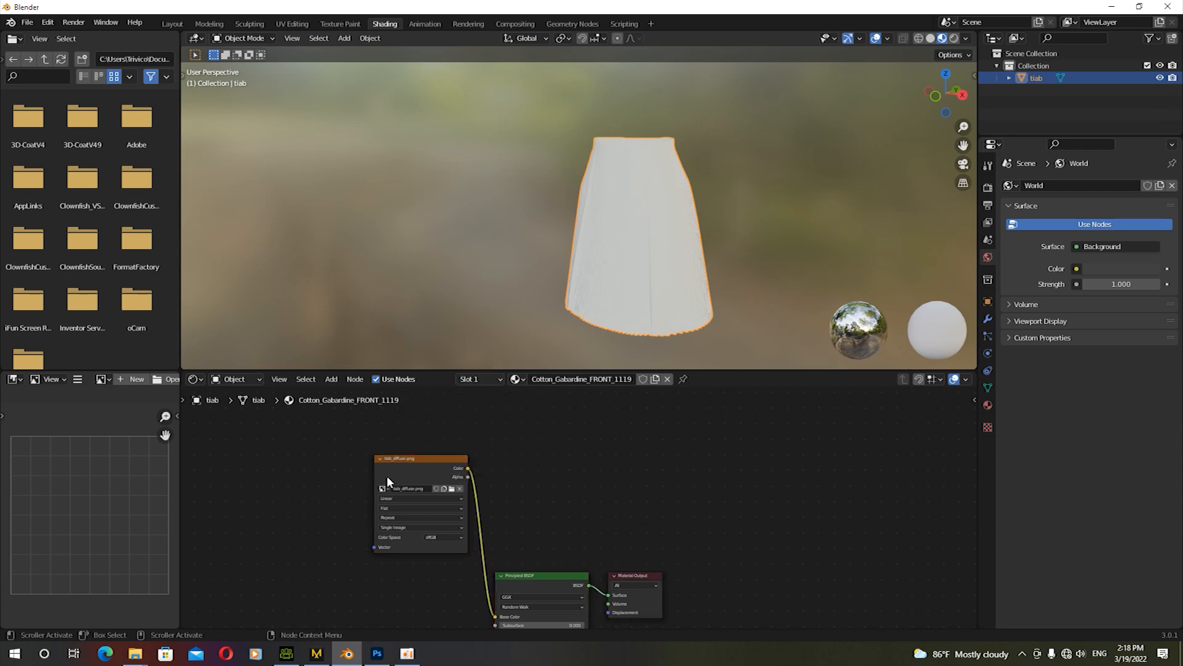
Load tiab_diffuse.png from folder y into the Image Texture node feeding the skirt material's base color
left_click(451, 490)
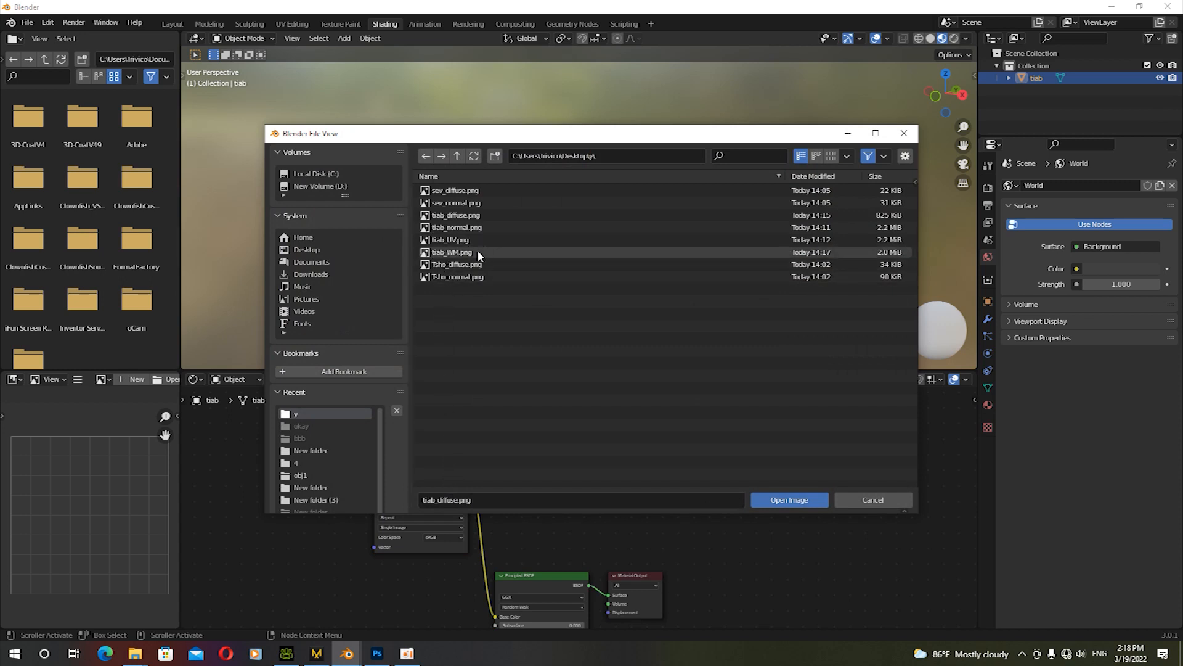
left_click(474, 217)
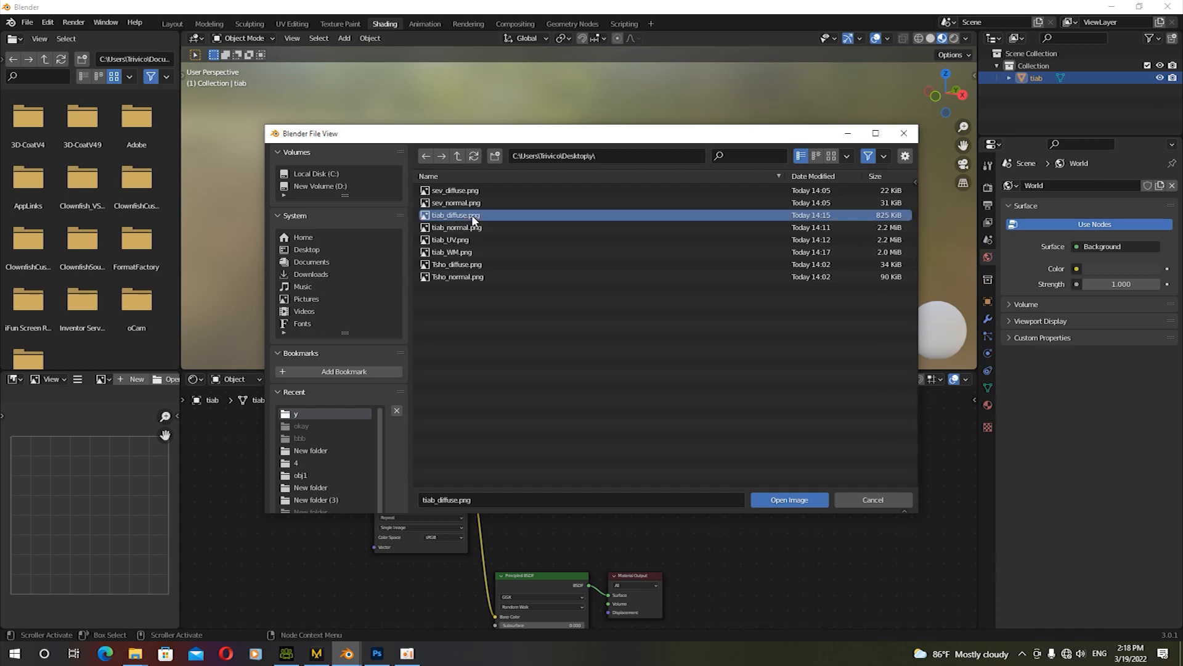
left_click(771, 501)
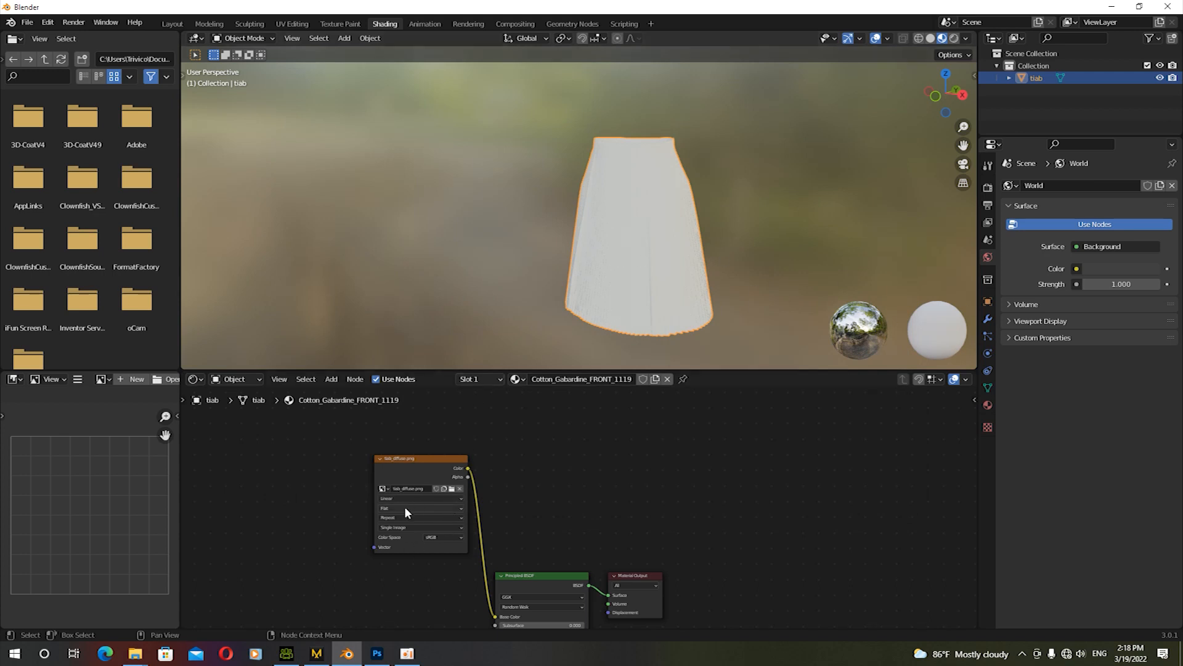
left_click(382, 489)
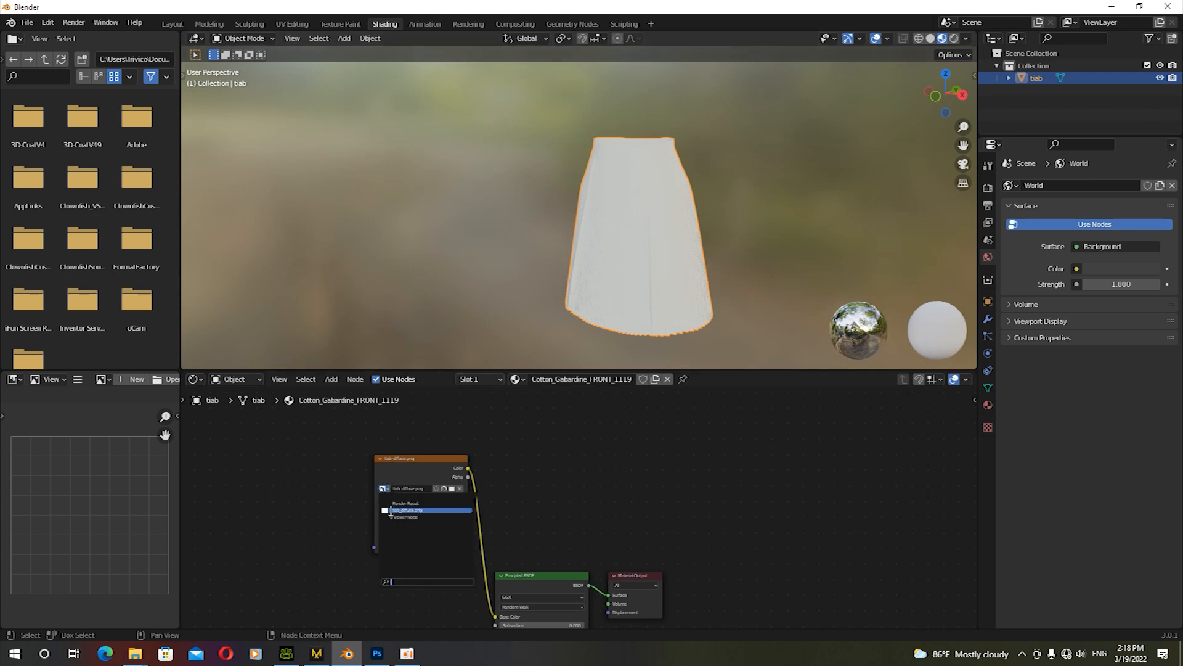
left_click(390, 510)
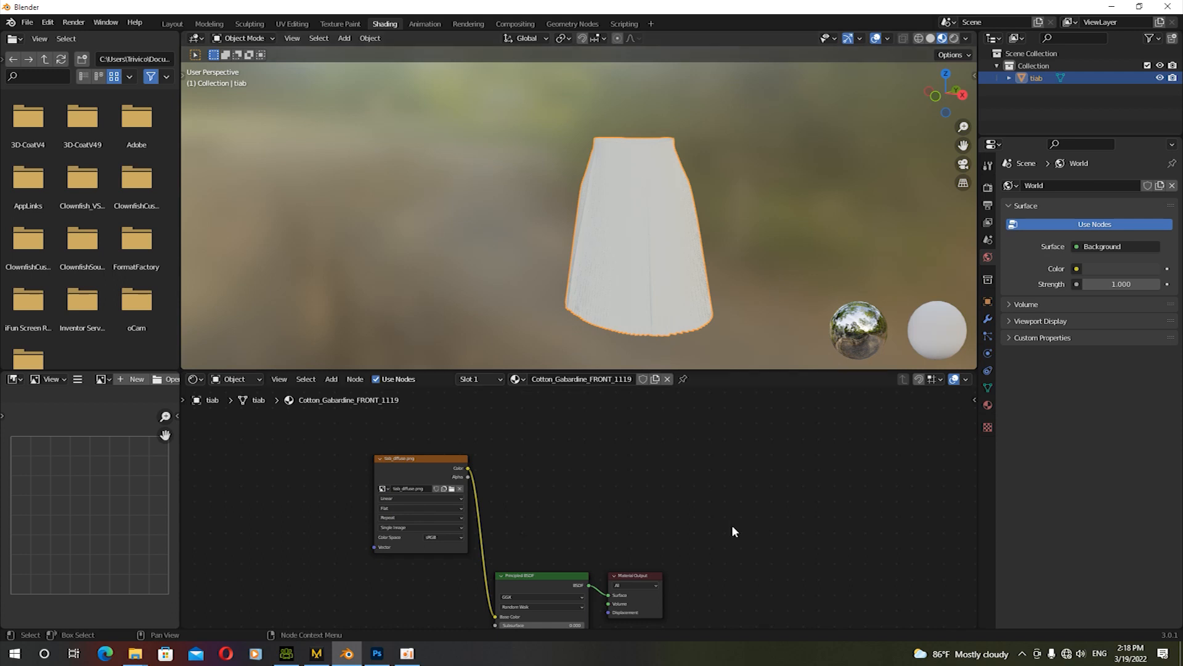
Export the skirt as a Wavefront OBJ to Desktop folder y, overwriting tiab.obj
left_click_drag(954, 110, 563, 356)
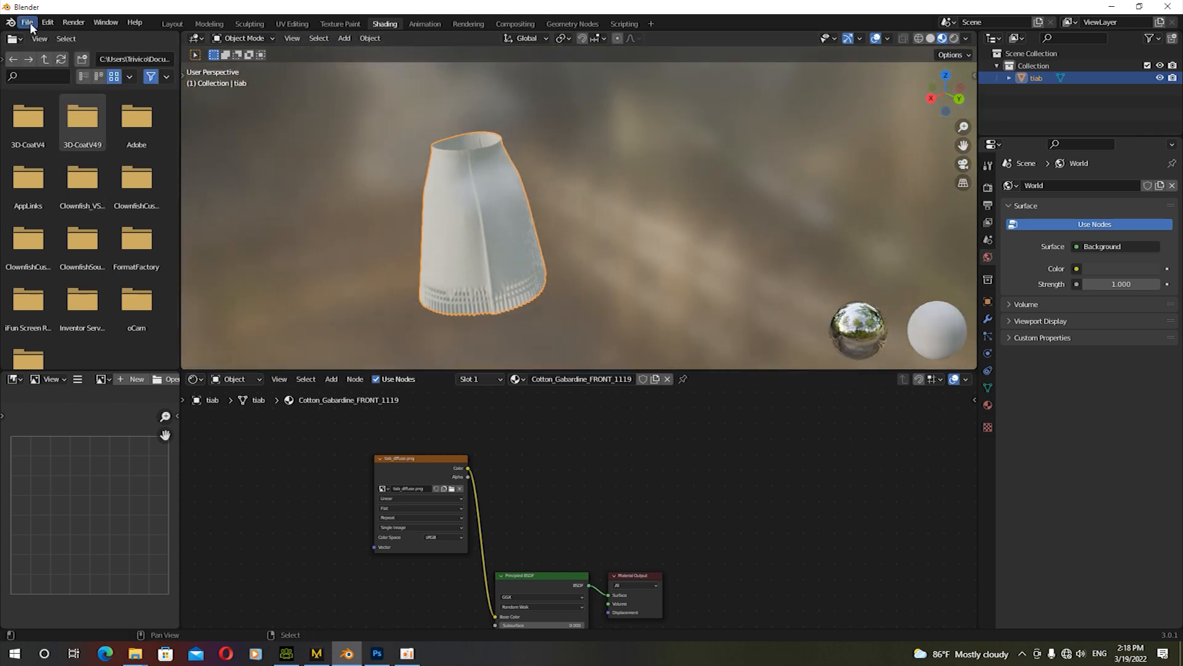
left_click(28, 22)
mouse_move(61, 201)
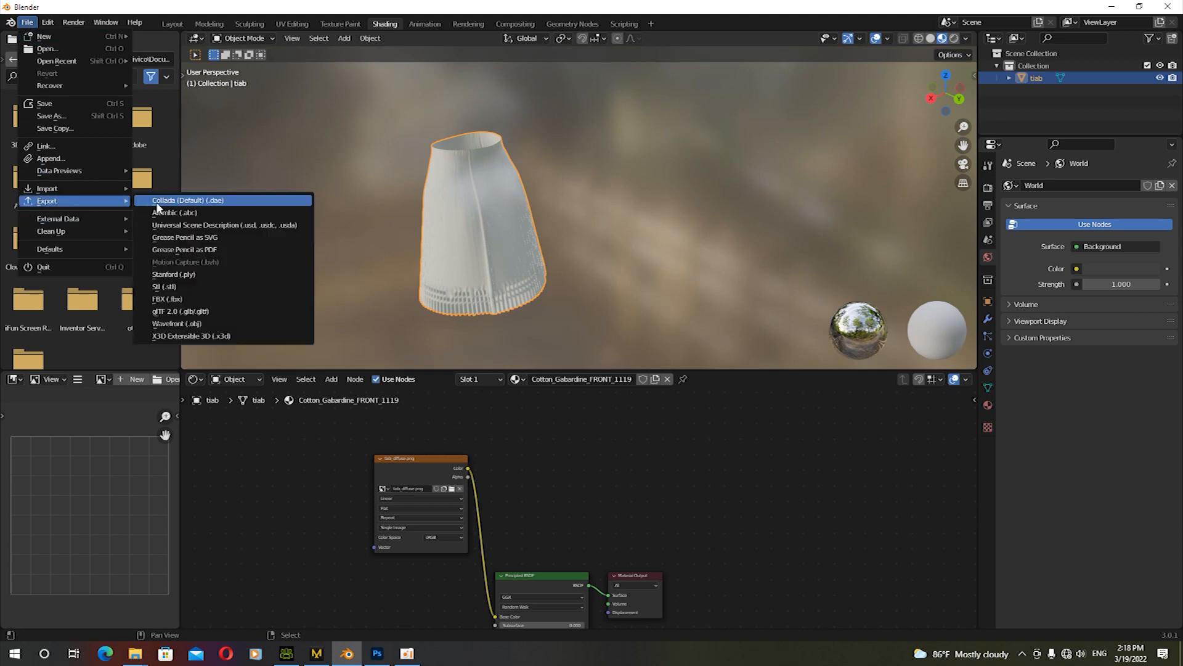
left_click(193, 323)
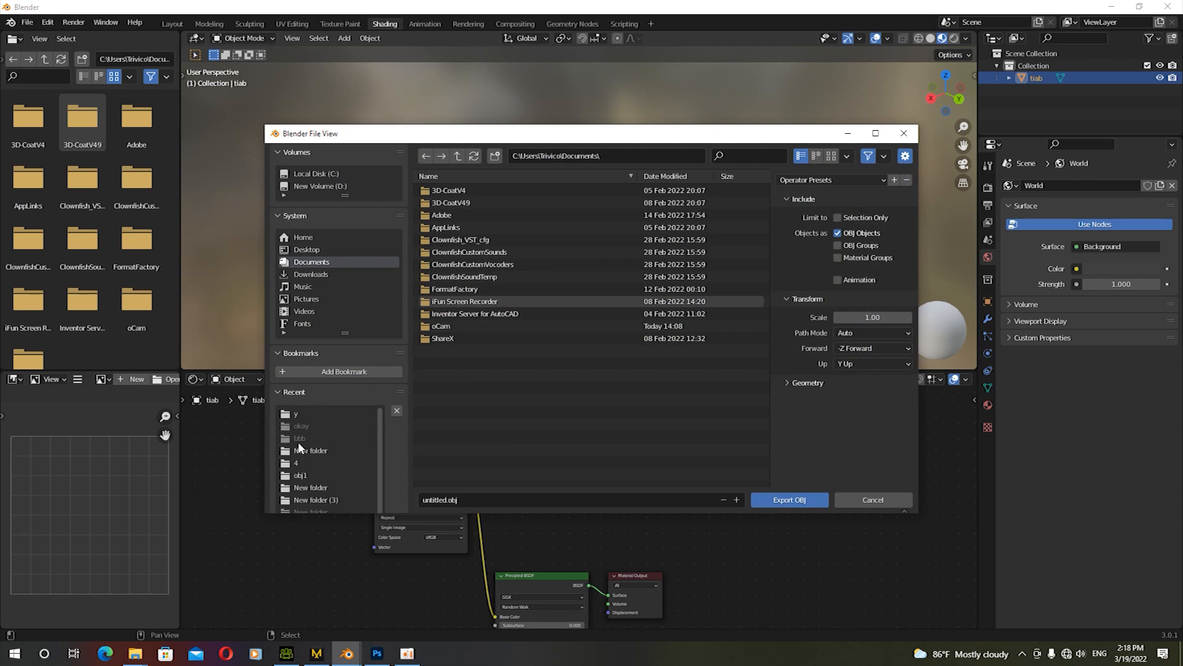
left_click(318, 248)
double_click(442, 264)
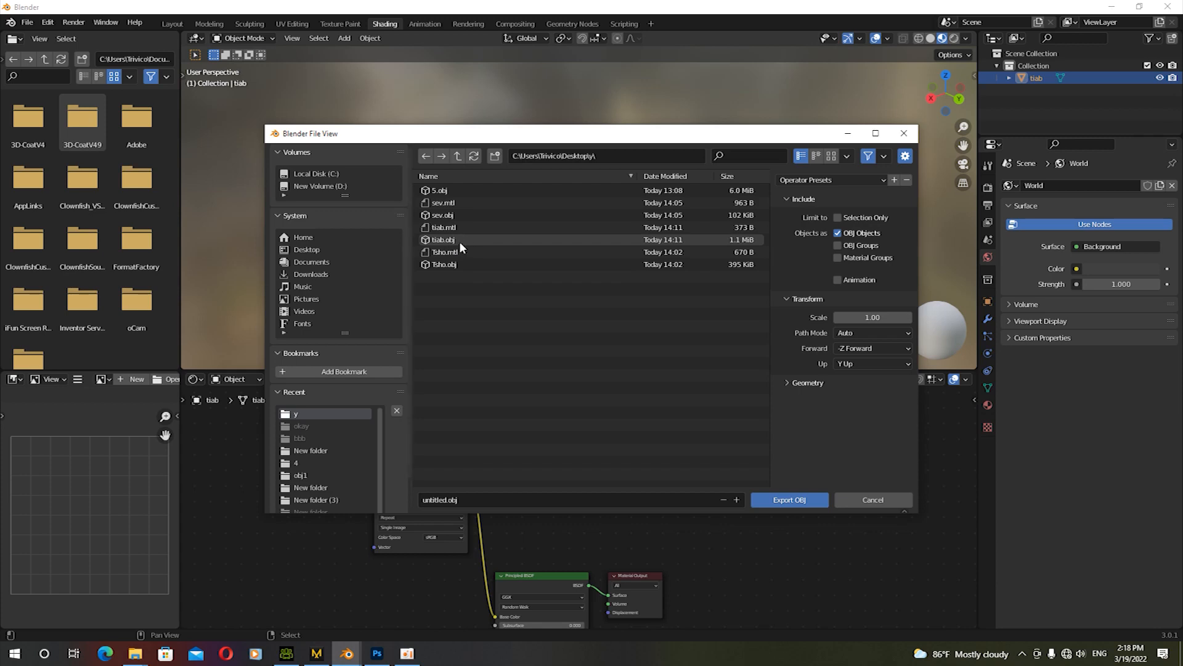
left_click(460, 238)
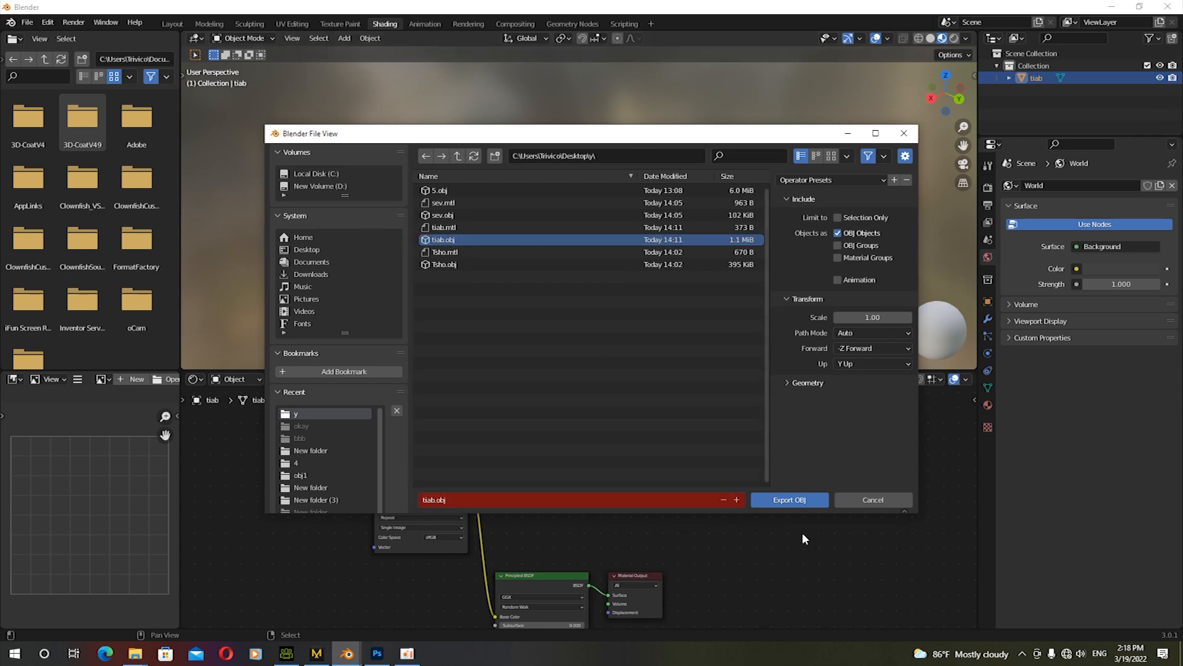
left_click(791, 499)
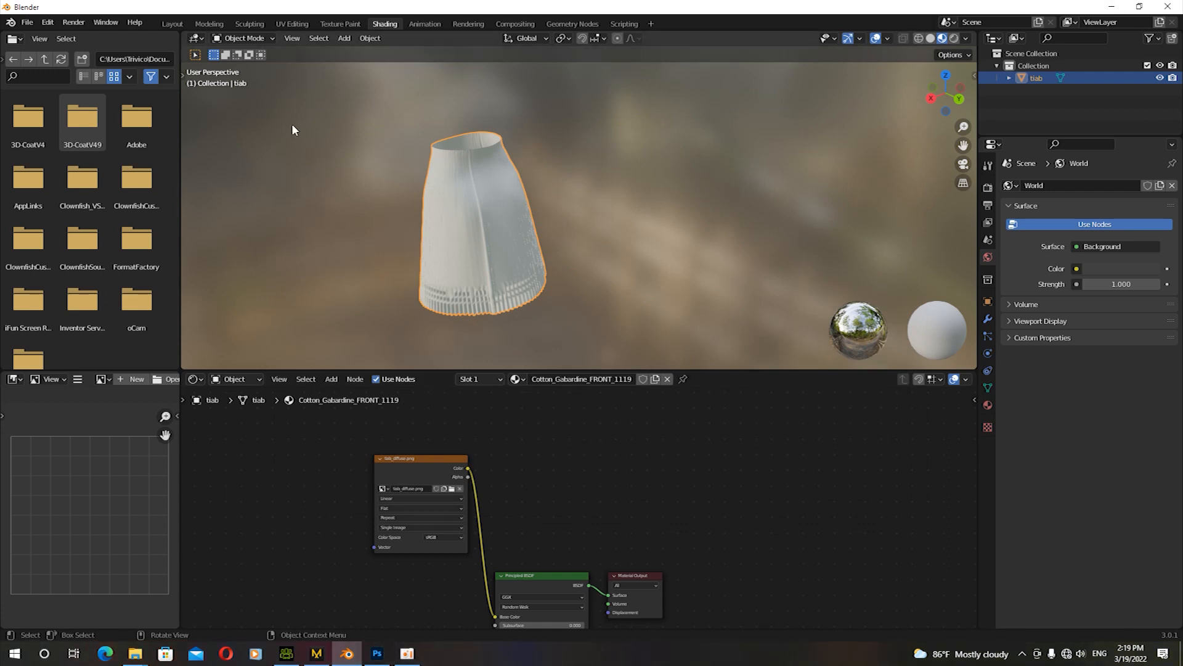
Start a new General file and delete the default camera, cube and light
left_click(27, 22)
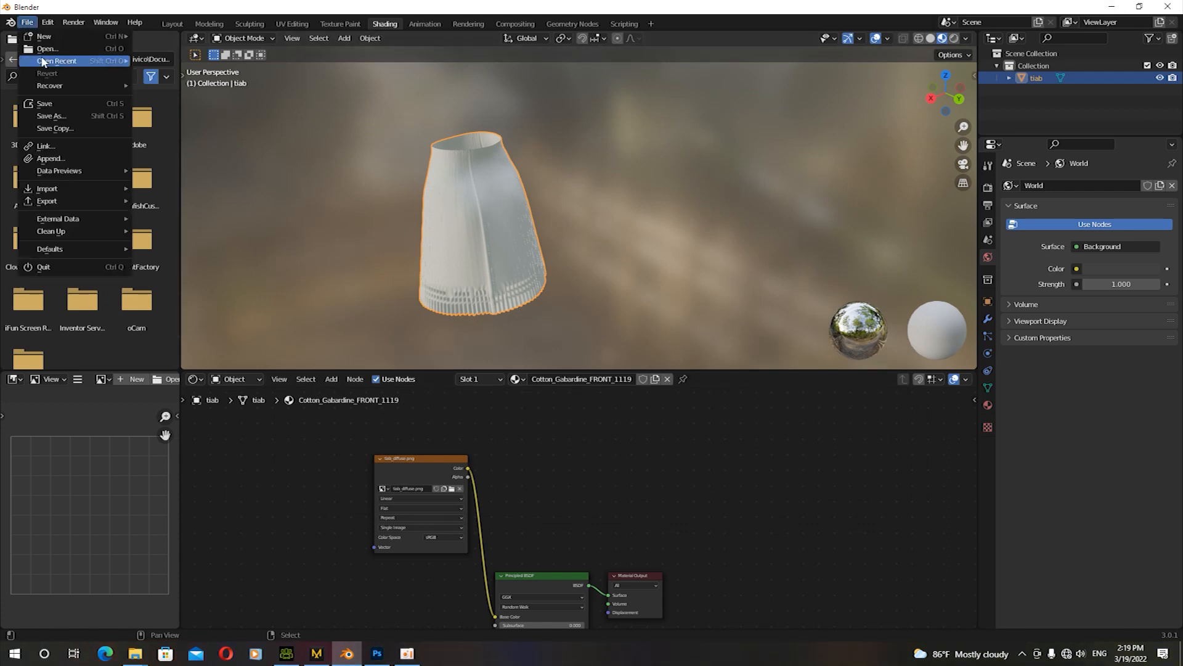
mouse_move(40, 41)
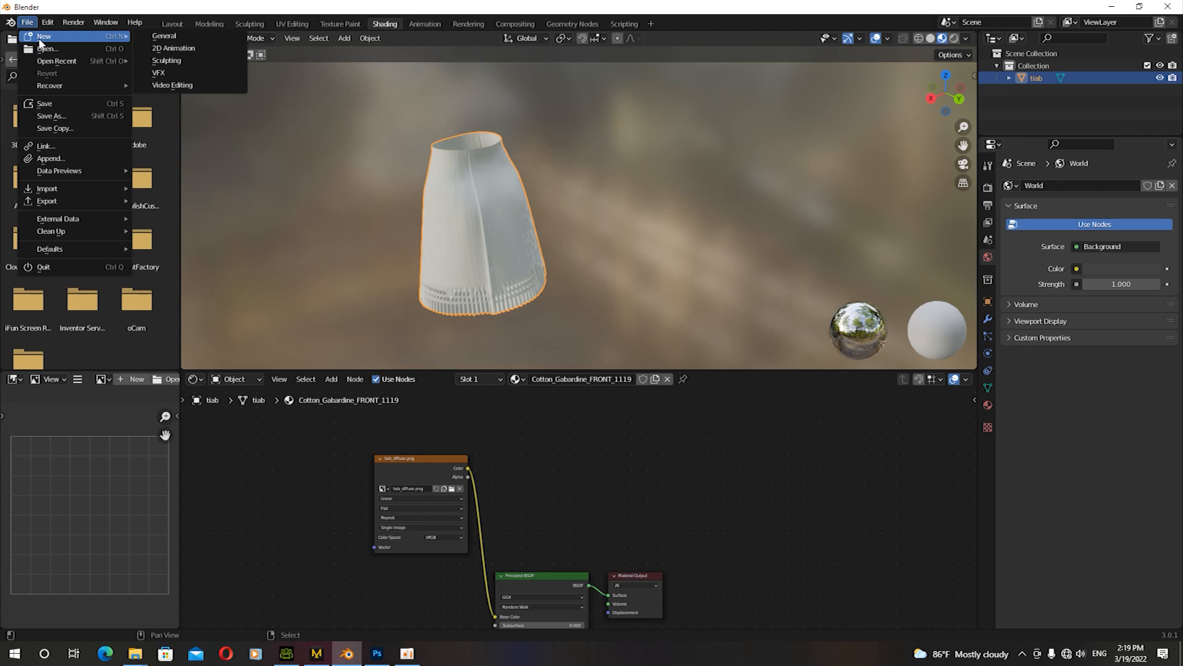
left_click(168, 35)
left_click(604, 349)
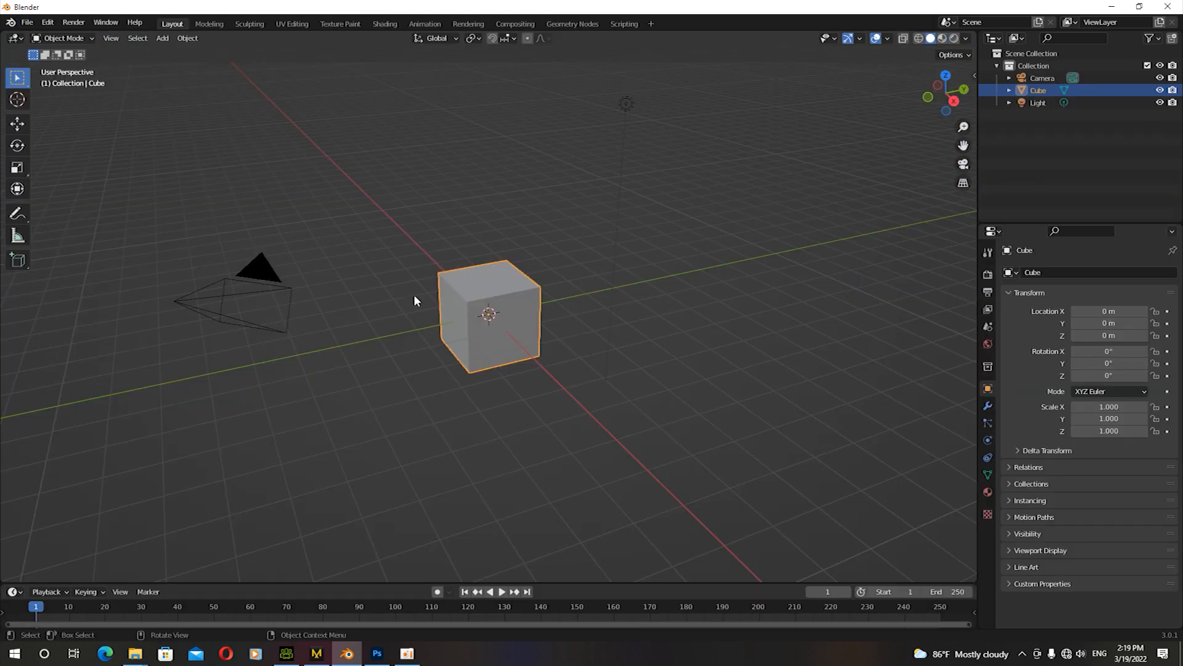
left_click_drag(219, 163, 669, 378)
key("Delete")
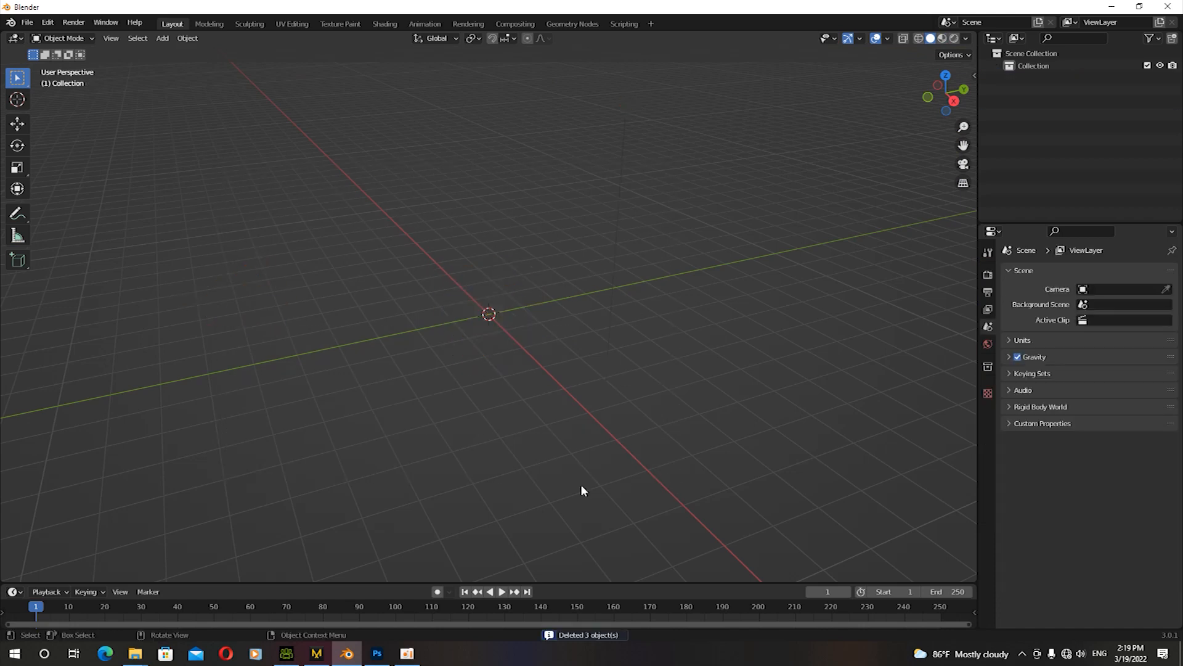
Import the Wavefront file sev.obj from folder y on the Desktop
left_click(28, 28)
mouse_move(55, 205)
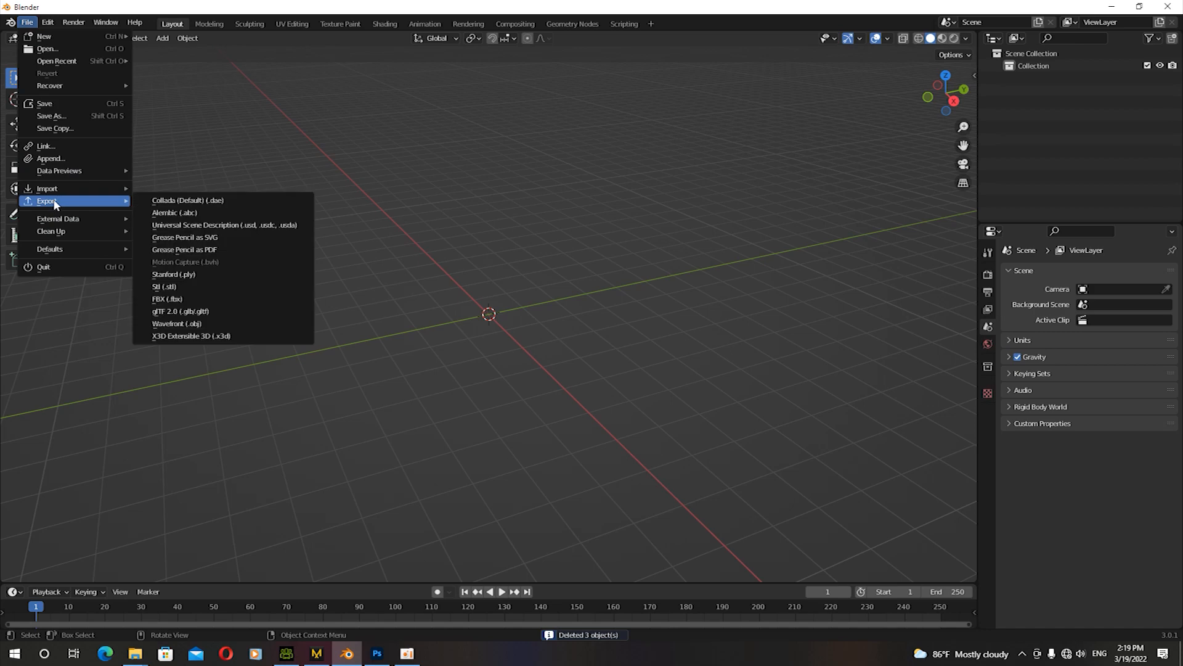
mouse_move(79, 189)
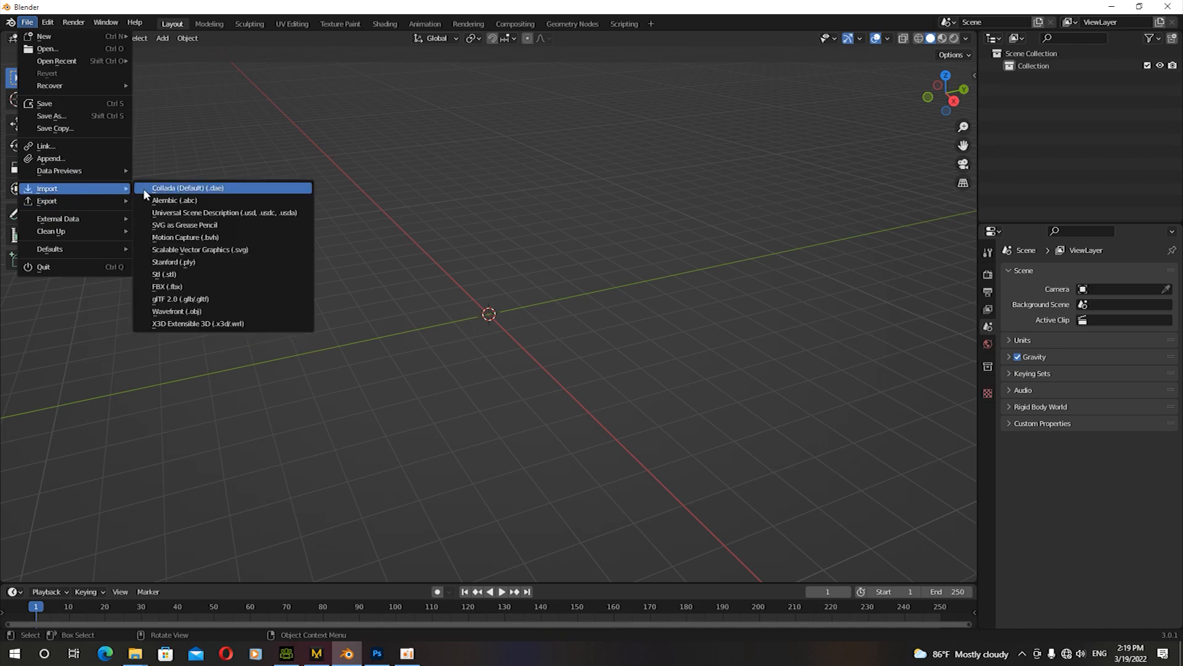
left_click(182, 311)
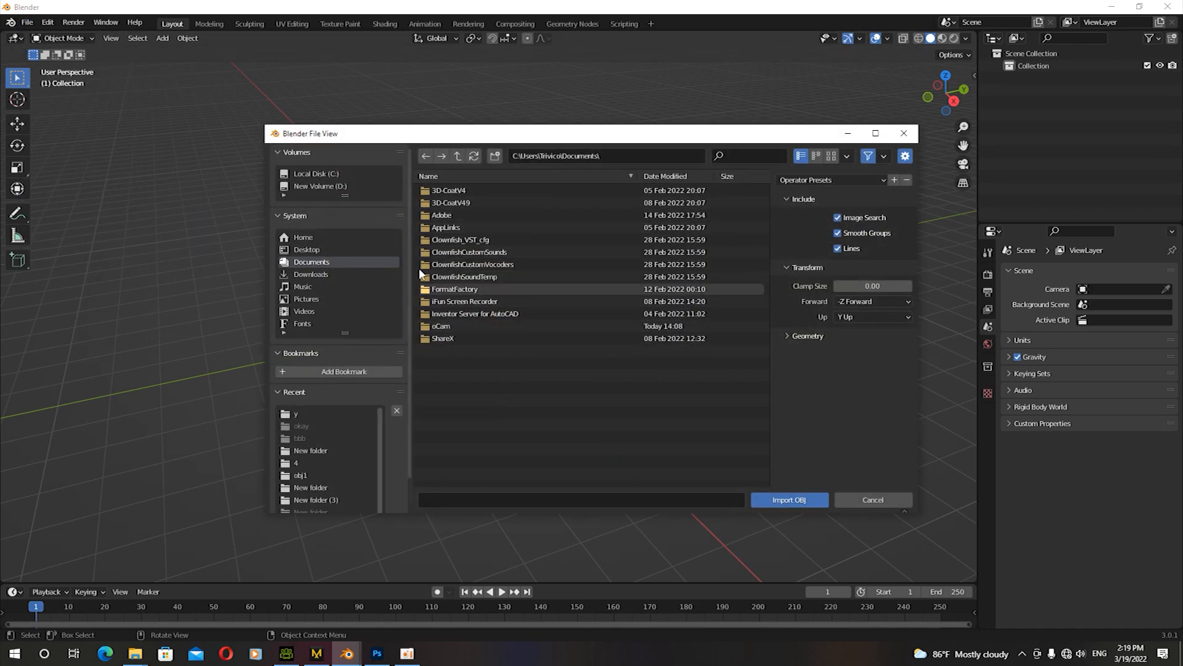
left_click(309, 250)
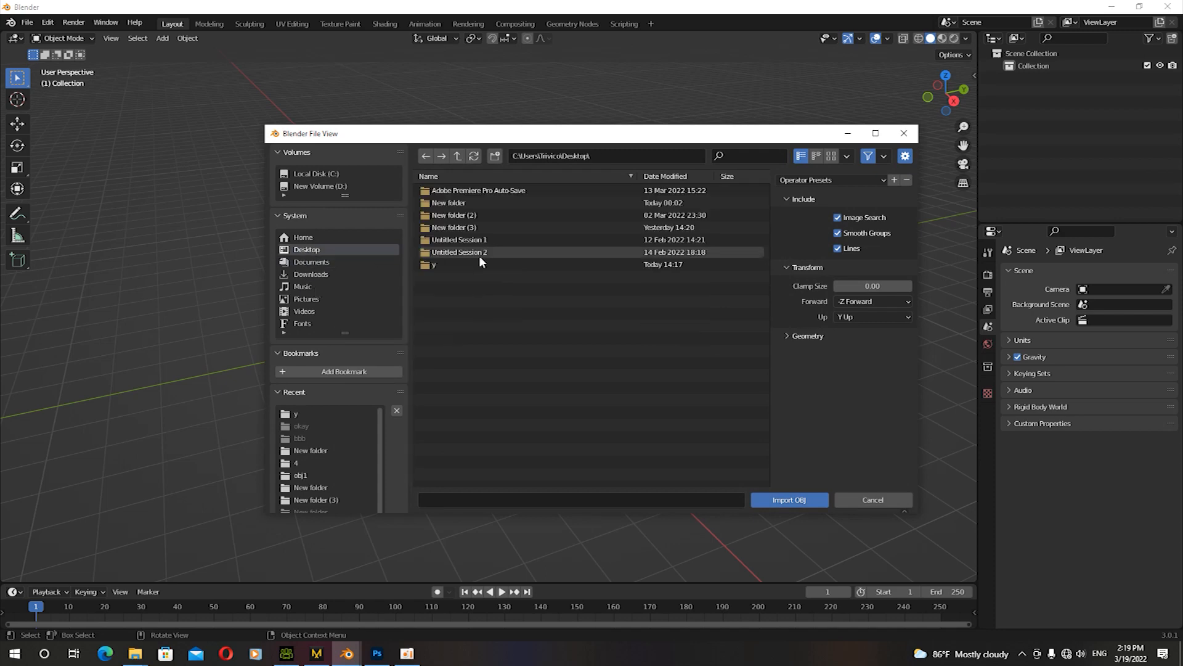
double_click(440, 264)
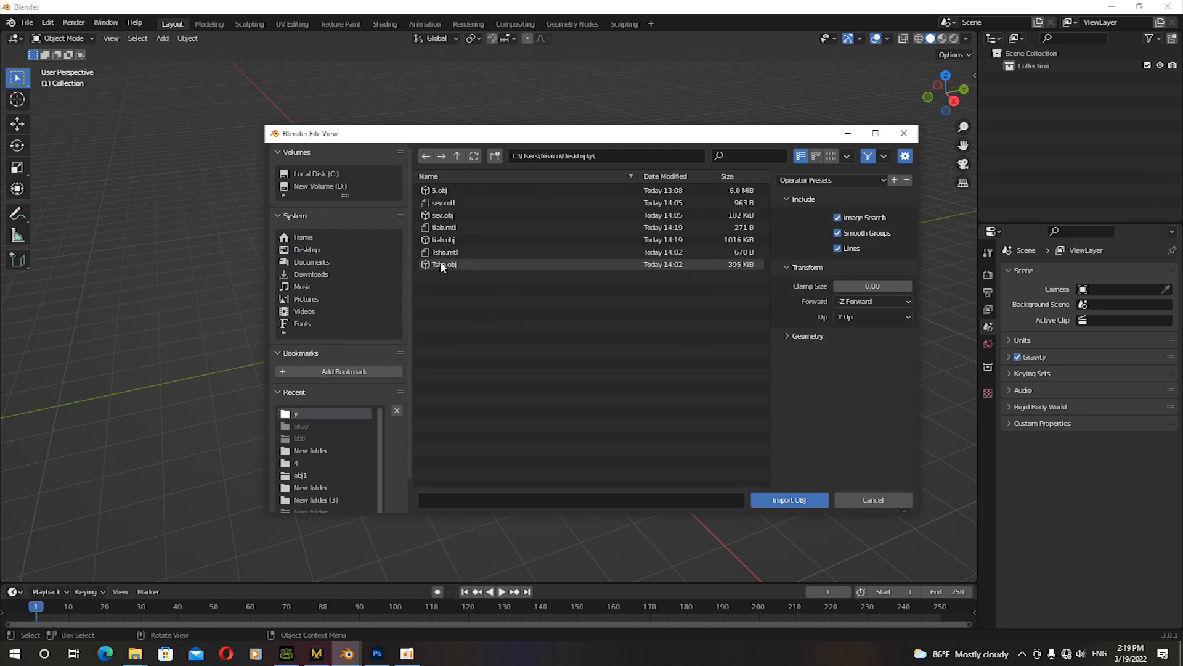
left_click(460, 214)
left_click(824, 498)
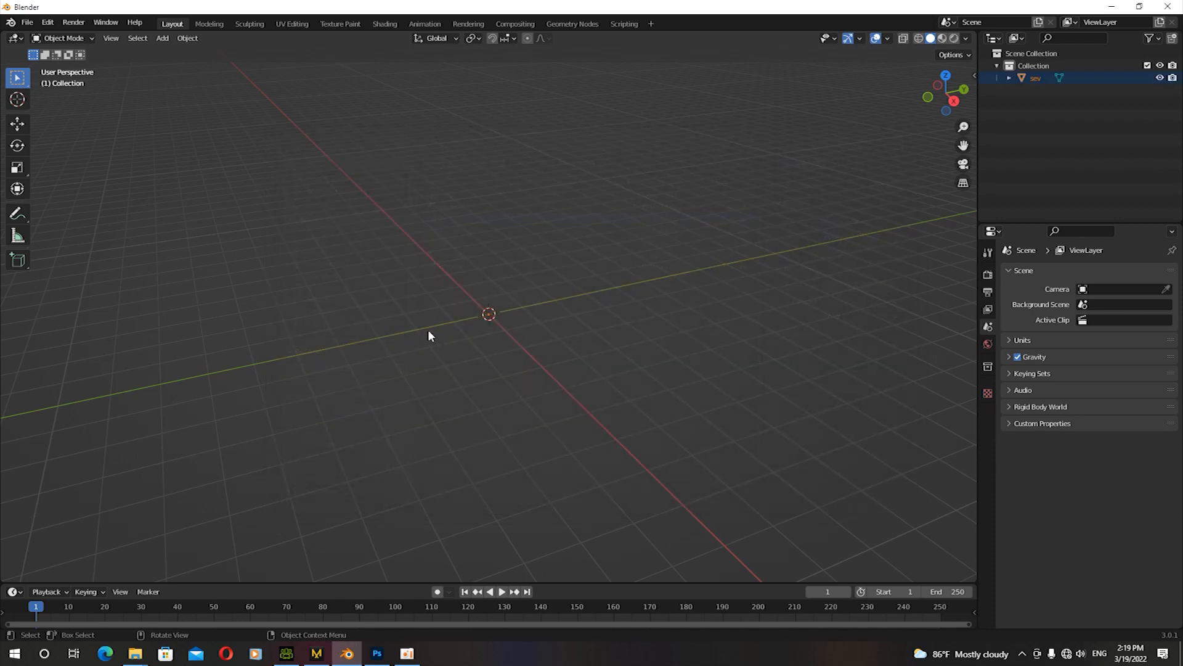
key("s")
left_click(480, 209)
key("ctrl+z")
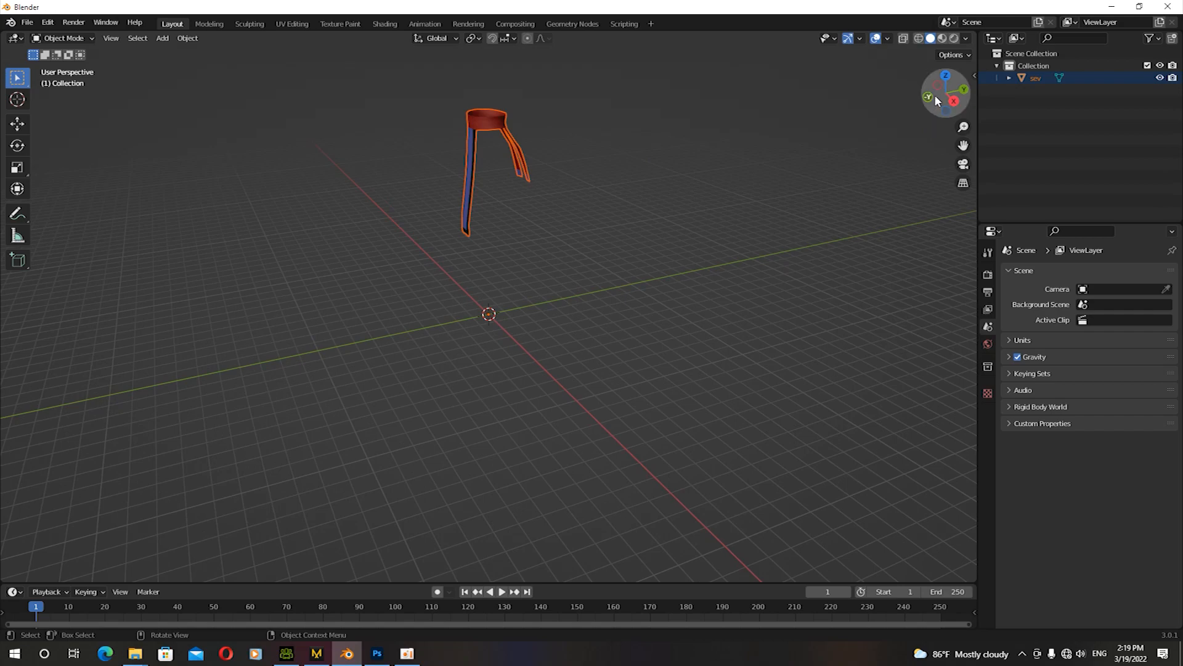
Select the imported sev object in the 3D view
left_click_drag(937, 107, 1026, 120)
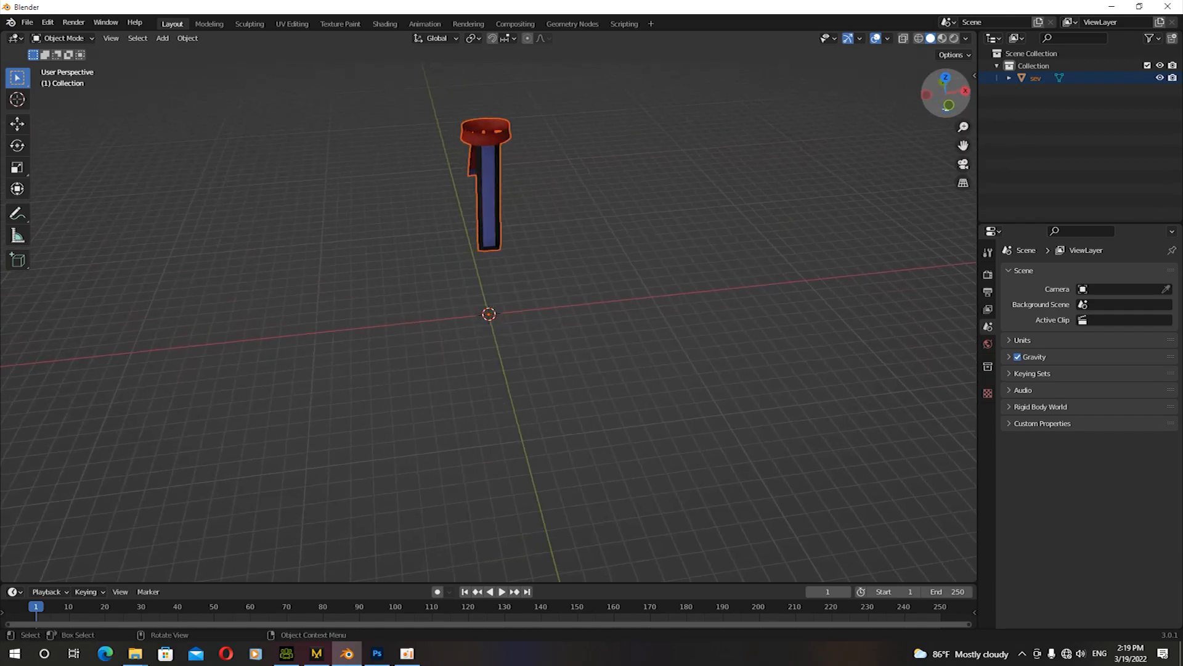
scroll(476, 161, "up", 3)
key("ctrl+z")
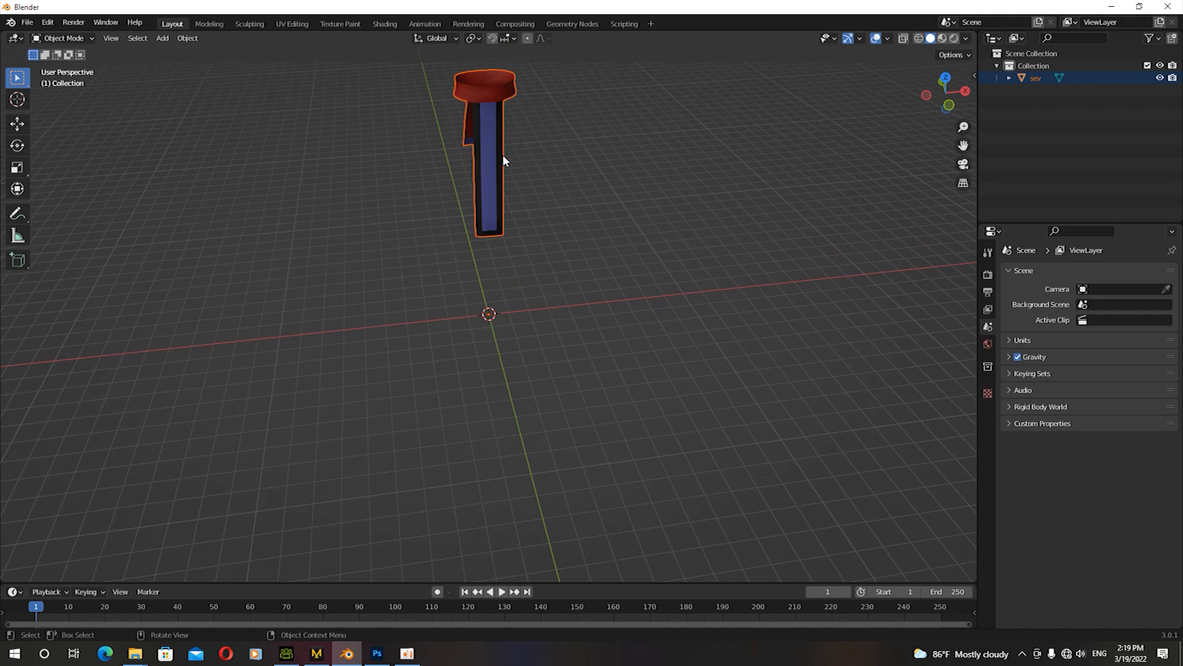
left_click(492, 133)
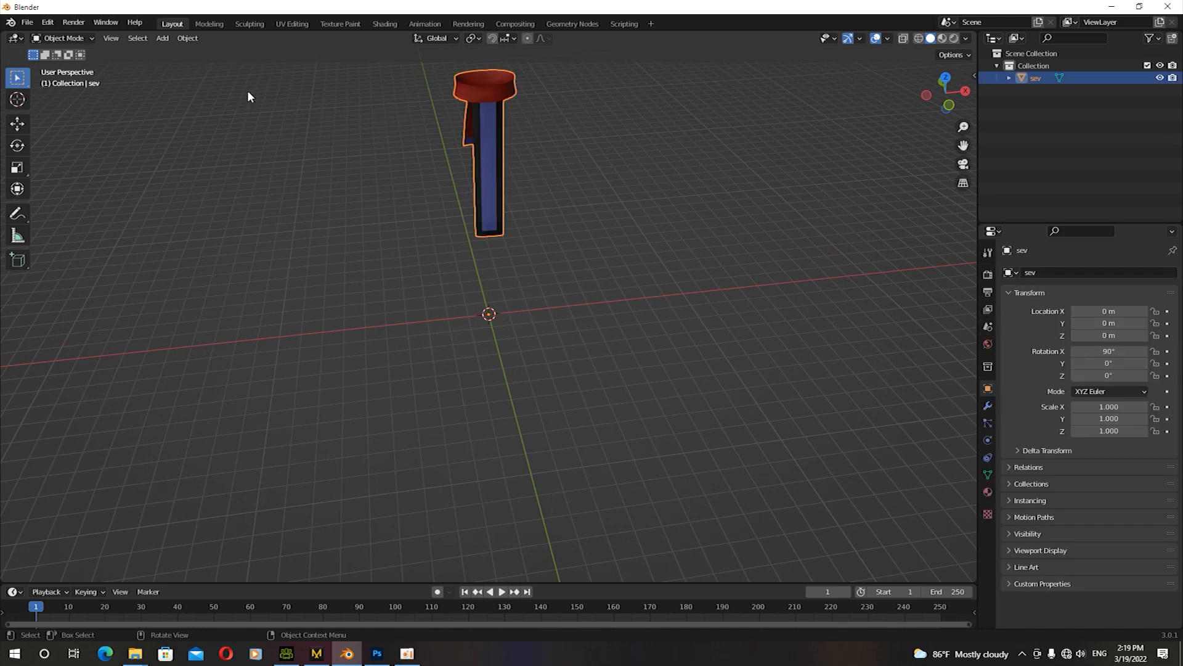
Export the sev object's UV layout as sev_UV.png, 2048 x 2048, to folder y on the Desktop
left_click(297, 24)
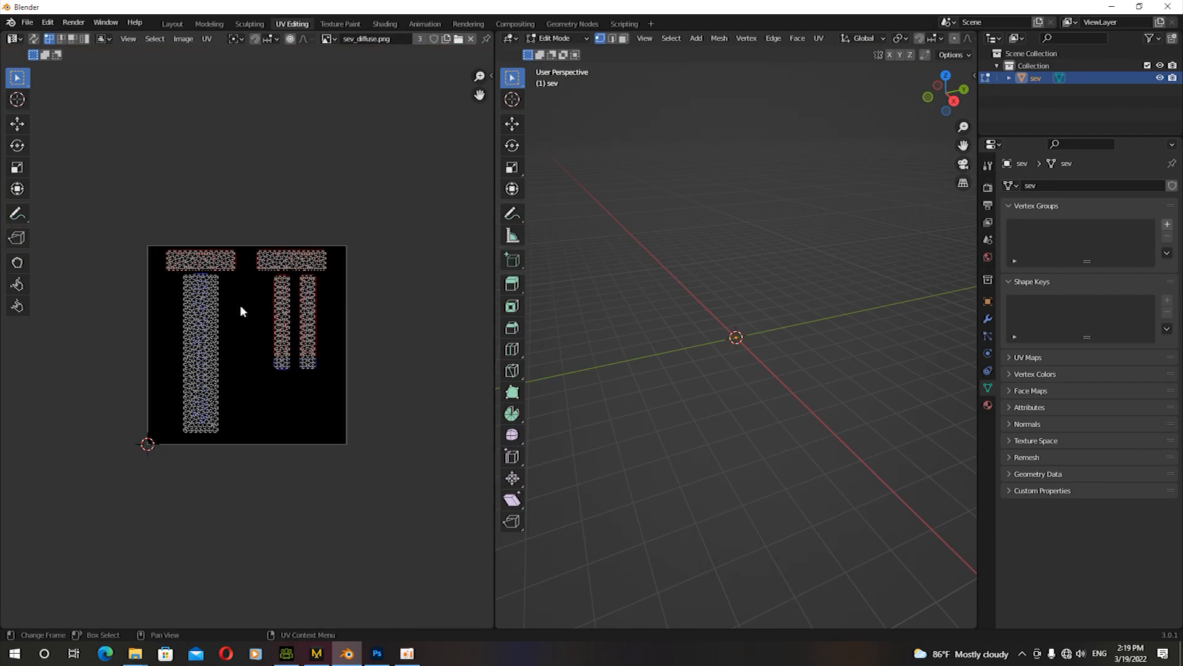
scroll(241, 311, "up", 2)
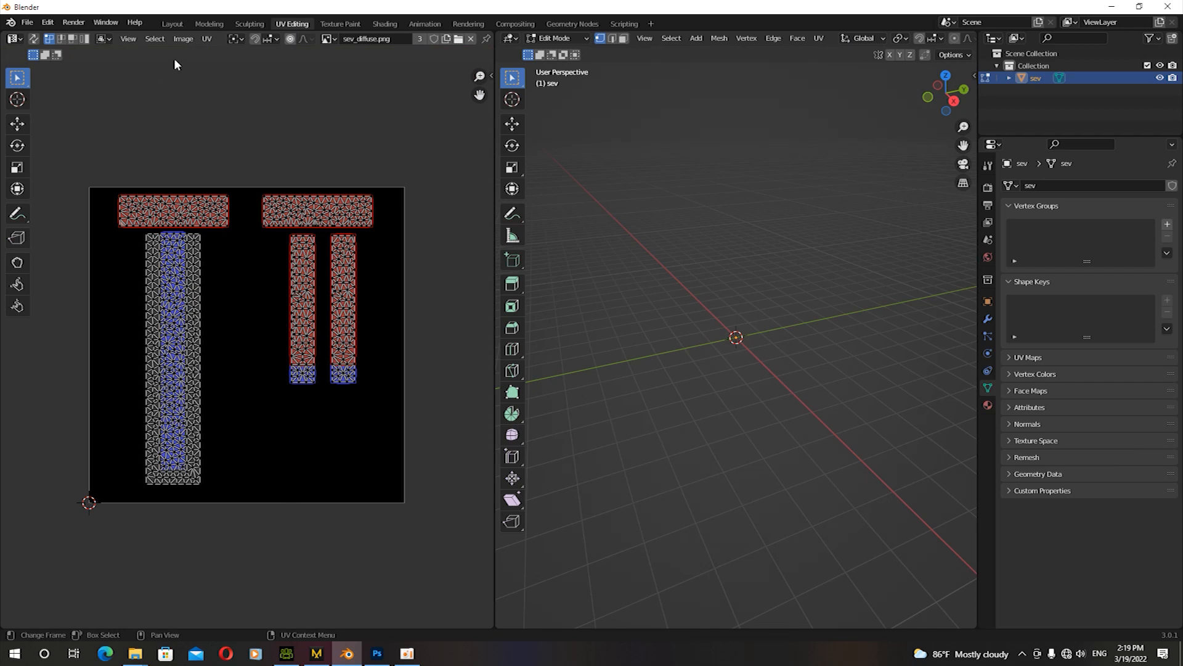
left_click(207, 39)
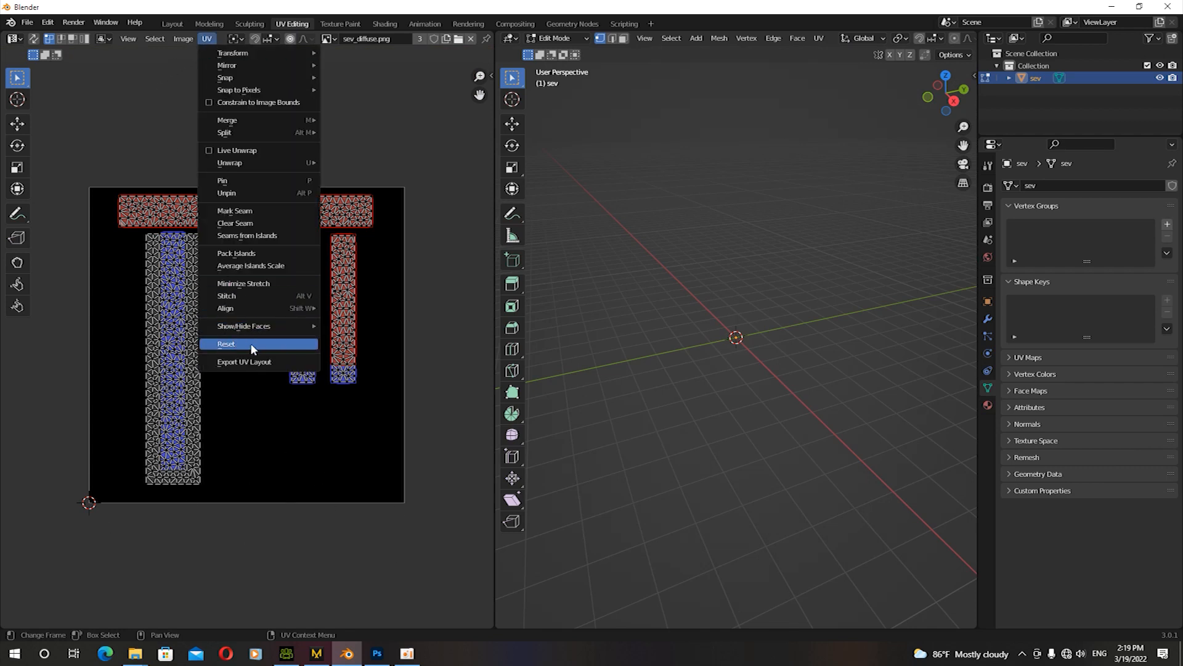
left_click(247, 363)
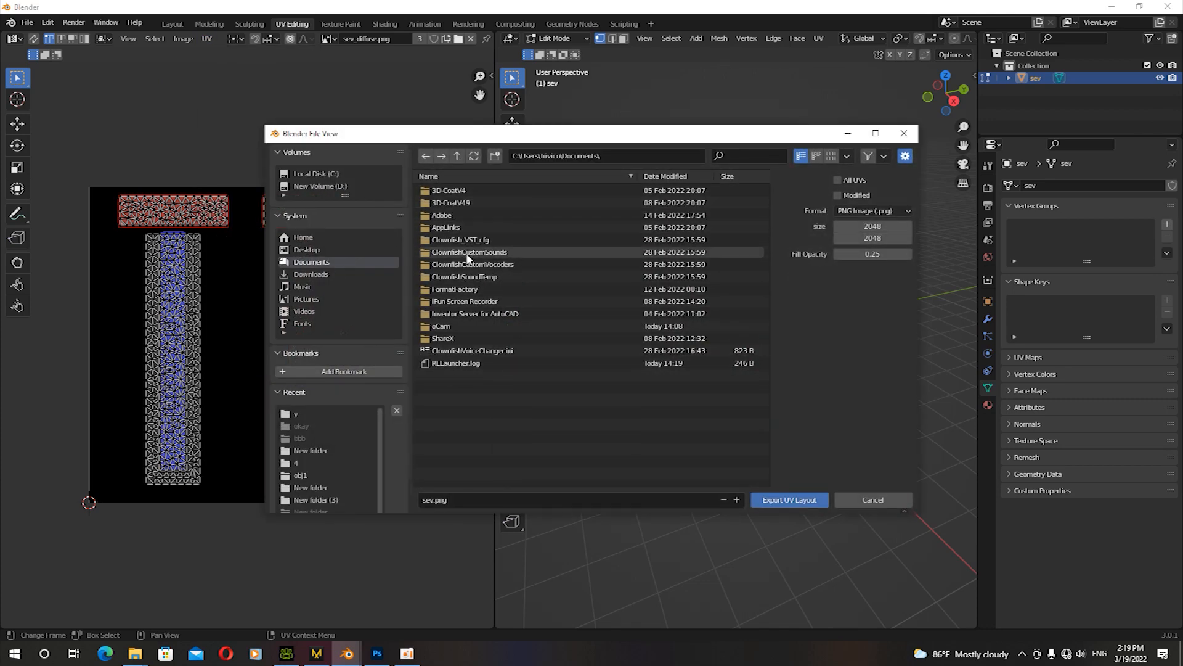
left_click(300, 252)
left_click(440, 264)
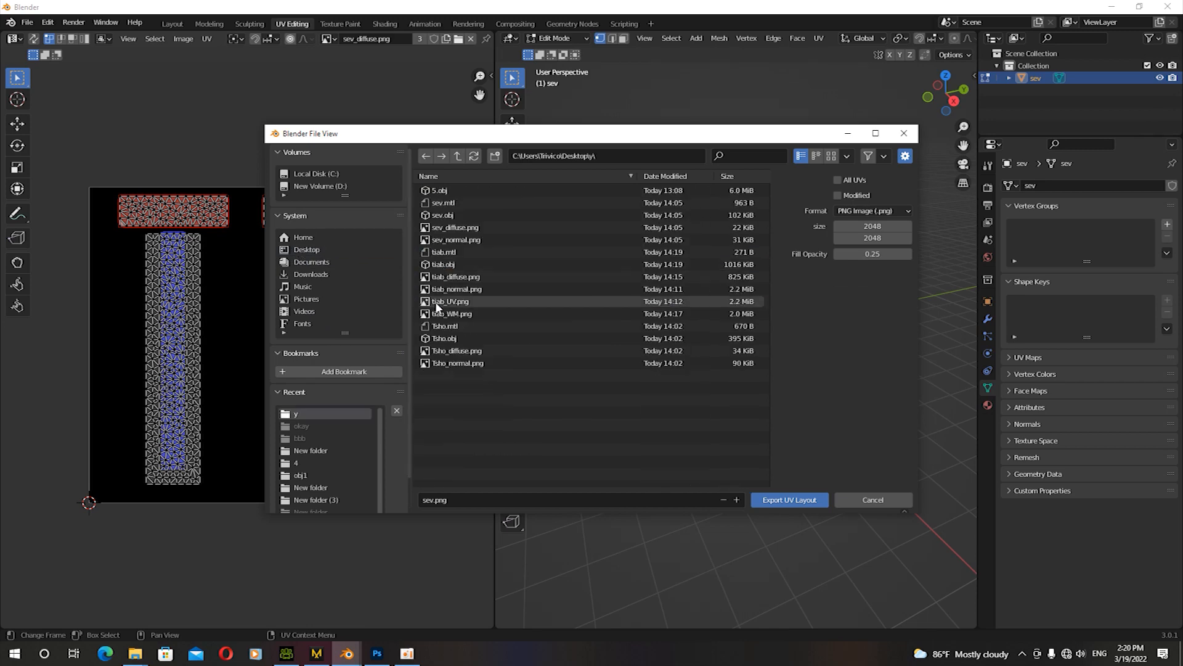
left_click(467, 239)
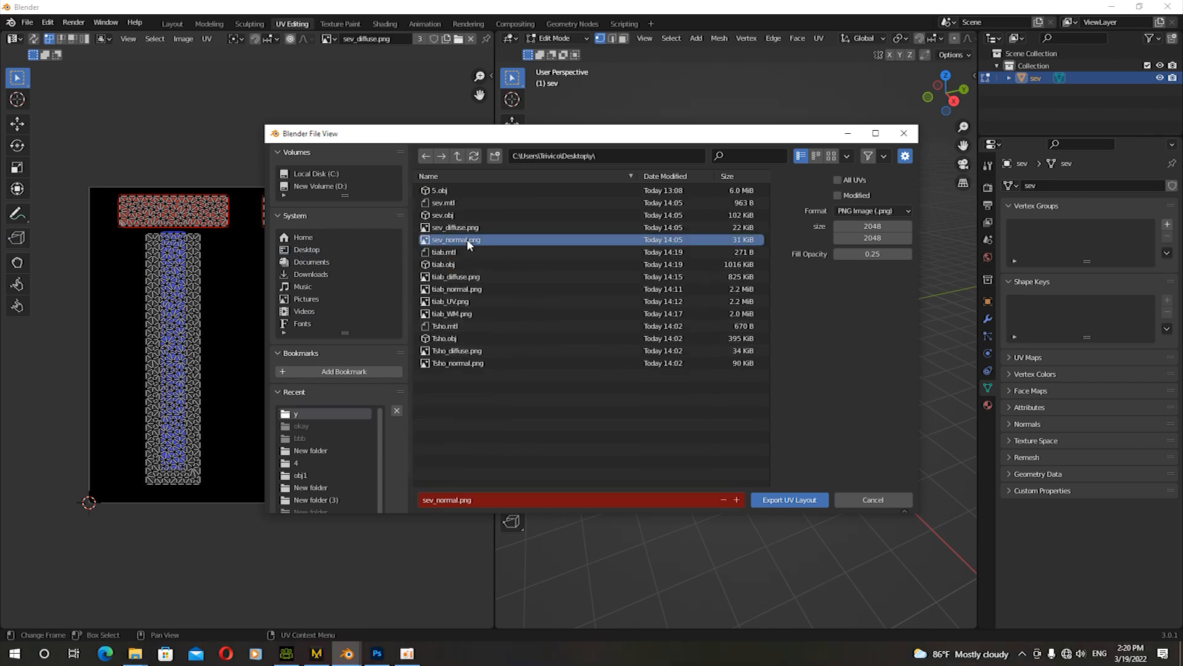
left_click(479, 502)
left_click_drag(483, 497, 439, 496)
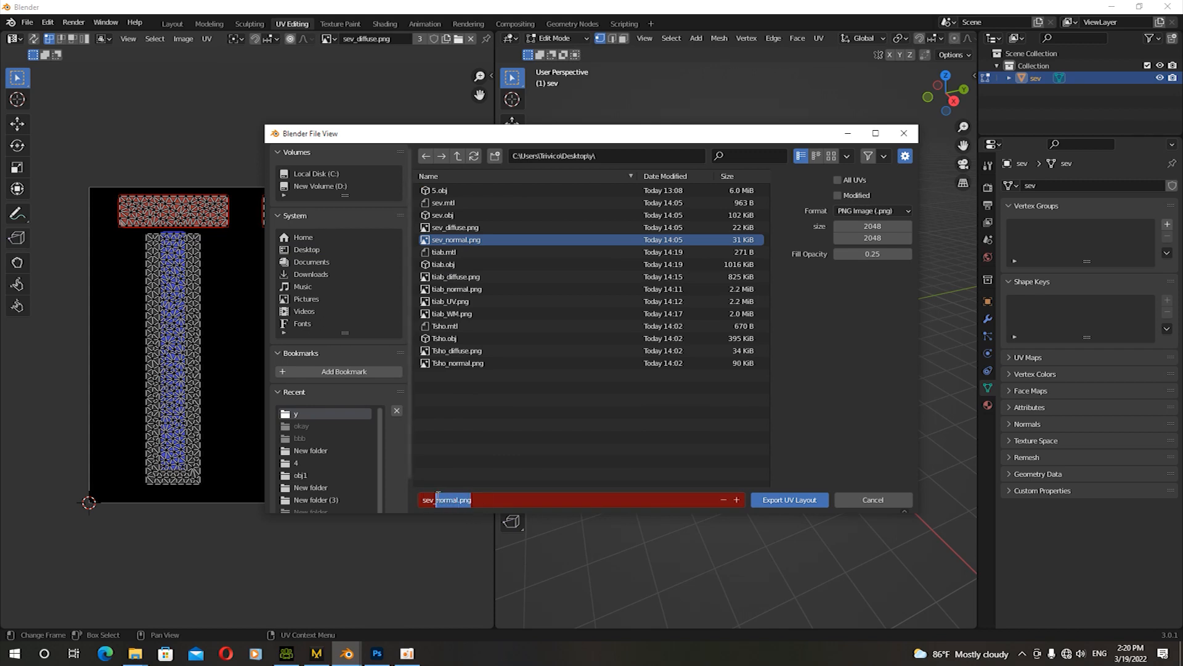
key("BackSpace")
left_click(798, 504)
left_click(797, 501)
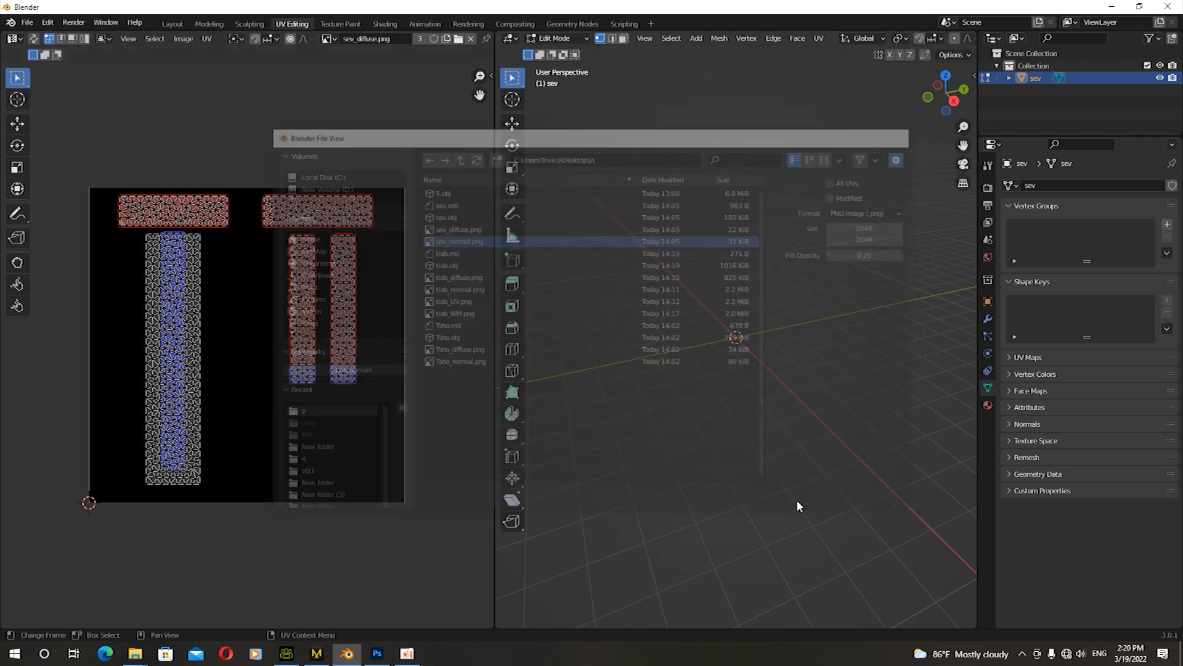
Place sev_UV.png from folder y into the tiab_UV.png document in Photoshop and hide Layer 2
left_click(1112, 7)
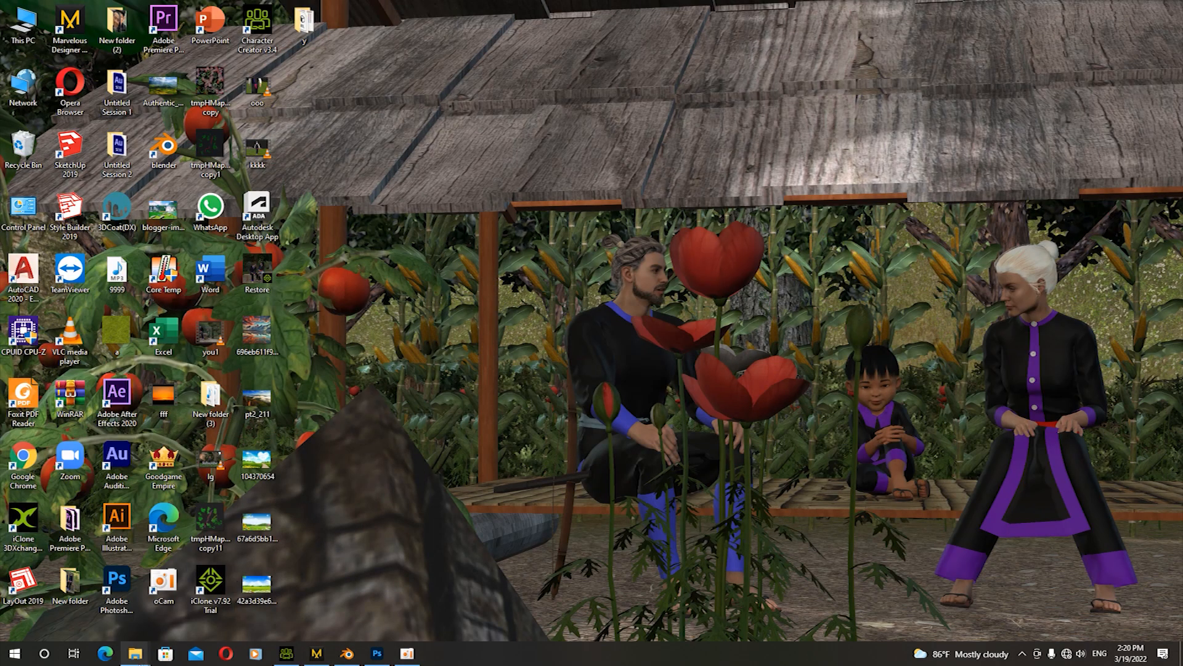
mouse_move(135, 653)
left_click(207, 605)
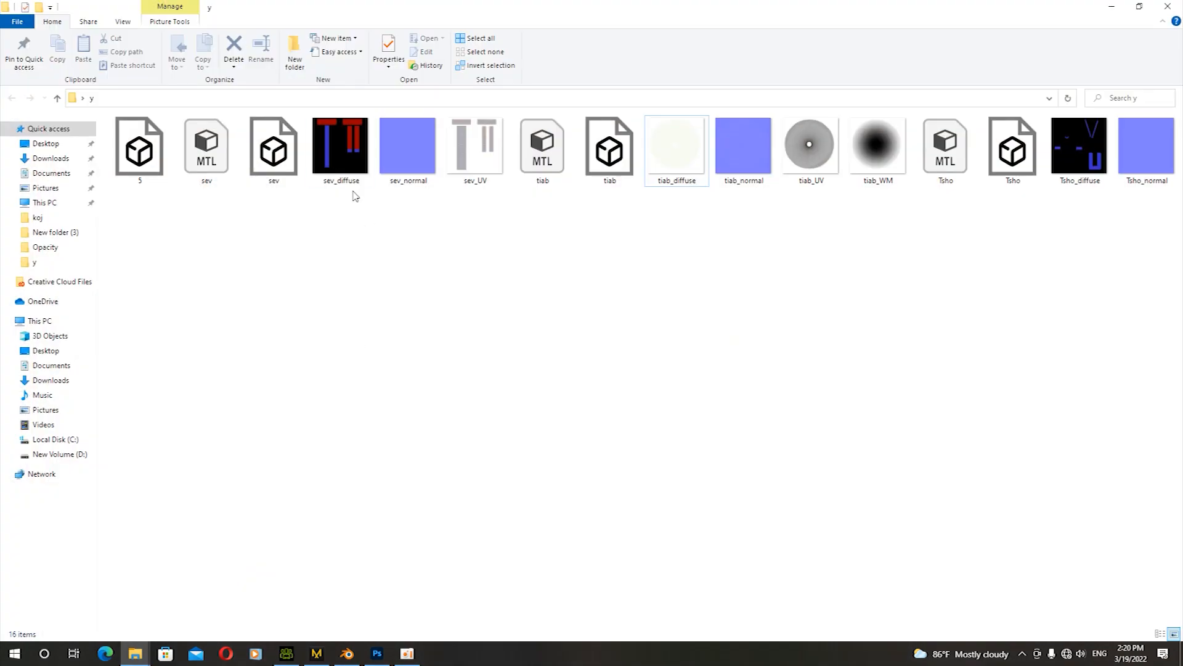
left_click(470, 182)
left_click_drag(468, 185, 509, 365)
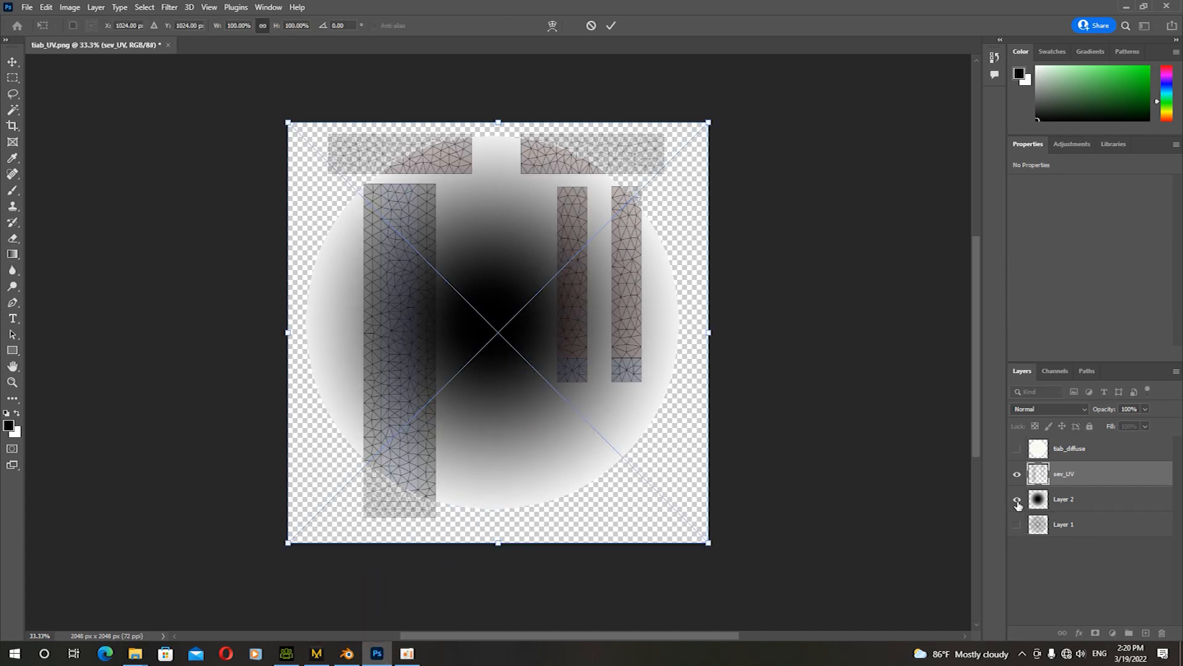
key("g")
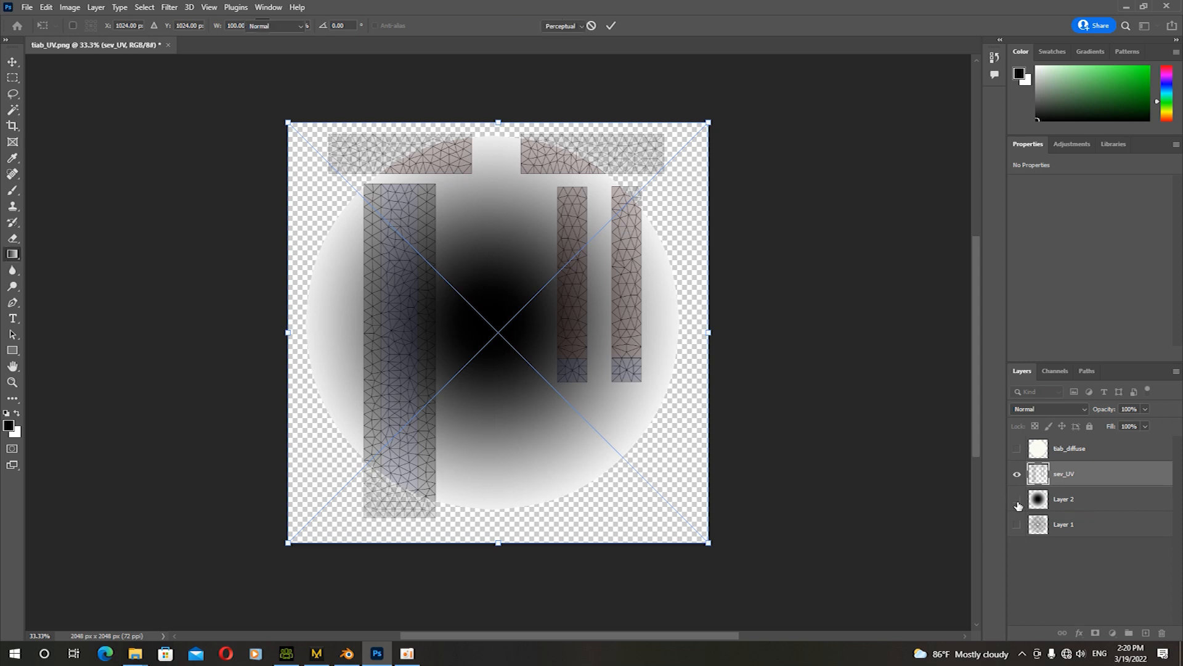
left_click(1017, 501)
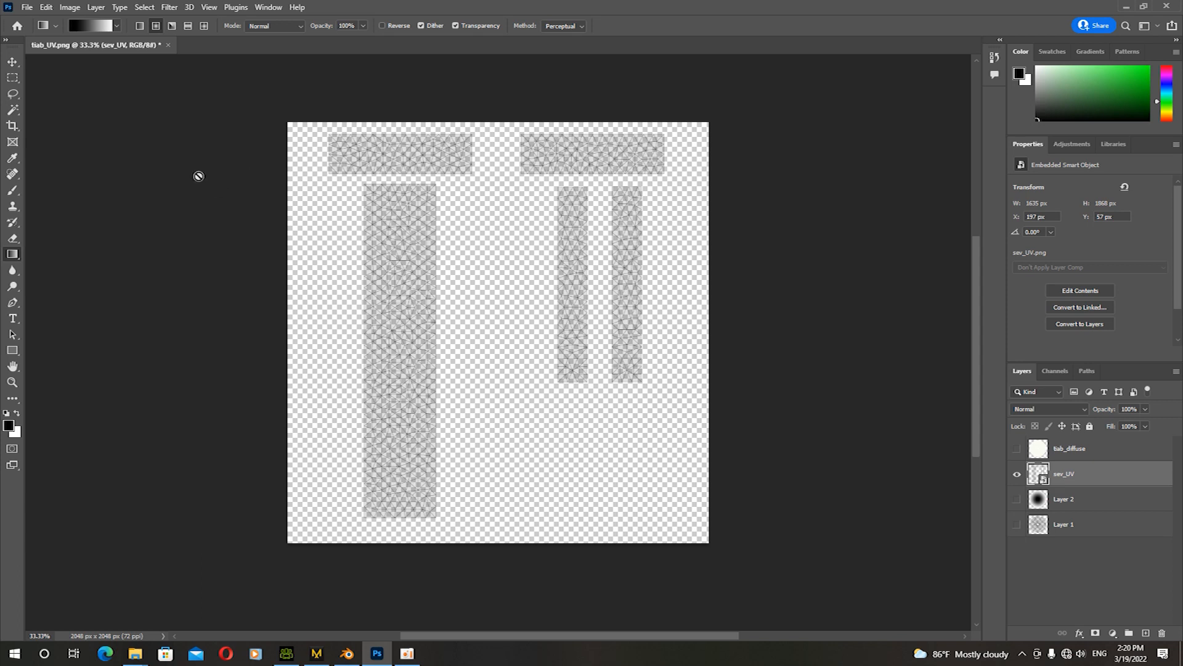
Select the empty area around the UV islands with the Magic Wand and place sev_diffuse.png above the sev_UV layer
left_click(13, 110)
left_click(322, 224)
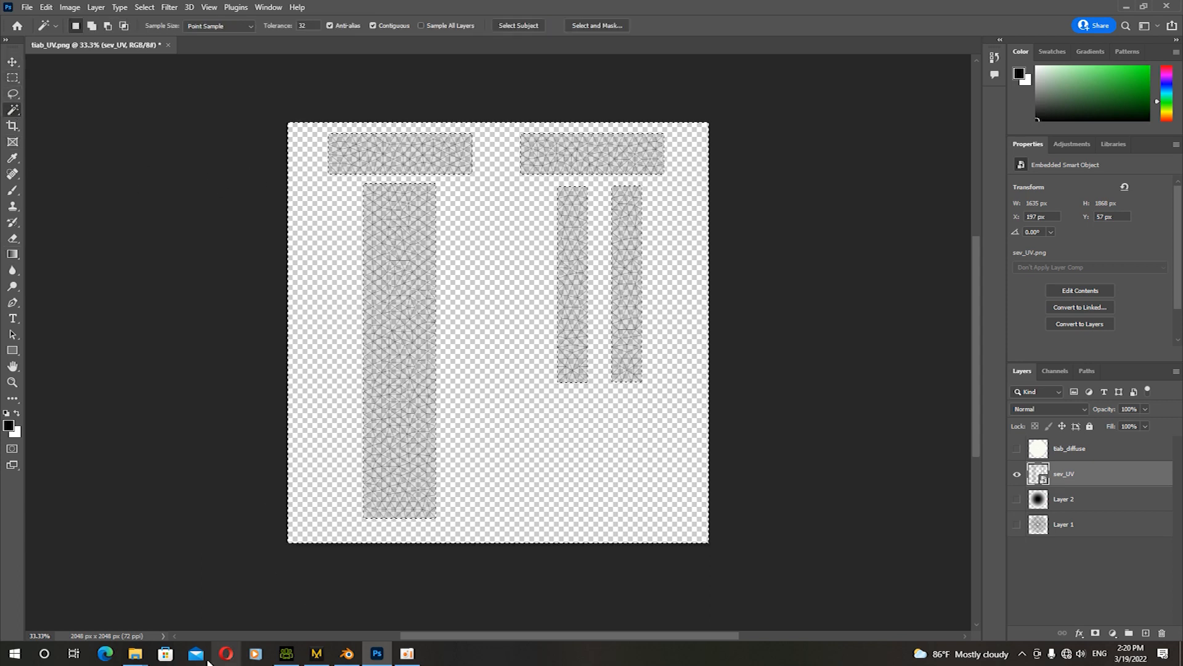
mouse_move(135, 655)
left_click(207, 611)
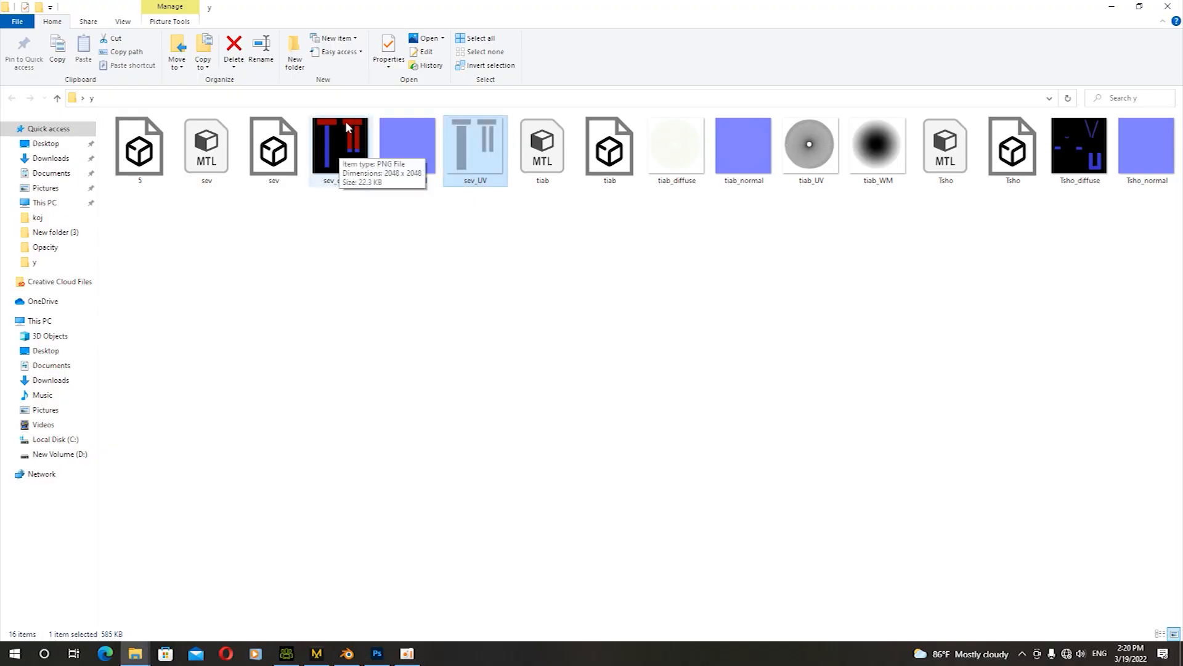
left_click_drag(346, 145, 490, 327)
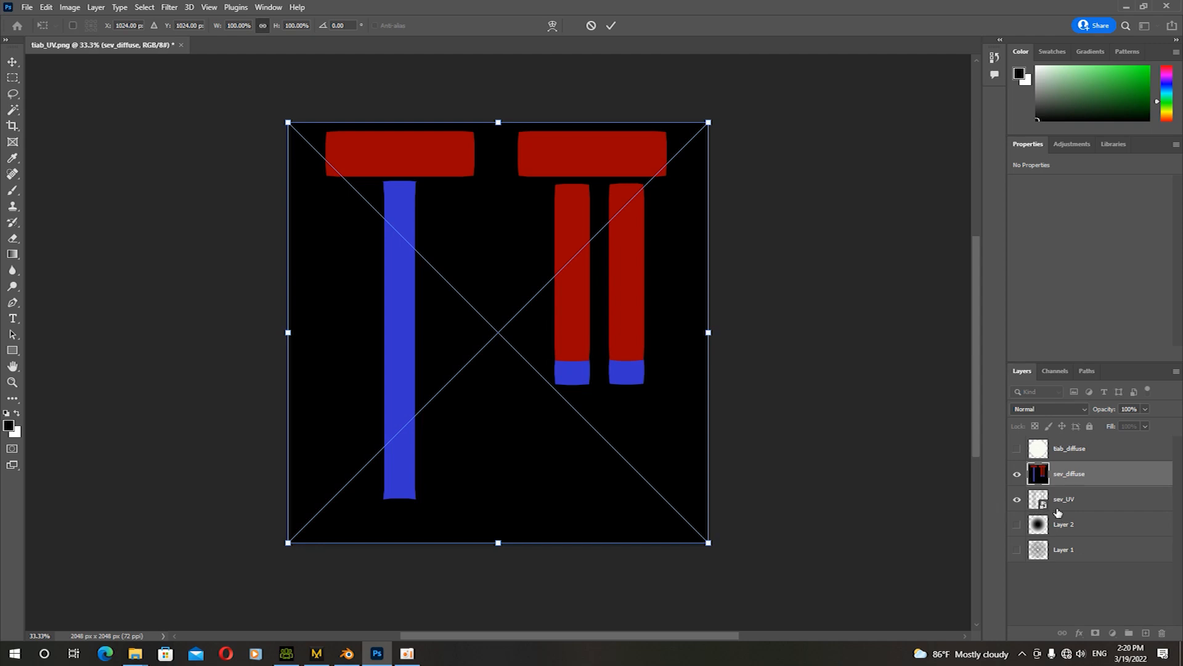
Rasterize the sev_diffuse layer, erase everything outside the sev_UV islands using a Magic Wand selection, and deselect
left_click(1063, 505)
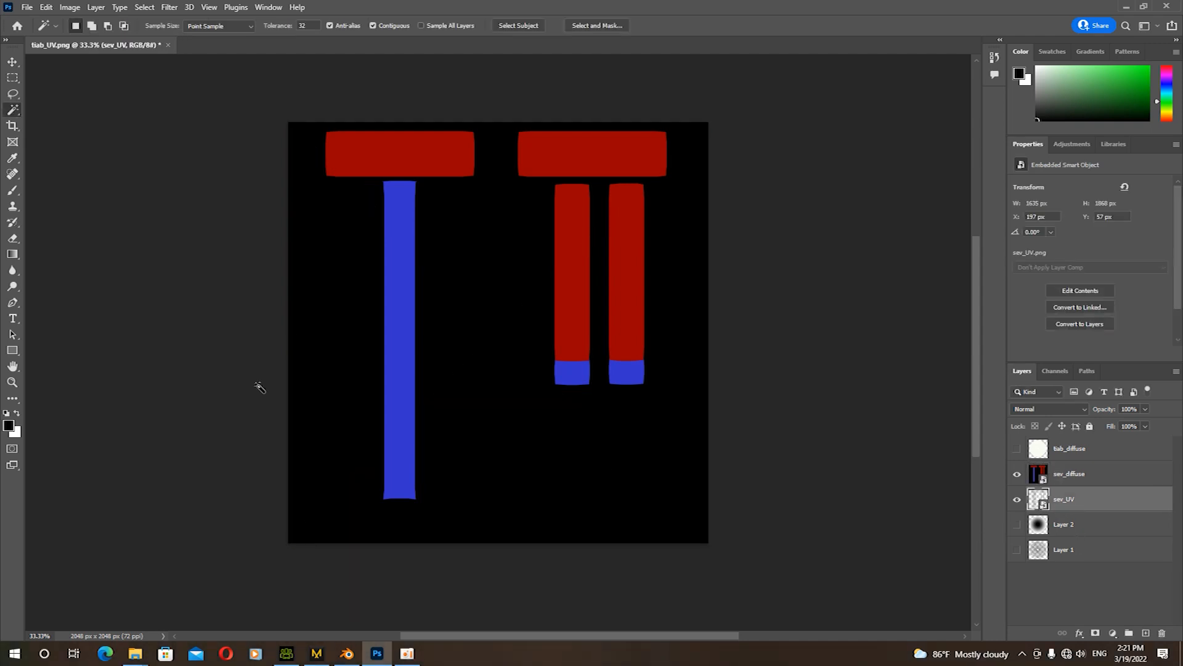
left_click(352, 253)
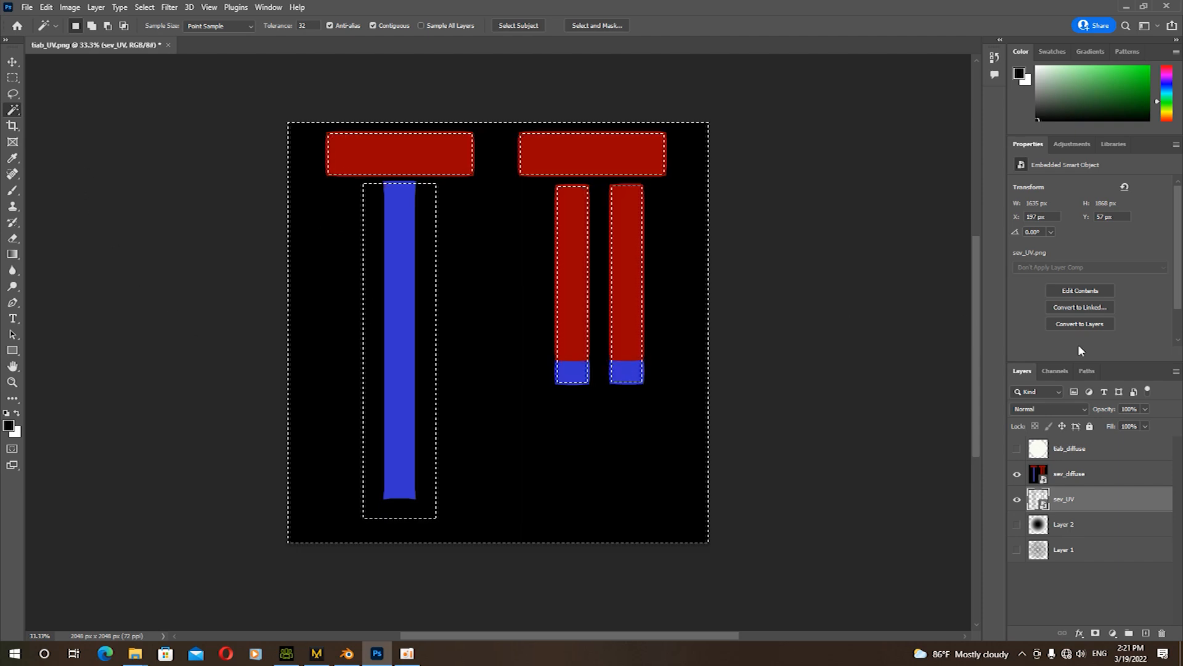
right_click(1080, 475)
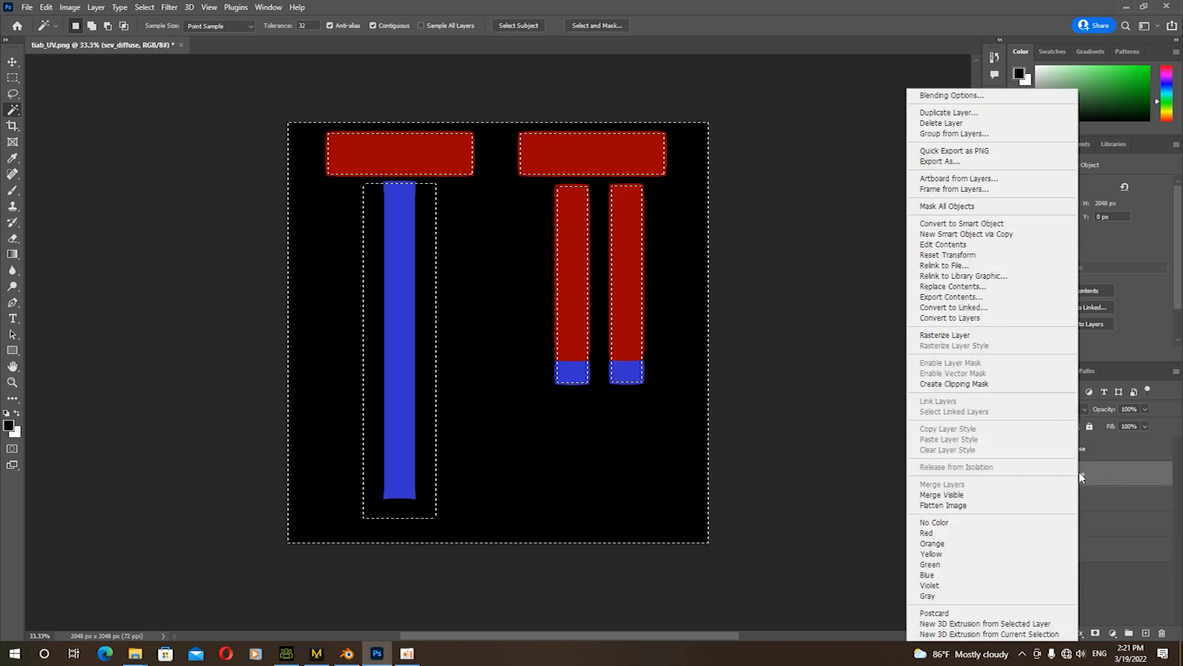
left_click(952, 340)
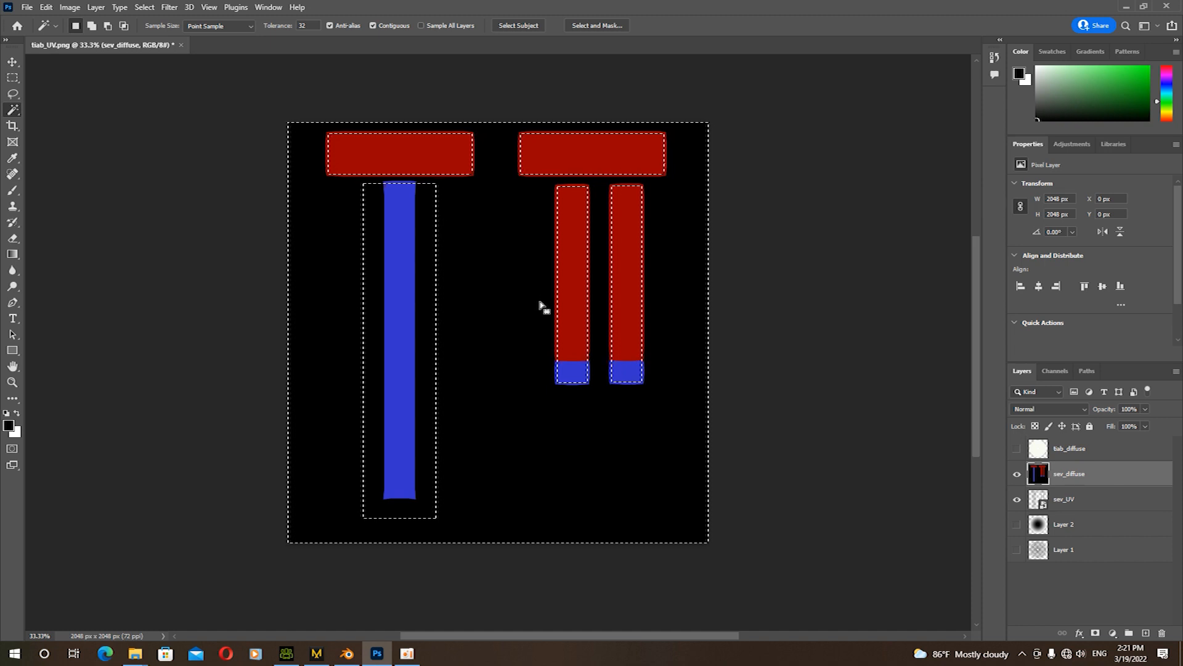
key("Delete")
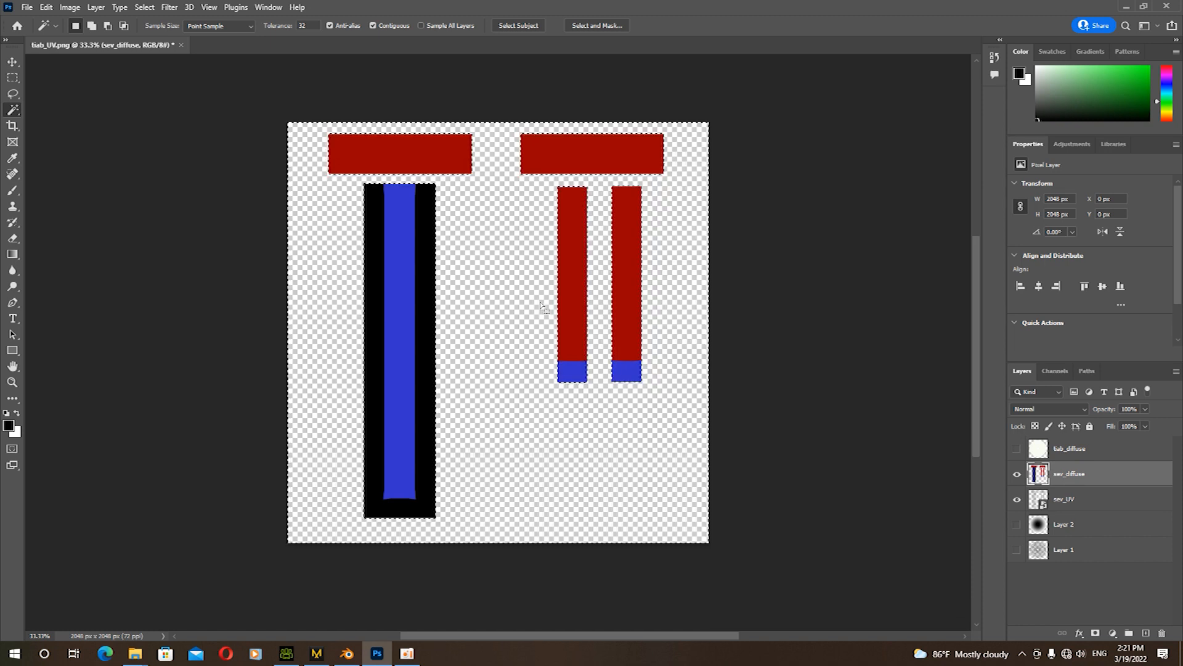
left_click(144, 8)
left_click(164, 14)
left_click(162, 10)
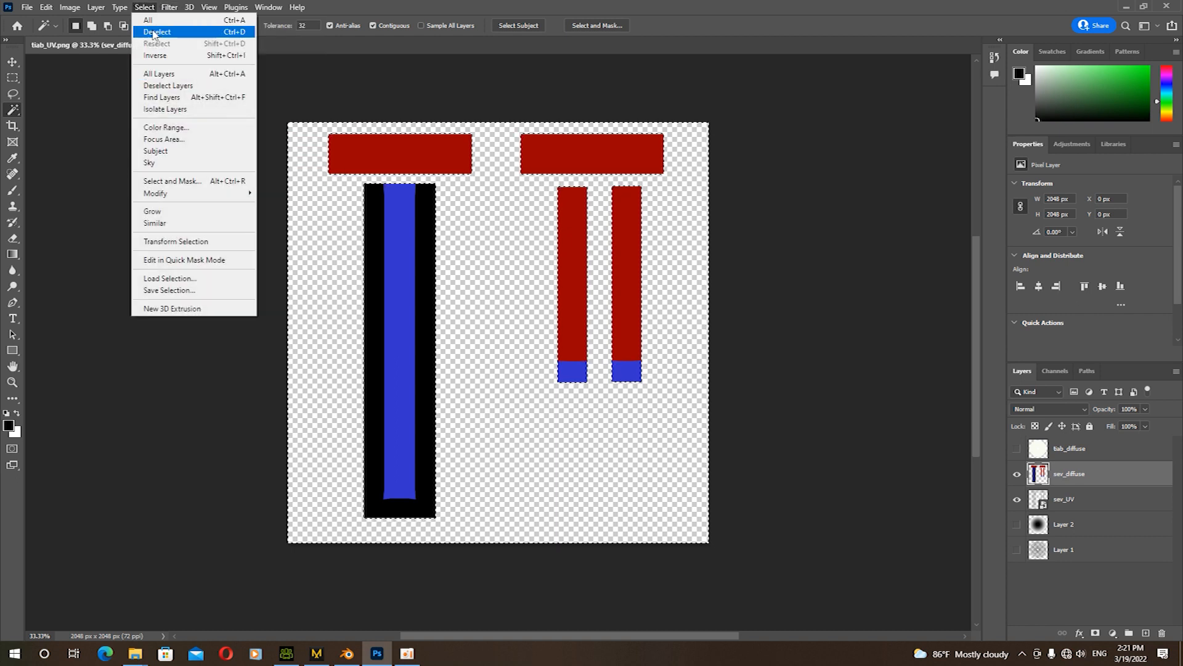
left_click(154, 32)
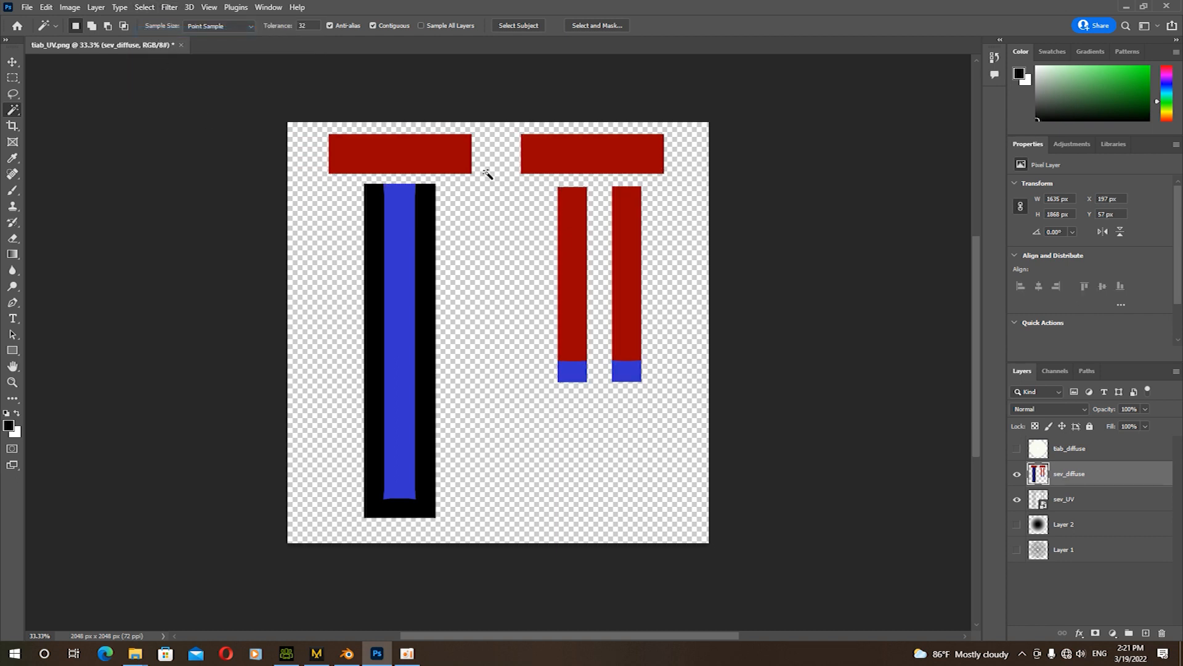
Save a PNG copy of the trimmed texture to folder y, overwriting sev_diffuse
left_click(27, 7)
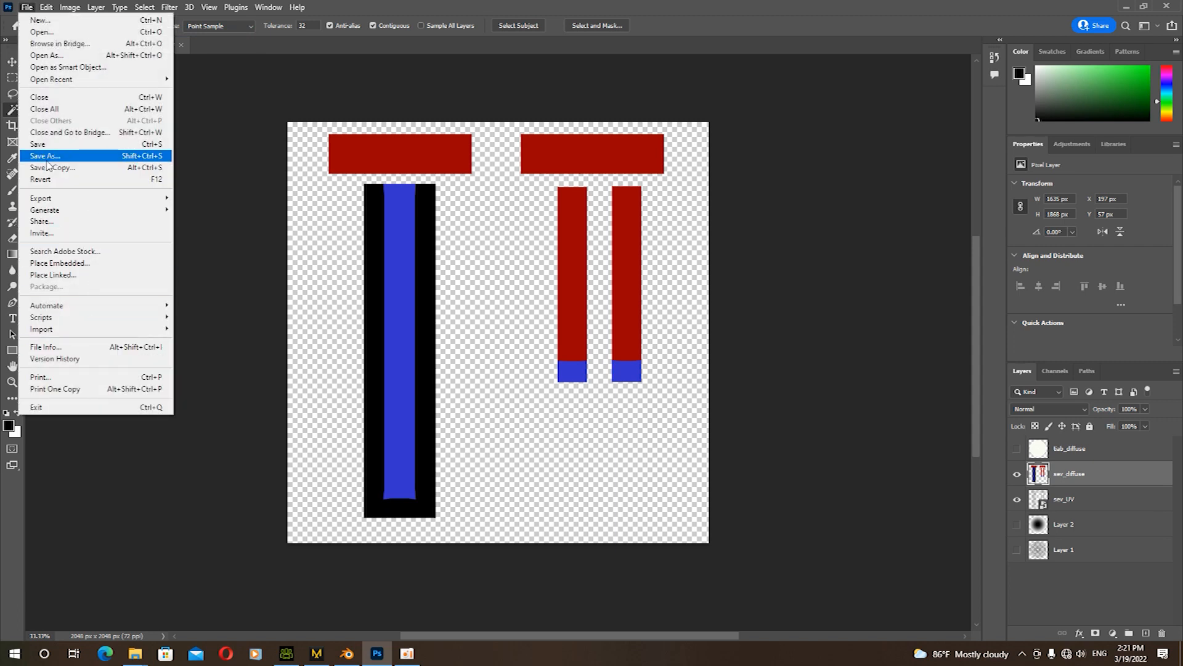
left_click(73, 168)
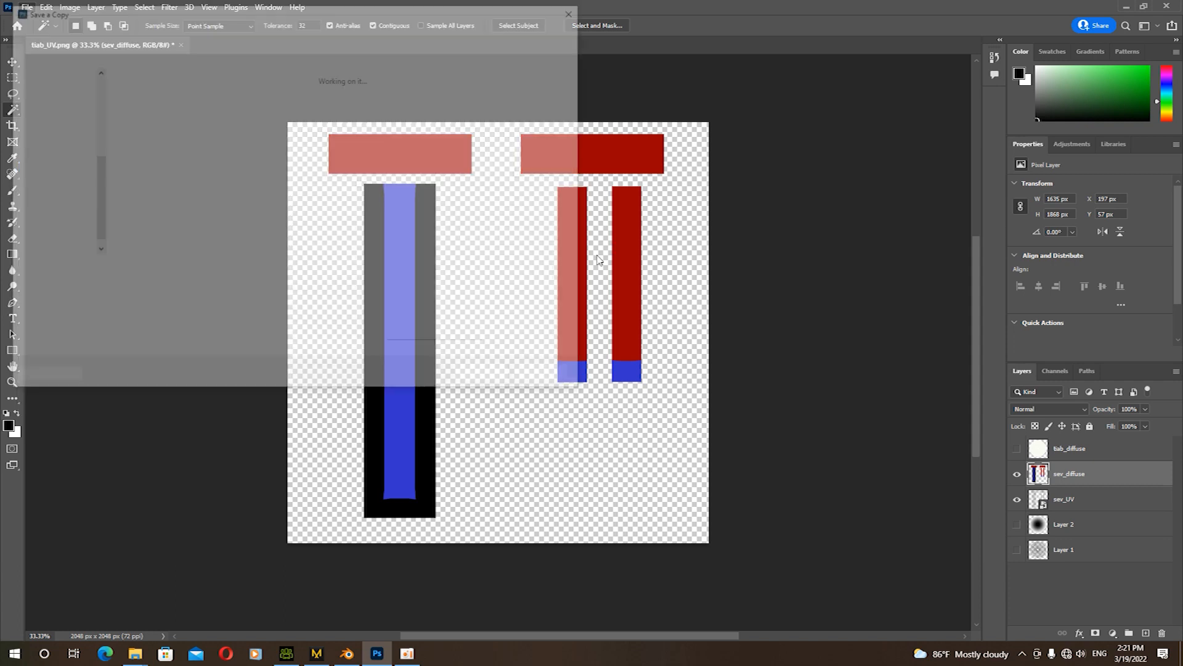
left_click(155, 119)
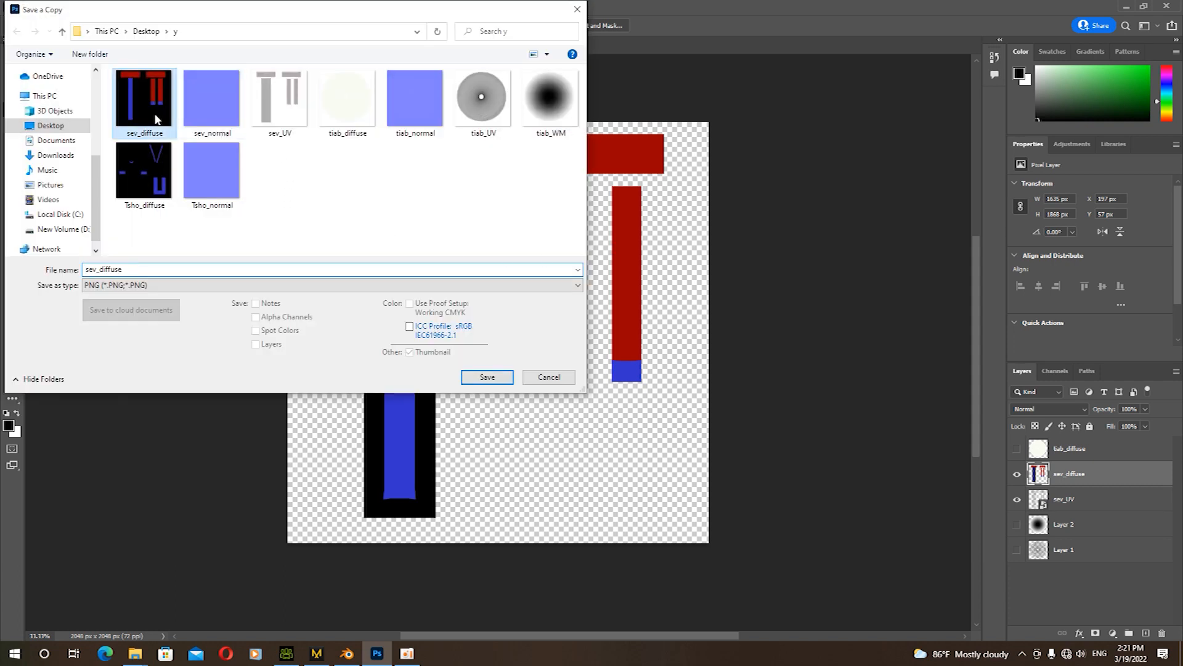
left_click(492, 377)
left_click(609, 327)
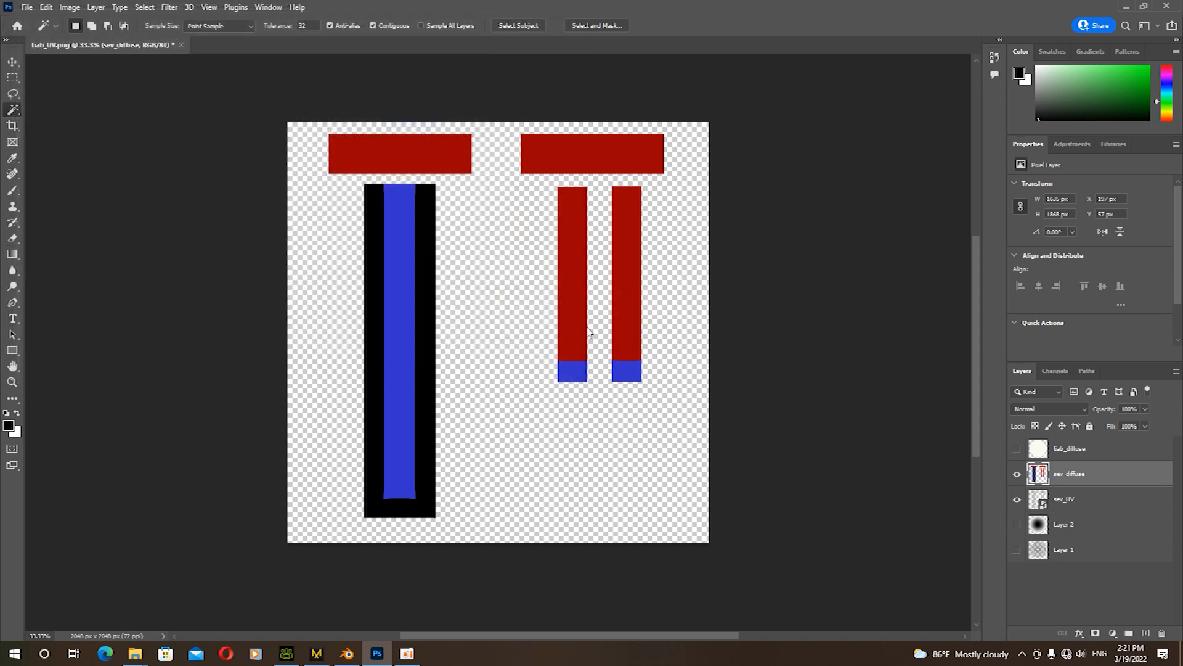
left_click(662, 195)
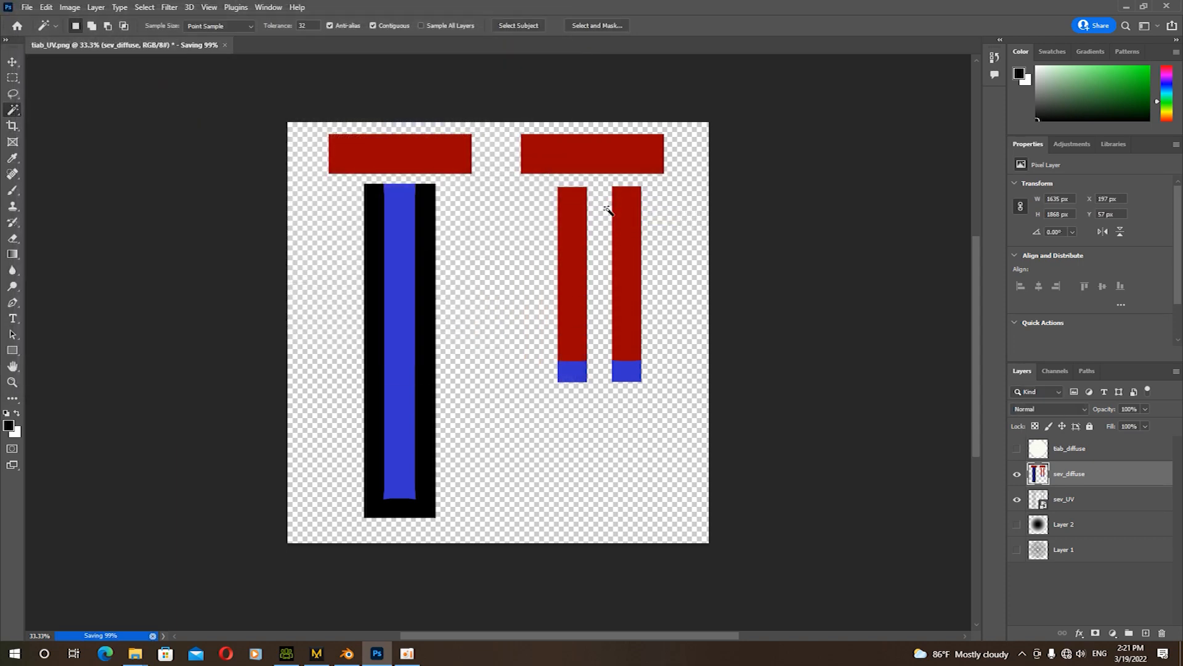
Hide the sev_diffuse layer and select the UV islands by inverting a Magic Wand selection of the empty area
left_click(1017, 474)
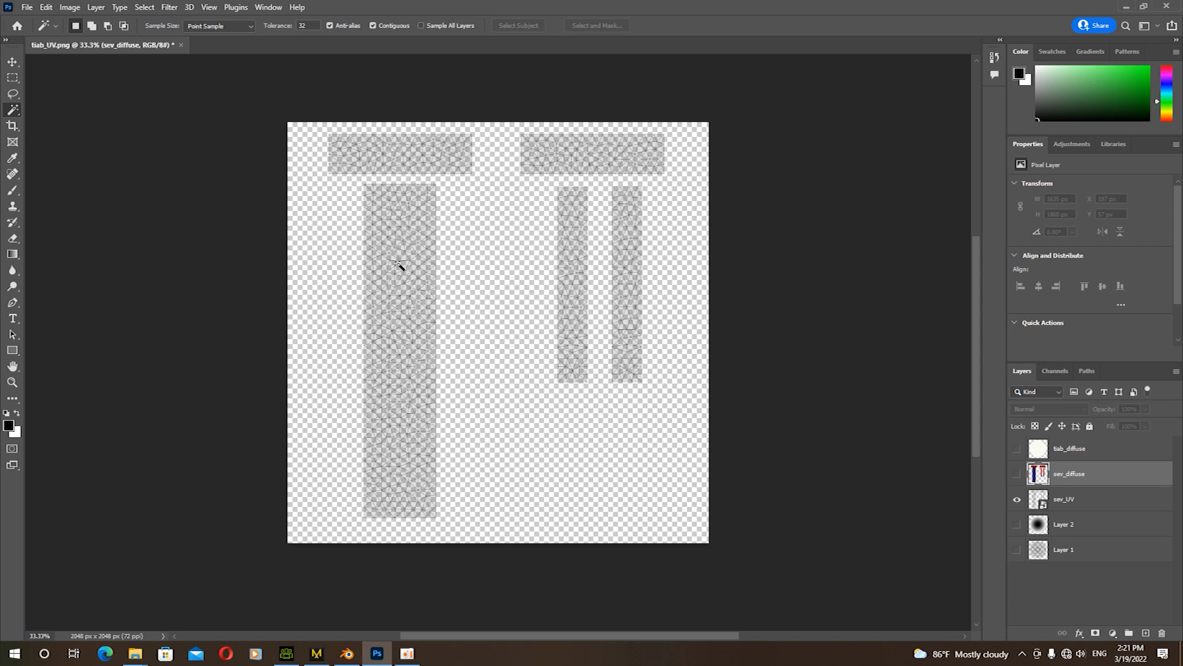
left_click(470, 282)
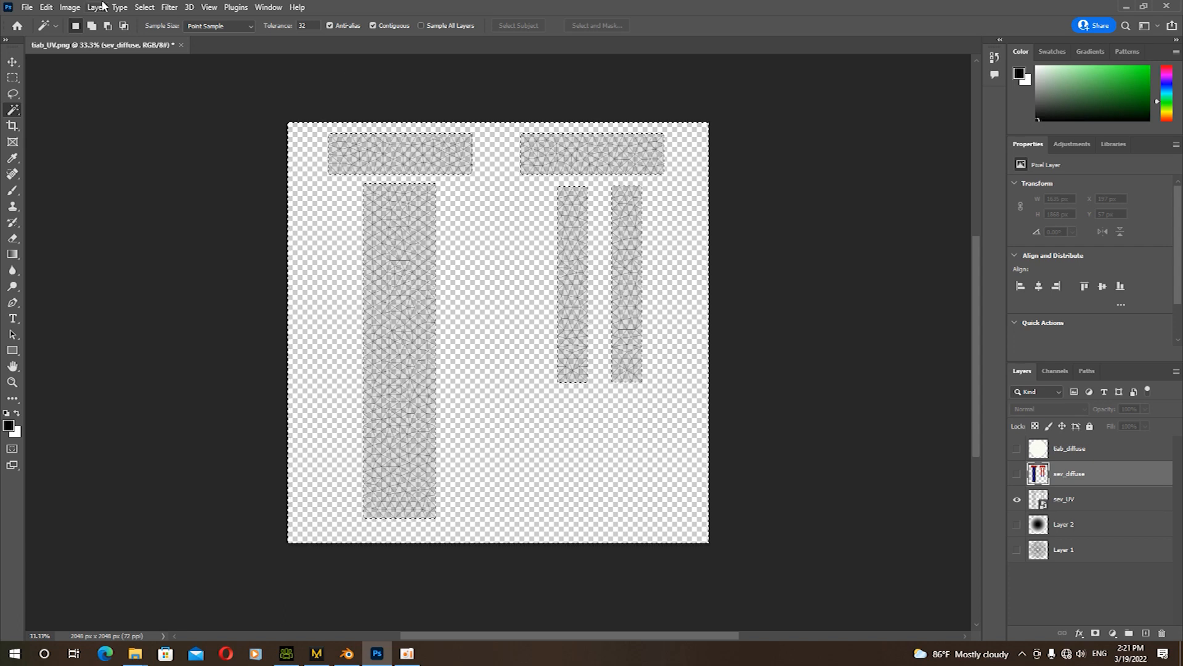
left_click(145, 8)
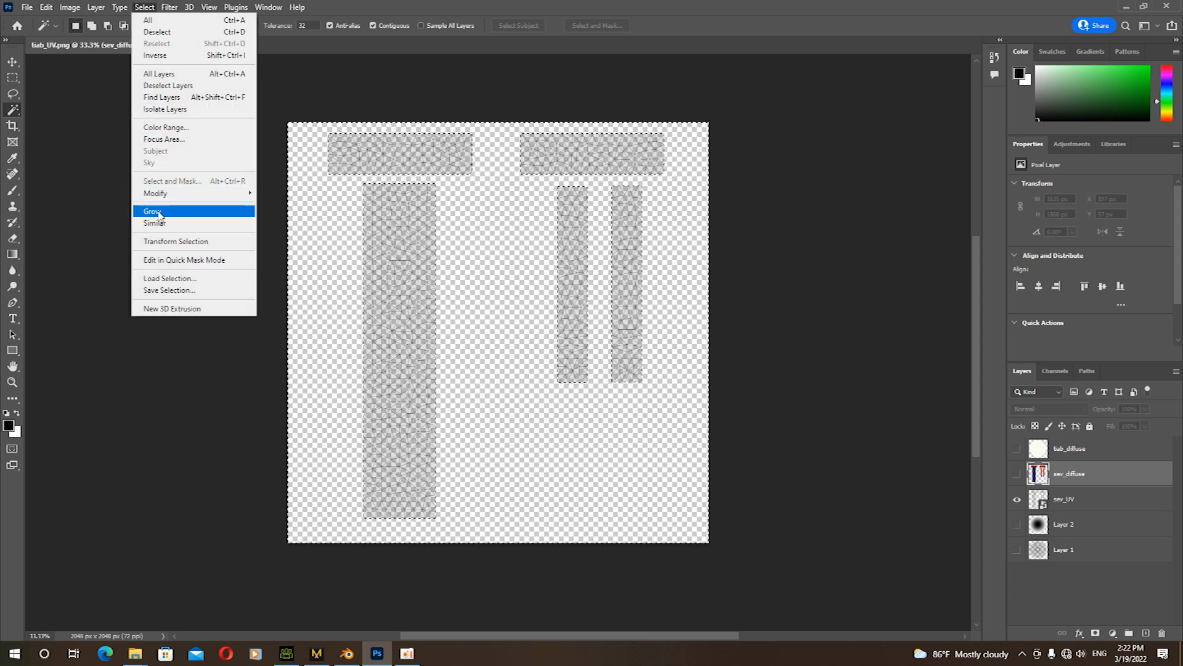
left_click(157, 55)
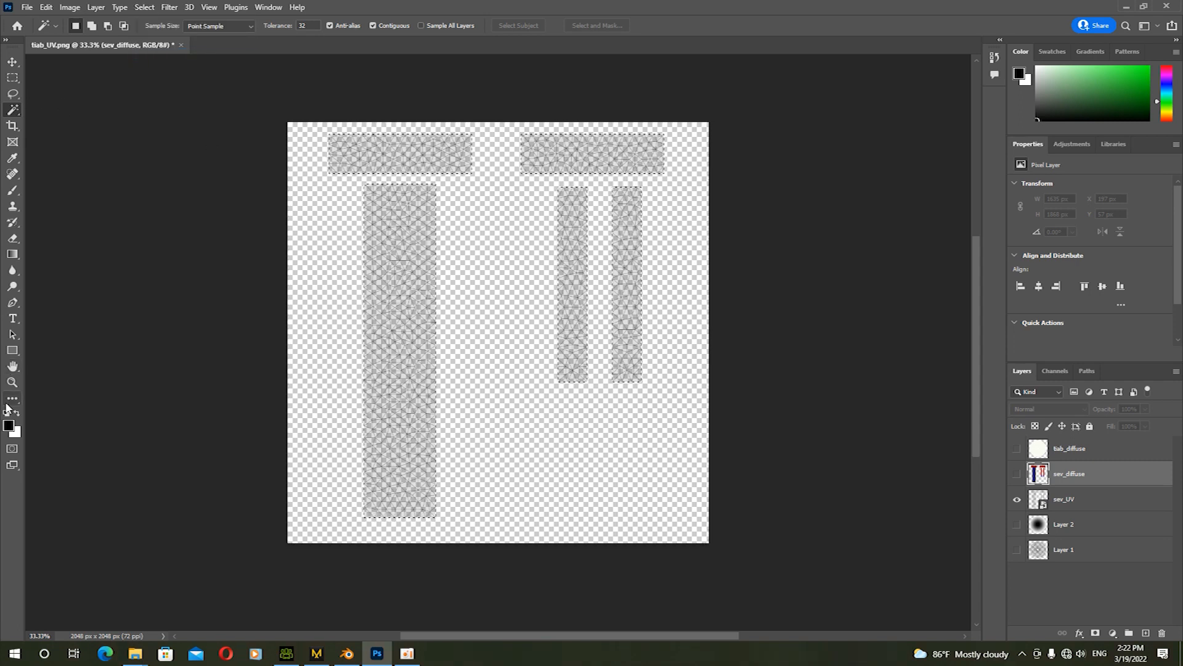
Set the Gradient tool to Linear and try to apply it to the selected islands on the hidden sev_diffuse layer
left_click(15, 254)
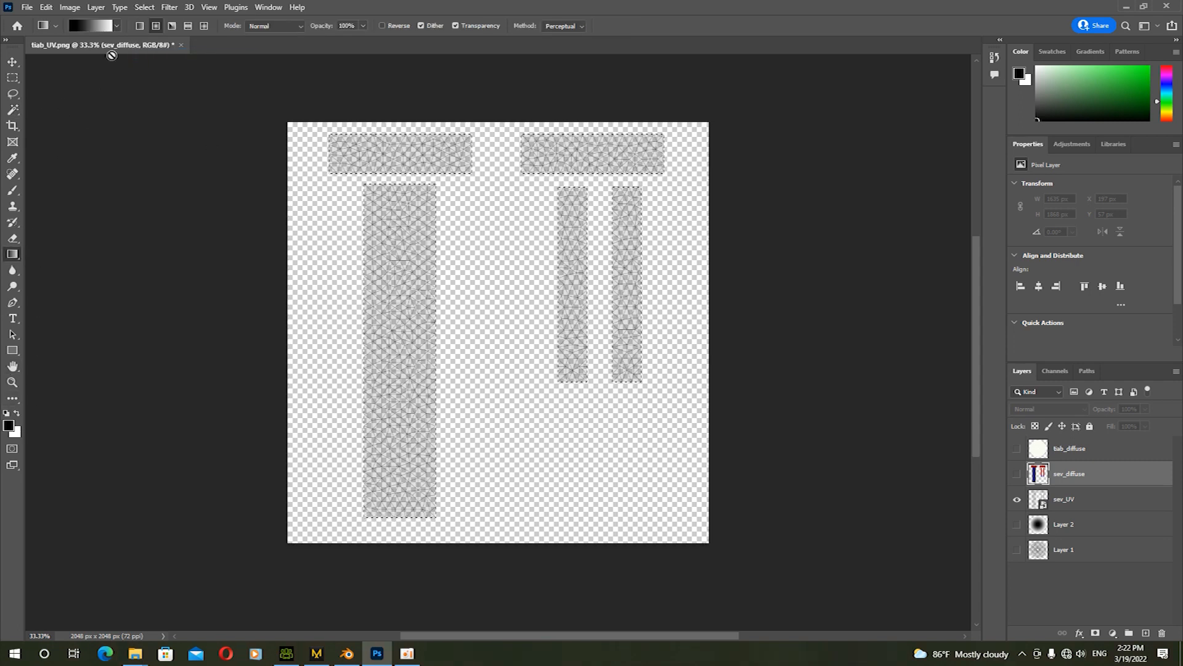
left_click(138, 24)
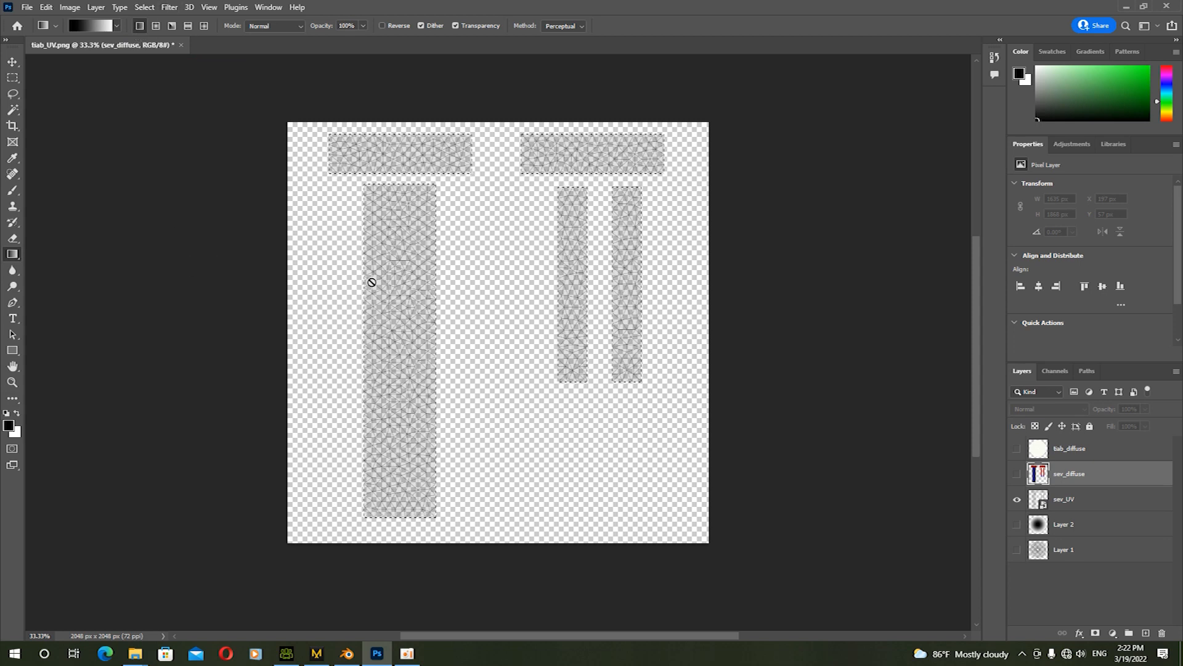
left_click(1100, 504)
left_click(1076, 481)
left_click(539, 302)
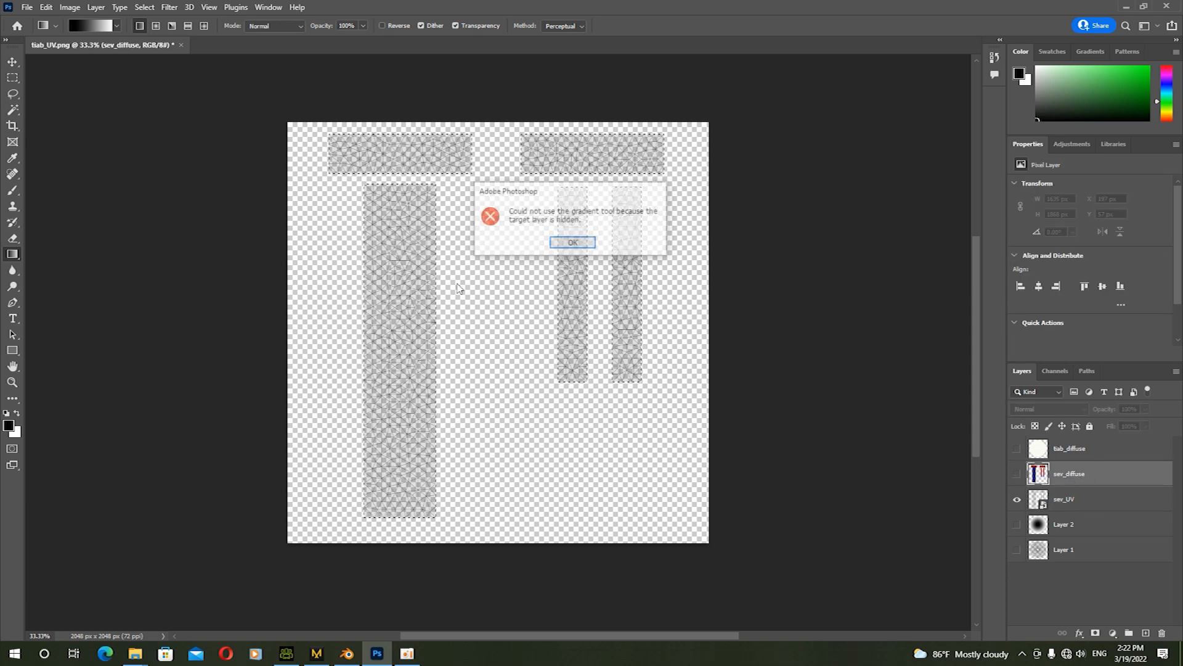
left_click(573, 242)
On the sev_UV layer, clear the selection and reselect the UV islands by inverting a Magic Wand selection of the empty area
left_click(1072, 500)
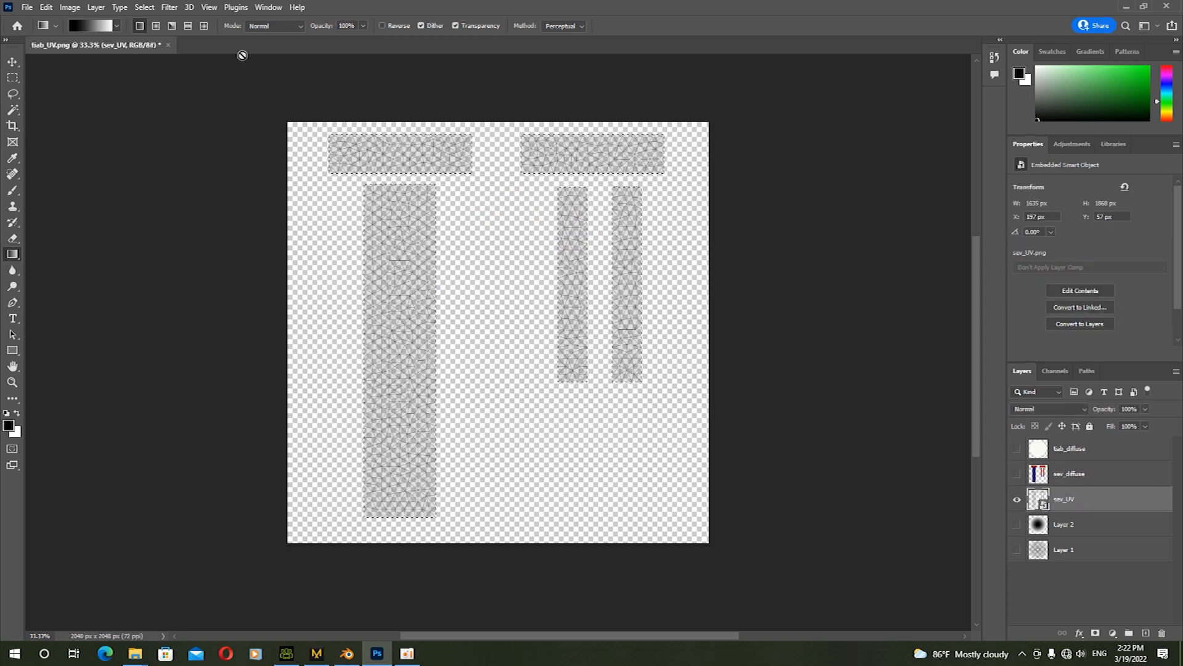
left_click(144, 7)
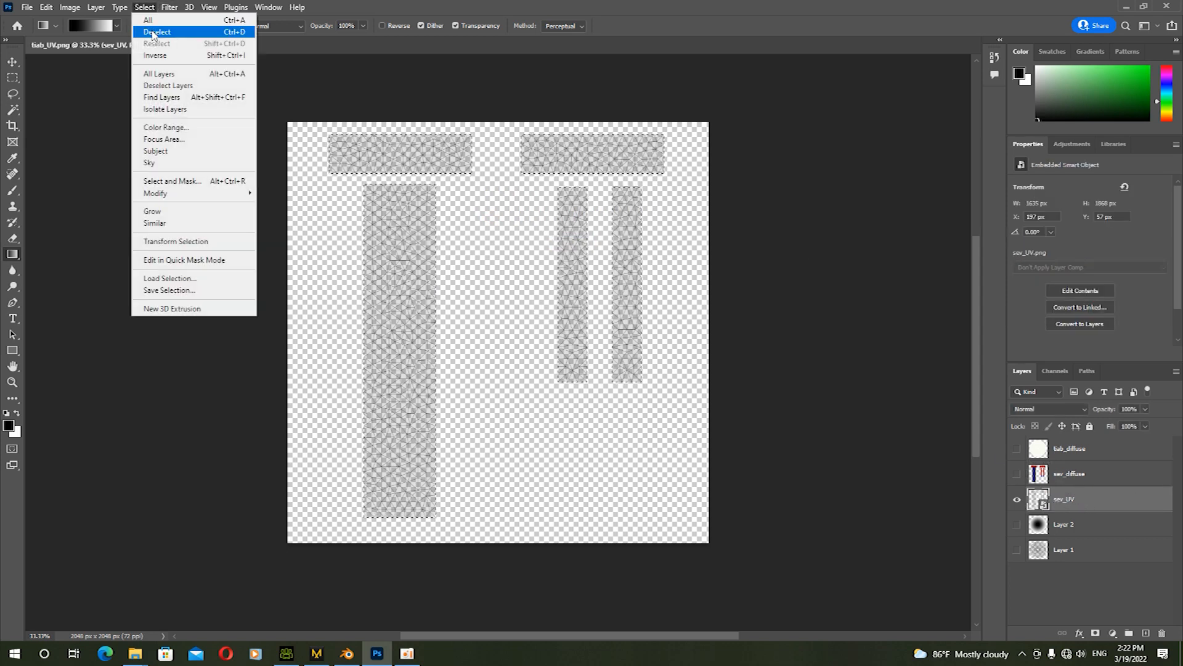
left_click(153, 34)
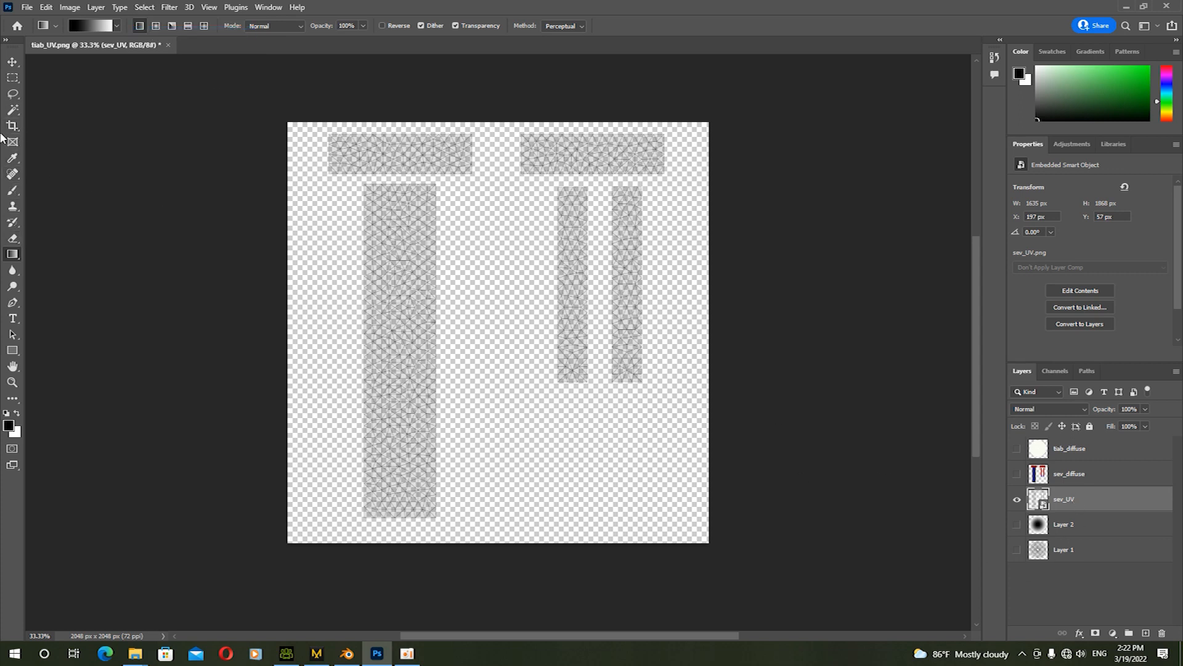
left_click(12, 111)
left_click(482, 326)
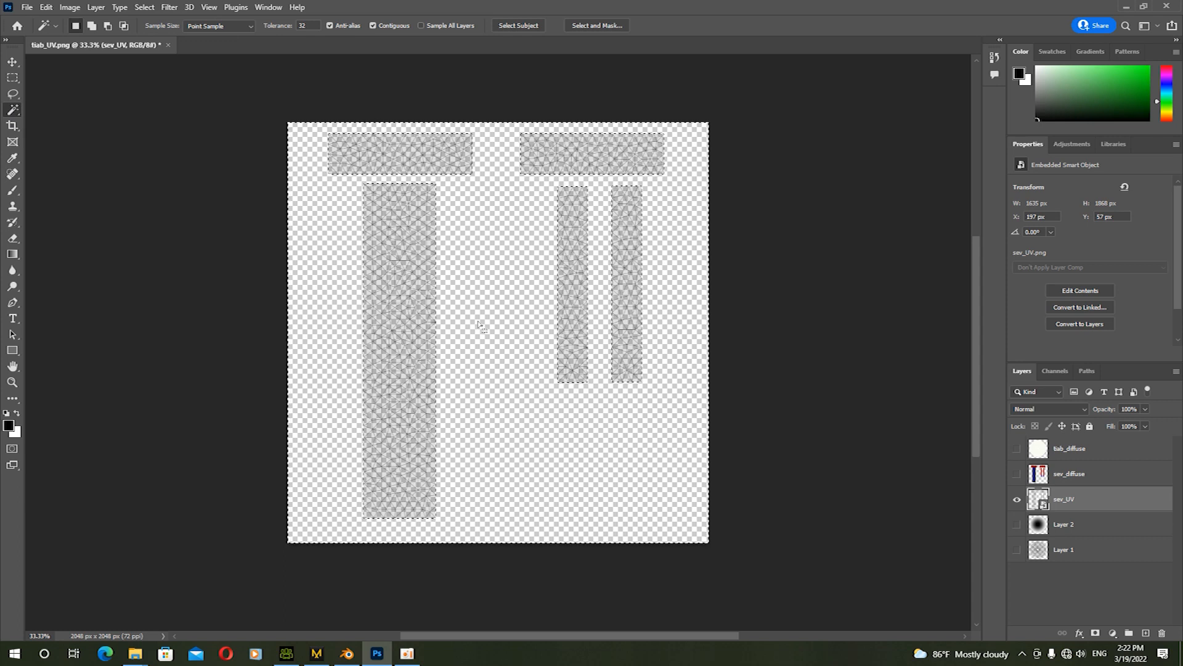
left_click(143, 8)
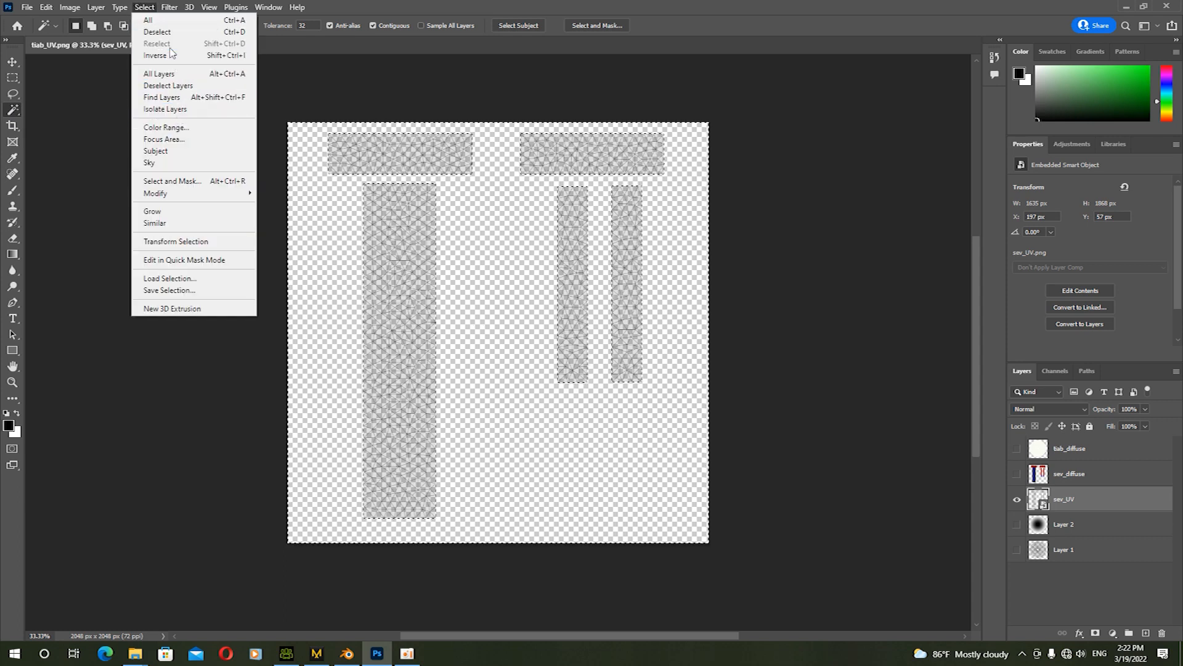
left_click(162, 54)
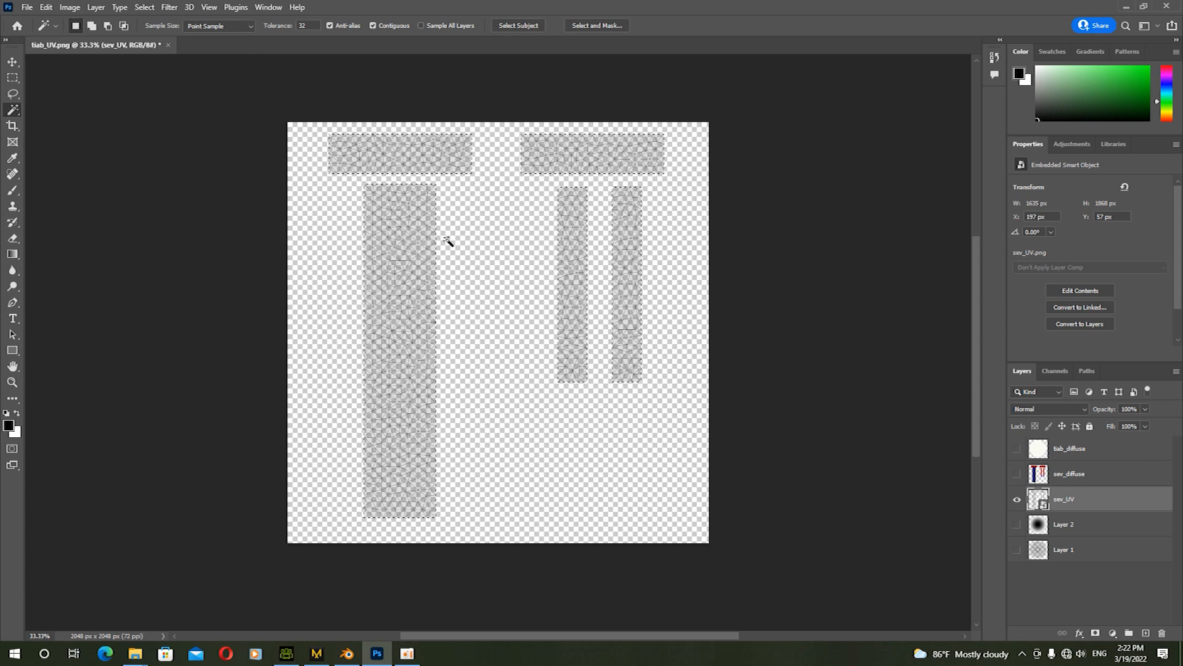
Add a layer above sev_UV and fill the selected islands with a black-to-white linear gradient running down most of the tall island
left_click(8, 255)
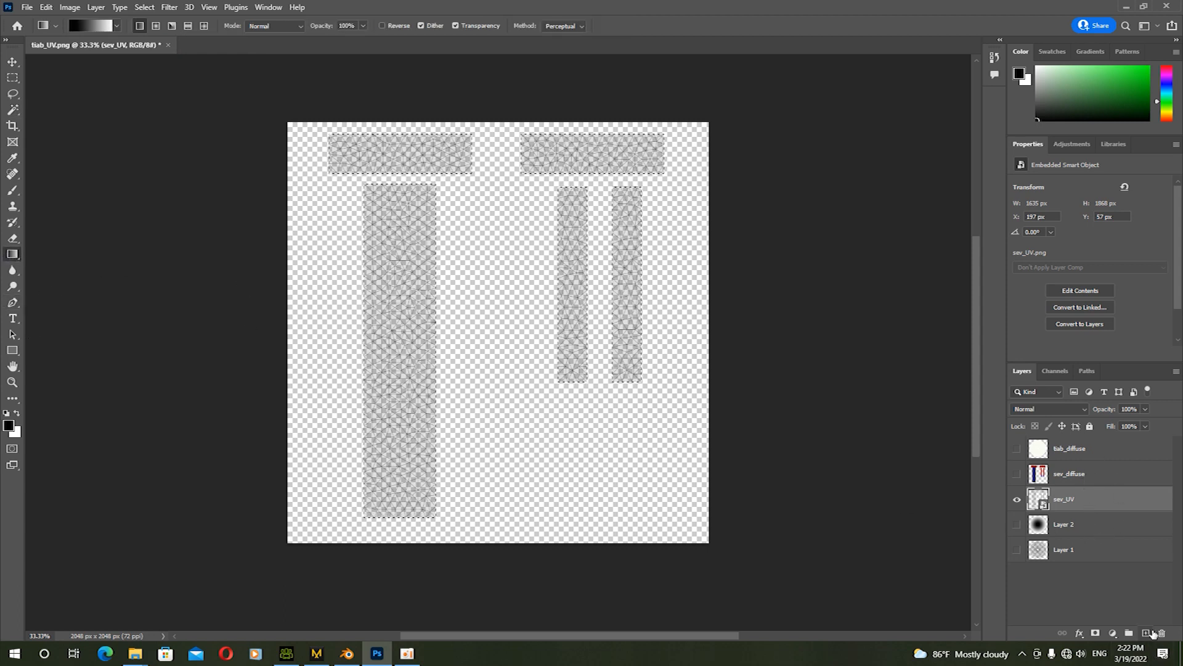
left_click(1146, 633)
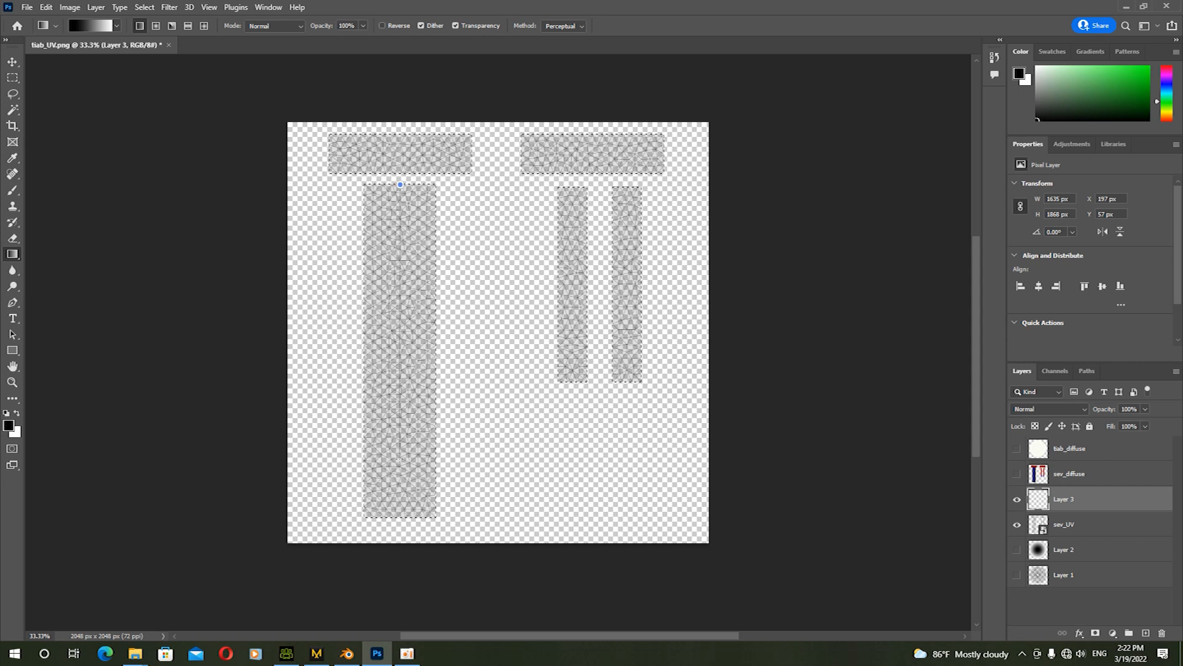
left_click_drag(400, 459, 399, 459)
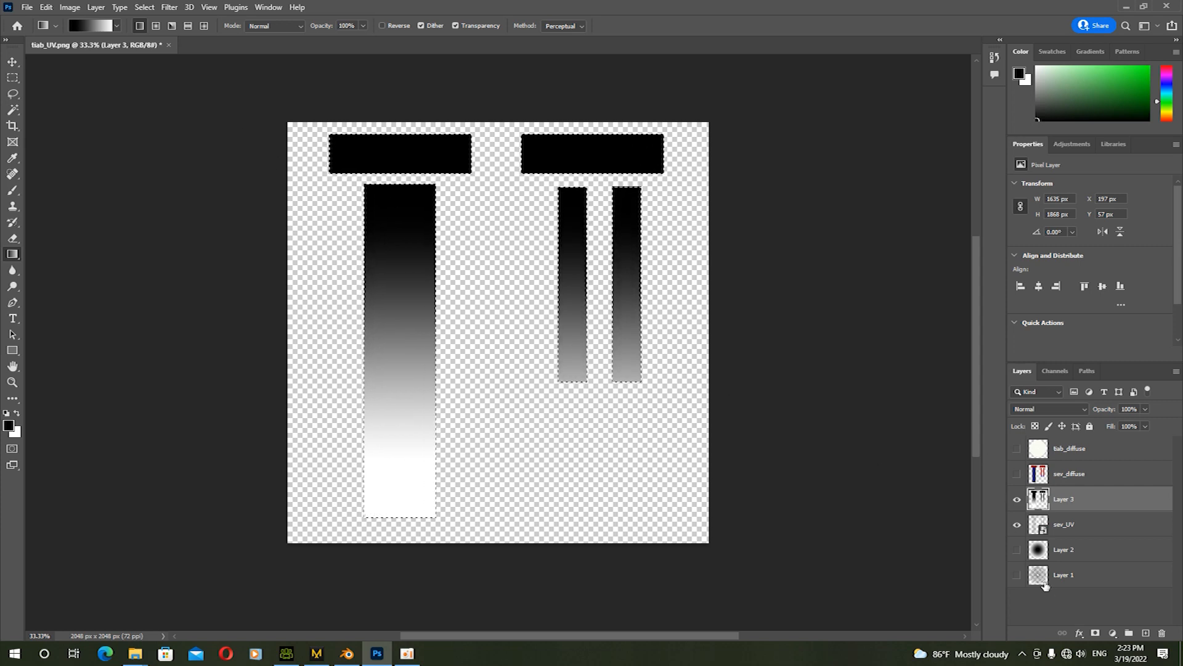
Add another layer on top, fill the islands with a shorter downward black-to-white gradient fitted to the two narrow islands, and deselect
left_click(1145, 633)
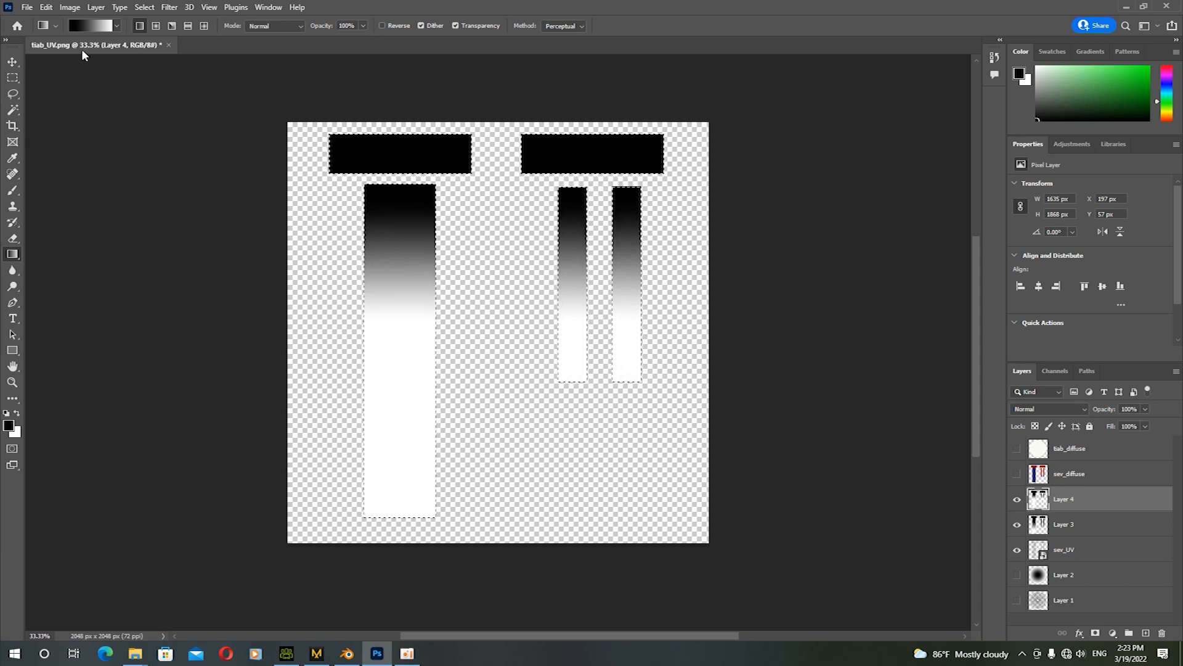
left_click(146, 8)
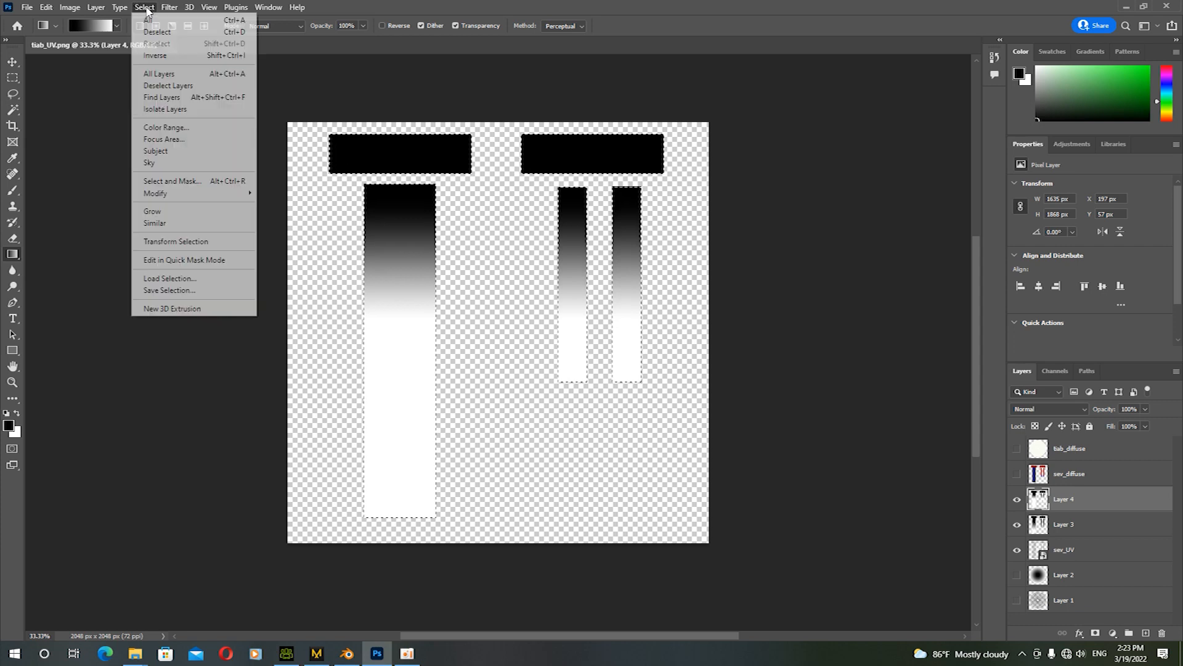
left_click(155, 34)
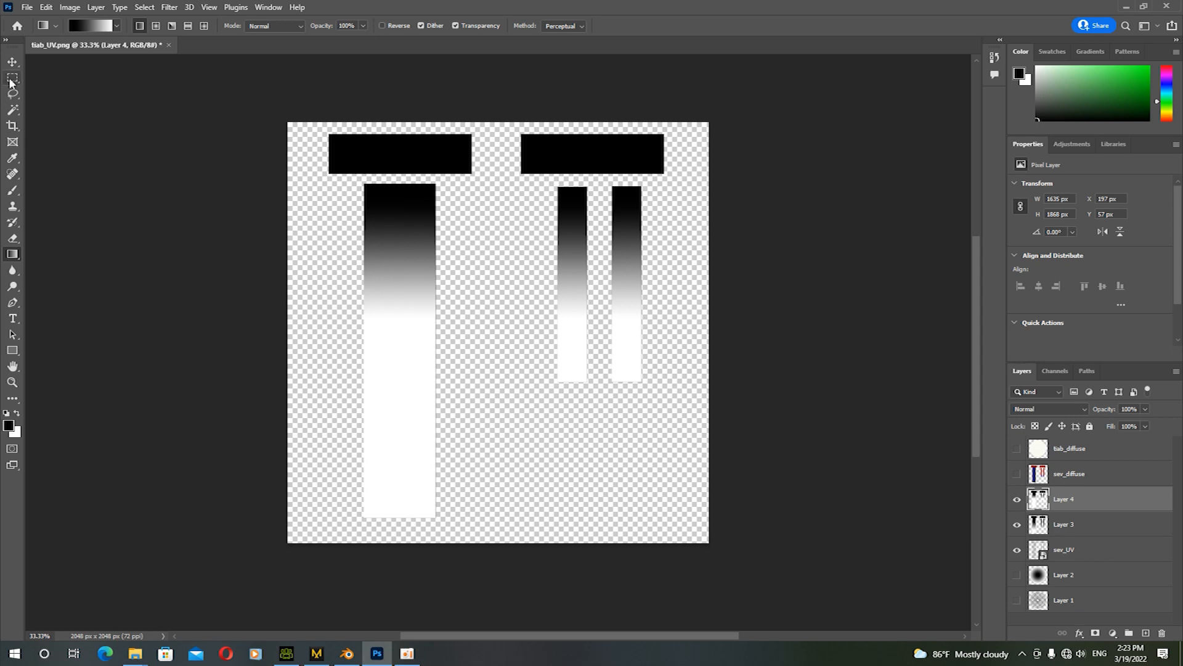
Set the Eraser size to 165 px and erase the gradient from the tall island and the wide island above it on Layer 4
left_click(13, 241)
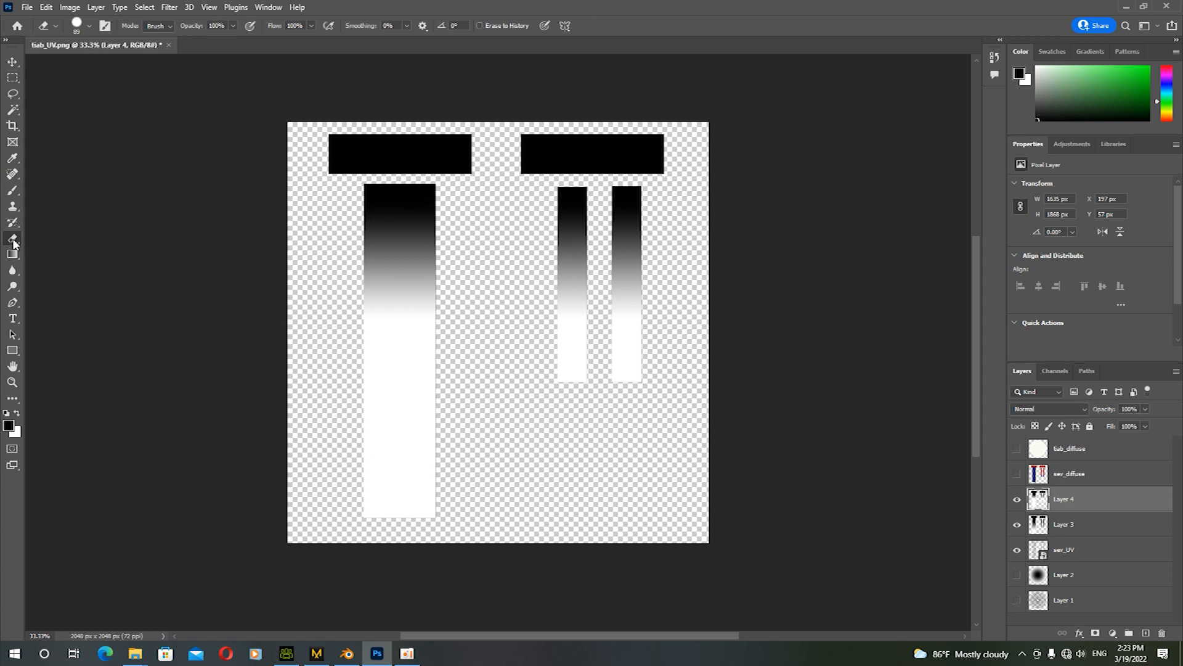
left_click(90, 26)
left_click_drag(103, 66, 121, 66)
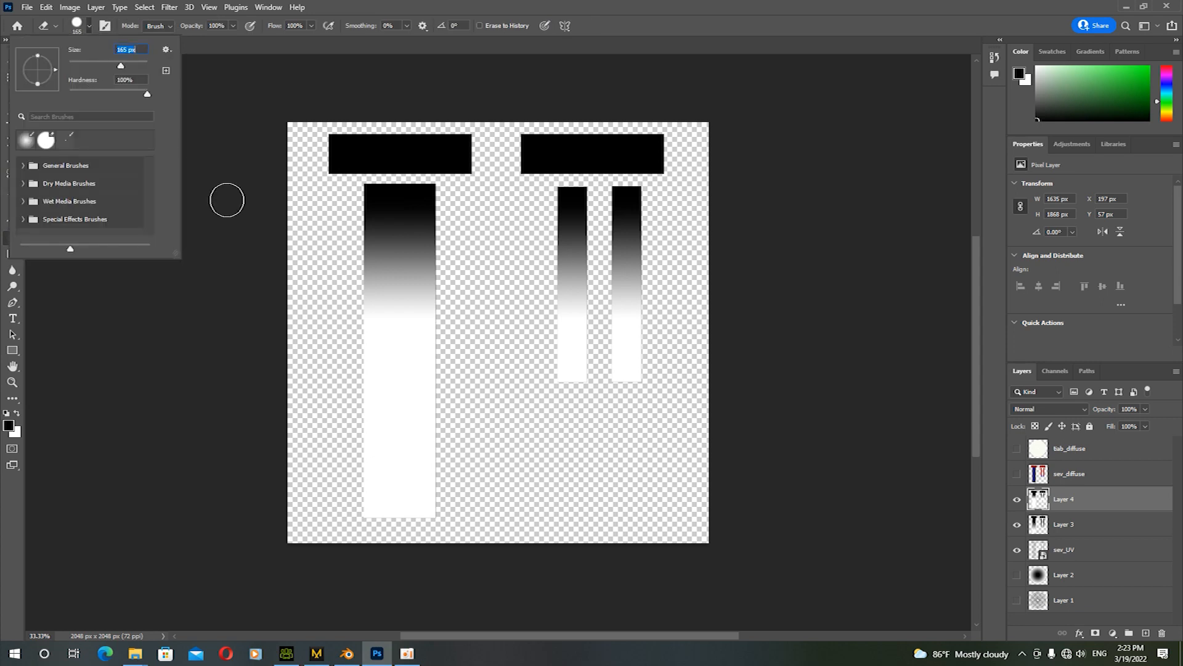
left_click(308, 149)
mouse_move(430, 217)
left_mouse_down()
mouse_move(423, 511)
mouse_move(443, 427)
mouse_move(416, 552)
mouse_move(400, 380)
mouse_move(393, 459)
mouse_move(391, 353)
mouse_move(424, 121)
mouse_move(368, 405)
mouse_move(392, 191)
mouse_move(366, 166)
mouse_move(346, 407)
left_mouse_up()
mouse_move(343, 364)
left_mouse_down()
mouse_move(412, 520)
mouse_move(451, 208)
mouse_move(433, 516)
left_mouse_up()
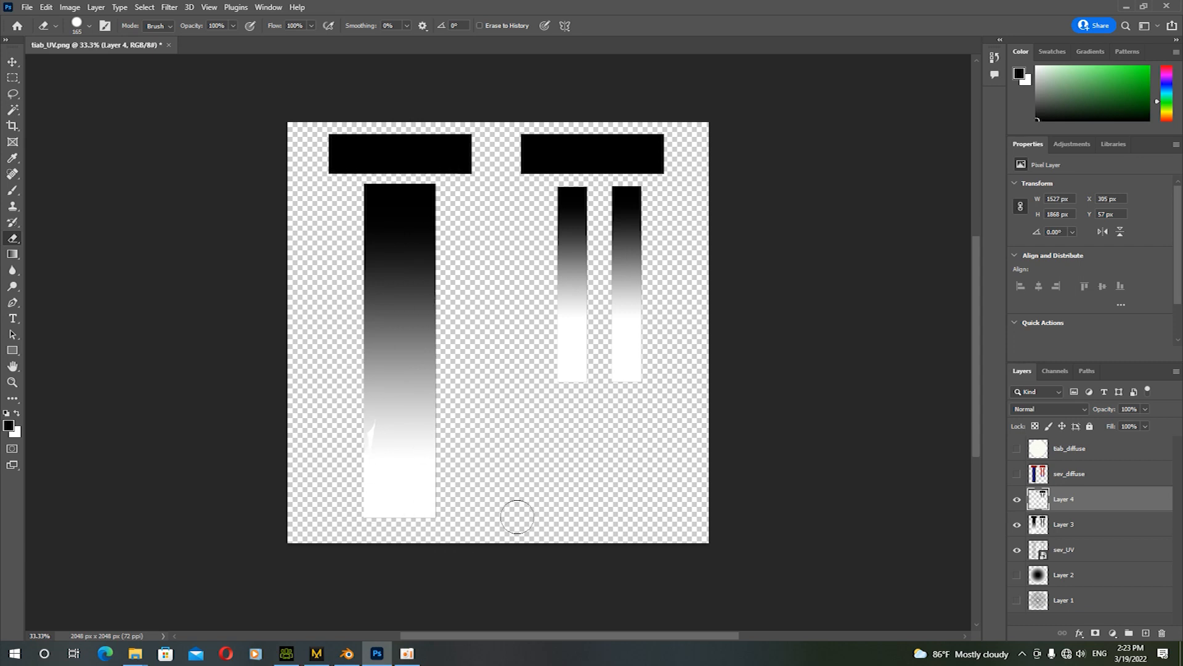
Hide Layer 3 and erase the remaining gradient traces over the tall island and its wide top island on Layer 4
left_click(1017, 527)
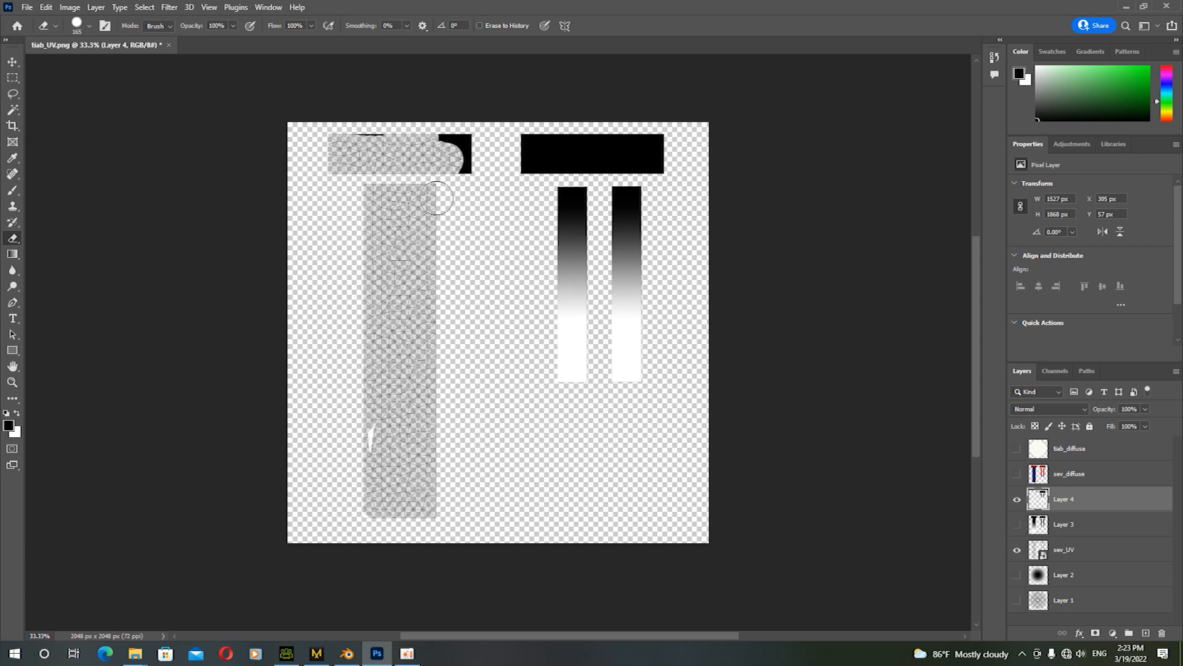
left_click_drag(463, 146, 356, 130)
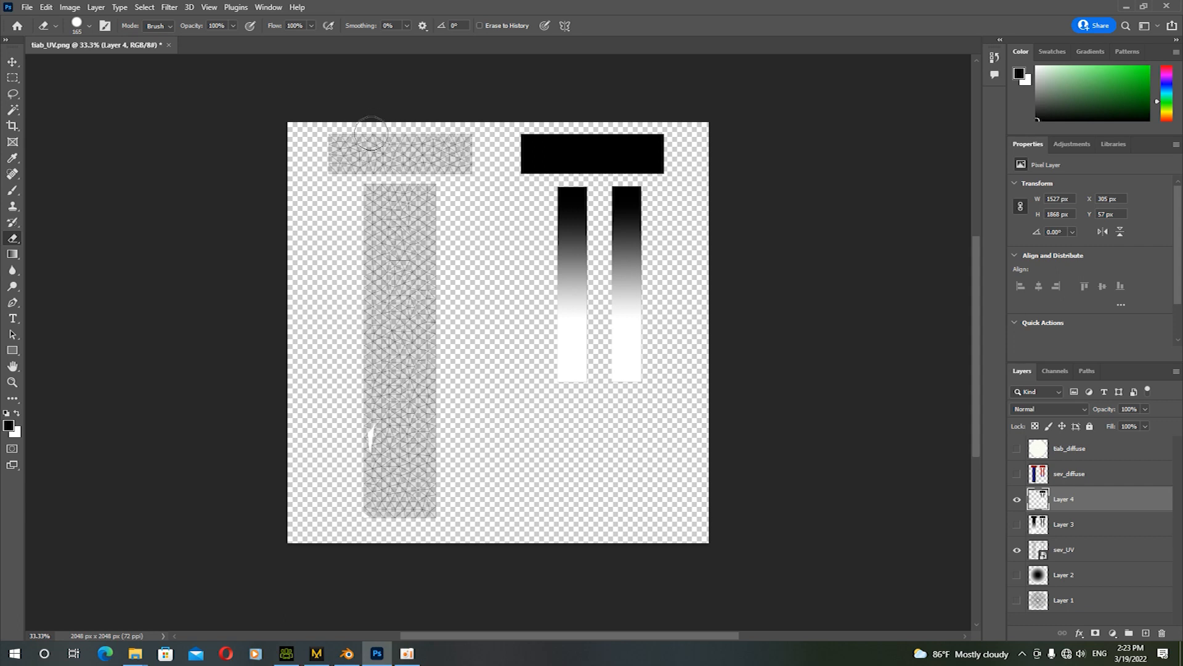
mouse_move(359, 467)
left_mouse_down()
mouse_move(368, 540)
mouse_move(450, 466)
mouse_move(429, 519)
mouse_move(415, 492)
left_mouse_up()
mouse_move(453, 158)
left_mouse_down()
mouse_move(333, 144)
mouse_move(372, 234)
mouse_move(493, 423)
left_mouse_up()
Show Layer 3 with Layer 4 hidden, and erase Layer 3's gradient from the two narrow islands and the wide island above them
left_click(1077, 531)
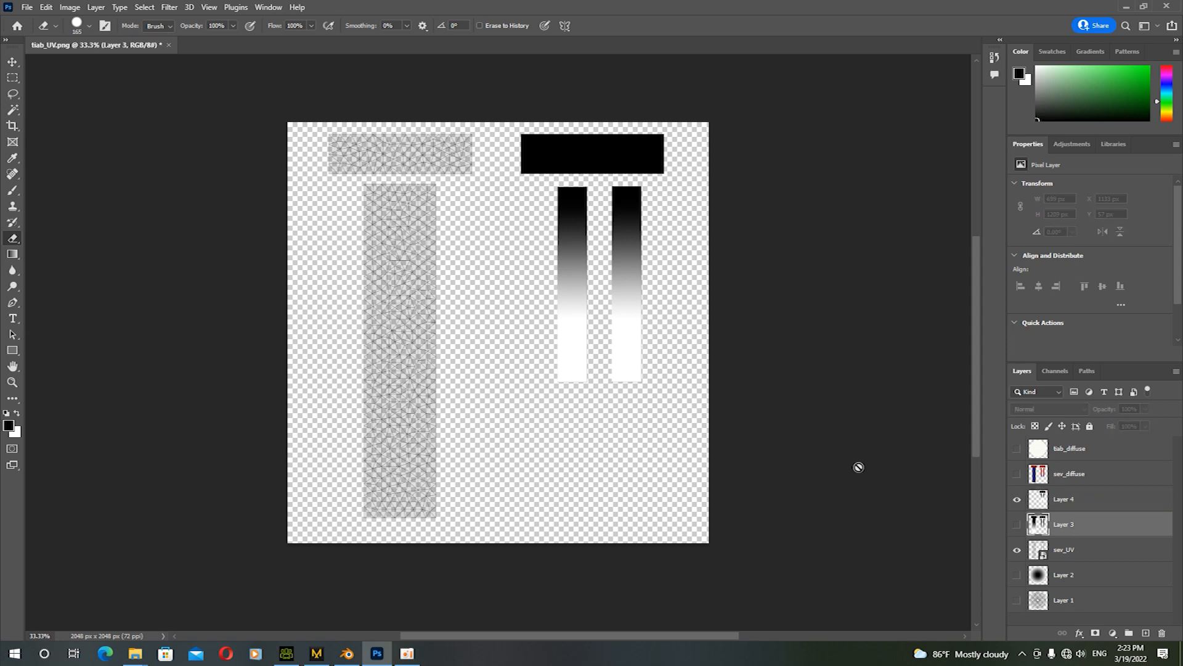
left_click(1017, 499)
left_click(1017, 524)
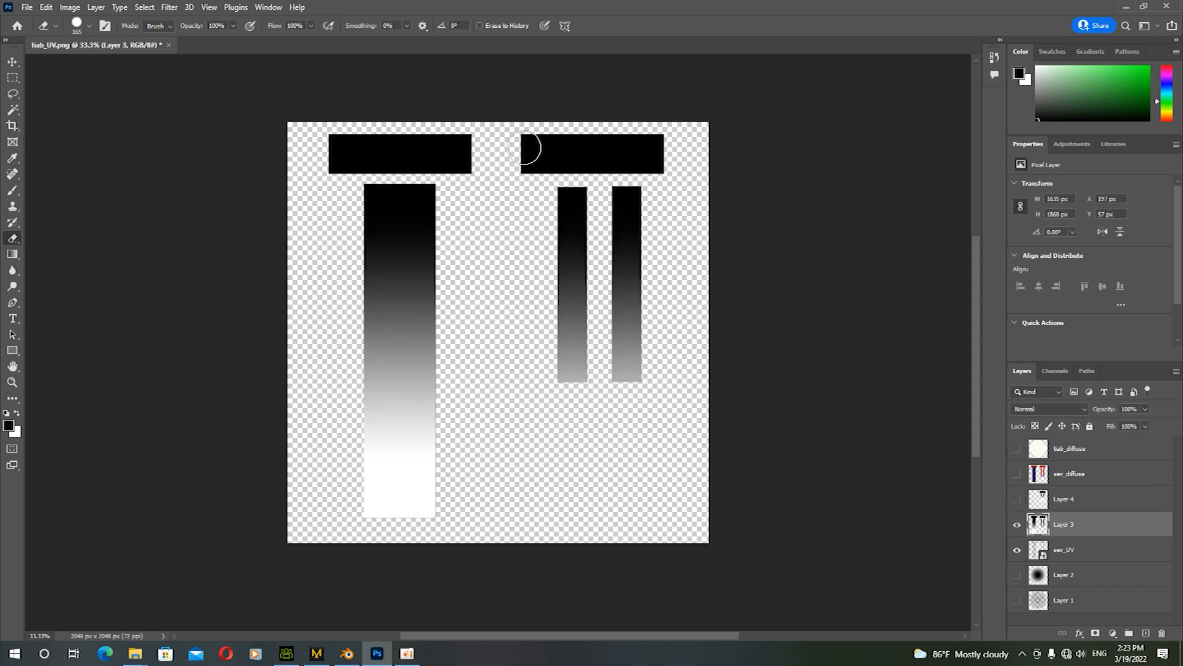
left_click_drag(536, 148, 684, 148)
left_click_drag(524, 168, 699, 164)
mouse_move(608, 188)
left_mouse_down()
mouse_move(632, 212)
mouse_move(632, 389)
left_mouse_up()
mouse_move(619, 196)
left_mouse_down()
mouse_move(621, 374)
mouse_move(569, 374)
mouse_move(580, 332)
mouse_move(573, 189)
mouse_move(572, 356)
left_mouse_up()
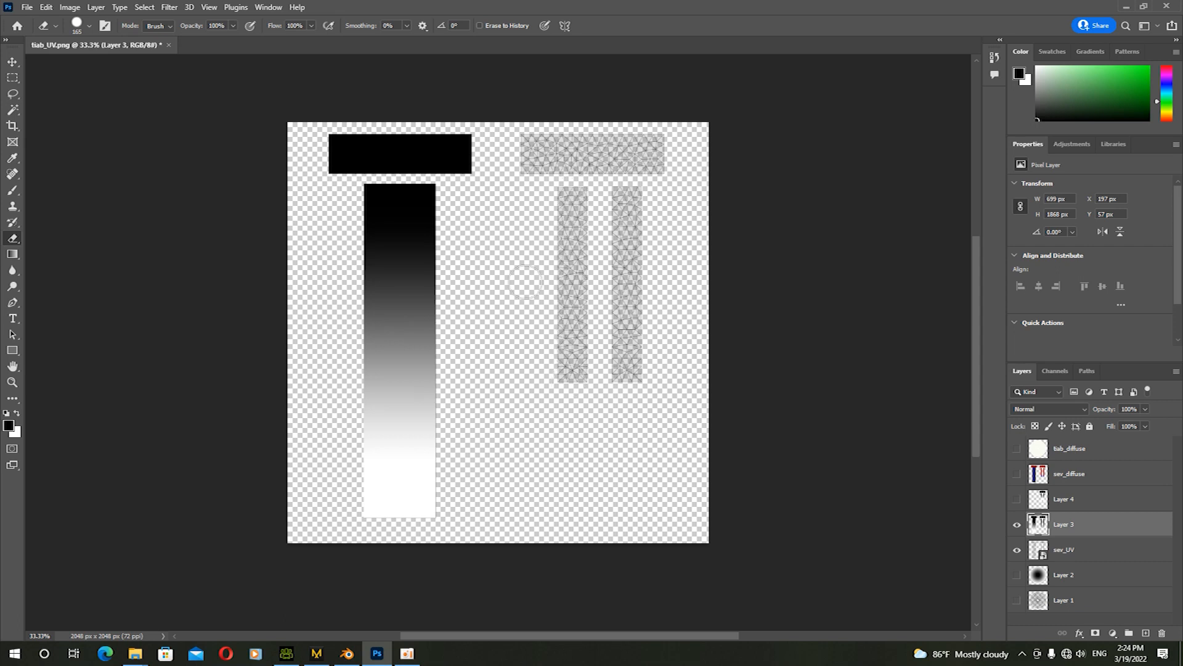
Fill the transparent area around the gradient islands on Layer 3 with black using the Paint Bucket tool
right_click(13, 239)
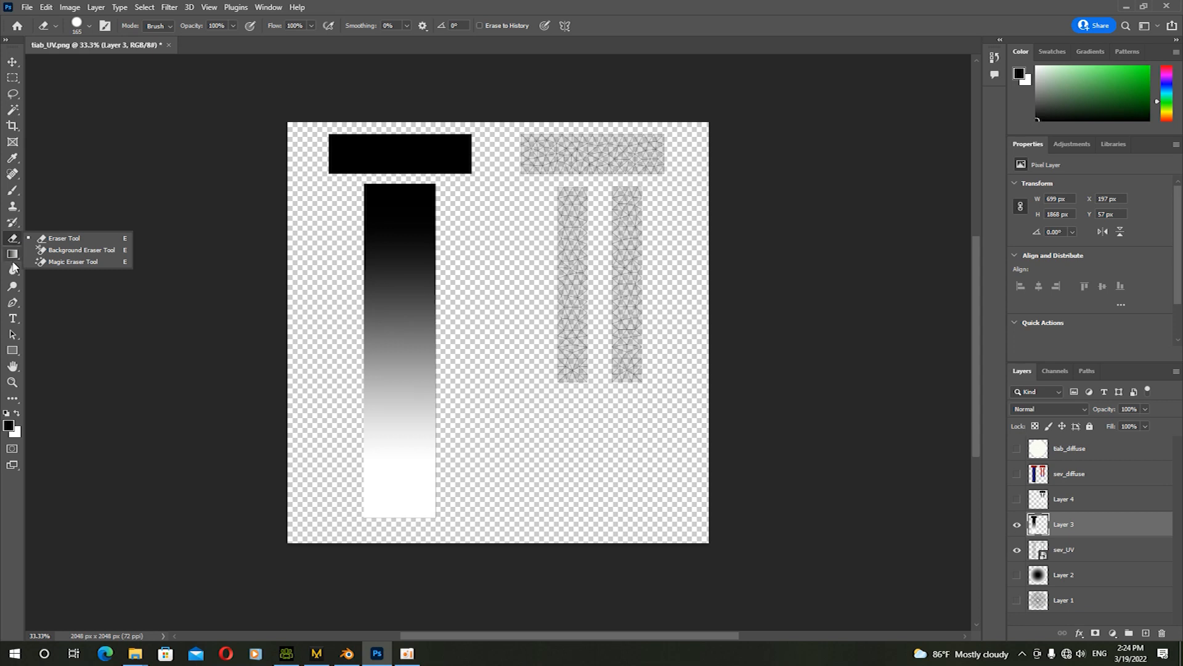
left_click(13, 254)
right_click(13, 254)
left_click(49, 266)
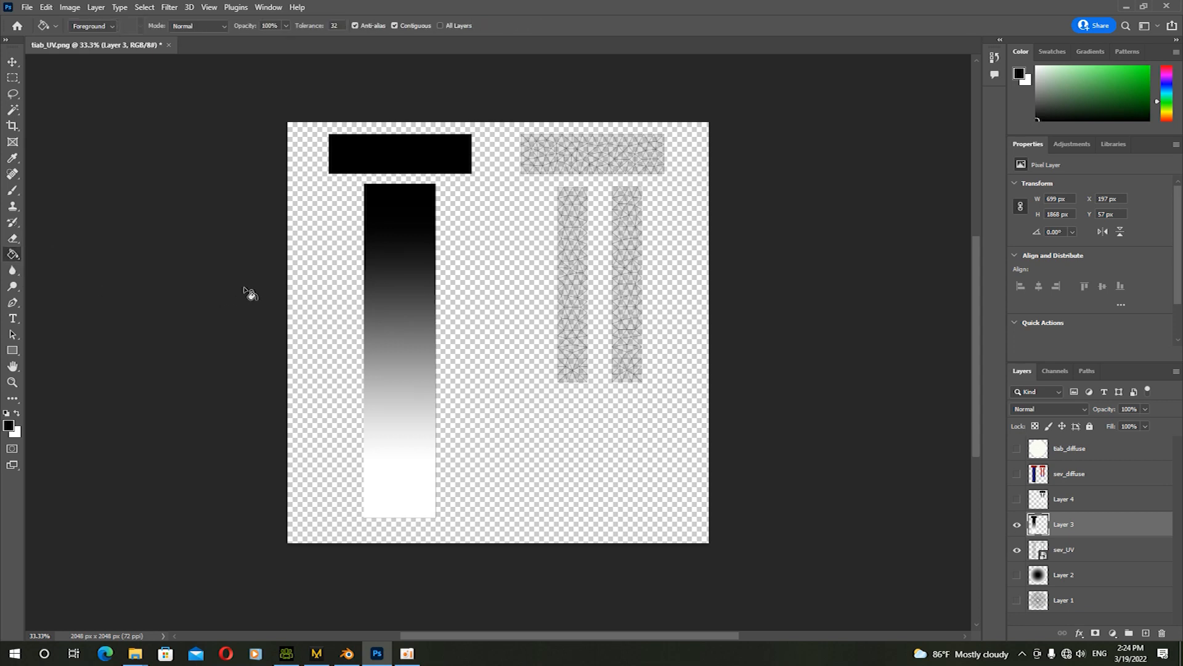
left_click(298, 271)
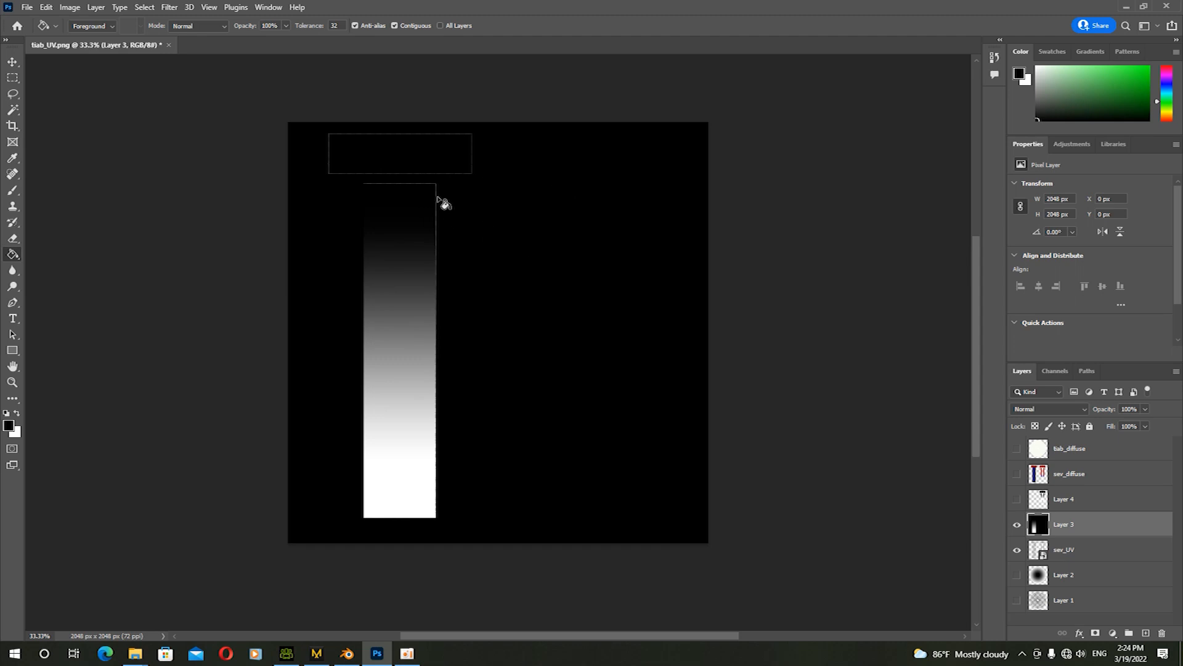
Show Layer 4 over the black-filled Layer 3 and hide the sev_UV layer
scroll(443, 204, "down", 1)
left_click(1018, 500)
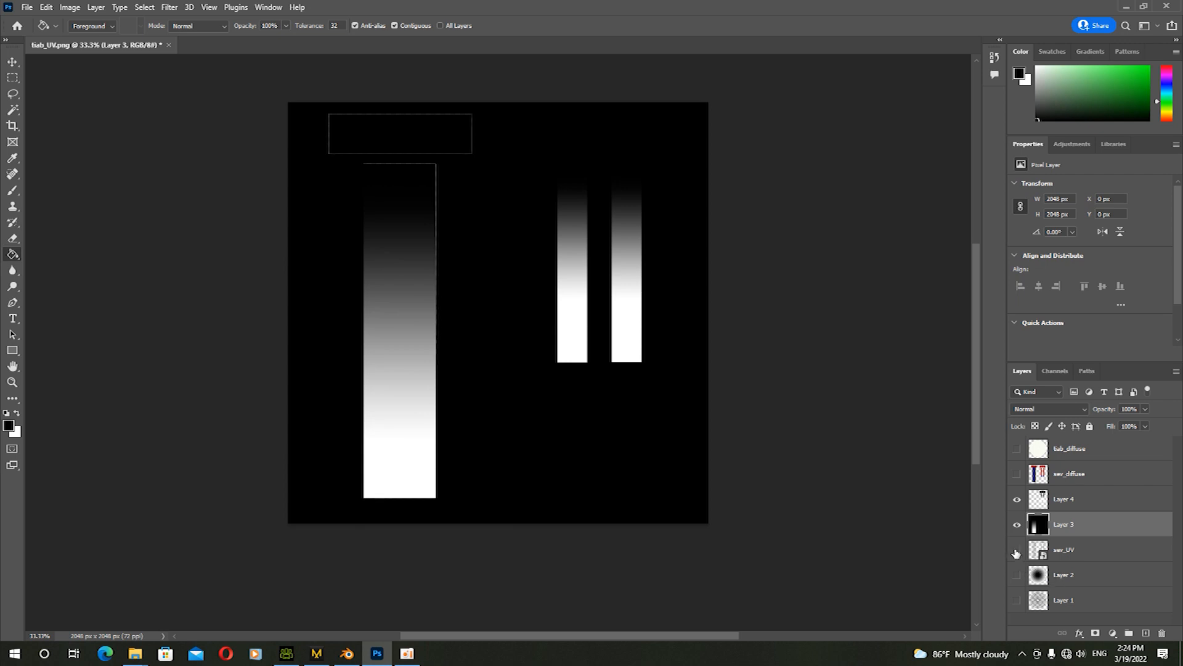
left_click(1017, 501)
left_click(1017, 501)
scroll(428, 202, "down", 2)
scroll(423, 201, "up", 1)
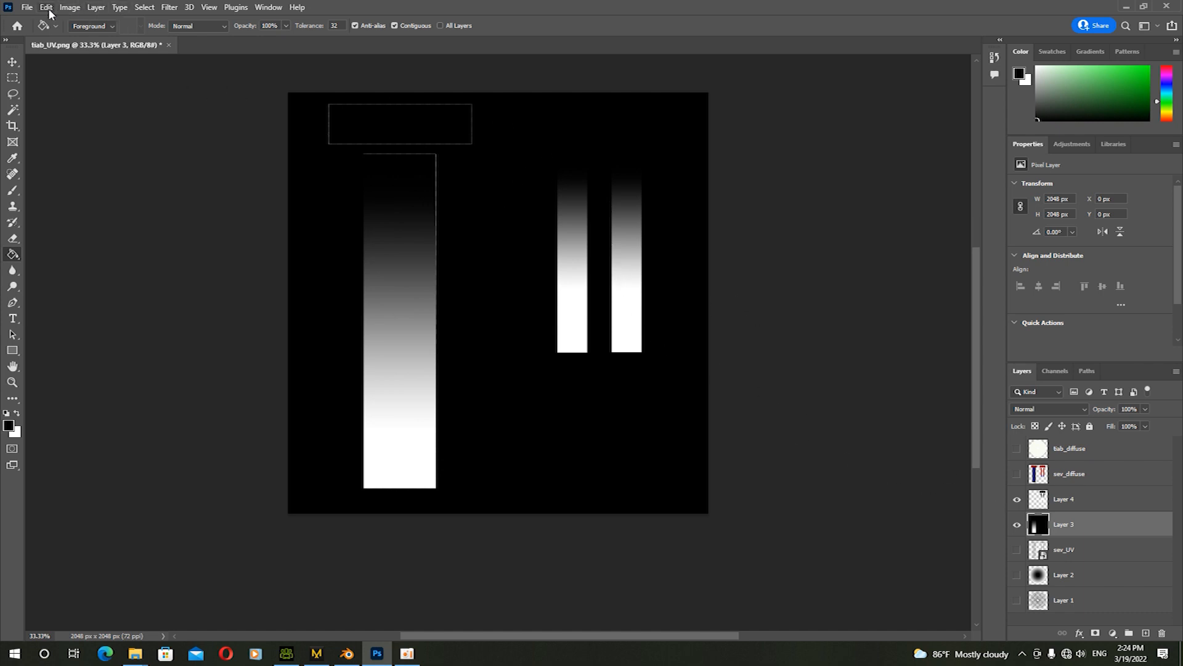
Save a PNG copy of the gradient map as sev_WM in folder y with the large file size option, and minimize Photoshop
left_click(27, 7)
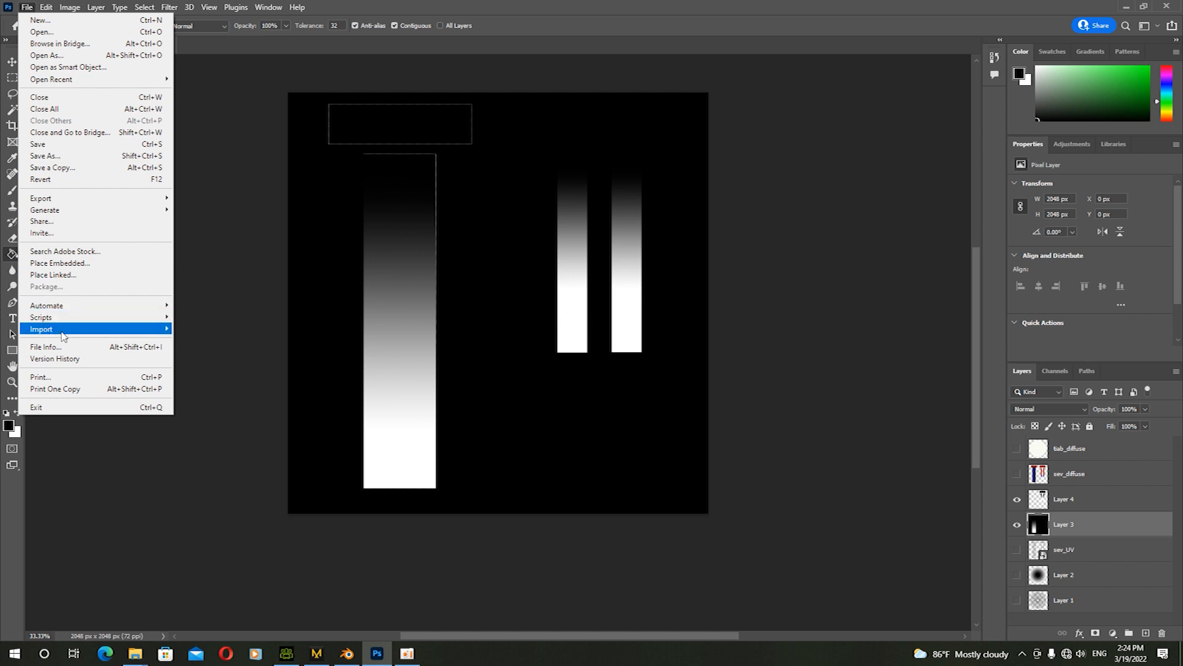
left_click(52, 167)
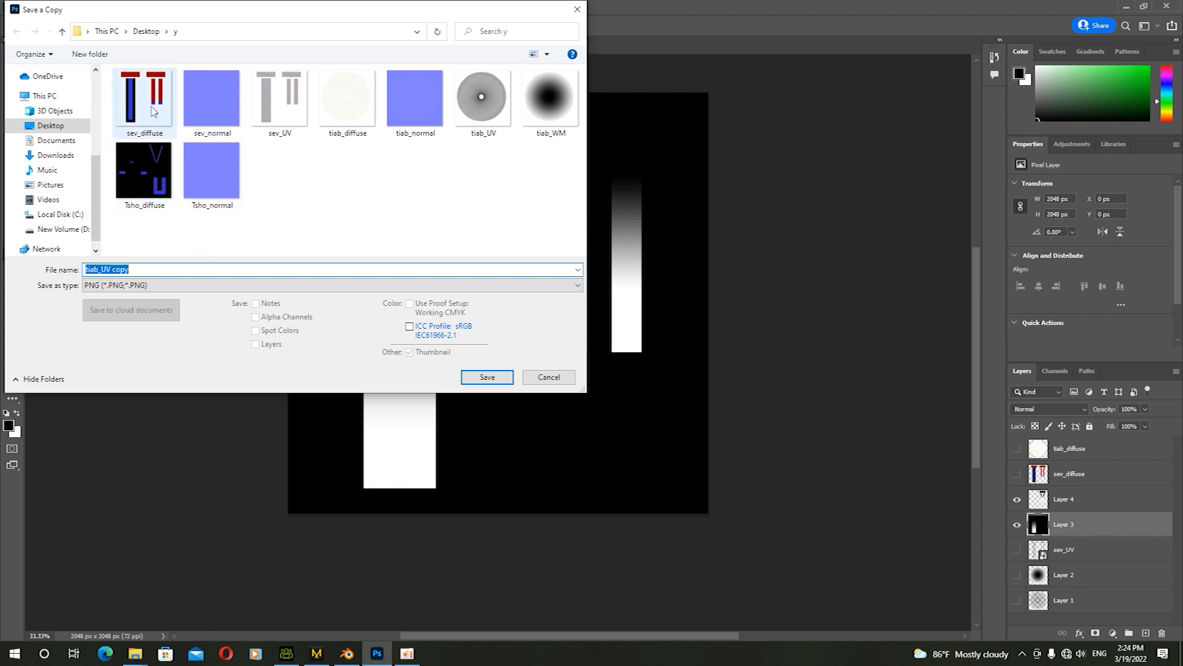
left_click(280, 101)
double_click(108, 270)
left_click(113, 270)
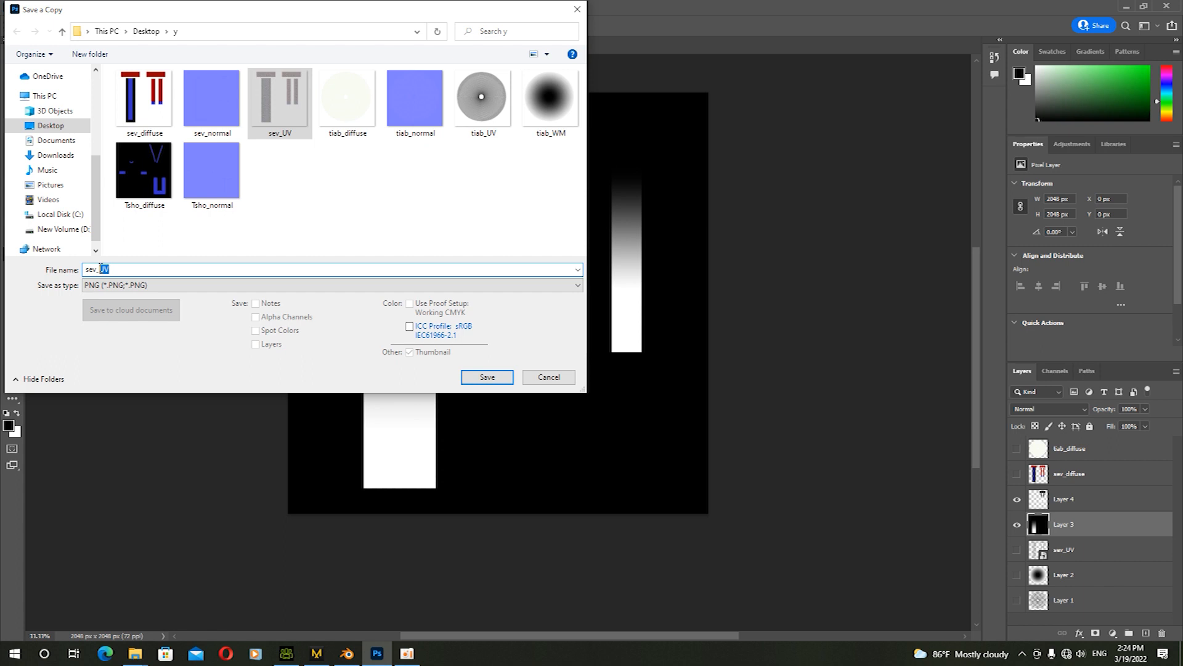
type("WM")
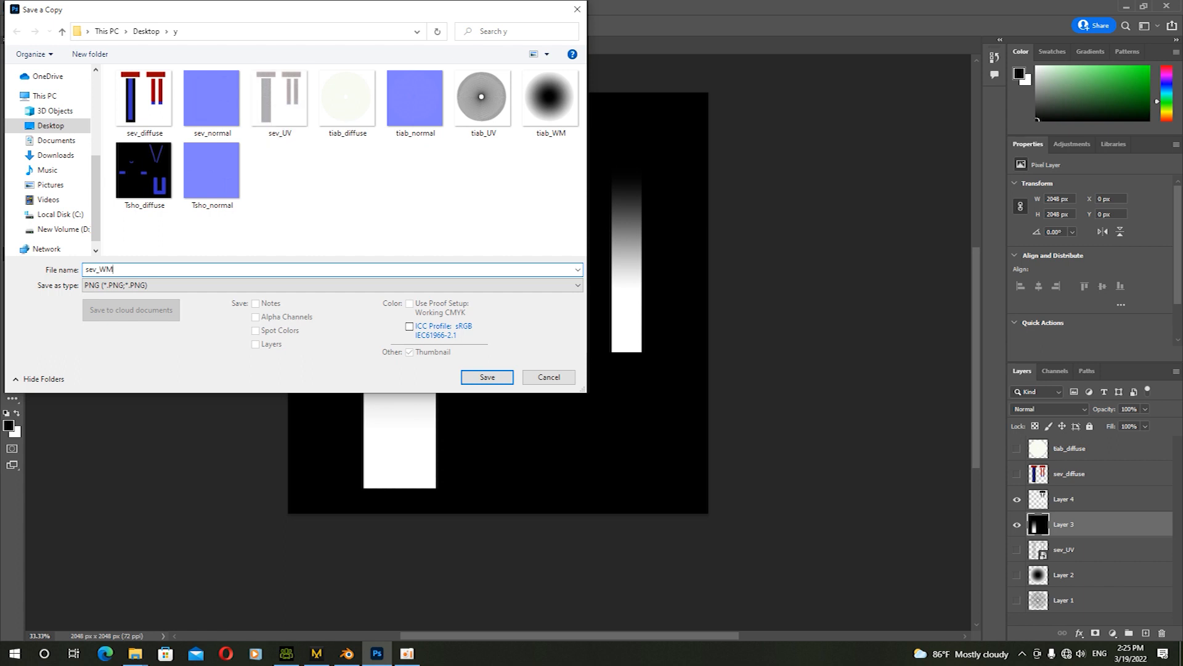
left_click(494, 378)
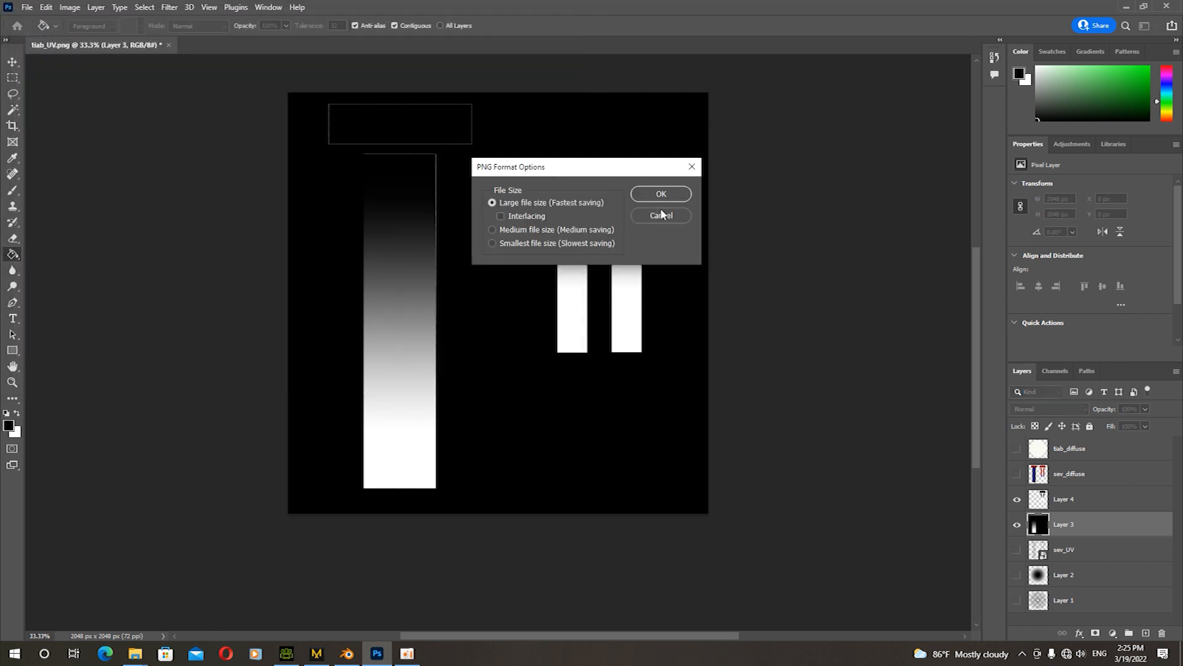
left_click(662, 195)
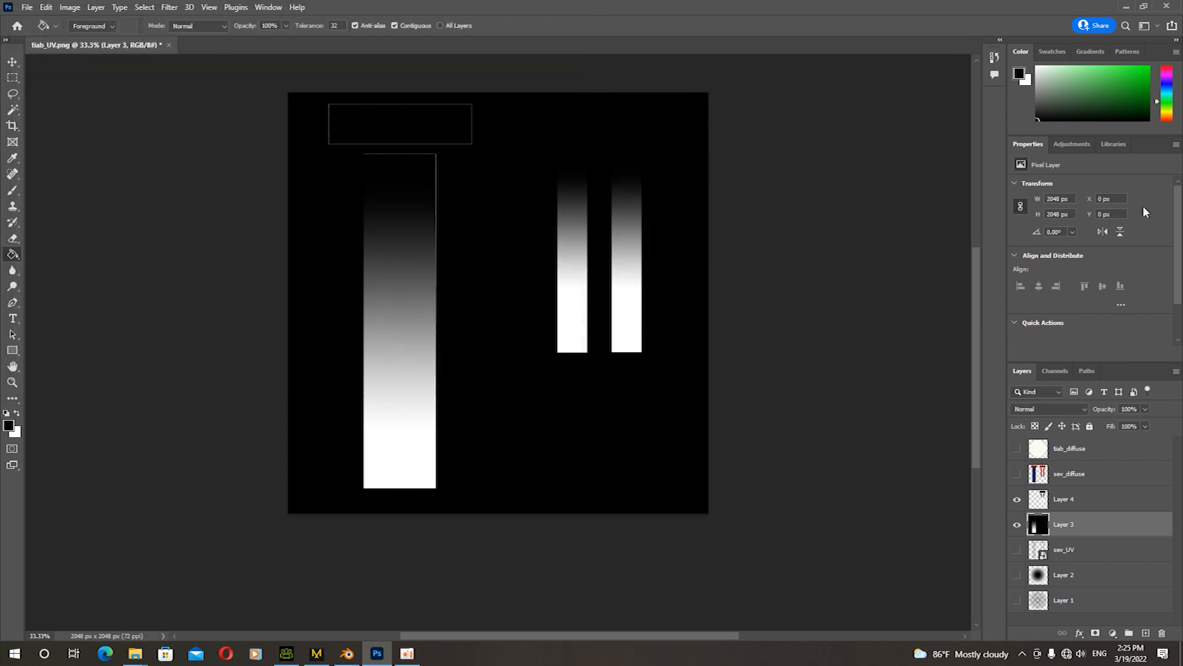
left_click(1126, 7)
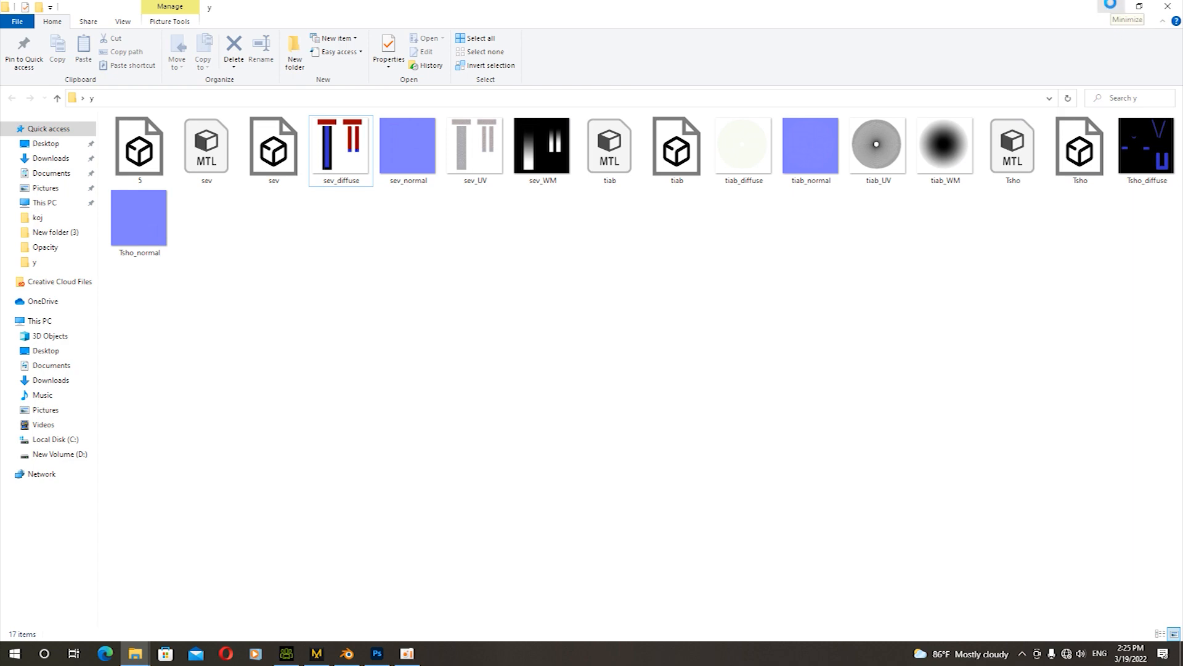
left_click(1110, 6)
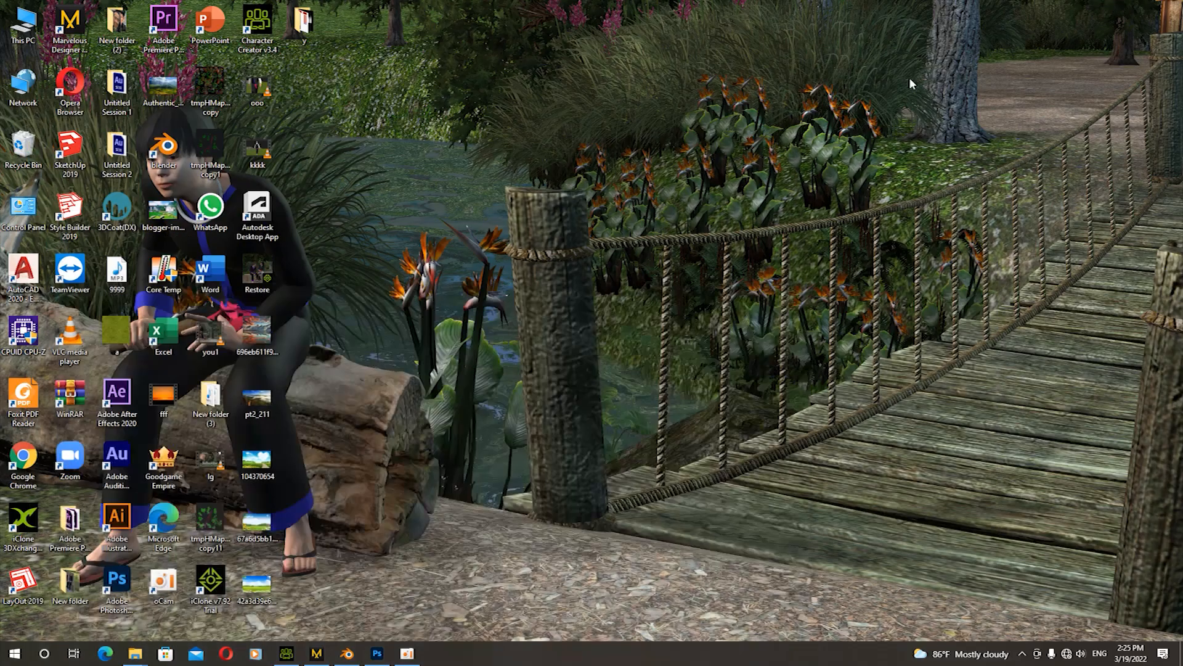
right_click(608, 129)
left_click(641, 158)
right_click(543, 106)
left_click(574, 141)
right_click(542, 106)
left_click(573, 141)
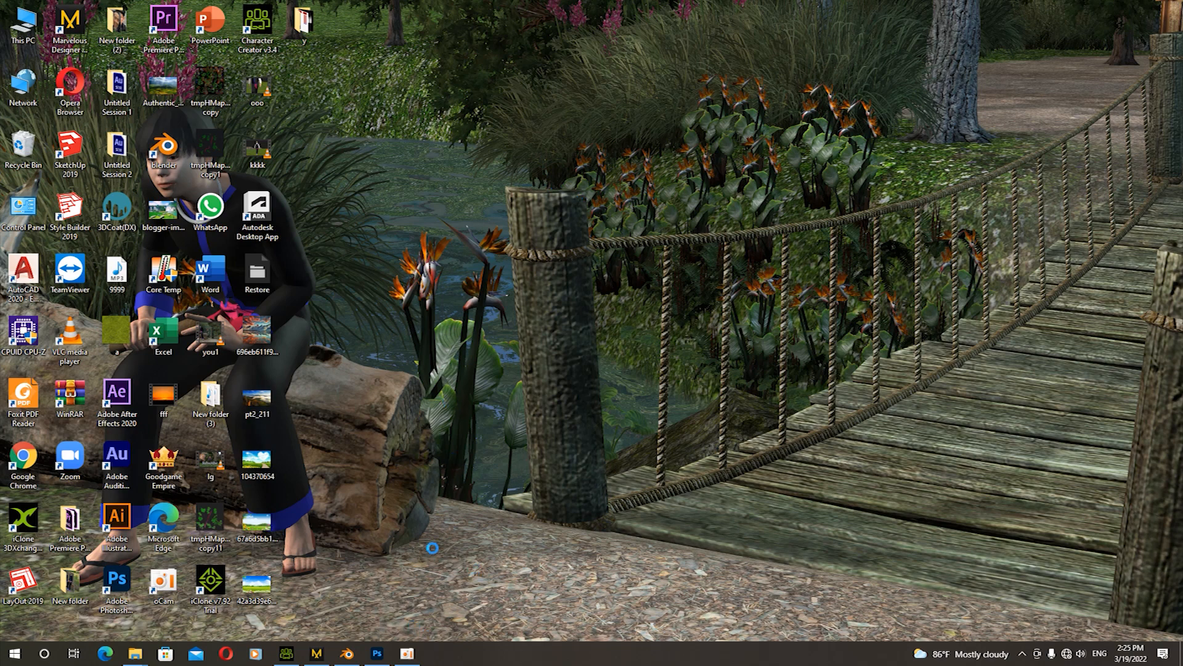
mouse_move(410, 659)
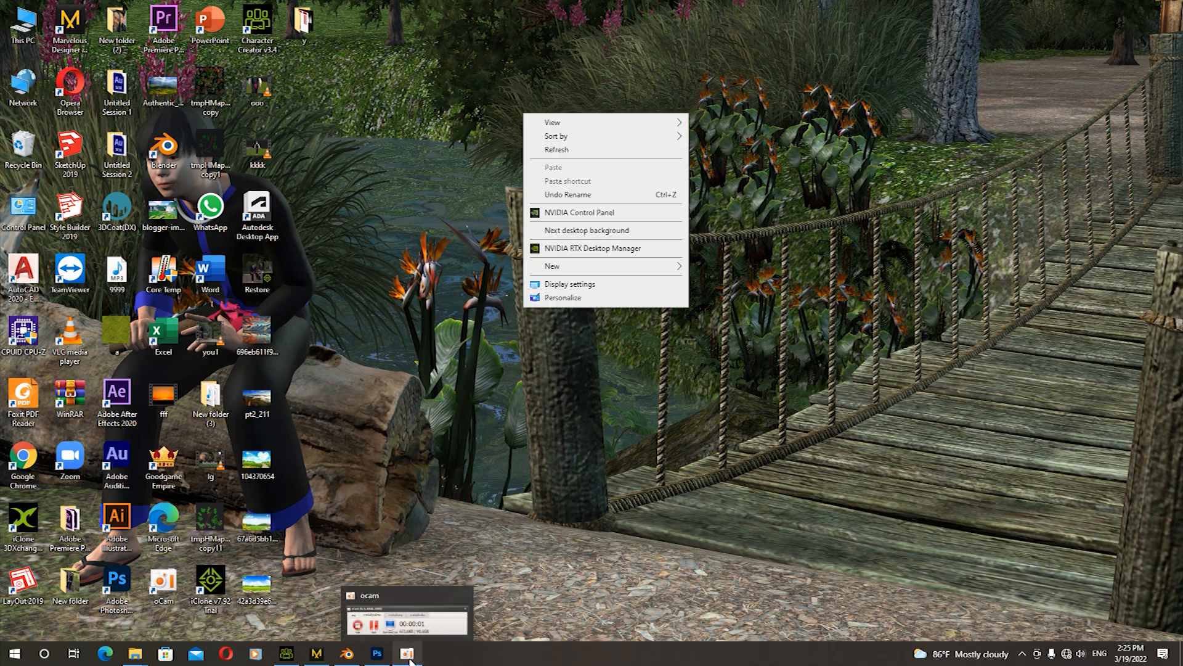
left_click(546, 151)
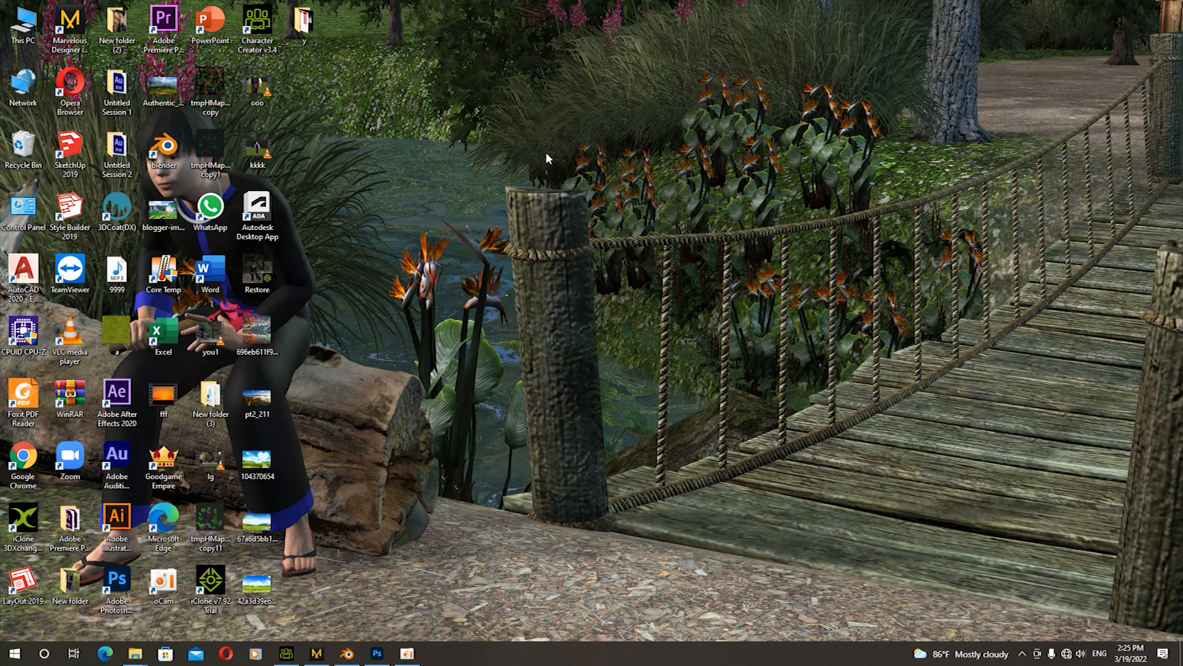
mouse_move(416, 654)
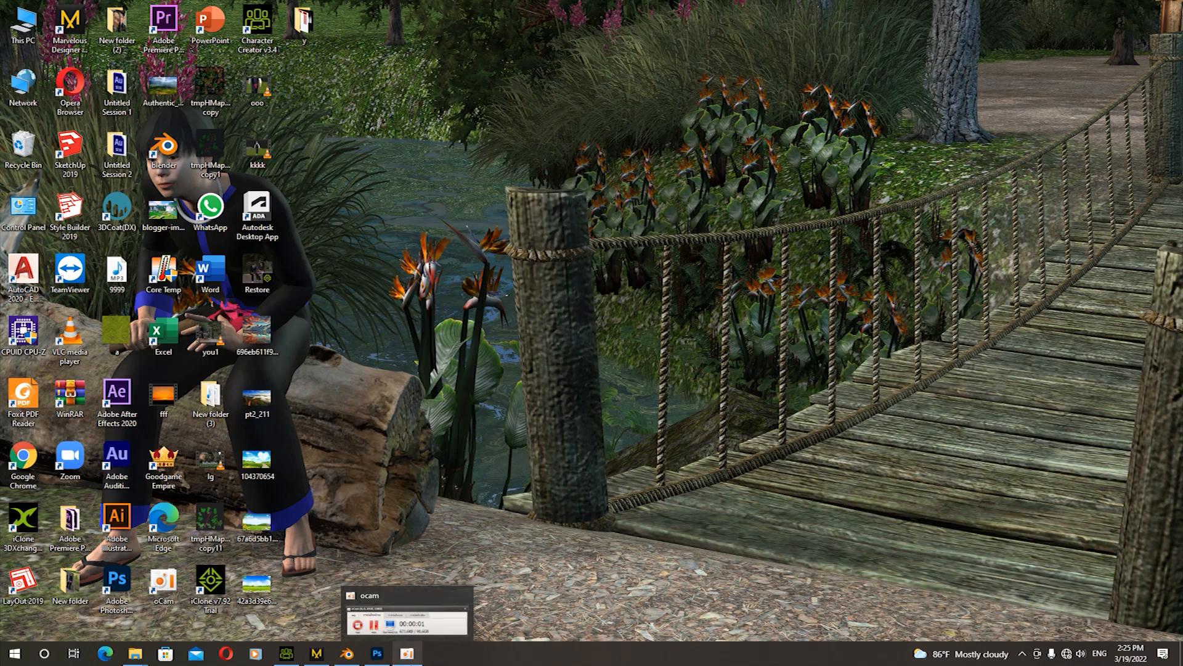
left_click(407, 654)
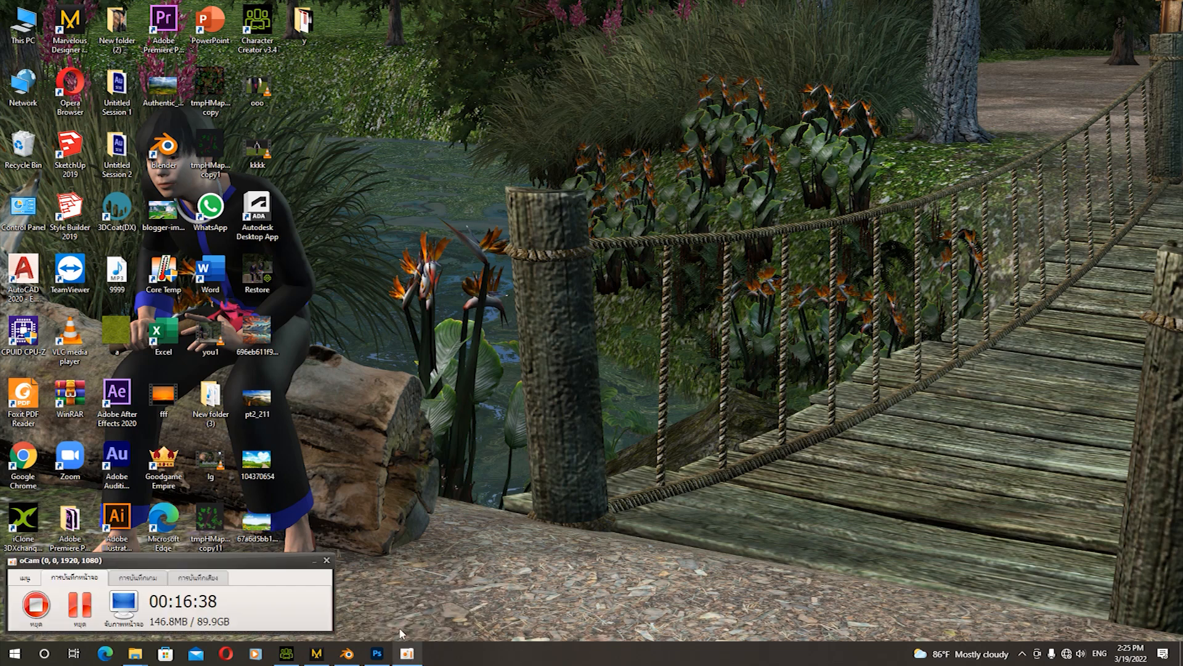
left_click(80, 610)
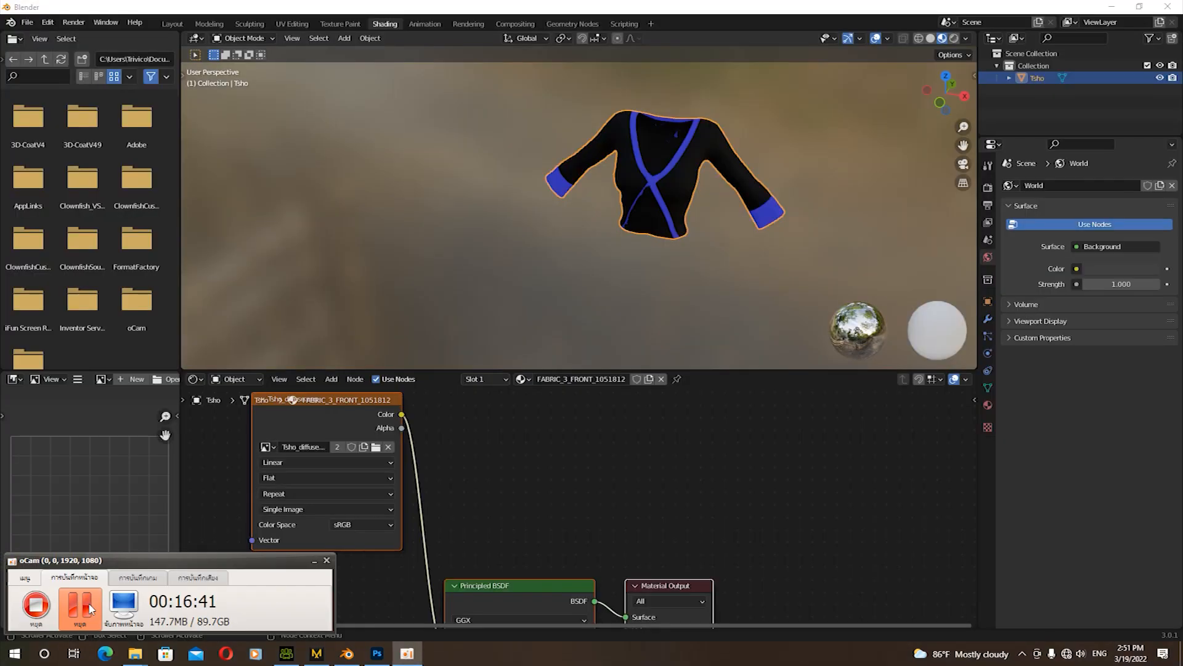
left_click(314, 562)
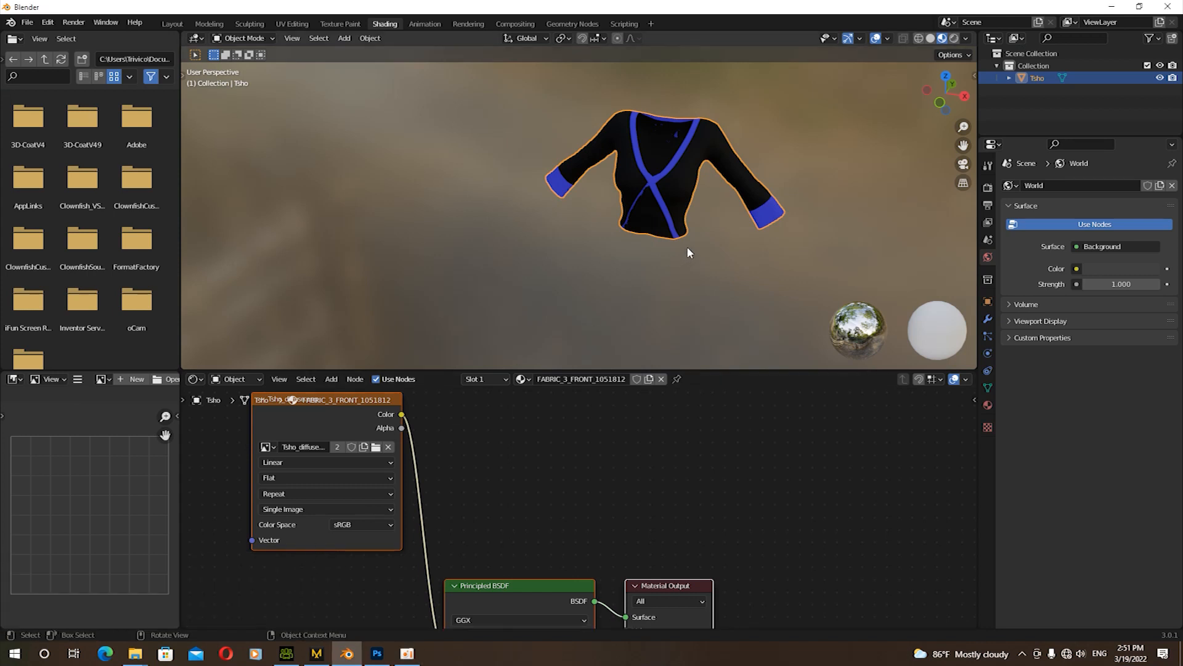
Load Tsho_diffuse.png from folder y into the image texture of the Tsho top's FABRIC_3_FRONT_1051812 material
scroll(676, 197, "up", 3)
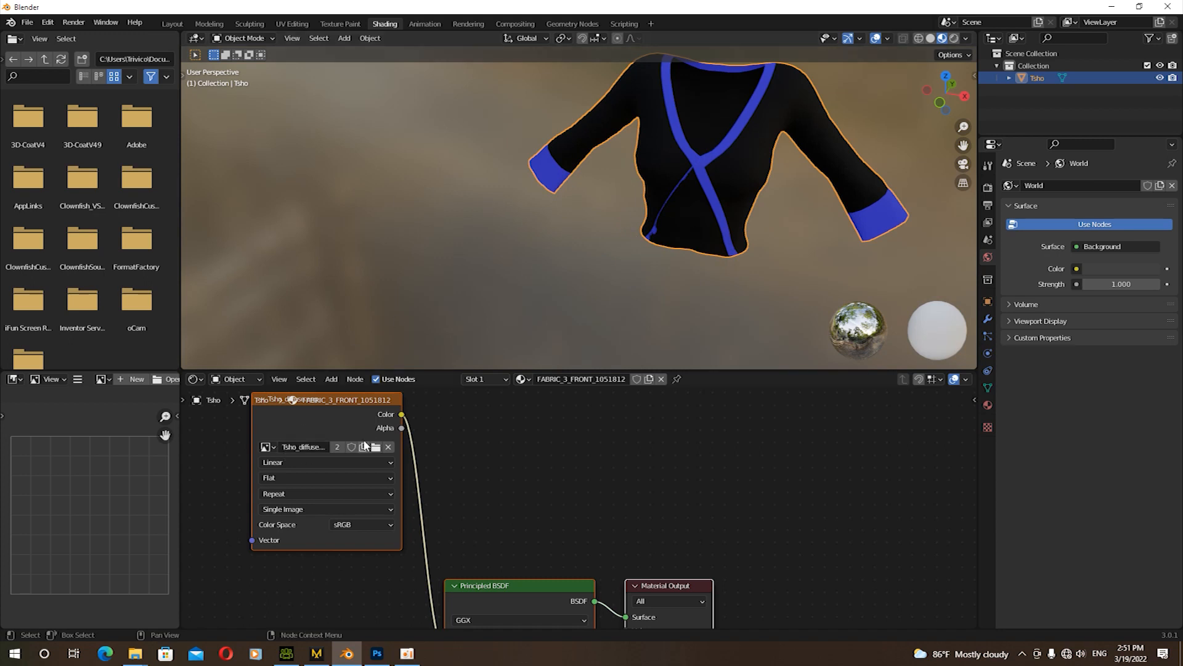
left_click(486, 379)
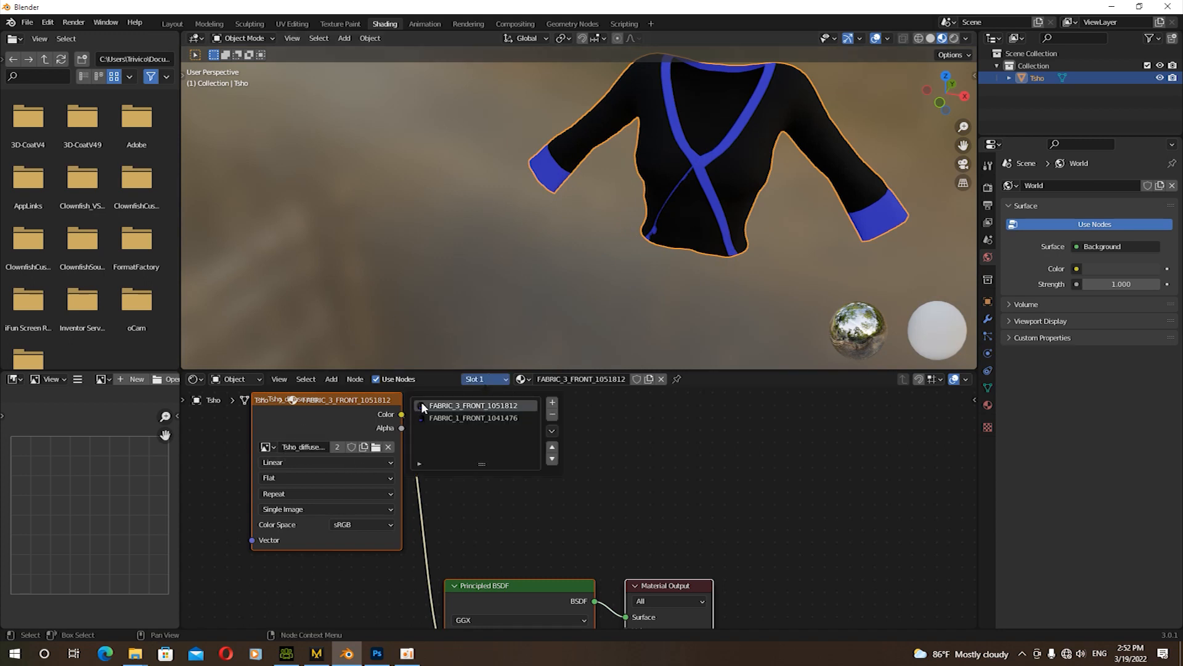
left_click(375, 446)
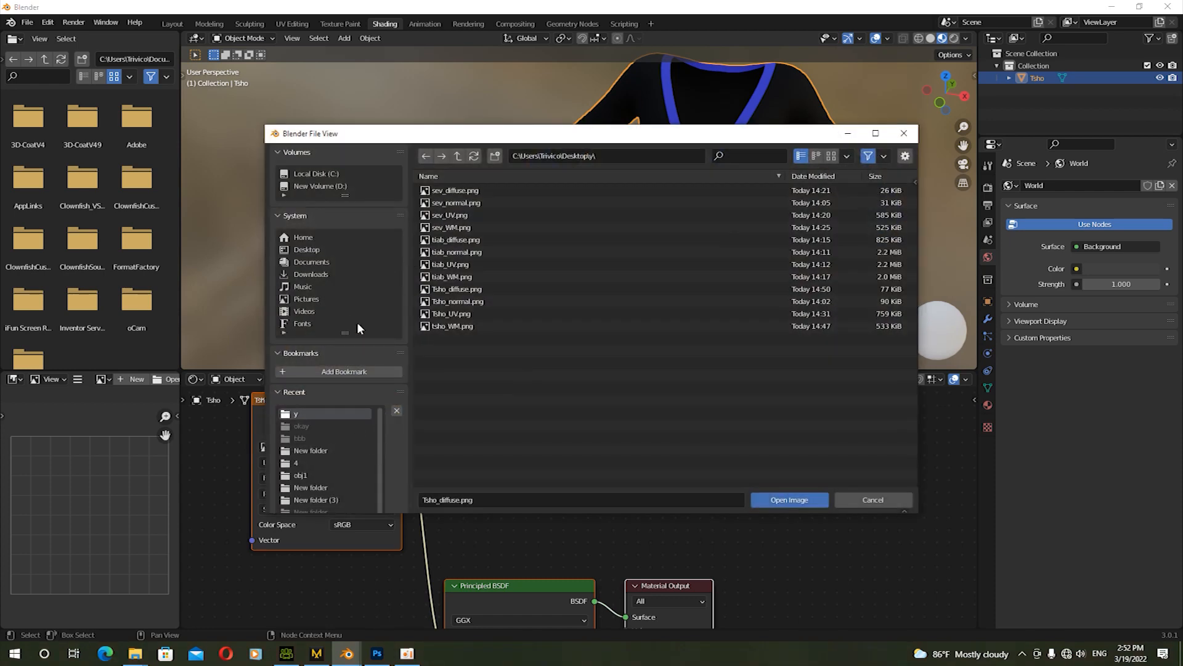
left_click(478, 290)
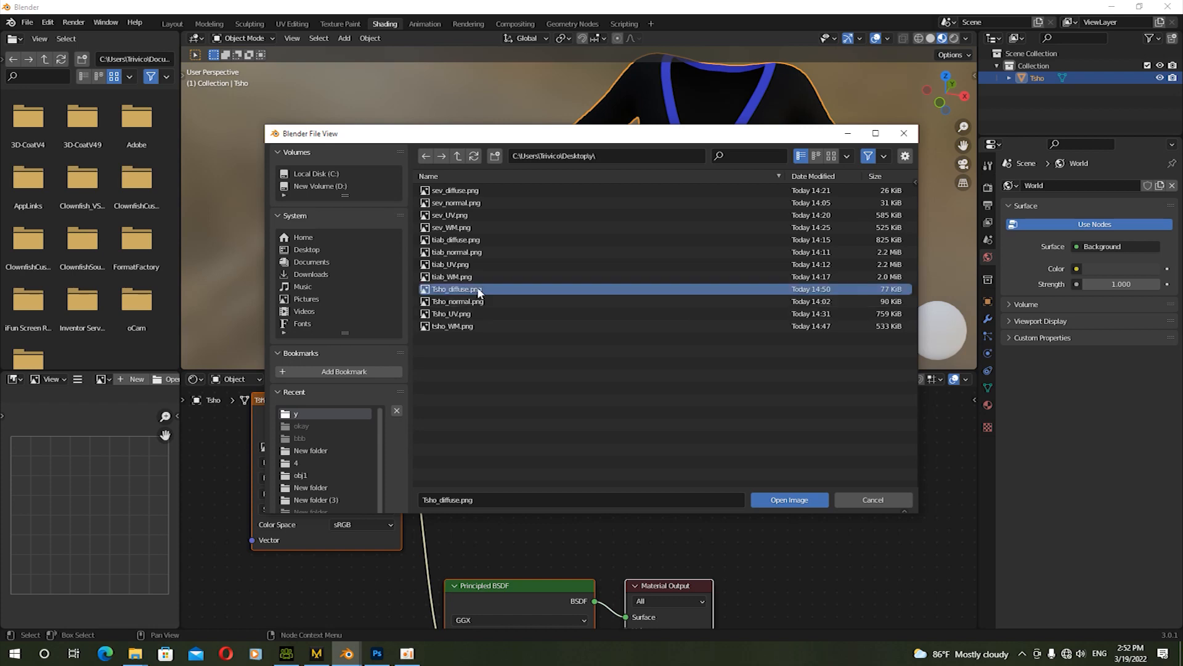
left_click(774, 501)
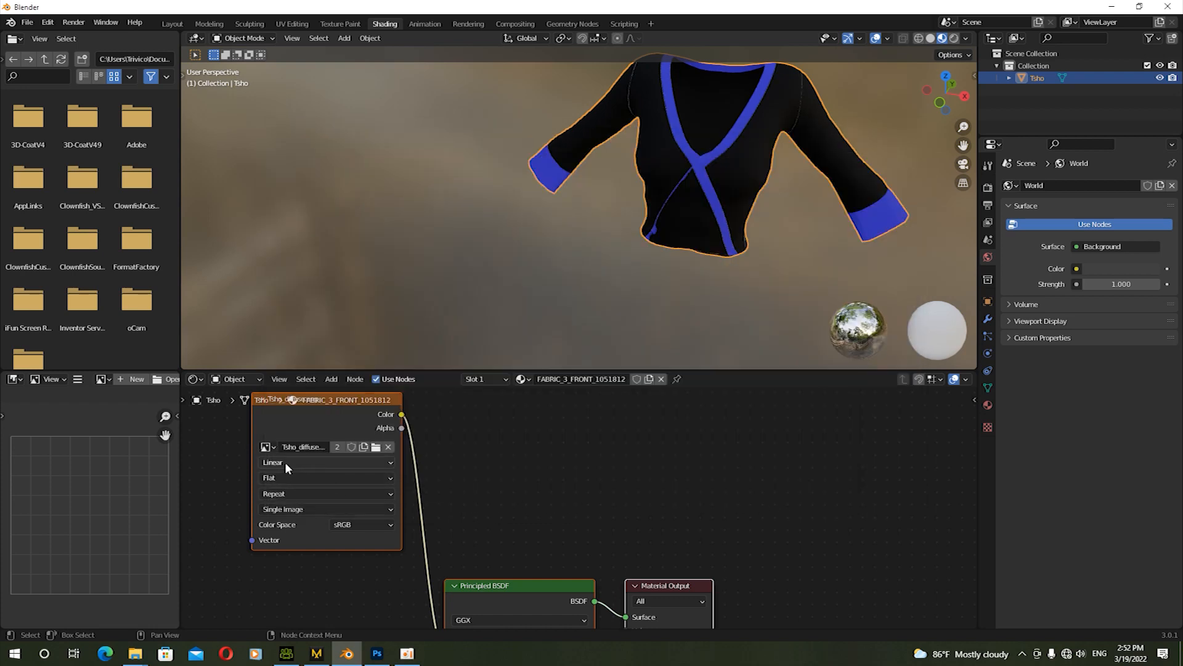
left_click(274, 446)
left_click(275, 478)
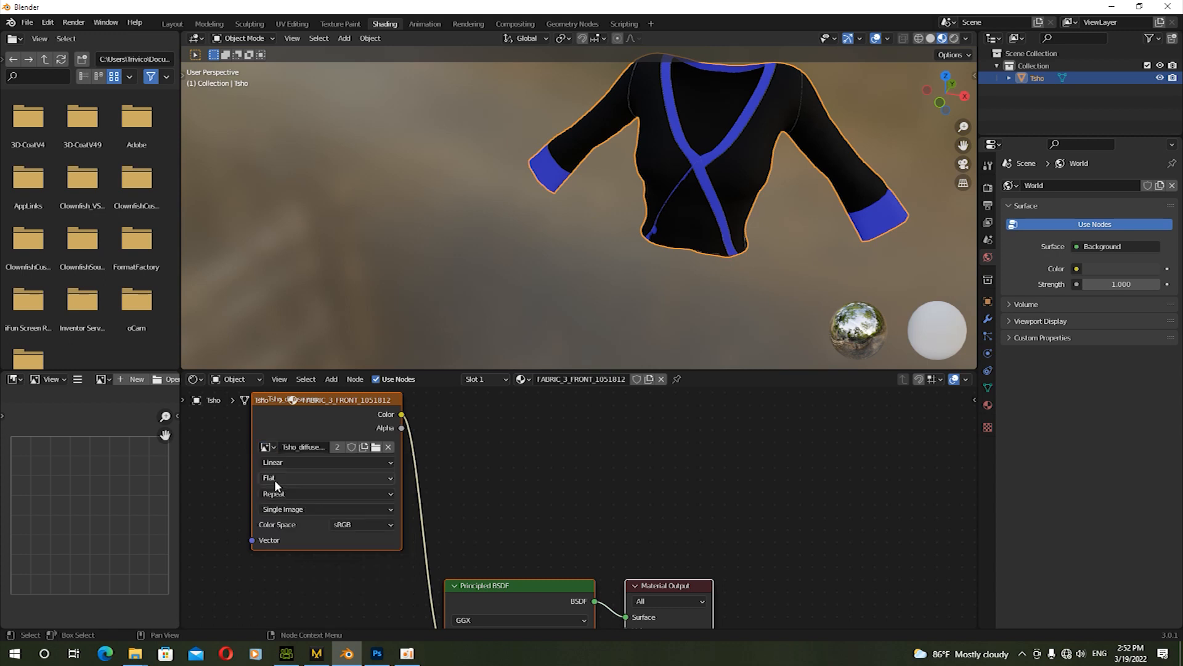
Switch to the FABRIC_1_FRONT_1041476 material in slot 2 and assign Tsho_diffuse.png to its image texture
left_click(481, 380)
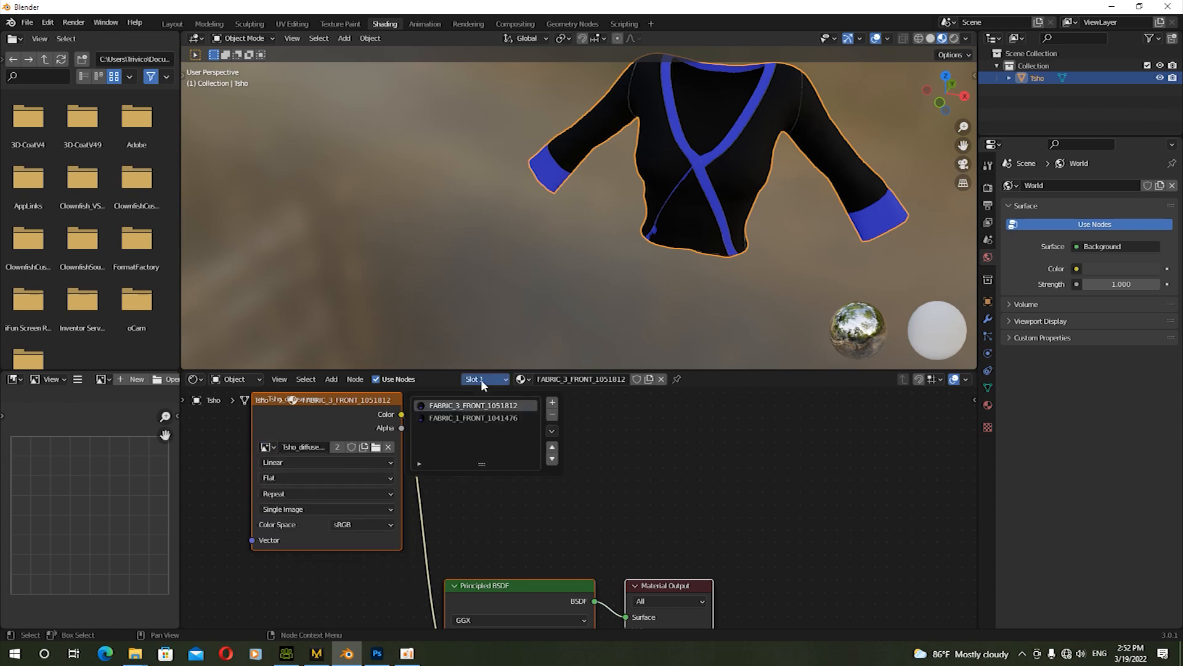
left_click(476, 418)
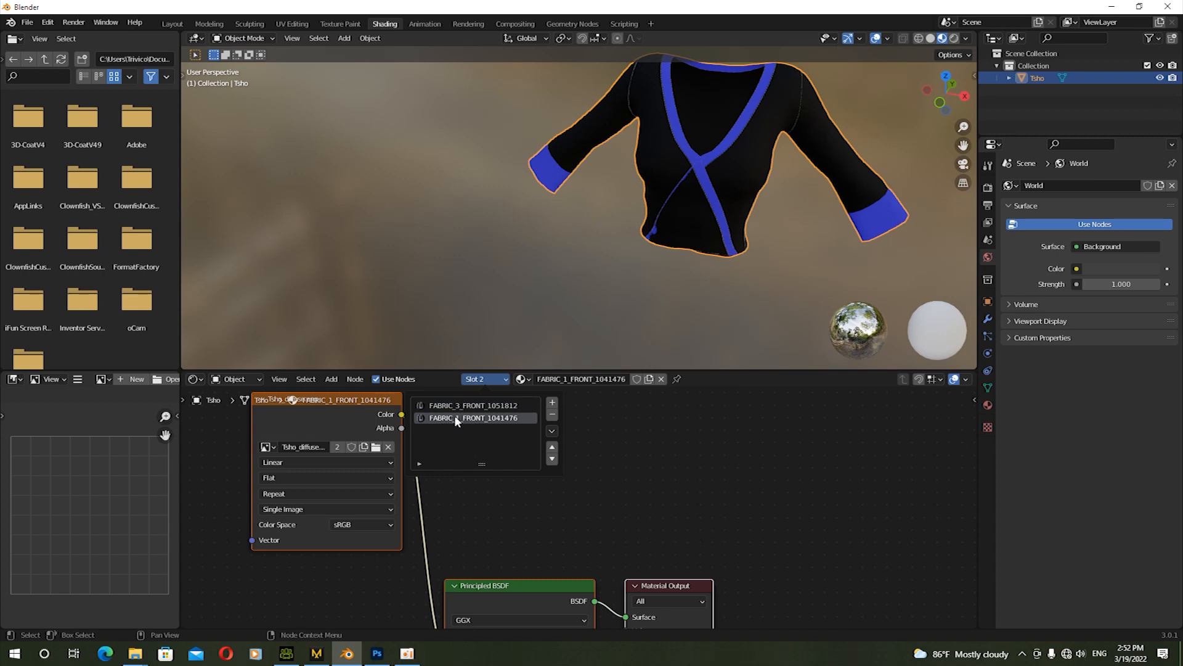
left_click(269, 447)
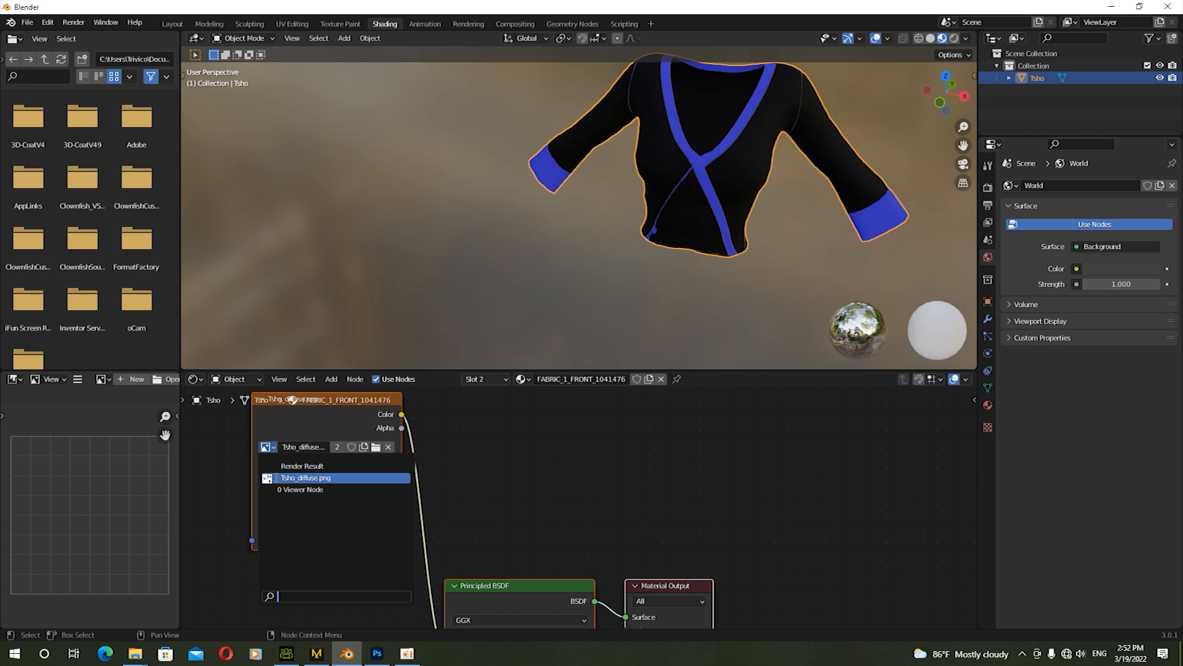
left_click(274, 476)
Examine the diffuse texture and the seams on the front and side of the Tsho top
left_click_drag(956, 105, 886, 108)
scroll(624, 211, "up", 5)
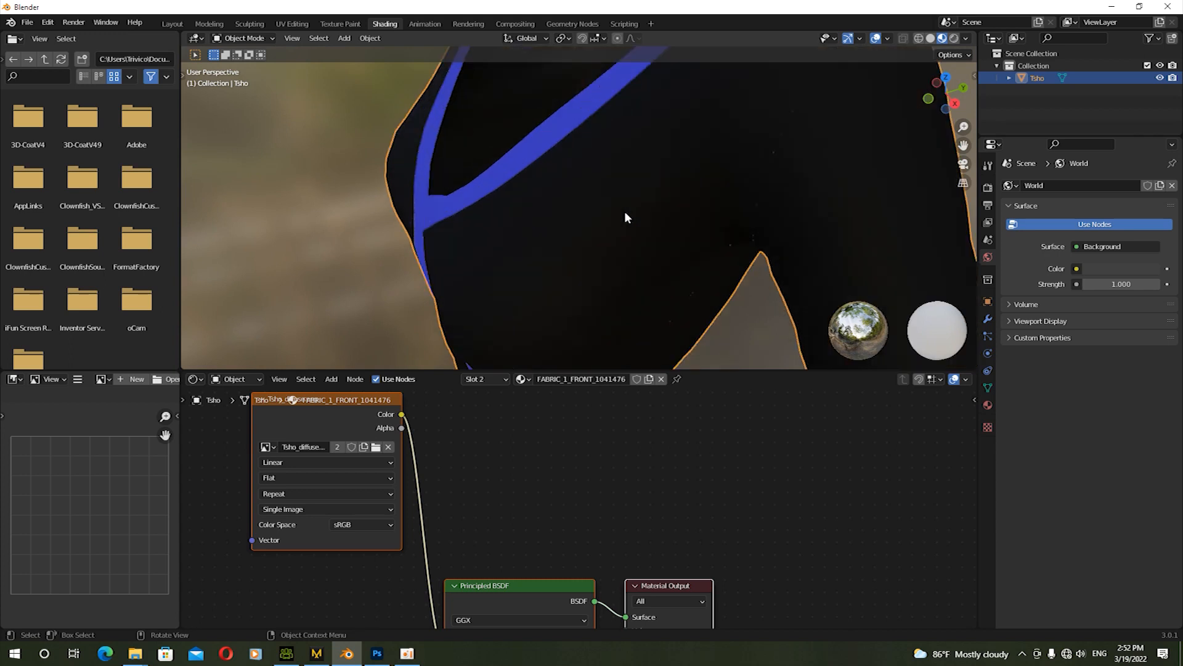
scroll(637, 218, "down", 4)
scroll(647, 233, "up", 2)
scroll(648, 235, "up", 1)
scroll(674, 245, "down", 4)
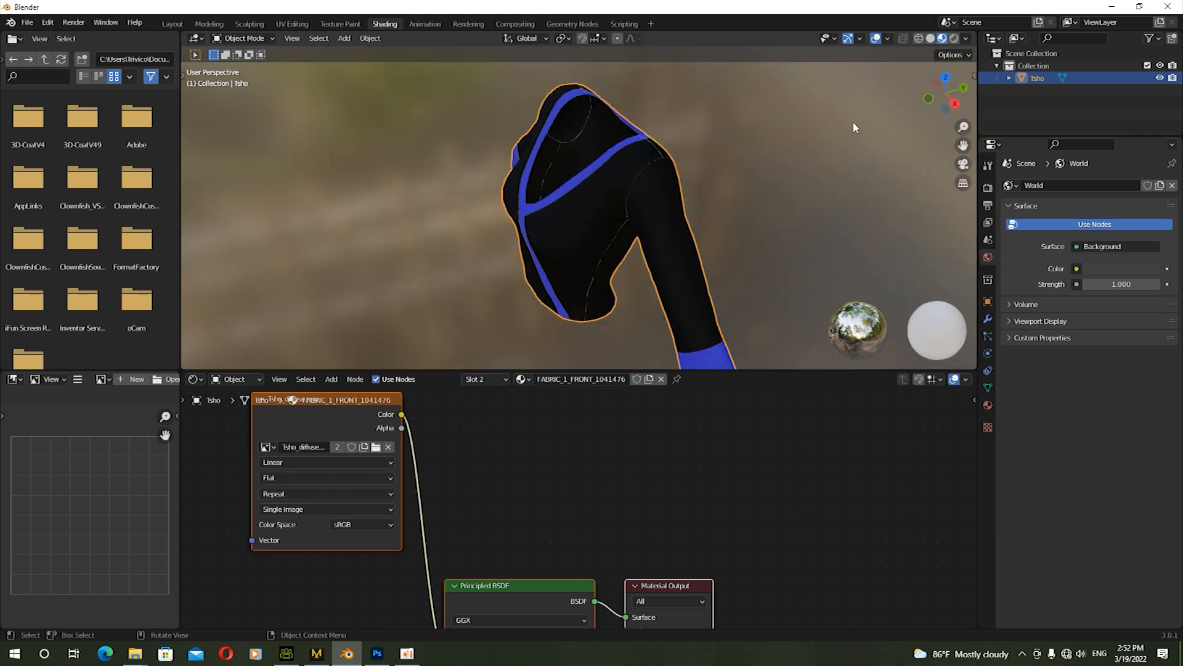
left_click_drag(932, 106, 907, 113)
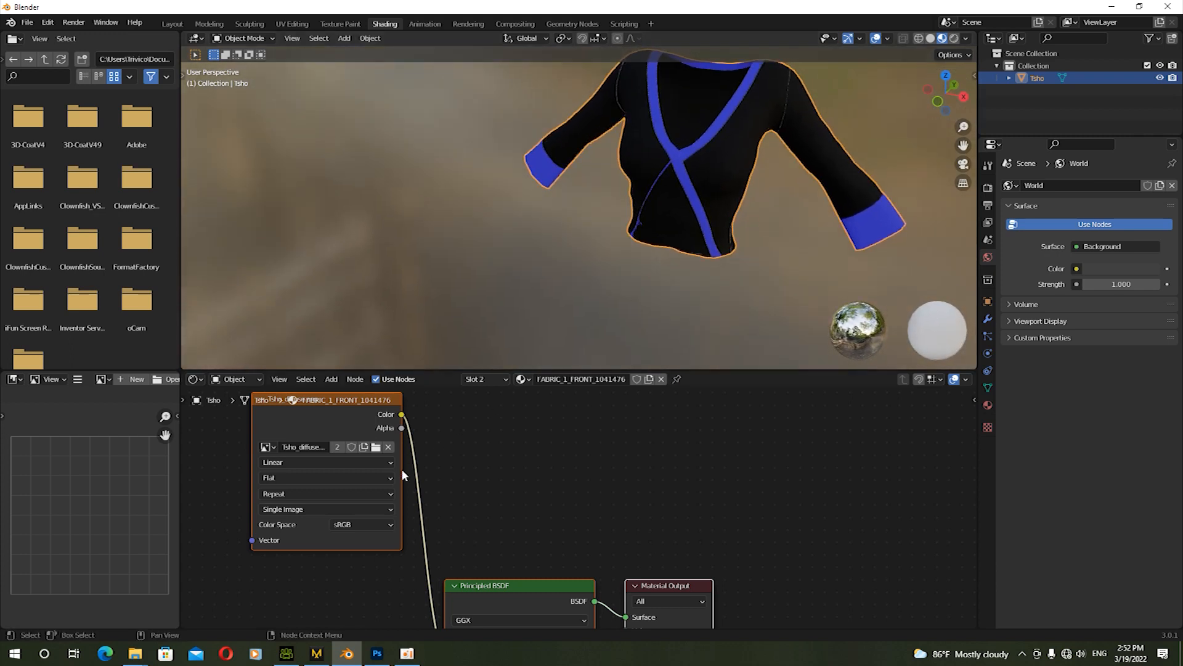
Return to material slot 1 and export the top as a Wavefront OBJ, overwriting Tsho.obj in folder y
left_click(505, 378)
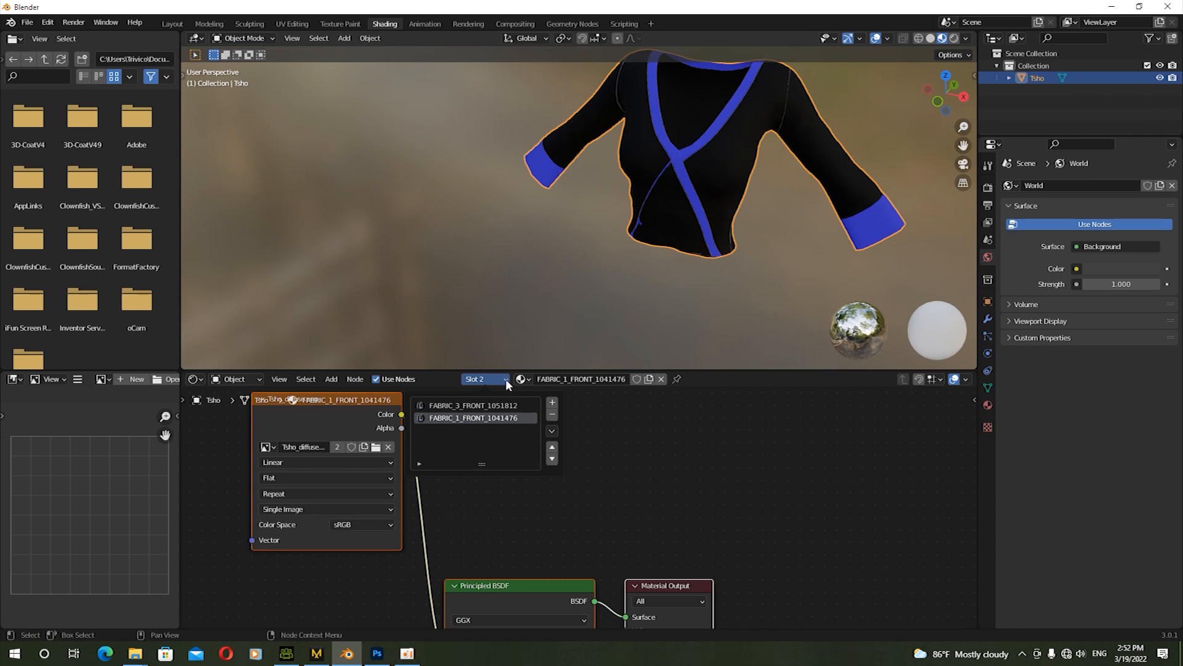
left_click(552, 418)
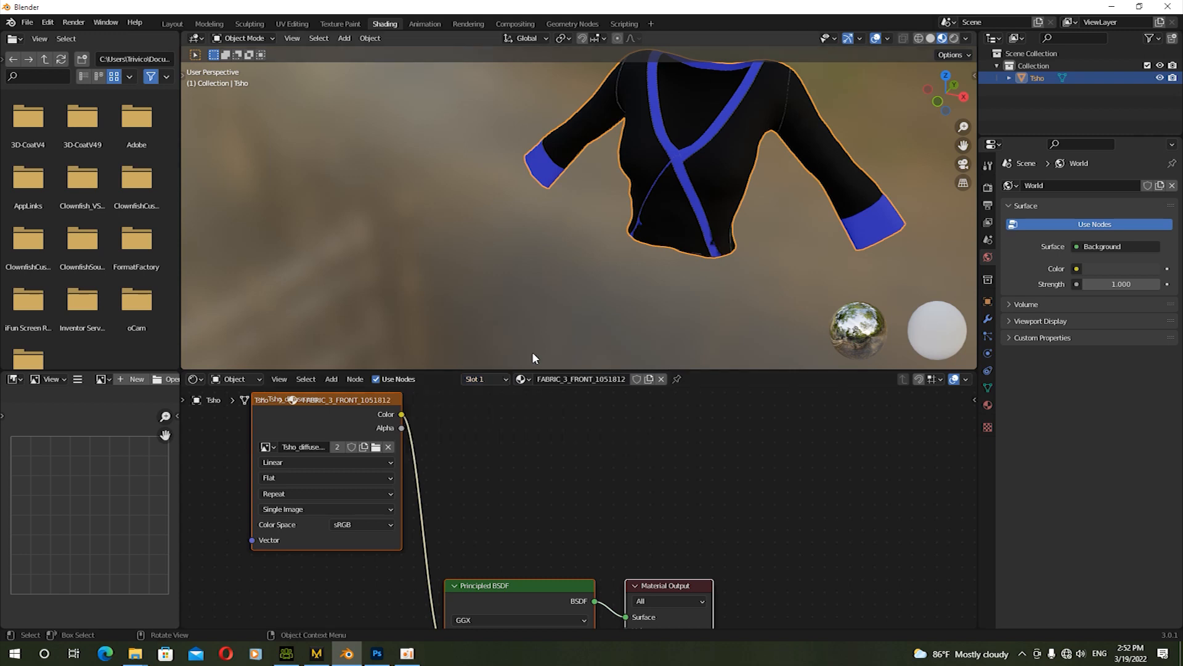
left_click(27, 22)
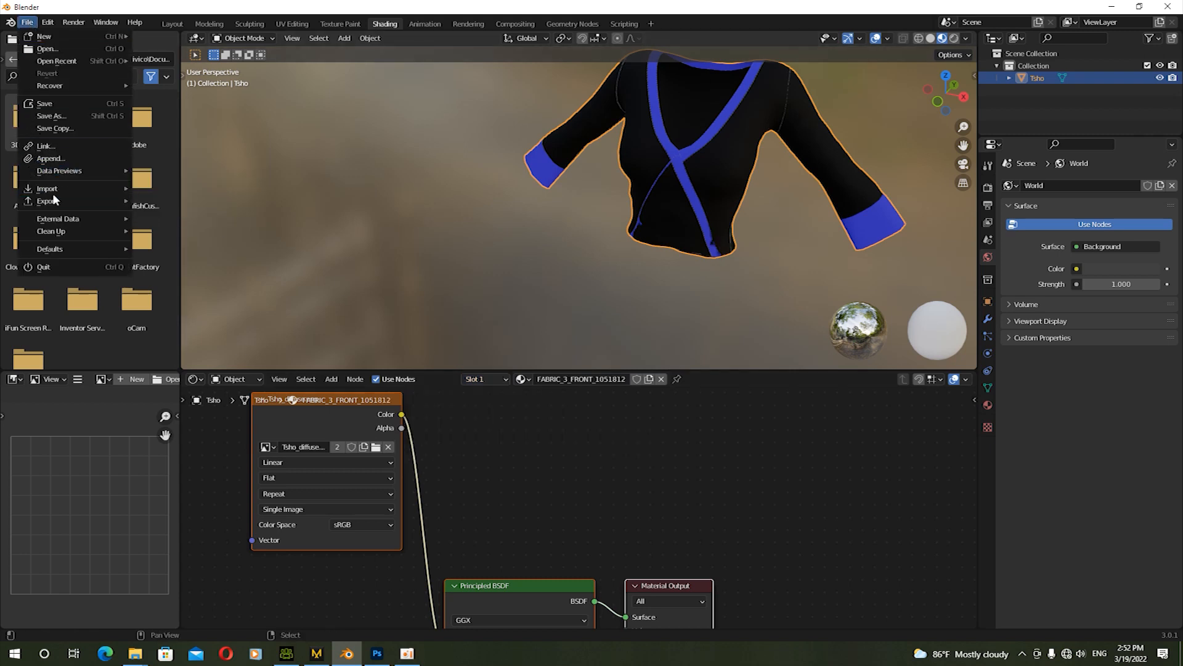
mouse_move(77, 200)
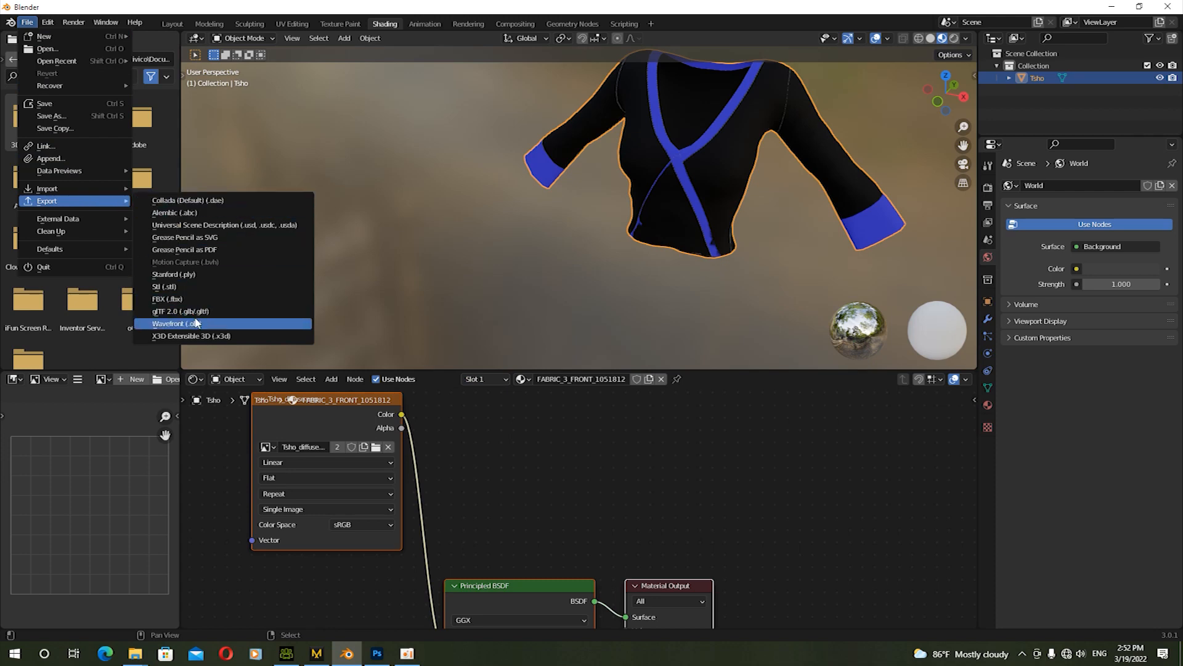
left_click(185, 323)
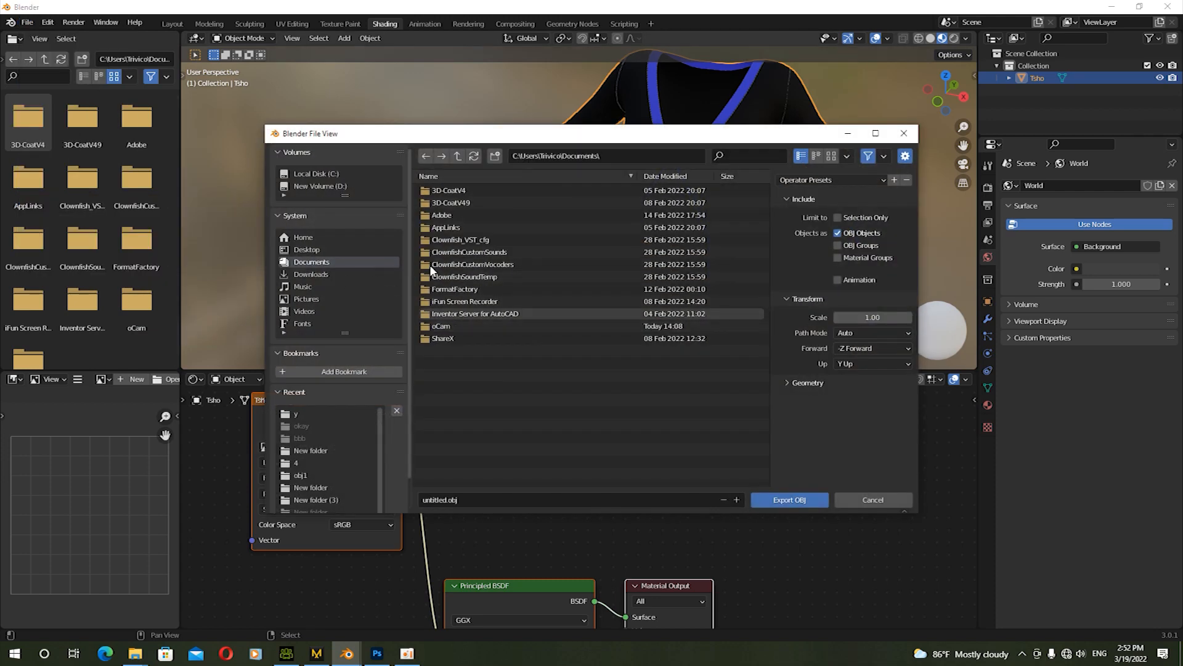
left_click(309, 248)
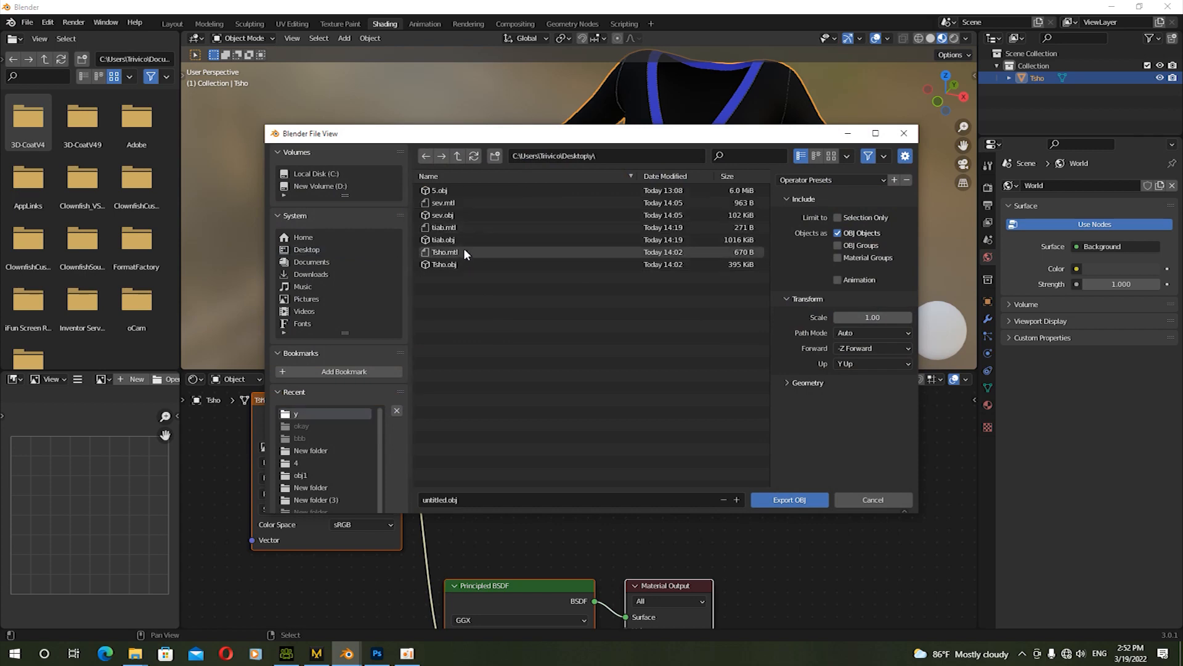
left_click(467, 266)
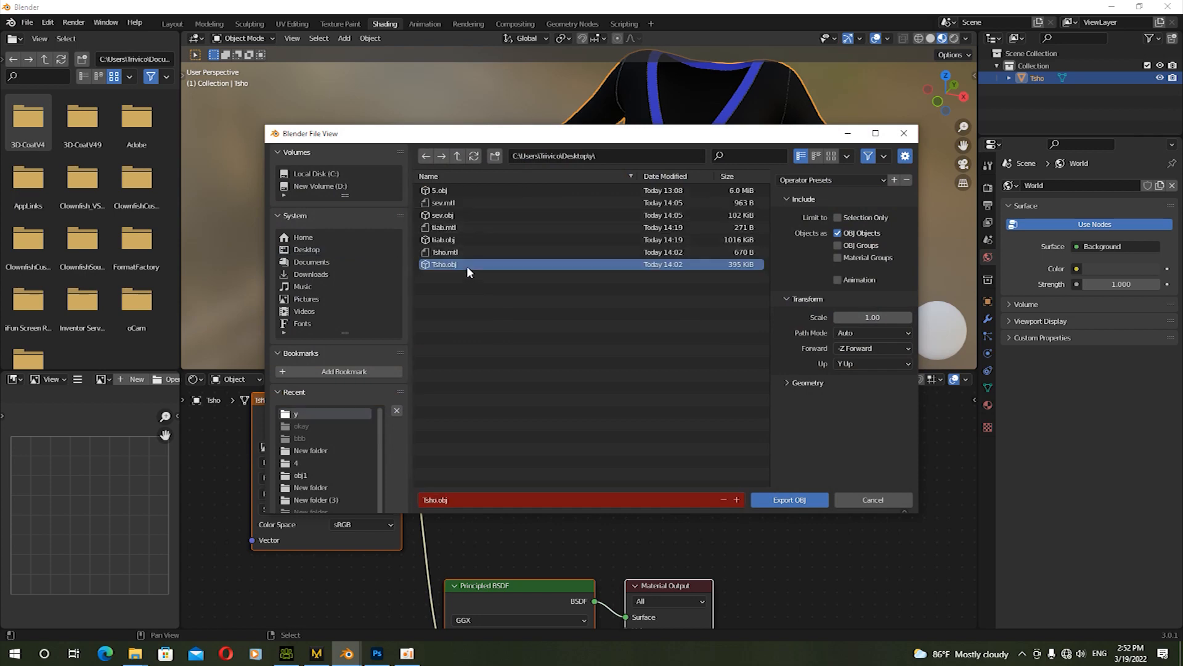
left_click(789, 499)
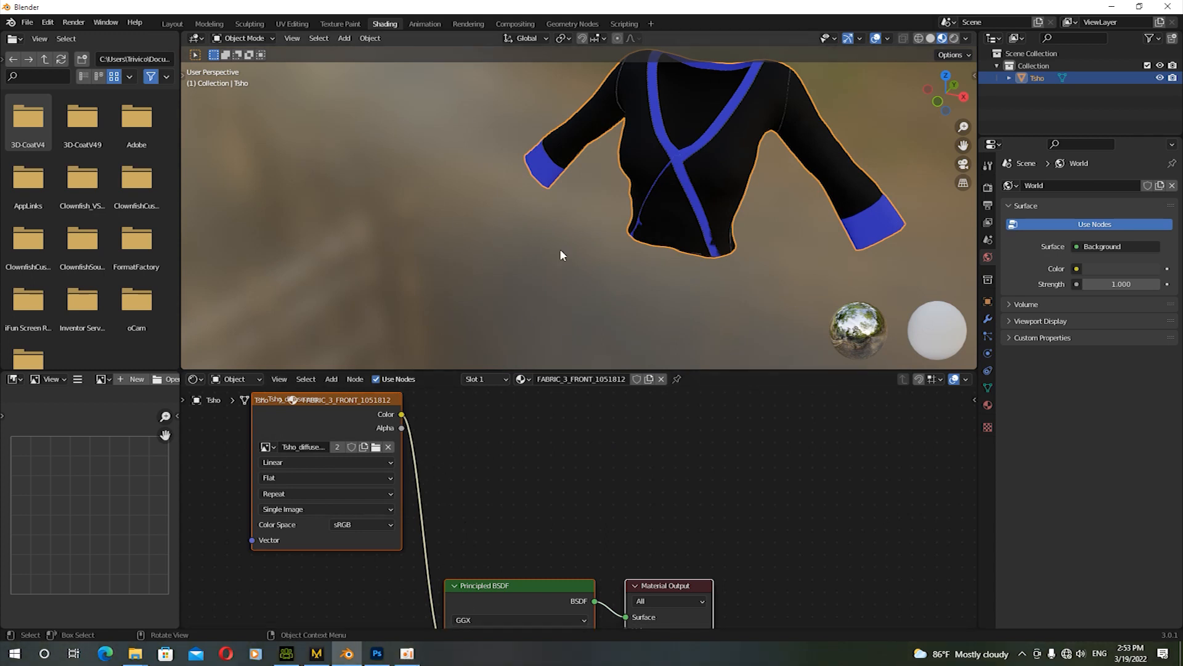
left_click(412, 654)
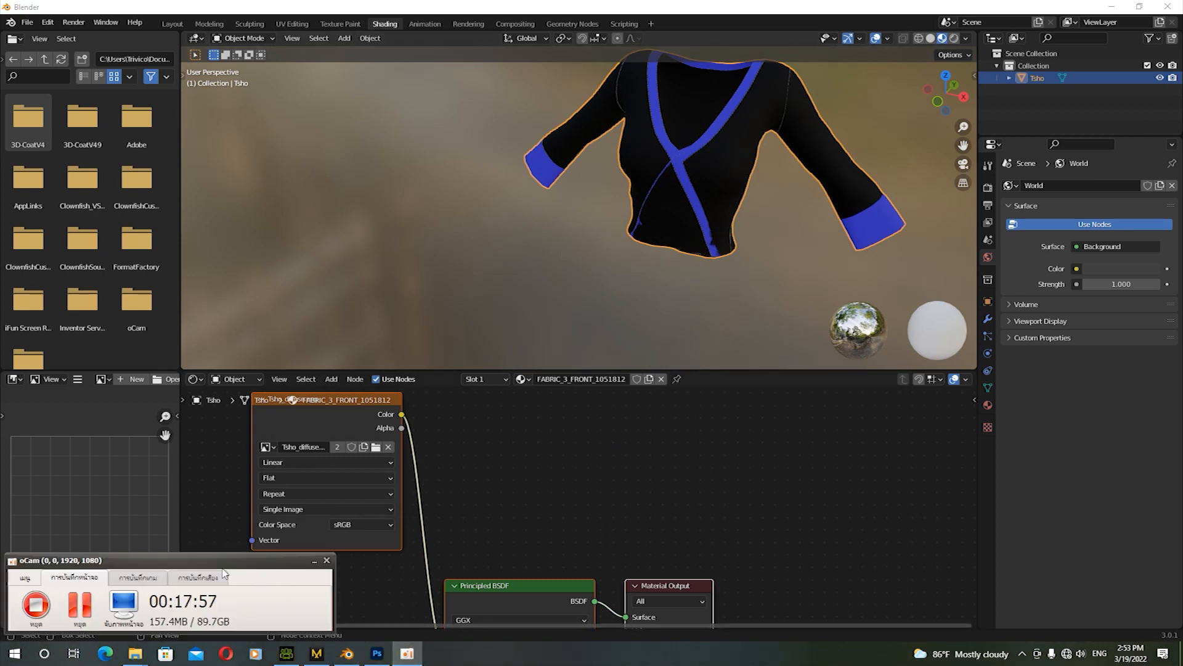
left_click(78, 609)
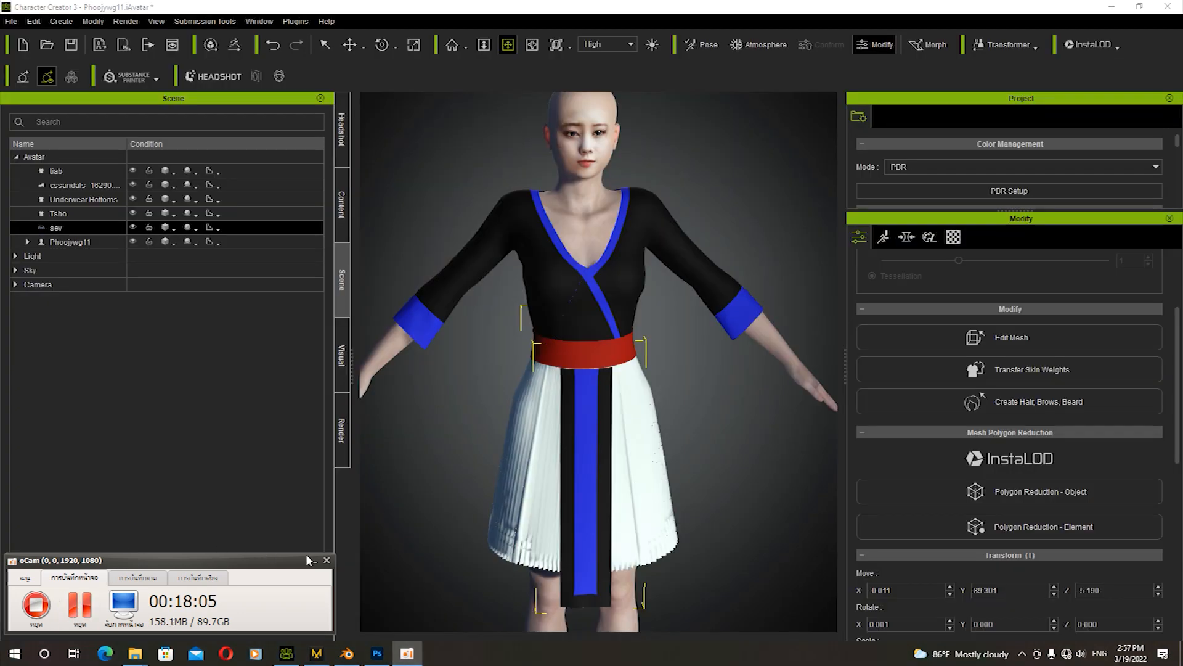
left_click(316, 561)
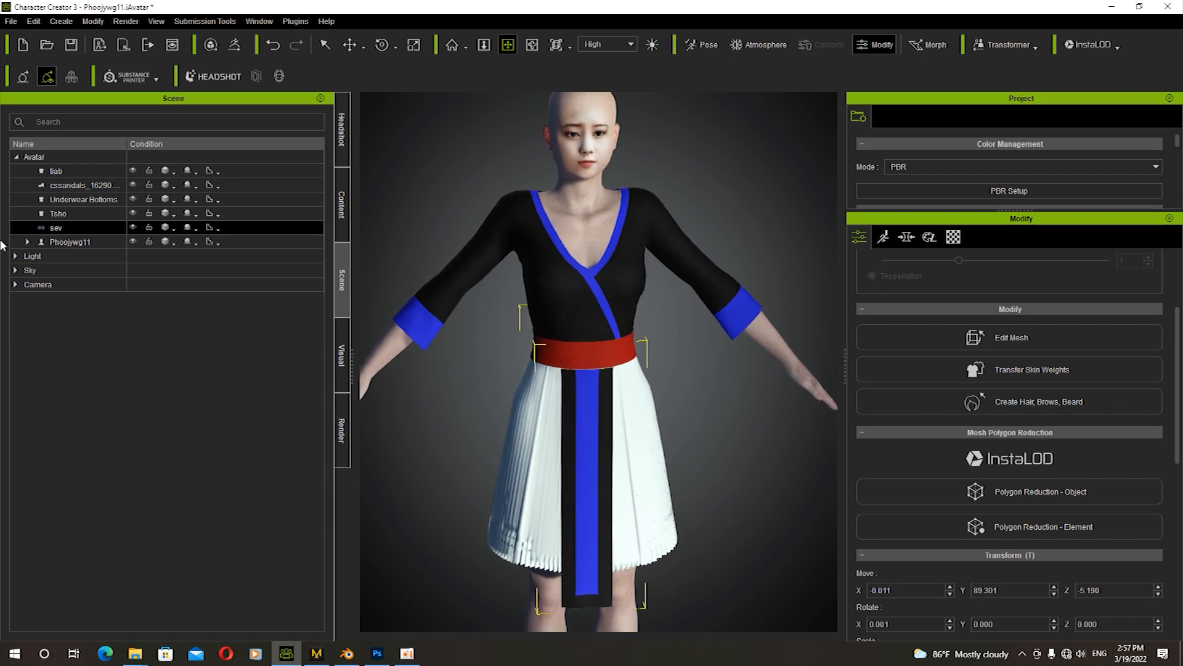
Examine the fit of the imported outfit on the avatar from front and back in Character Creator 3
left_click_drag(449, 409, 765, 426)
left_click_drag(467, 442, 716, 435)
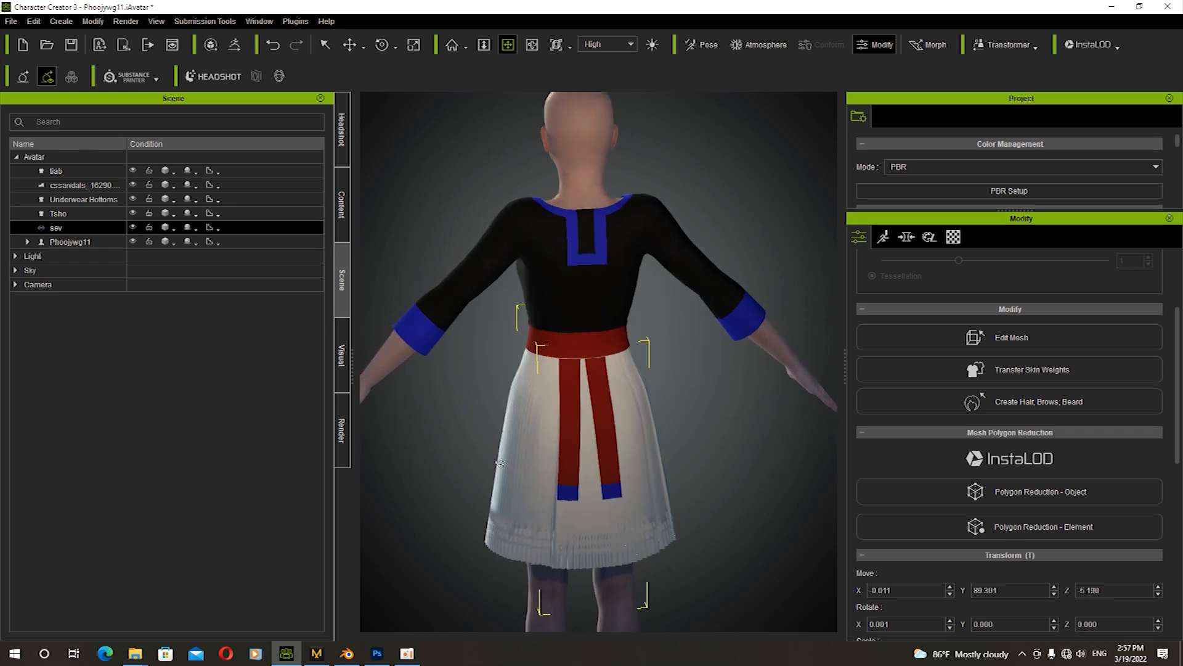
left_click_drag(465, 462, 612, 459)
left_click_drag(473, 456, 672, 453)
left_click_drag(417, 425, 657, 446)
left_click_drag(464, 415, 671, 404)
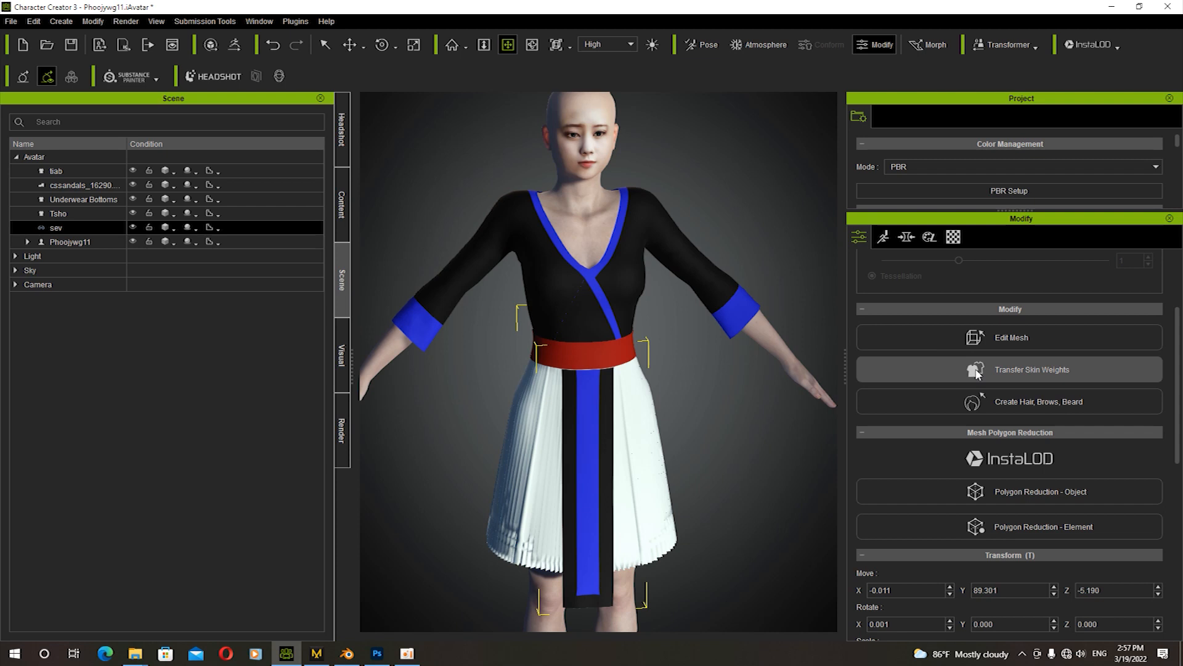
Transfer skin weights to the sev sash with the Dress template
left_click(982, 370)
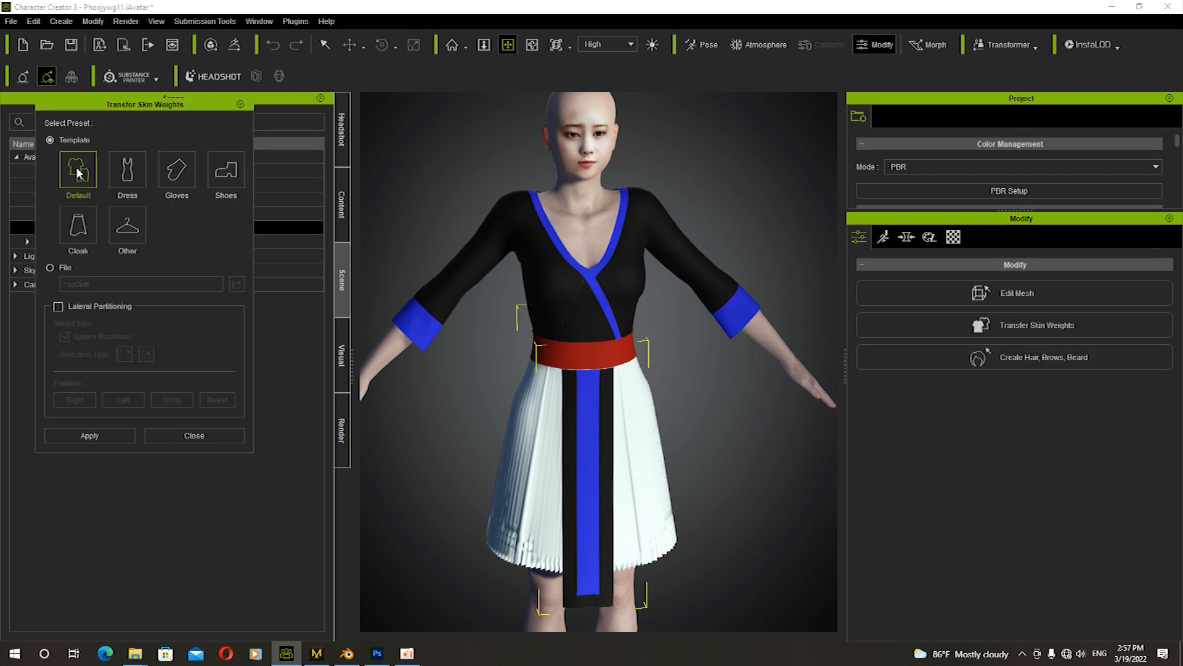
left_click(121, 172)
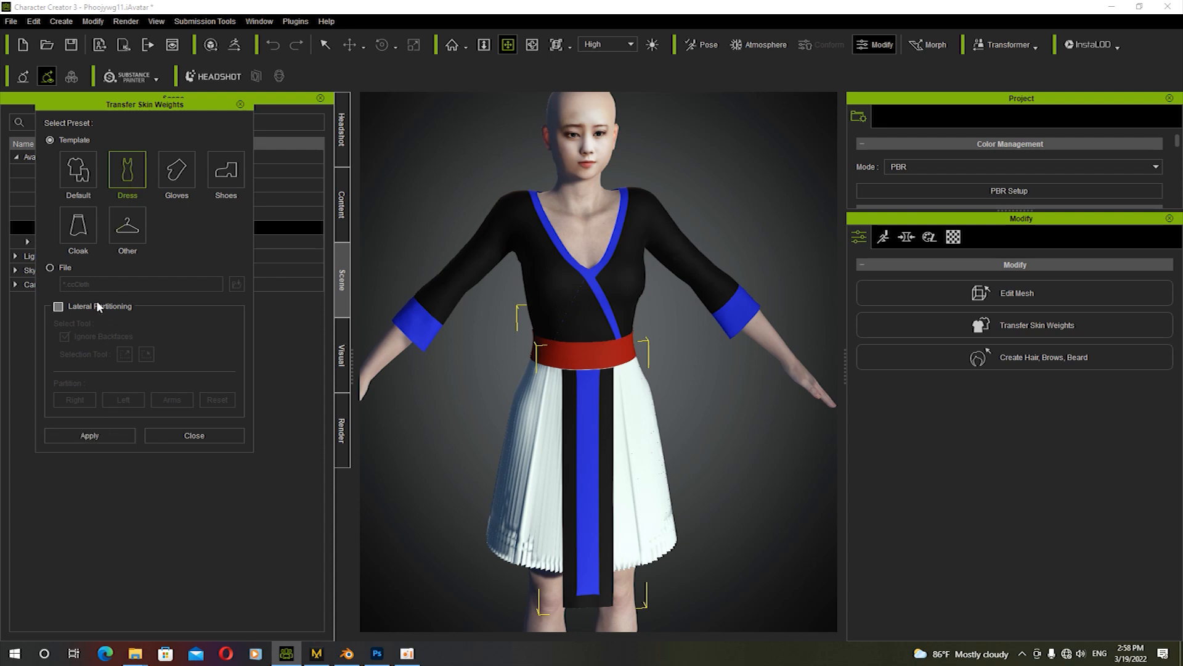
left_click(106, 436)
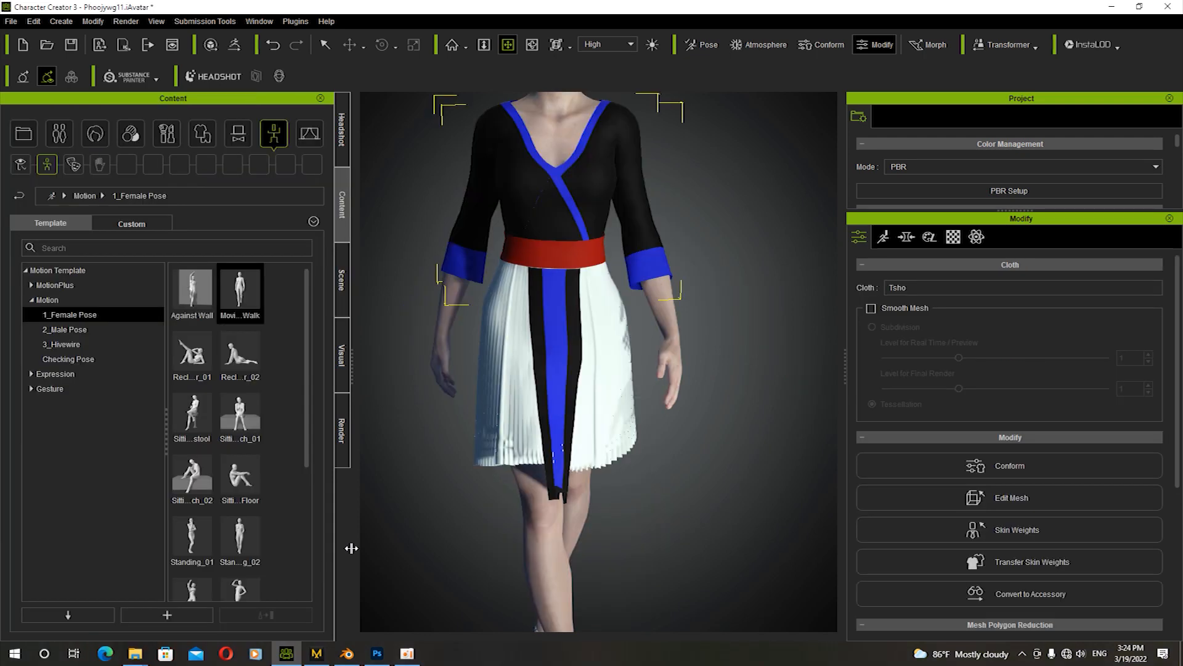
Load the Hair2 file from the D: drive's Informayion3D\Plob hau folder onto the avatar in Character Creator 3
scroll(565, 454, "down", 3)
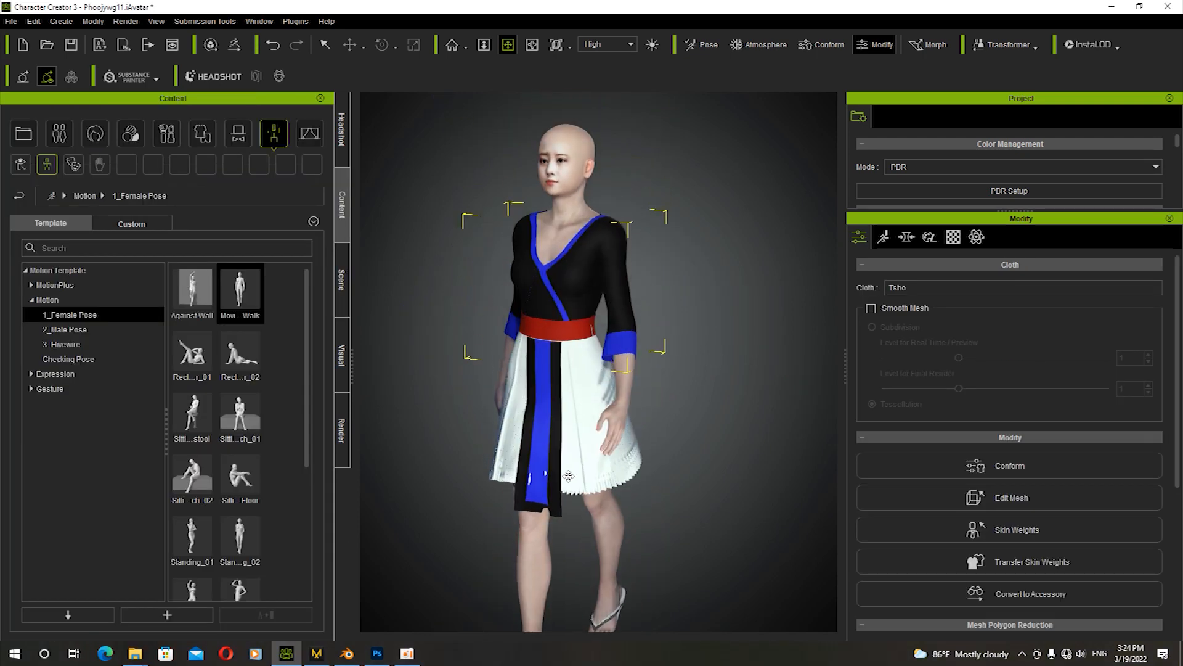
left_click_drag(594, 328, 589, 381)
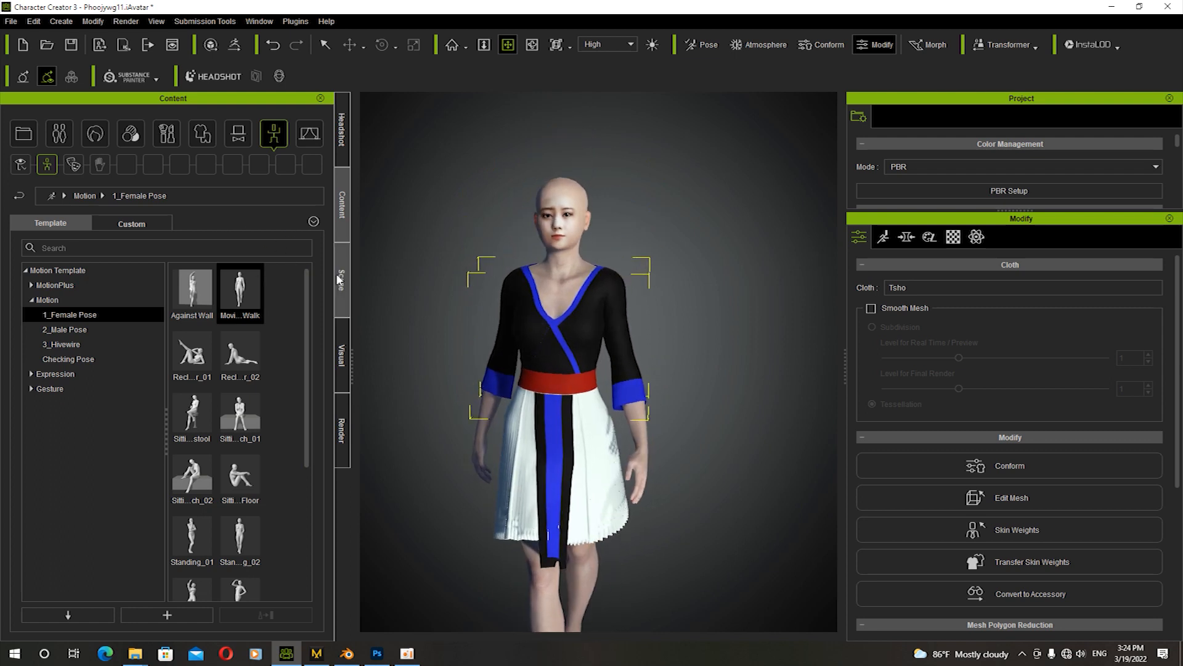
mouse_move(136, 658)
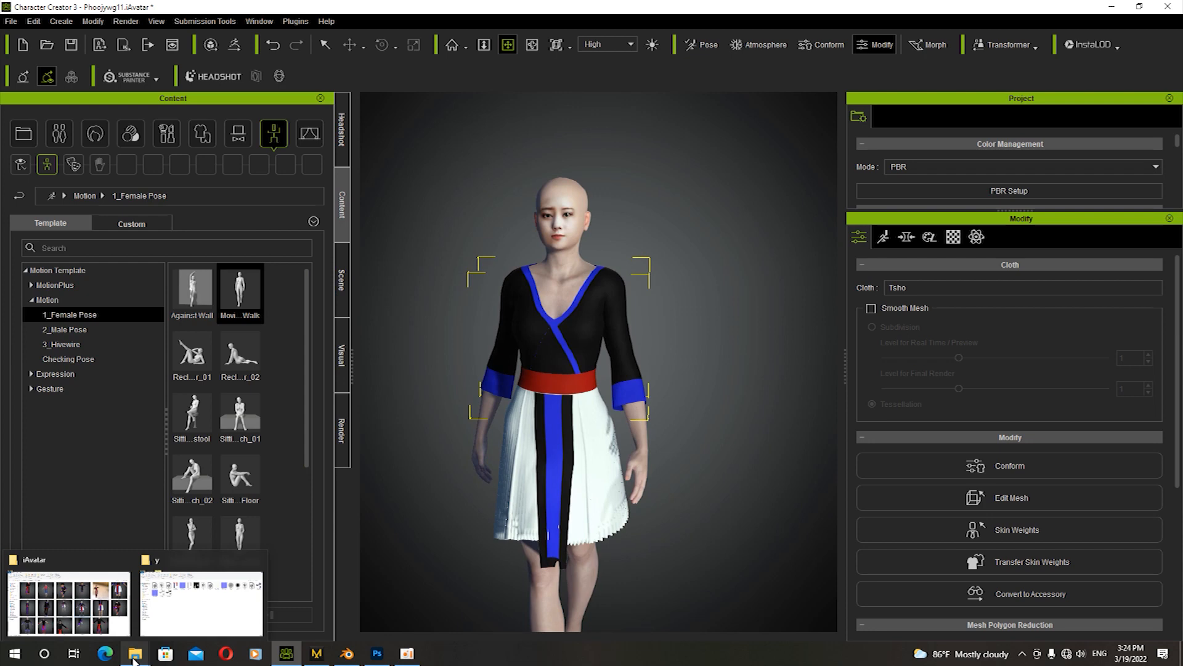
left_click(109, 611)
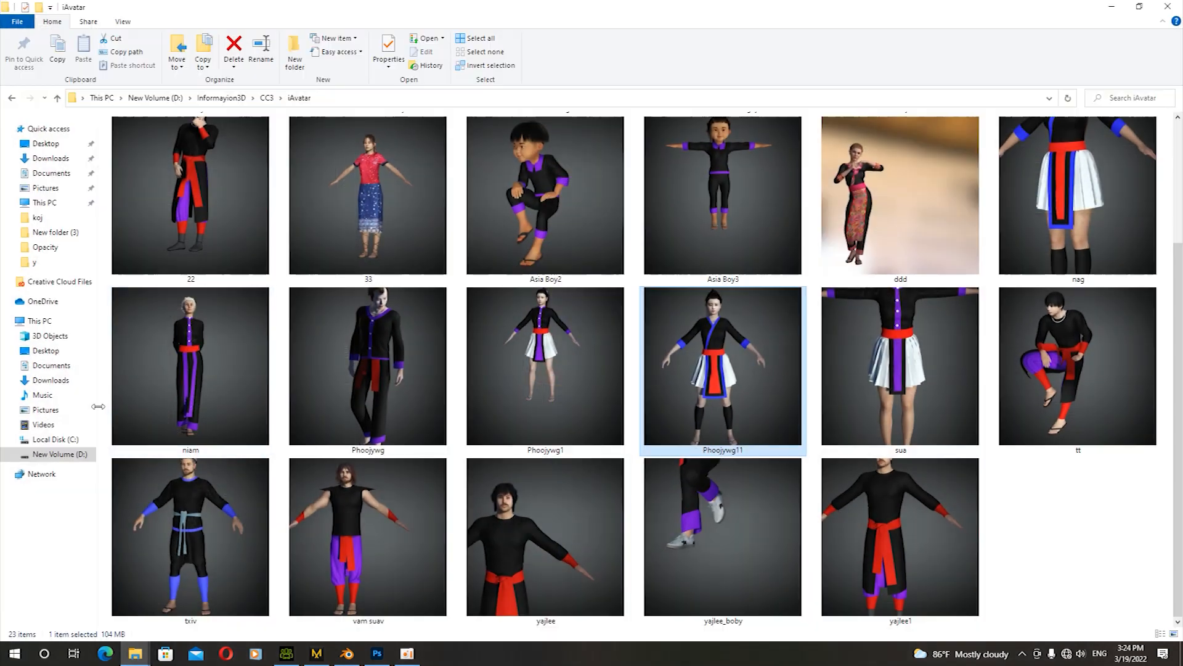
left_click(68, 459)
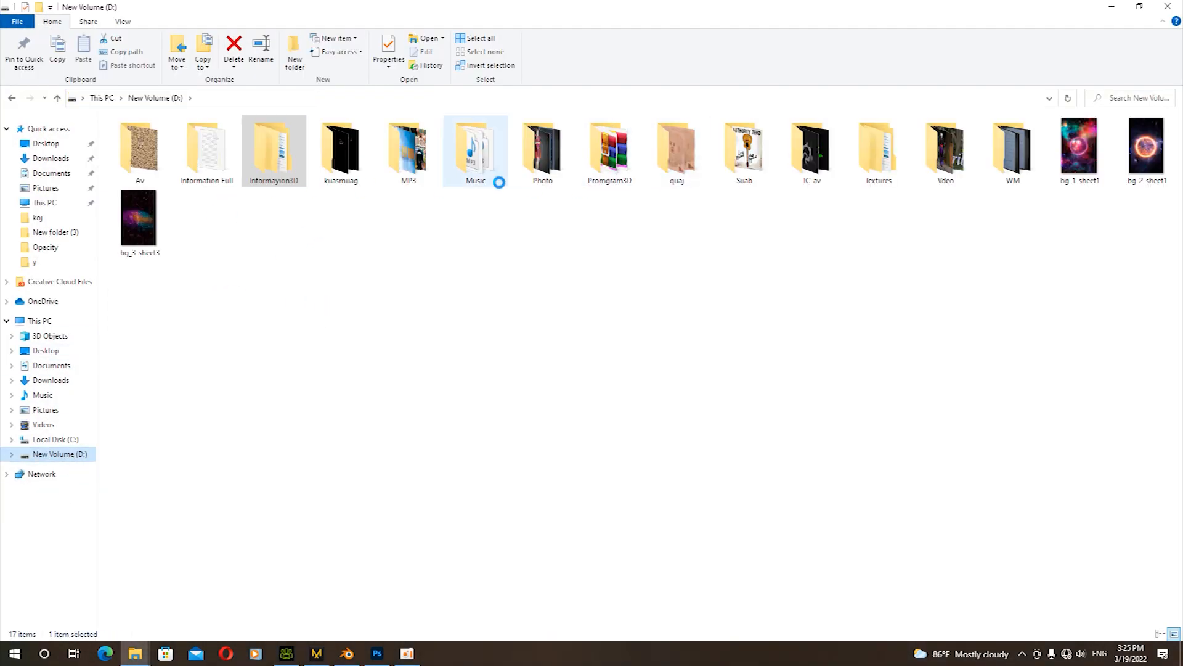
double_click(281, 162)
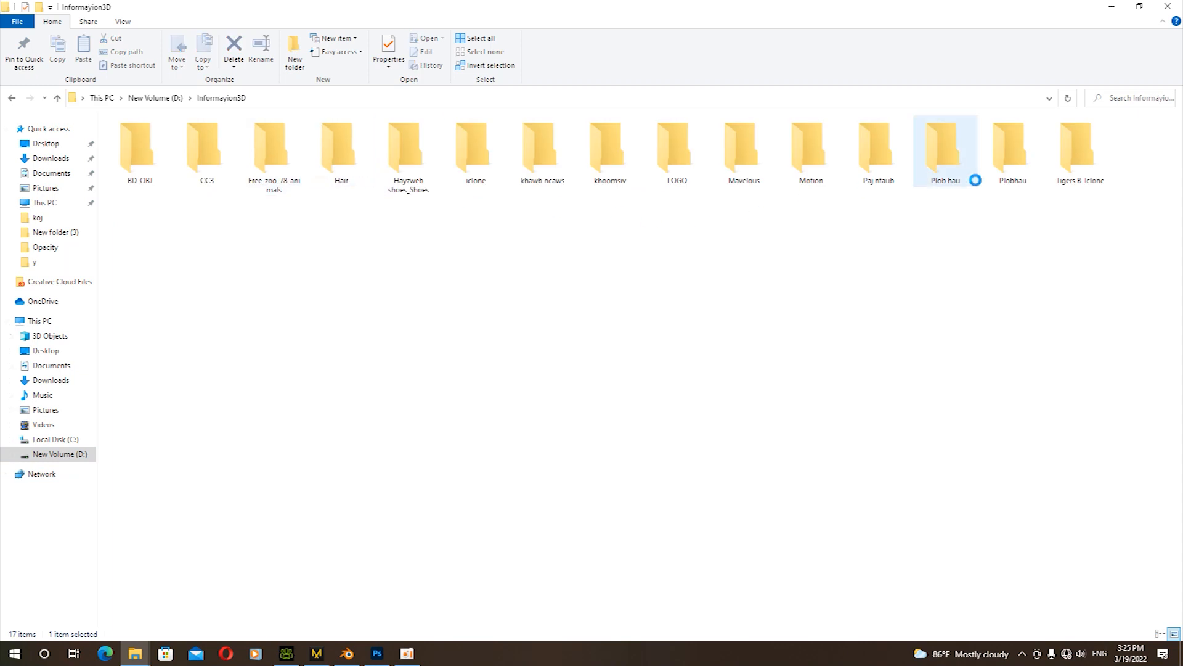
double_click(1018, 174)
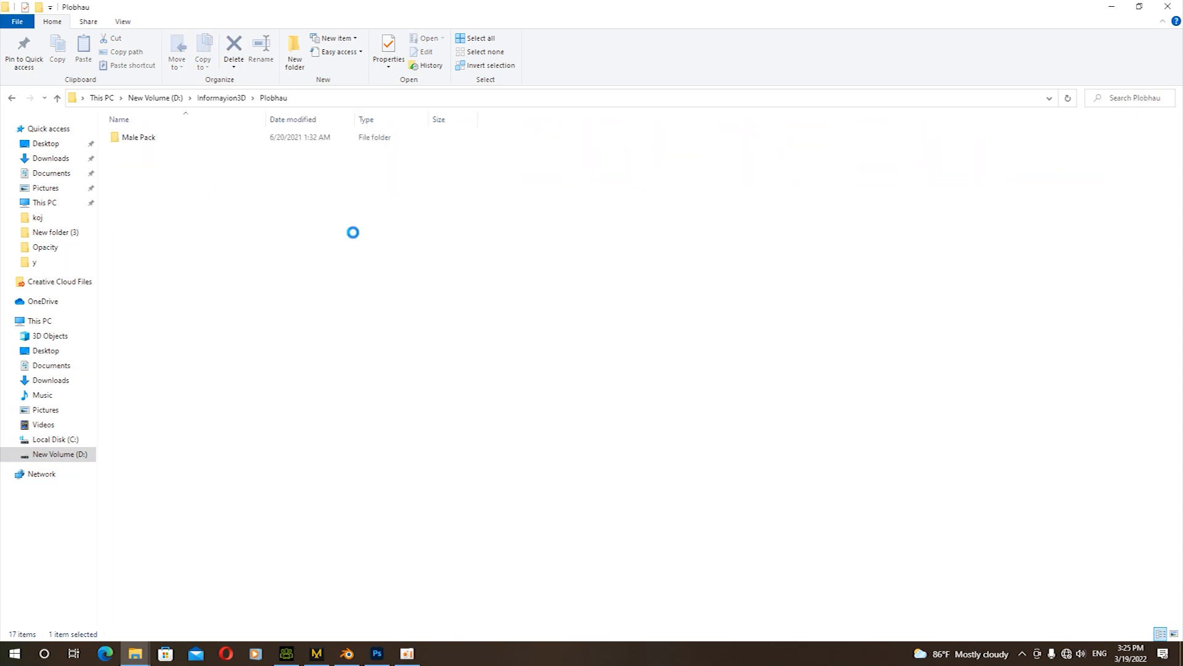
left_click(57, 97)
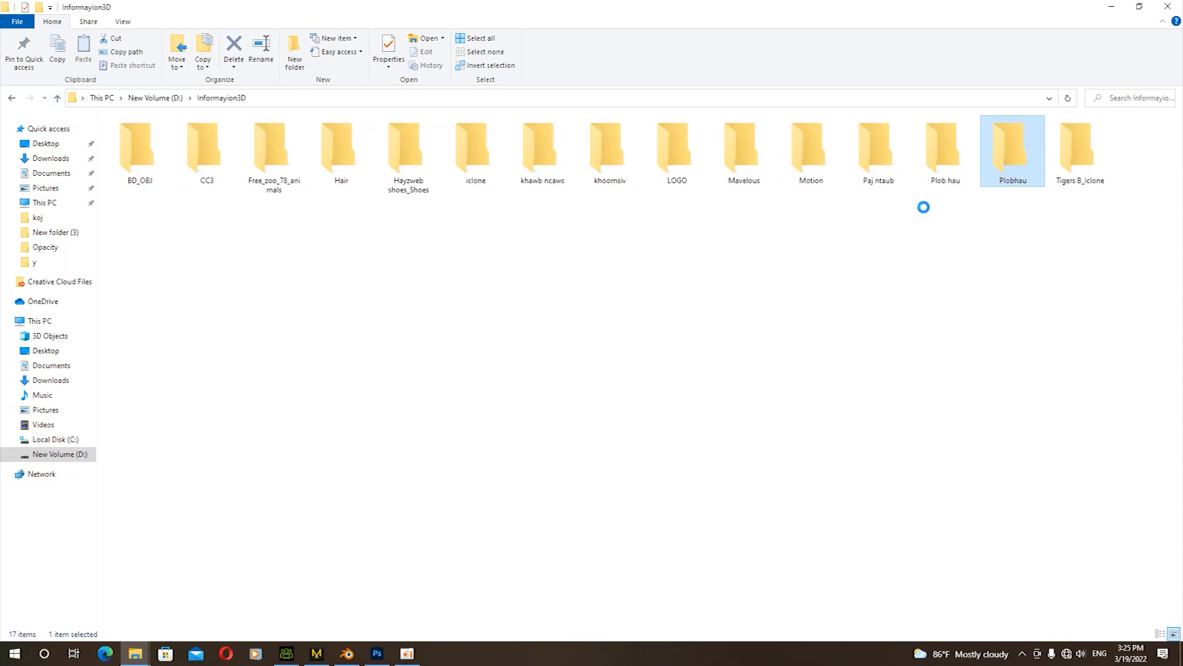
left_click(939, 171)
double_click(940, 171)
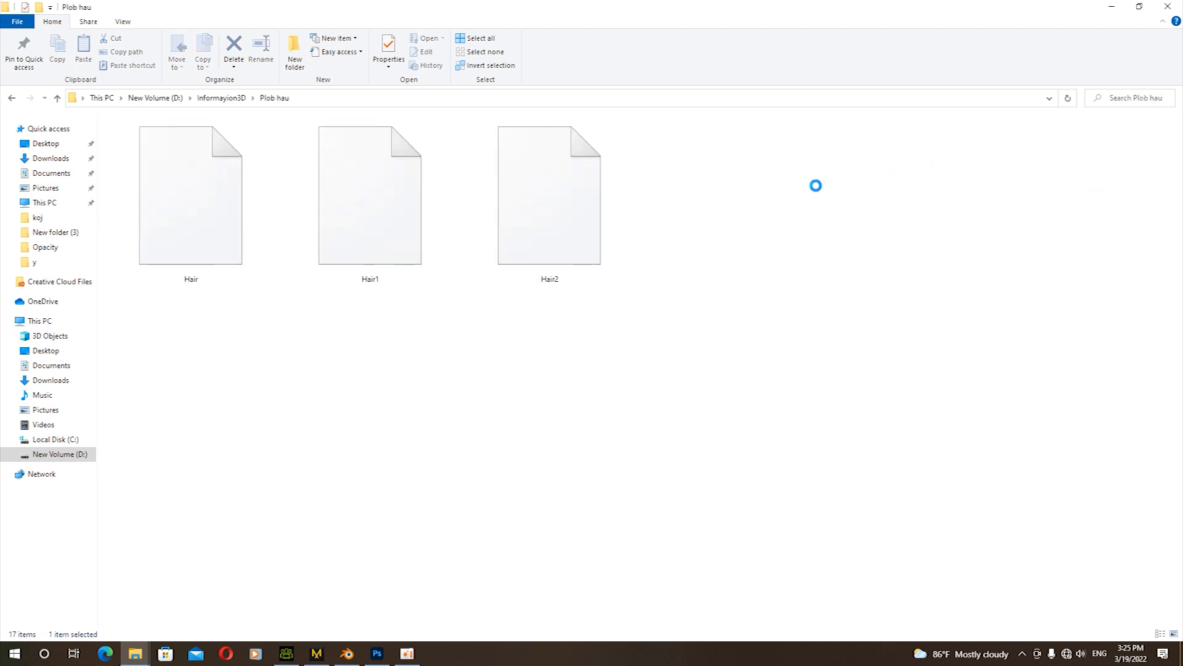
left_click_drag(568, 192, 550, 350)
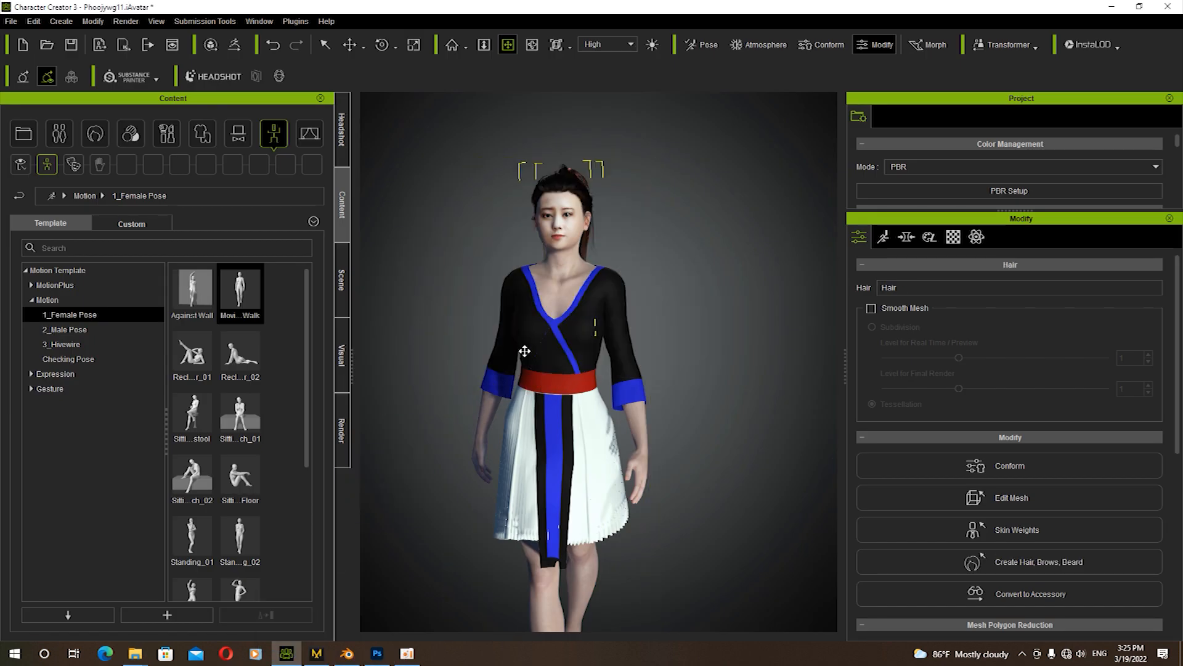
Select the whole avatar instead of the hair and send it to iClone 7
left_click_drag(567, 213, 402, 229)
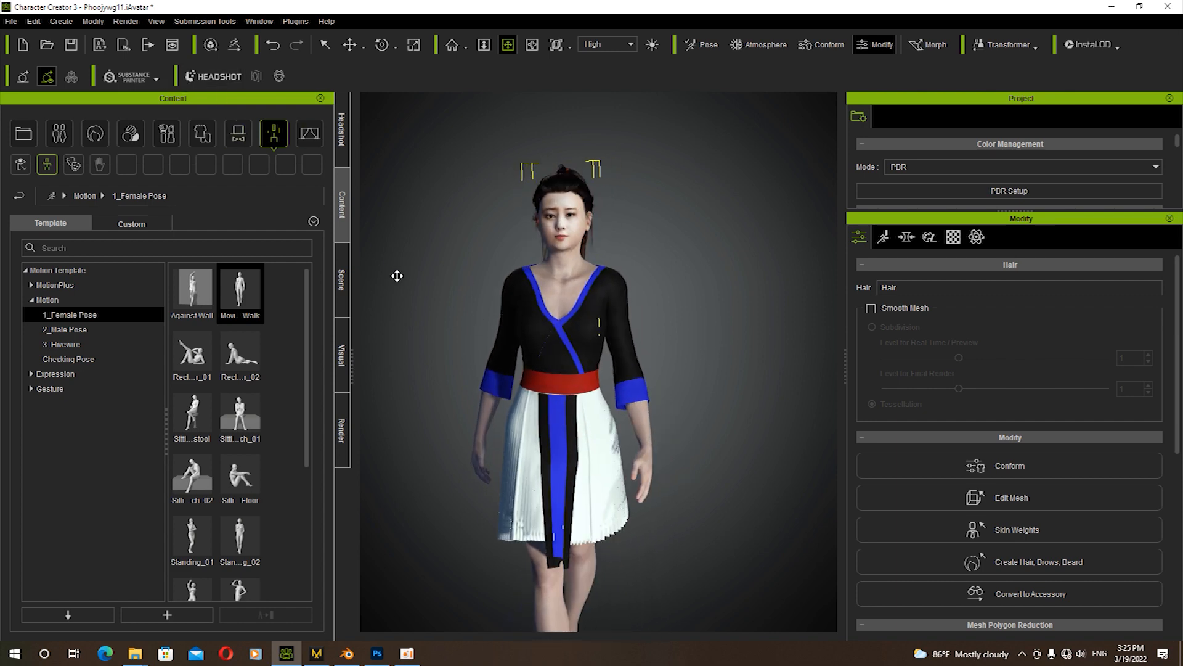
key("q")
left_click(723, 353)
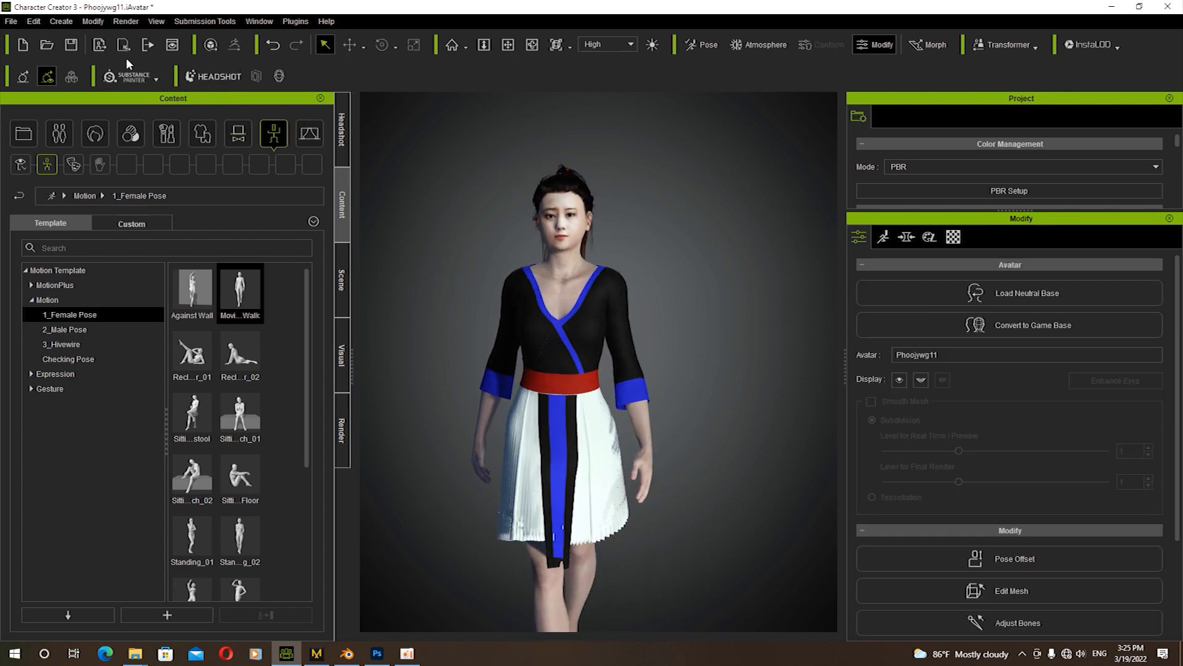
left_click(105, 46)
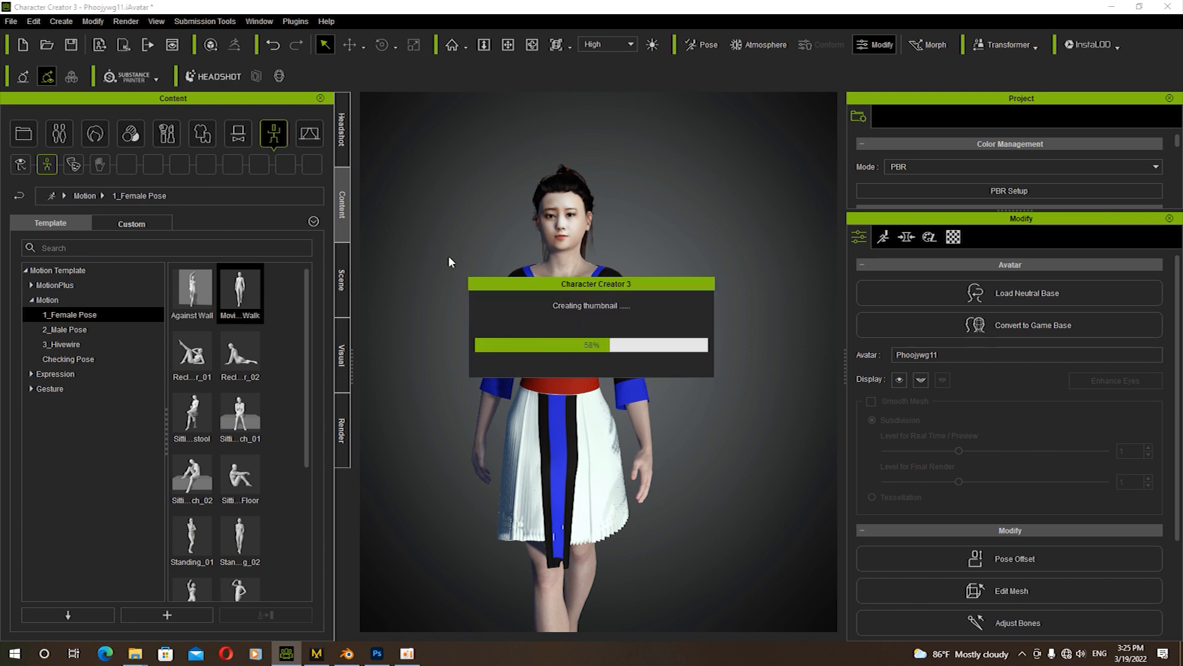
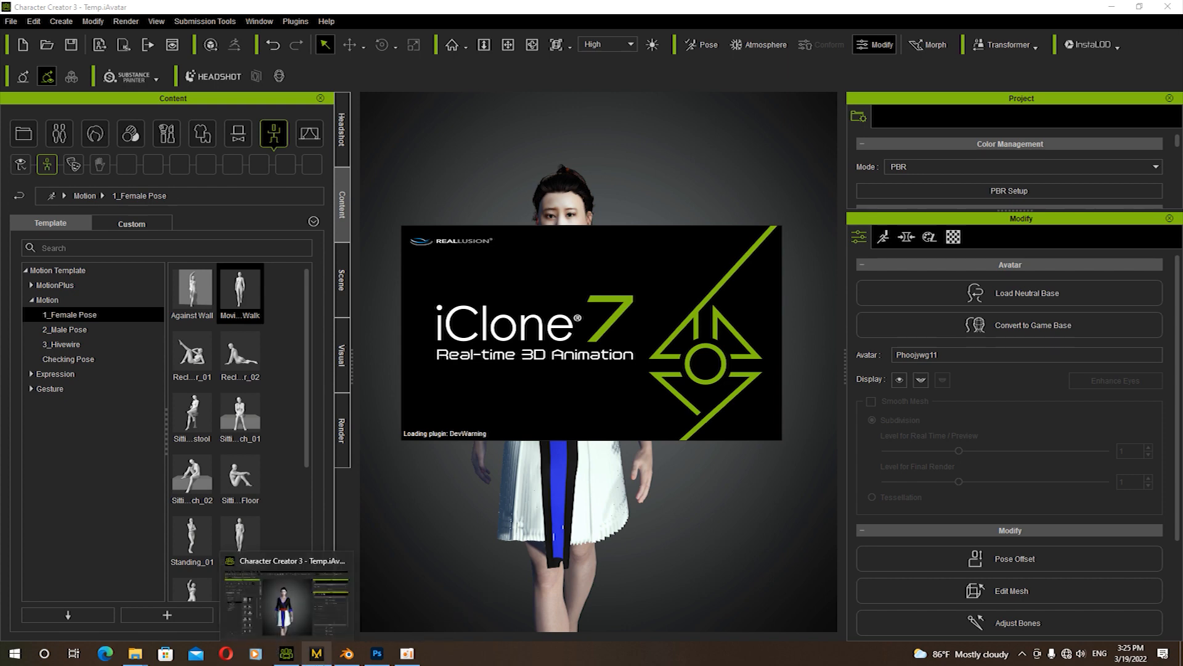
Decline the iClone 7 sign-up offer and close the welcome window
mouse_move(407, 652)
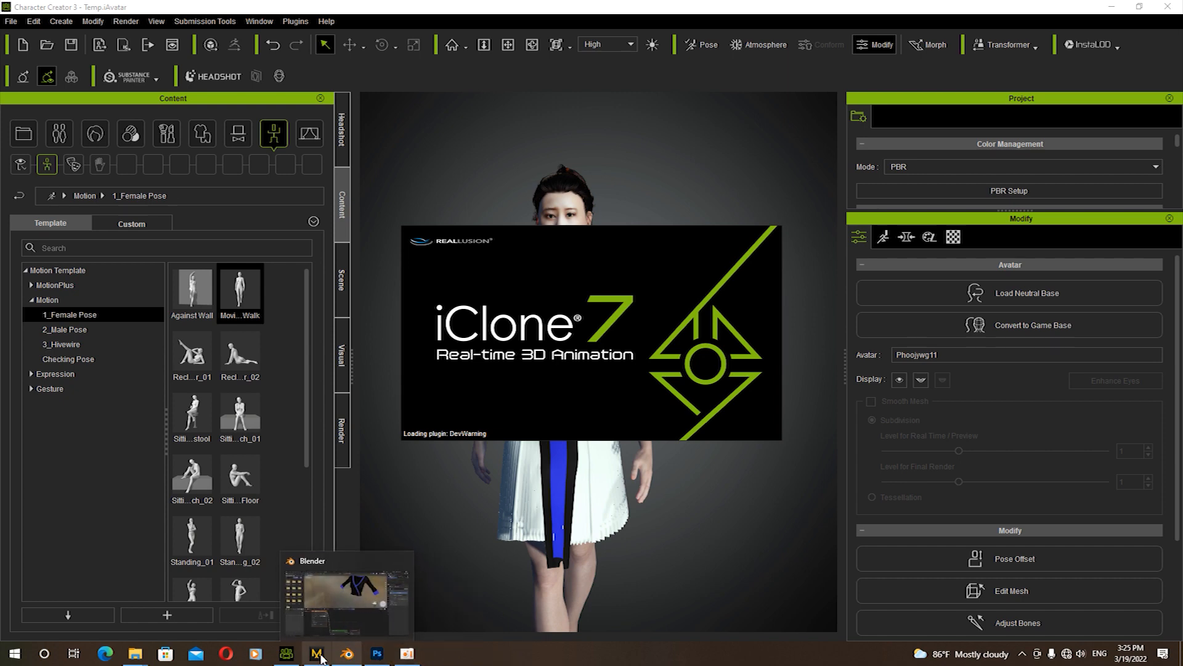
mouse_move(294, 659)
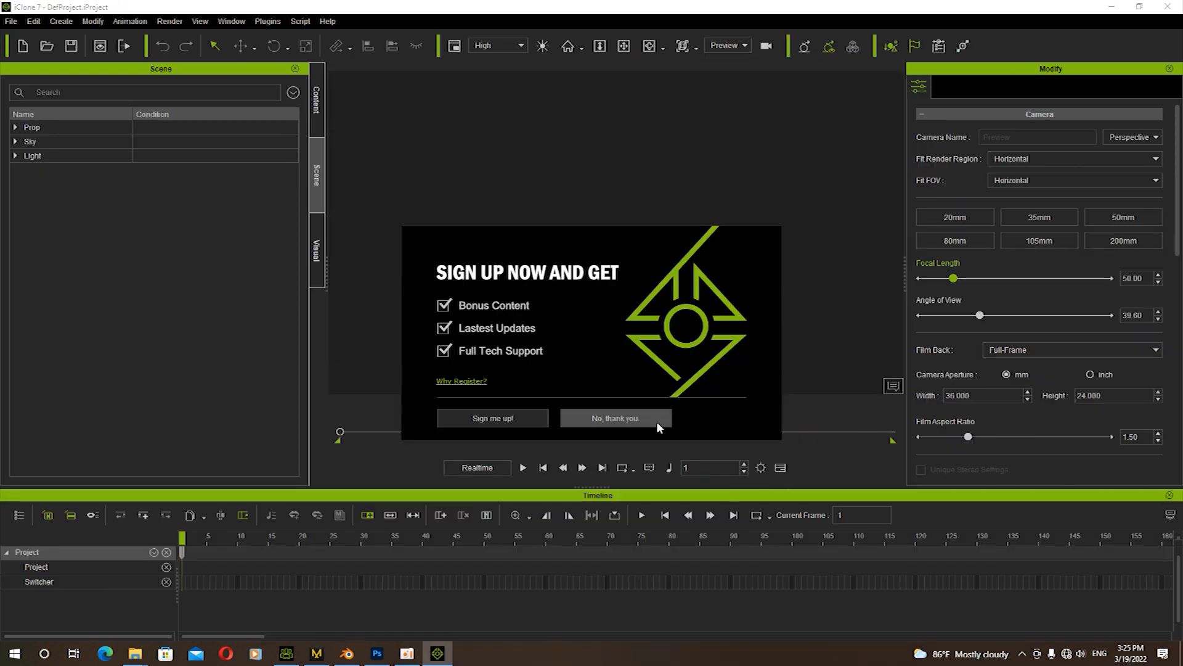
left_click(656, 420)
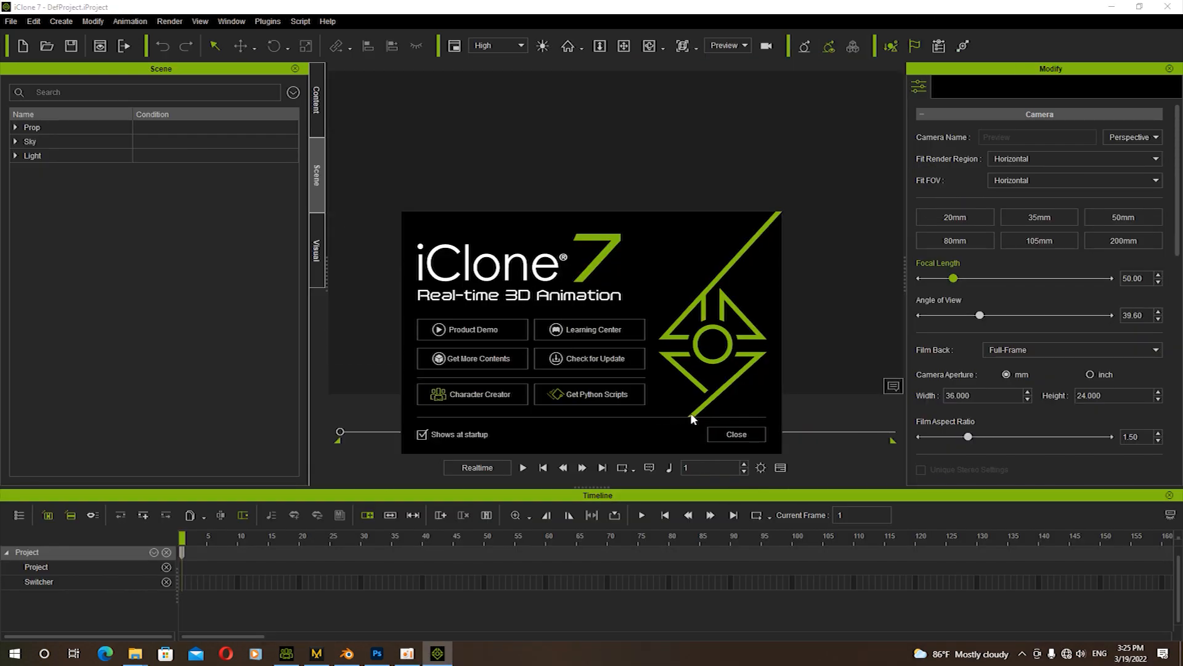
left_click(727, 435)
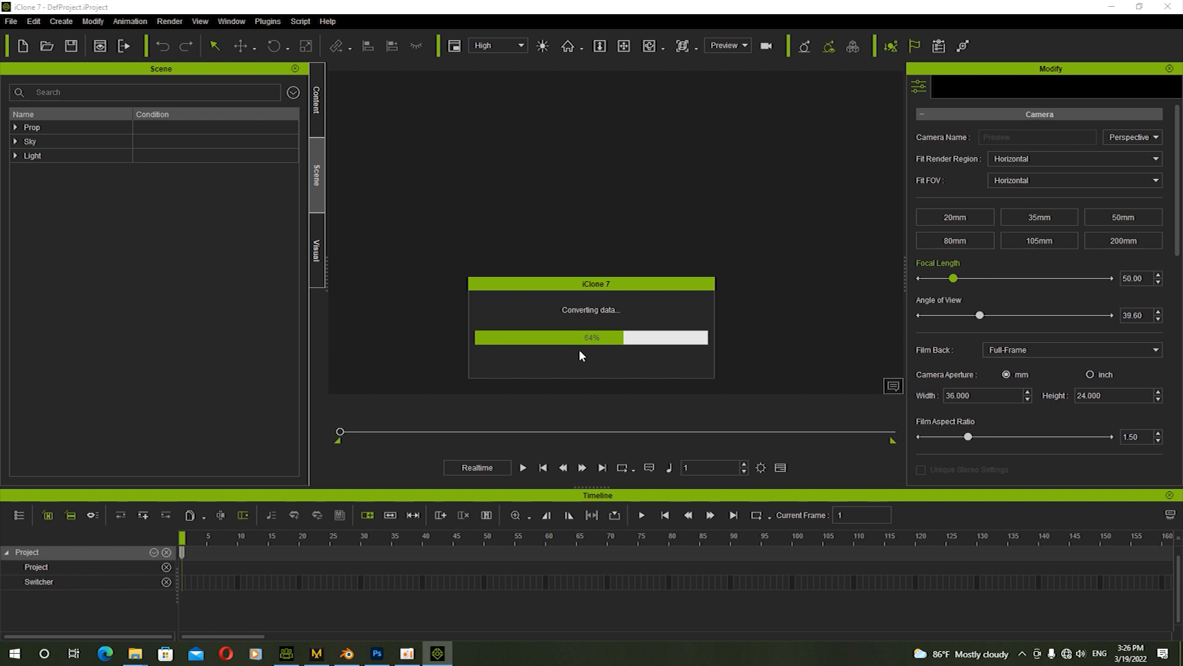
Show the ground grid beneath the imported avatar and view the outfit from the front
scroll(641, 262, "up", 2)
scroll(642, 262, "down", 1)
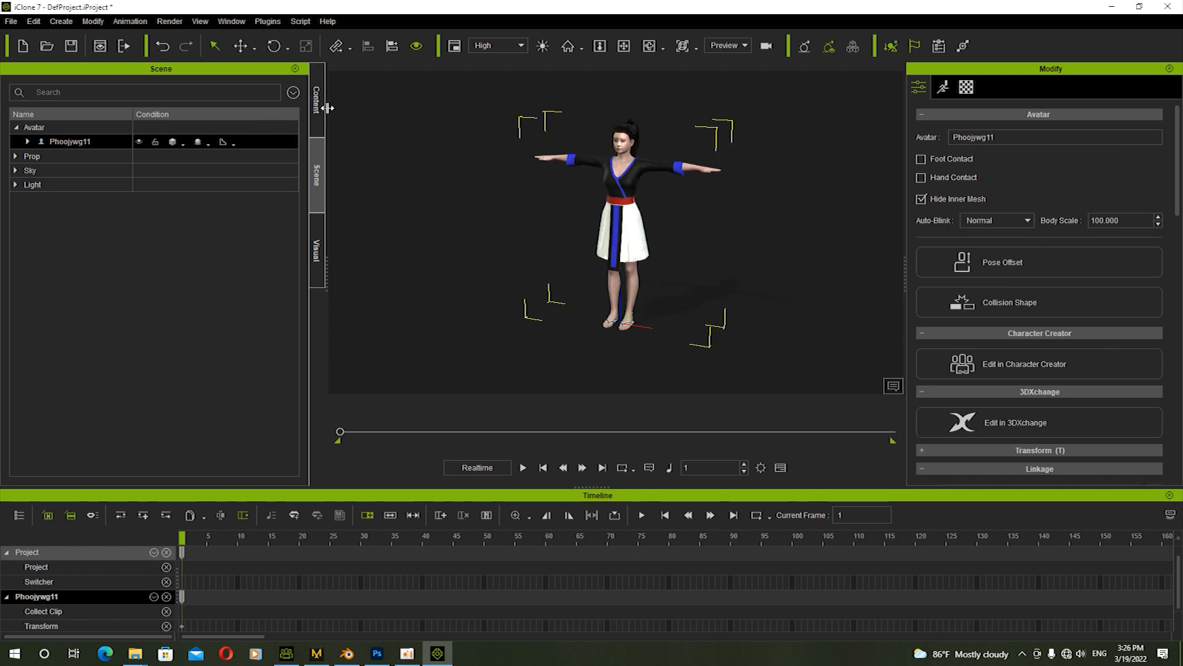
left_click(648, 47)
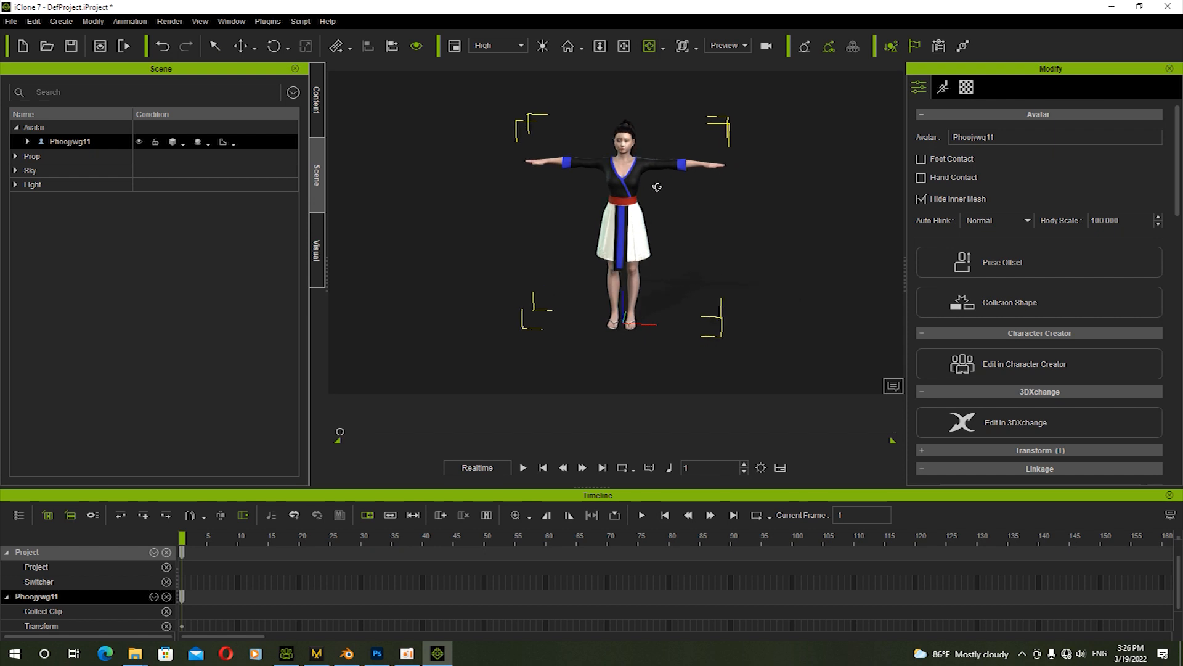
key("ctrl+g")
left_click_drag(593, 220, 547, 153)
scroll(547, 153, "up", 4)
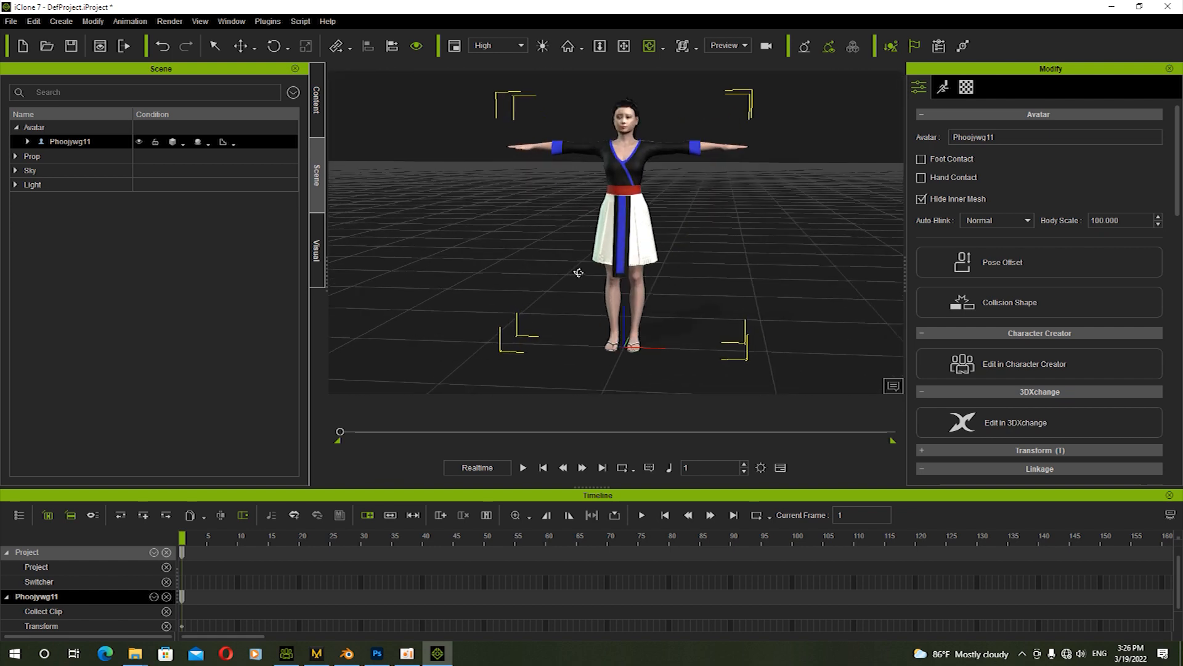
Start recording a Motion Puppet walk on the avatar with the second female 02_Basi… preset of the Move category
left_click(945, 87)
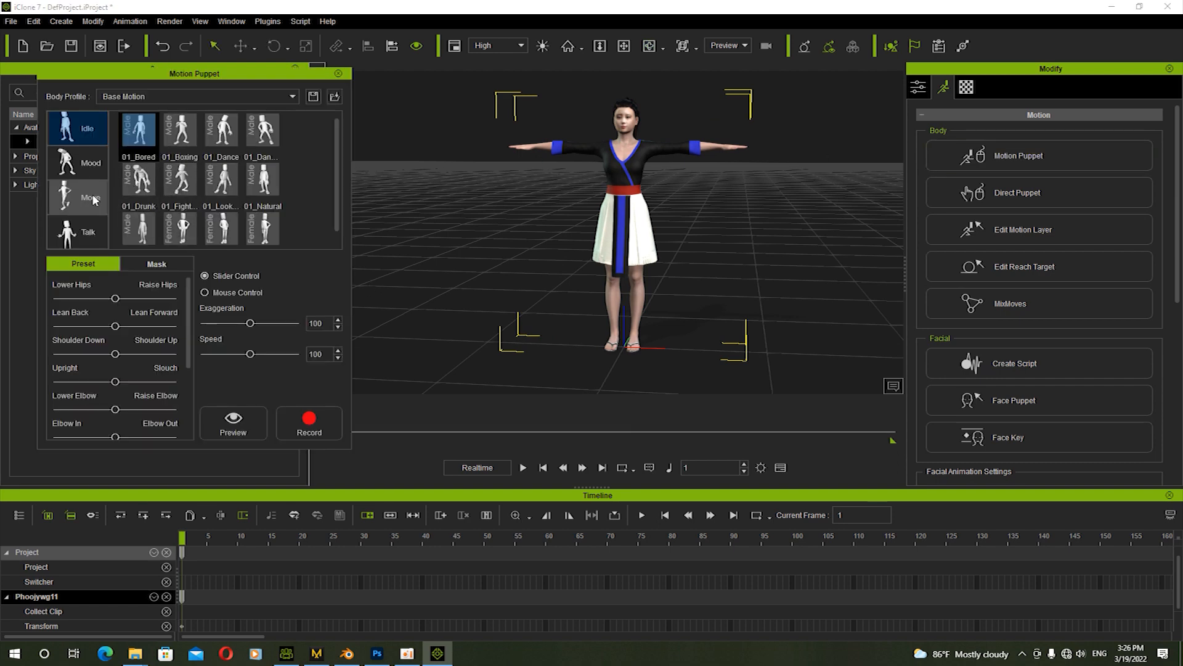
left_click(95, 198)
left_click(182, 229)
left_click(308, 422)
key("space")
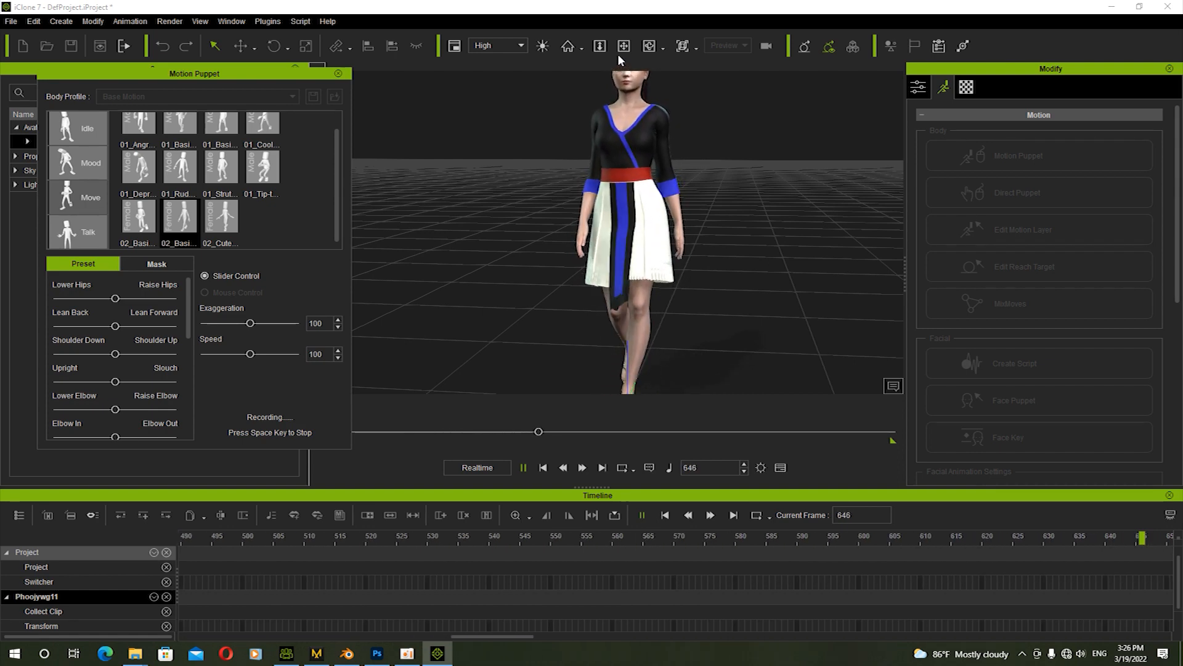
Check the outfit on the walking avatar, end the Motion Puppet recording and return to frame 1
left_click_drag(600, 157, 620, 317)
scroll(639, 286, "up", 2)
scroll(636, 290, "down", 2)
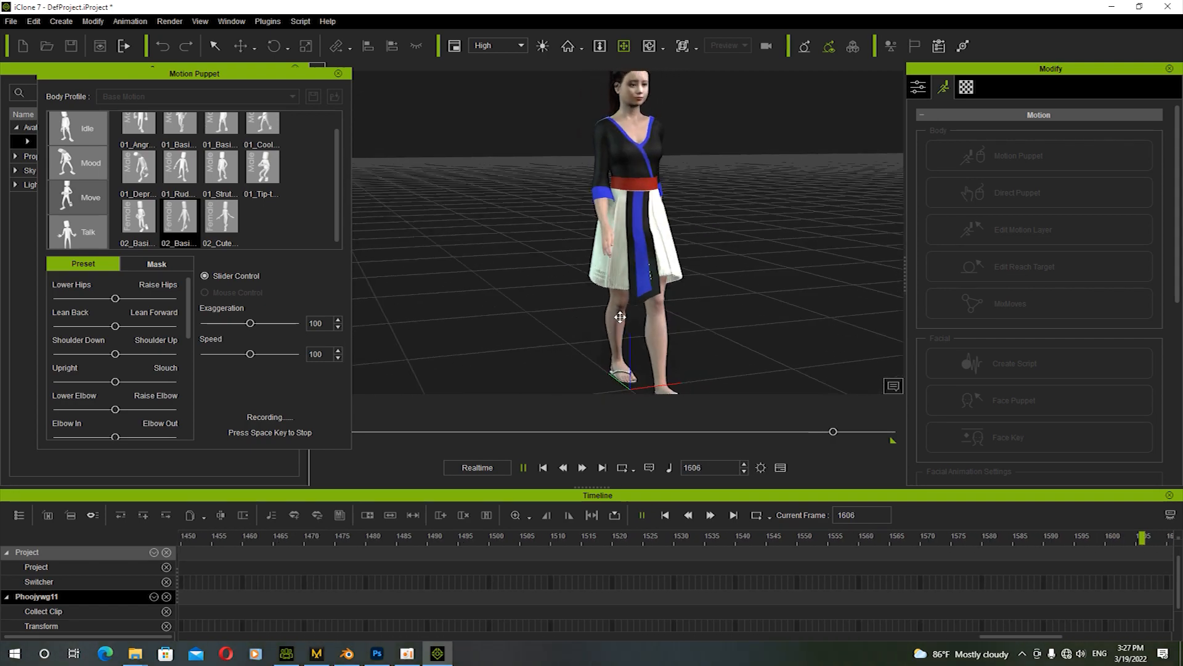
left_click(338, 74)
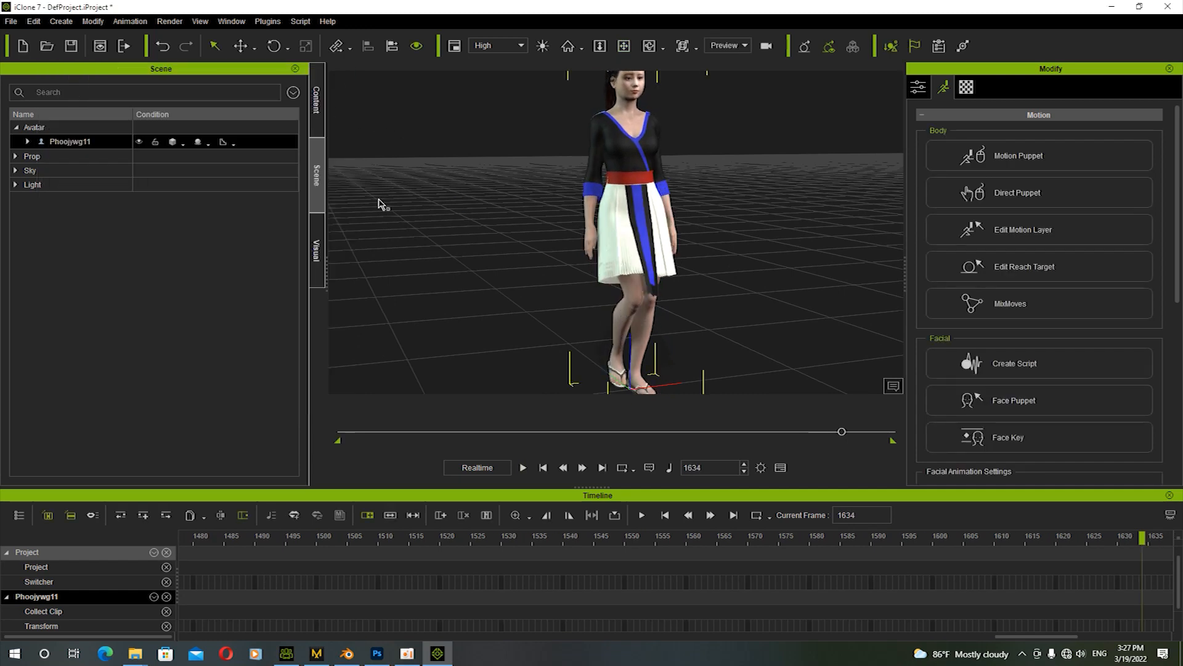
left_click(543, 469)
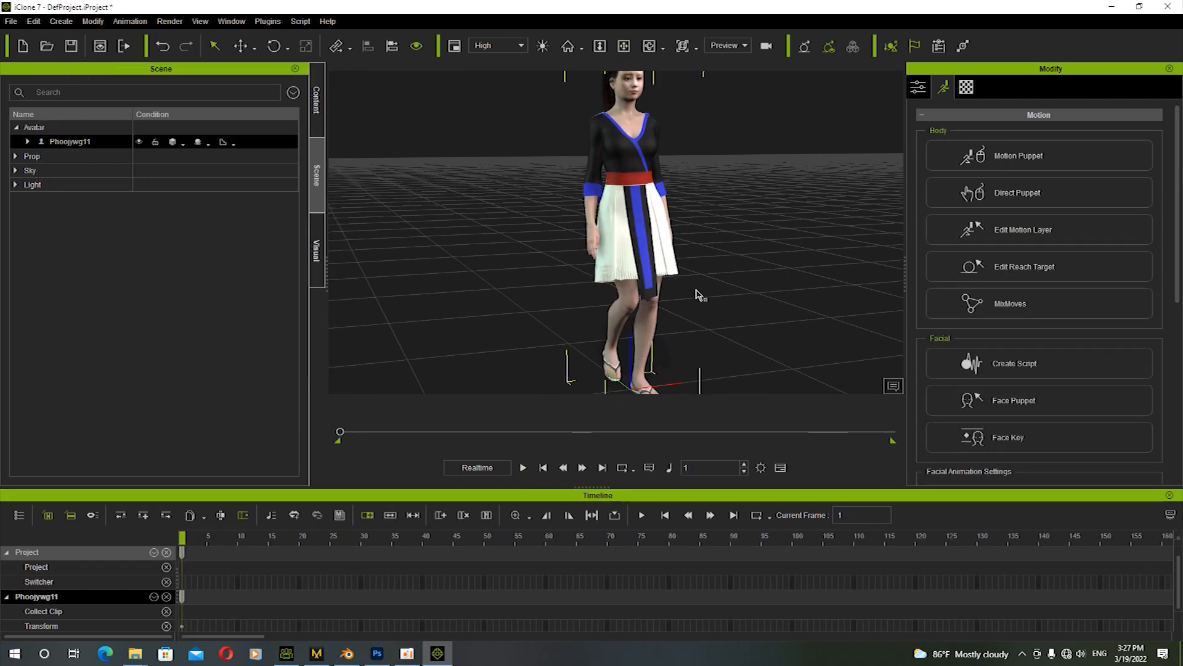
Select the avatar's Tsho garment from behind and open the weight map editor in its physics settings
left_click(625, 53)
left_click_drag(750, 179, 584, 193)
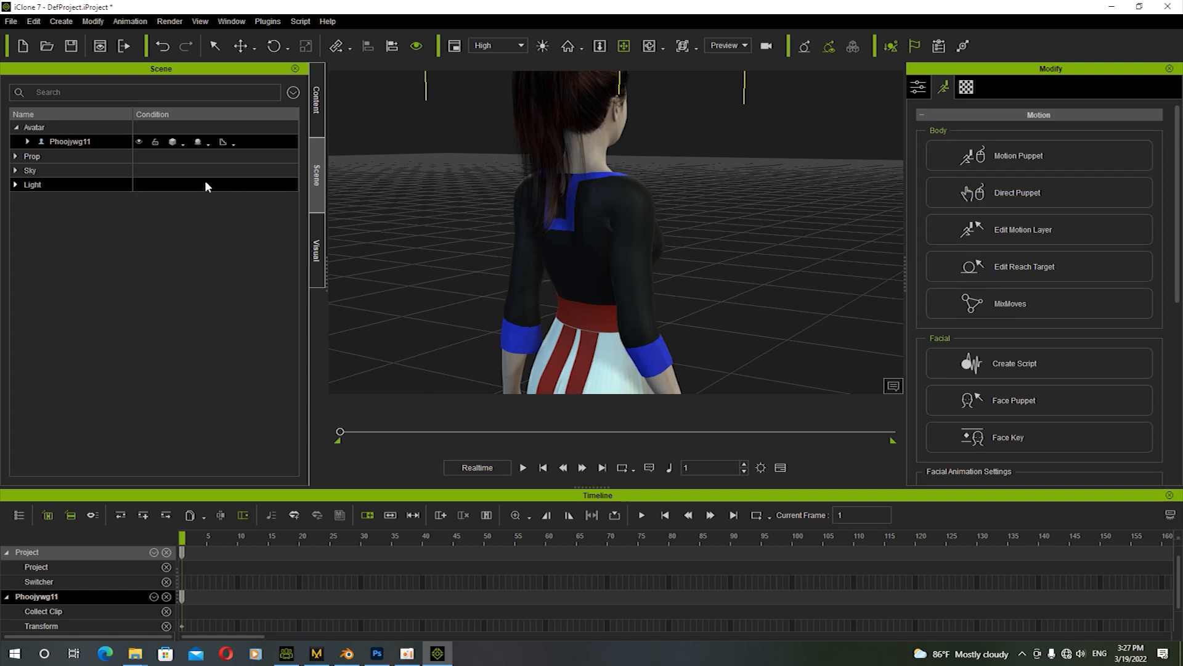
left_click(27, 141)
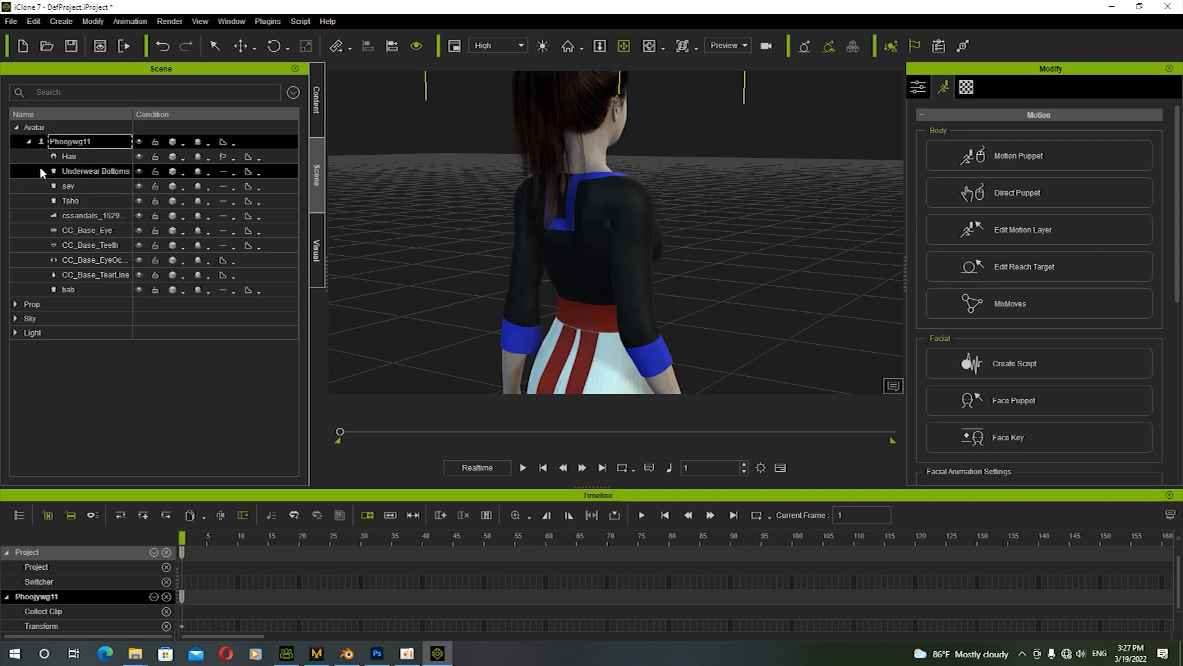
left_click(94, 200)
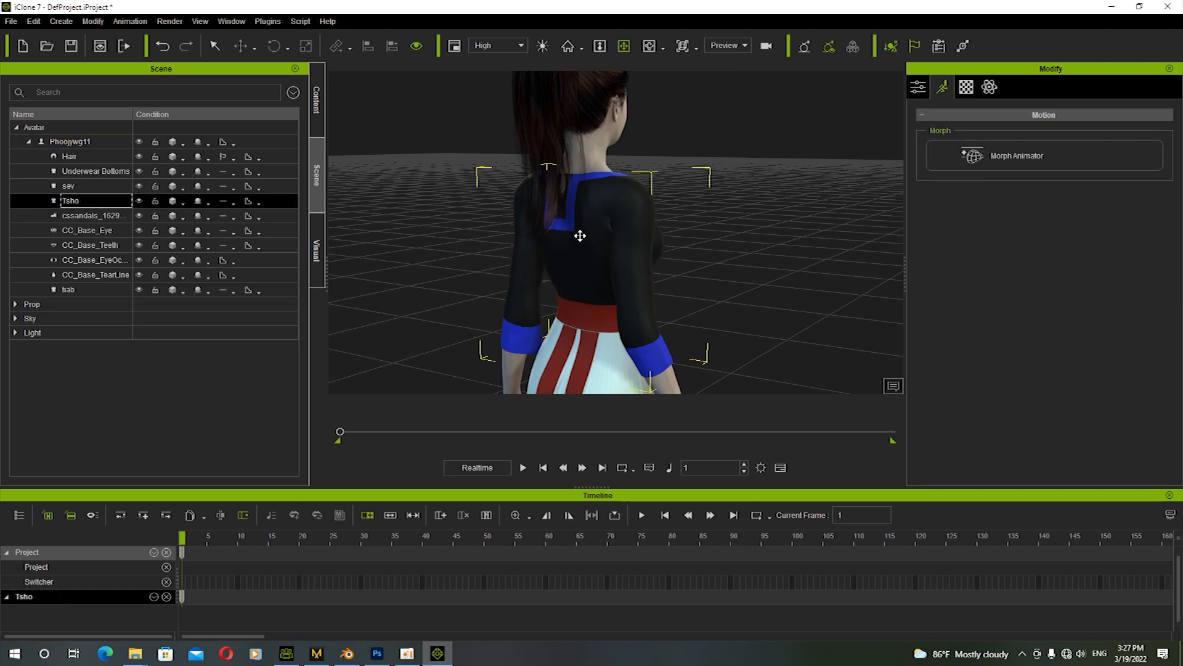
left_click(990, 87)
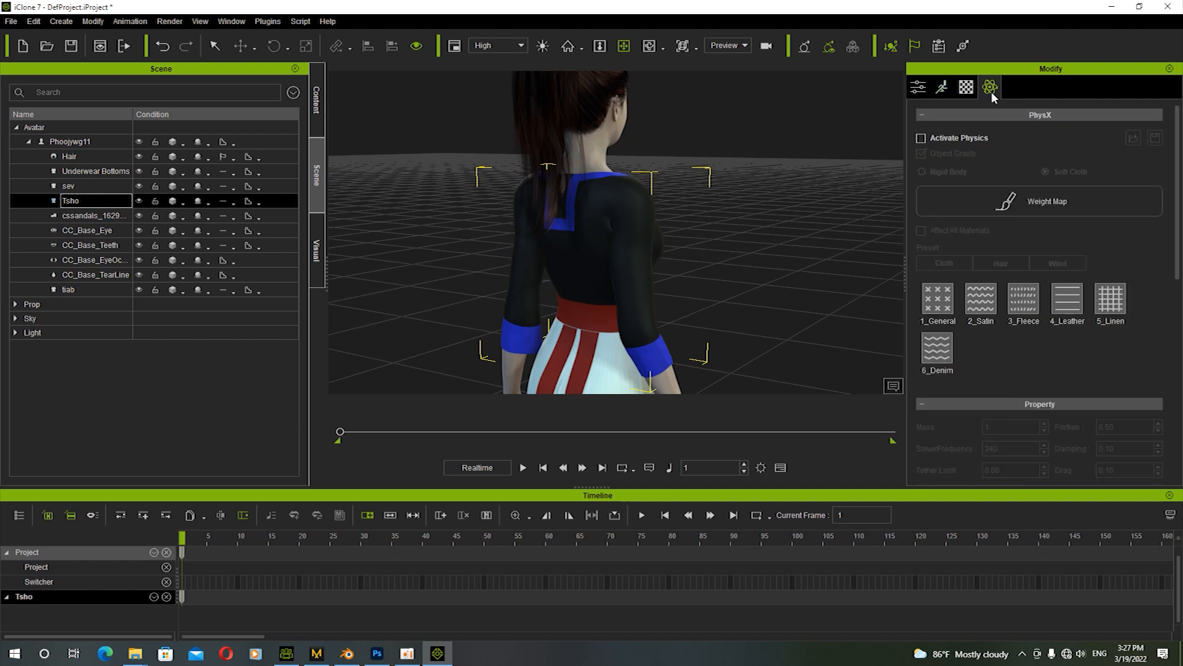
left_click(1008, 203)
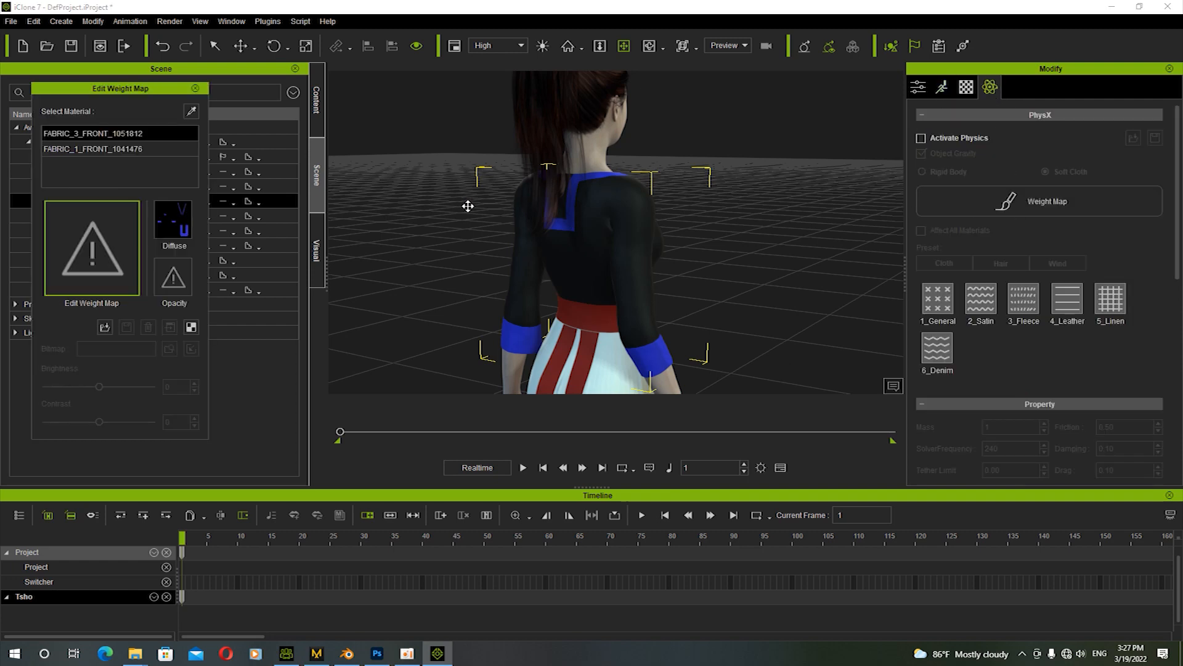
Pick the blue trim on the back of the Tsho collar as the material for the weight map
double_click(112, 244)
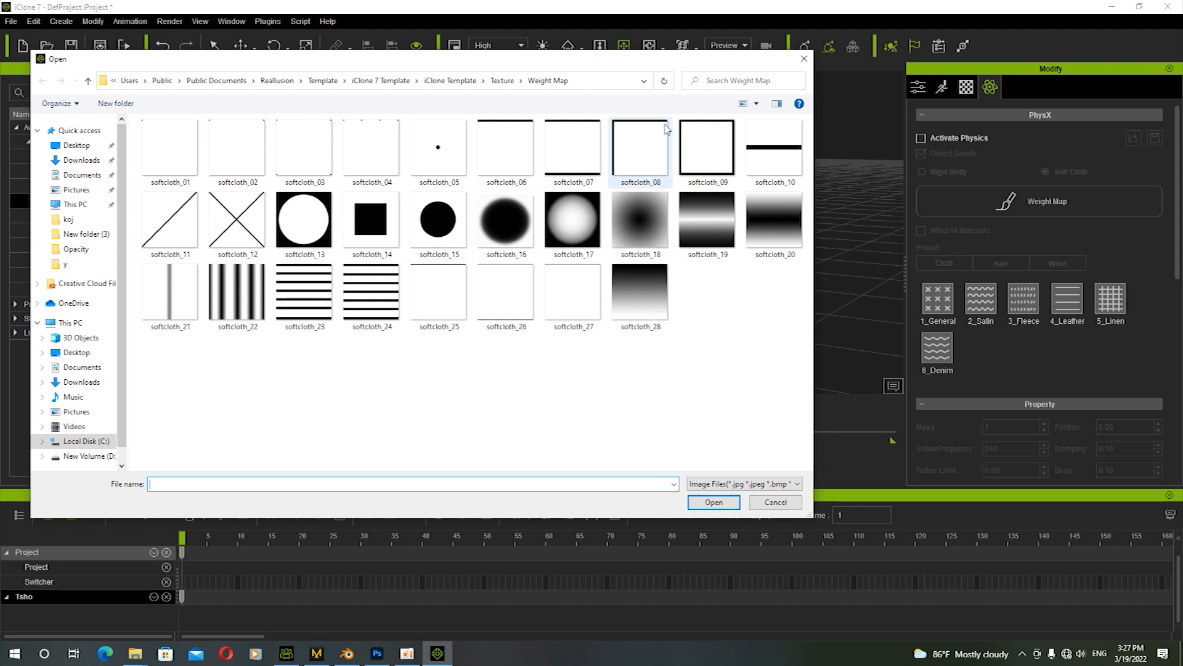
left_click(805, 62)
left_click(191, 112)
left_click(566, 215)
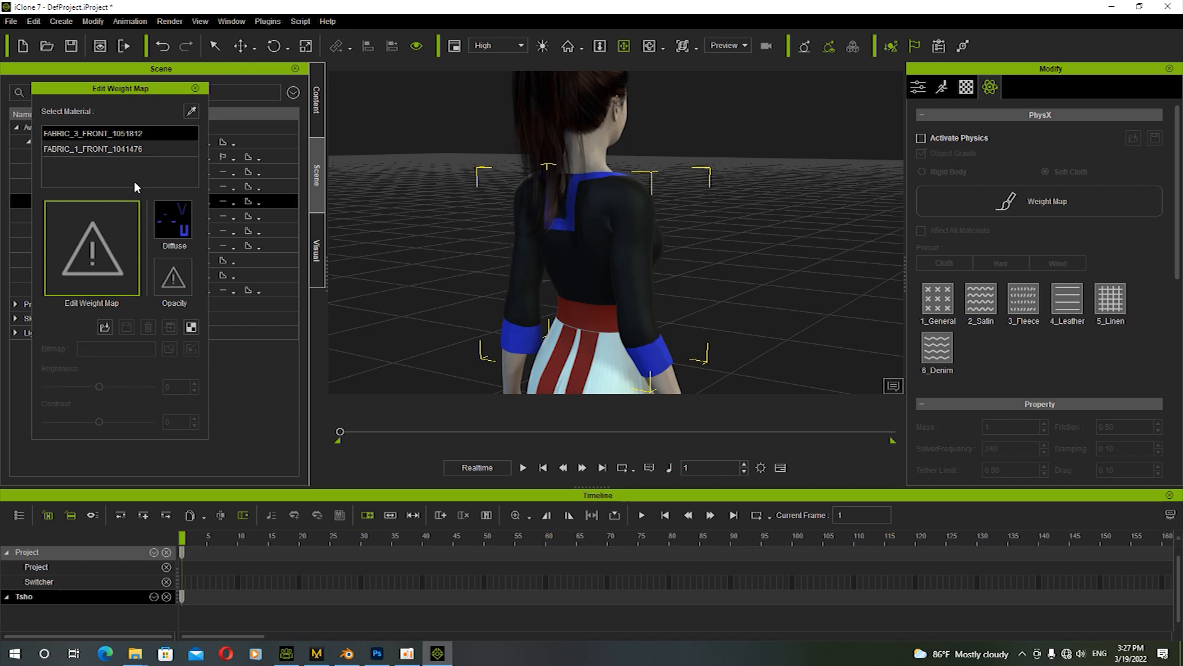
Load tsho_WM from the y folder on the Desktop as the weight map of material FABRIC_3_FRONT_1051812
left_click(112, 256)
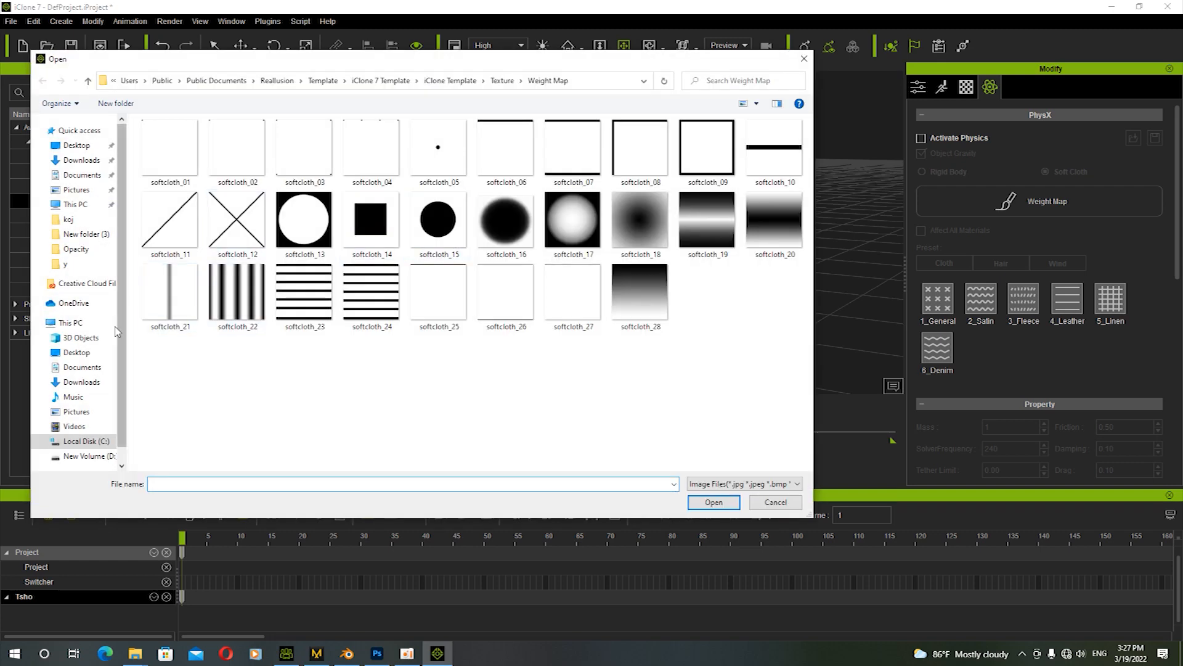
left_click(86, 456)
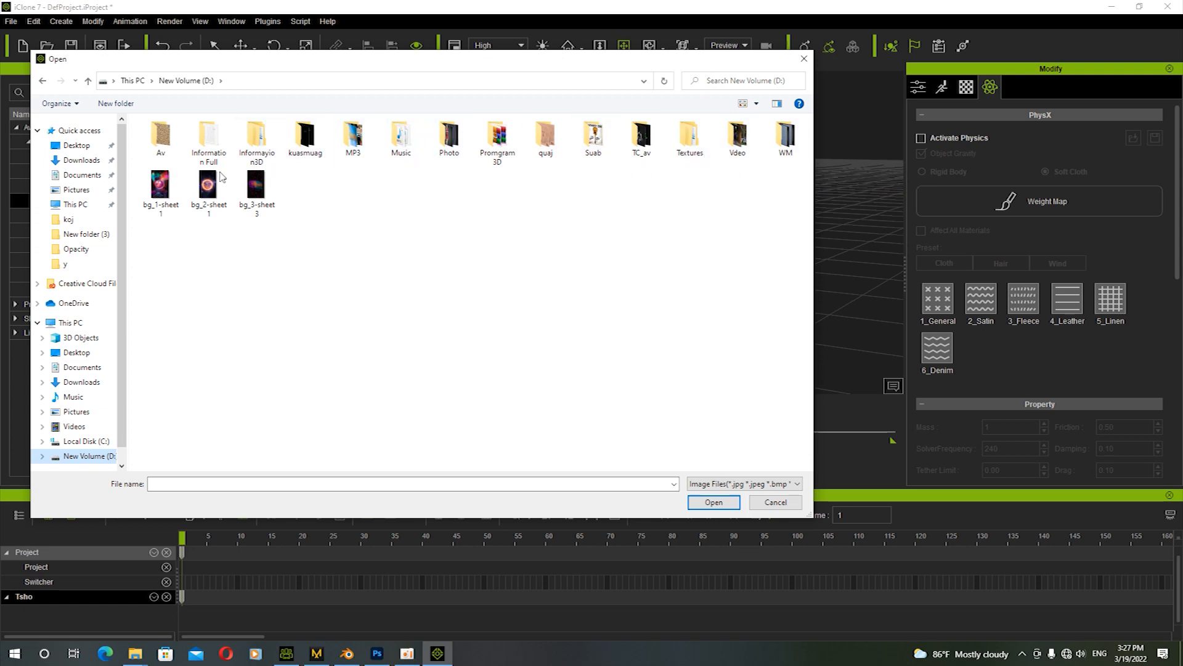
left_click(76, 145)
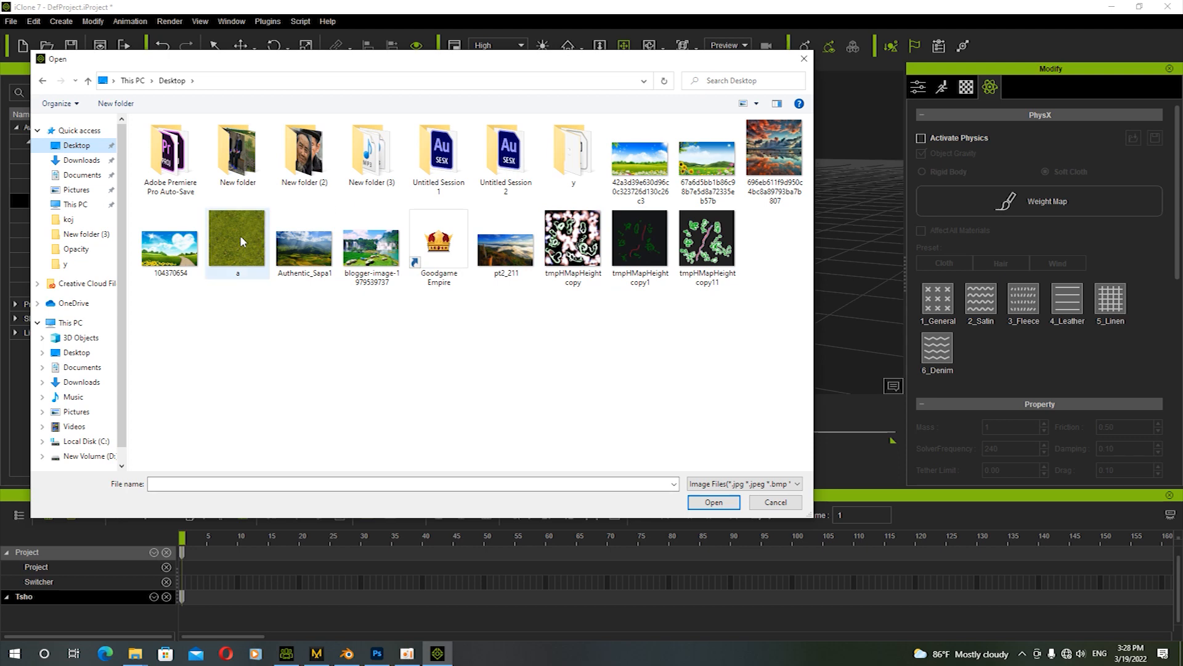
left_click(570, 159)
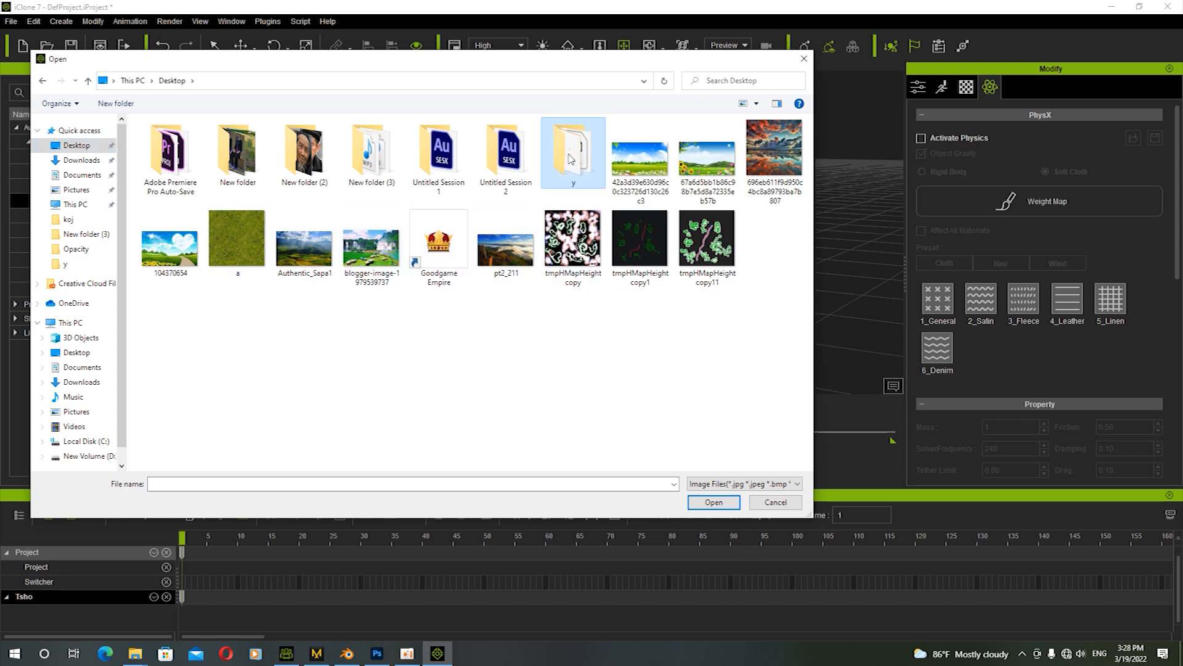
double_click(571, 159)
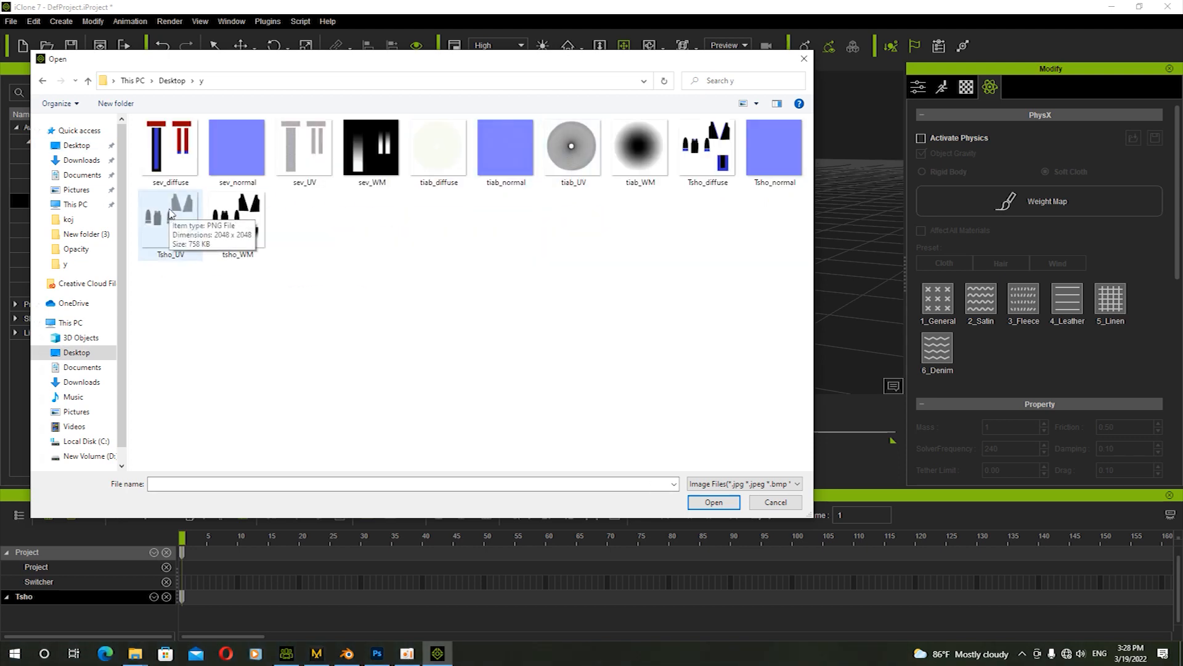
left_click_drag(229, 208, 892, 54)
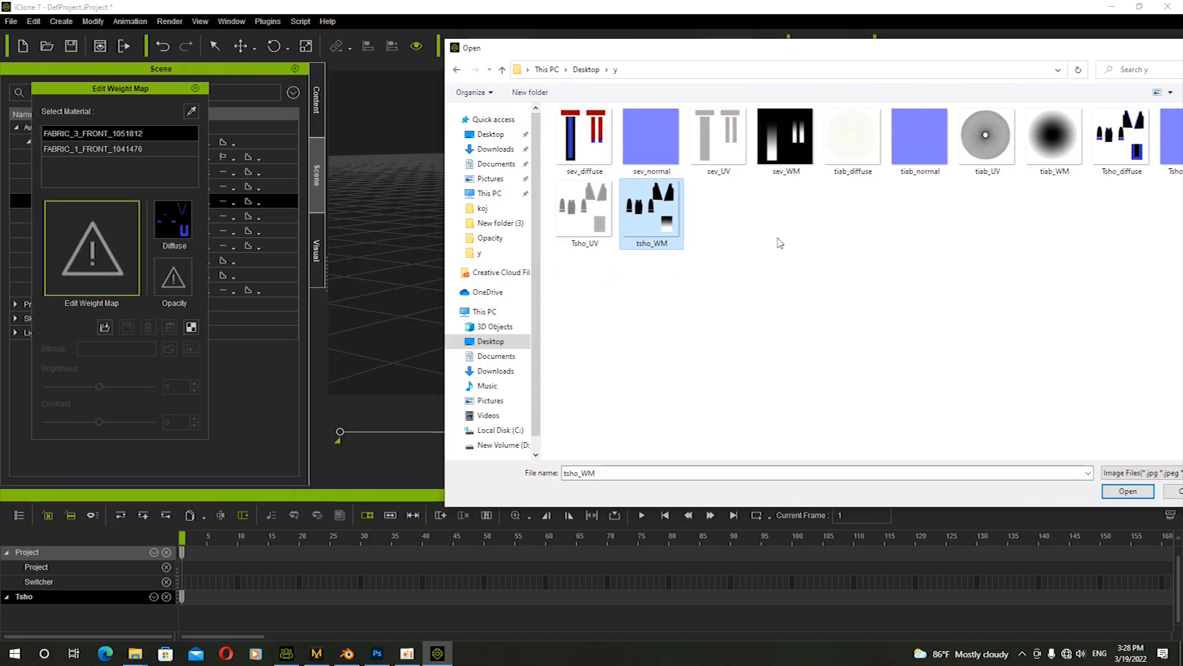
left_click_drag(644, 210, 98, 265)
left_click_drag(1046, 51, 828, 77)
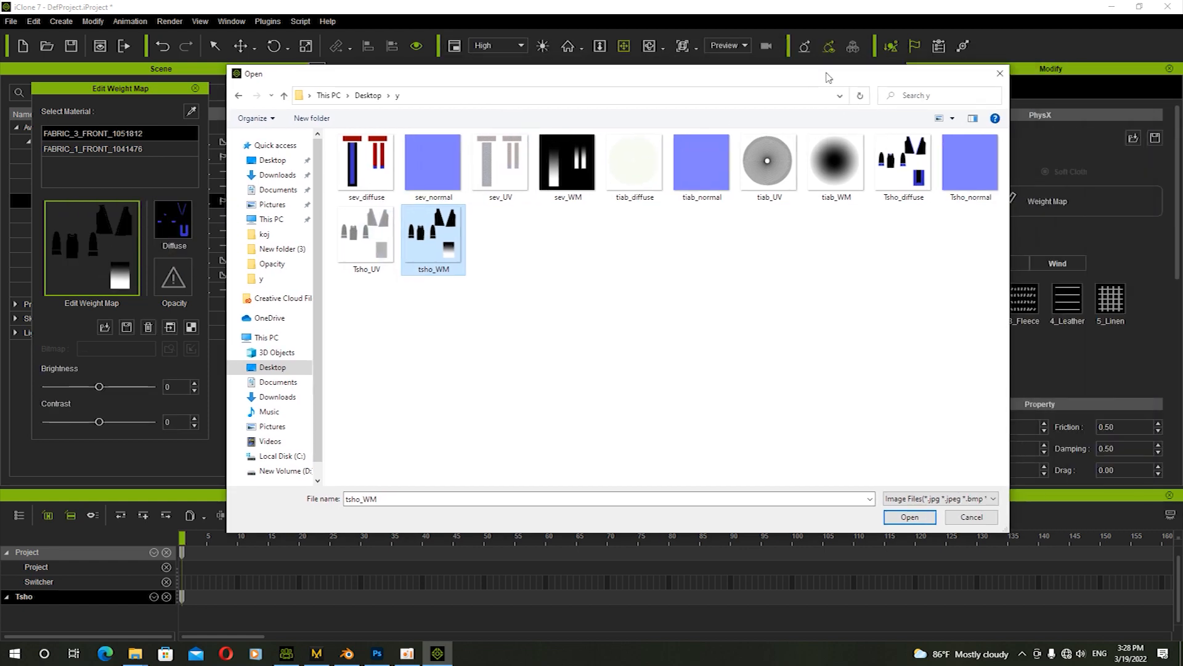
left_click_drag(954, 77, 771, 154)
left_click(818, 151)
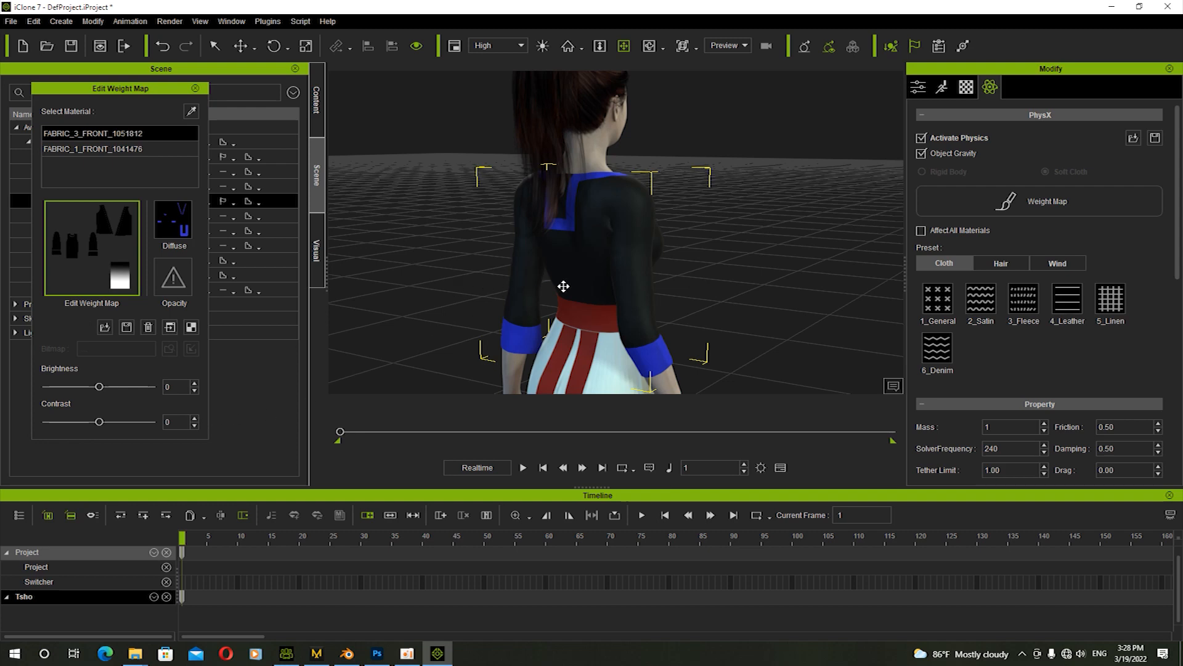
Play the walk twice from frame 1 to check the back of the Tsho top in motion
key("space")
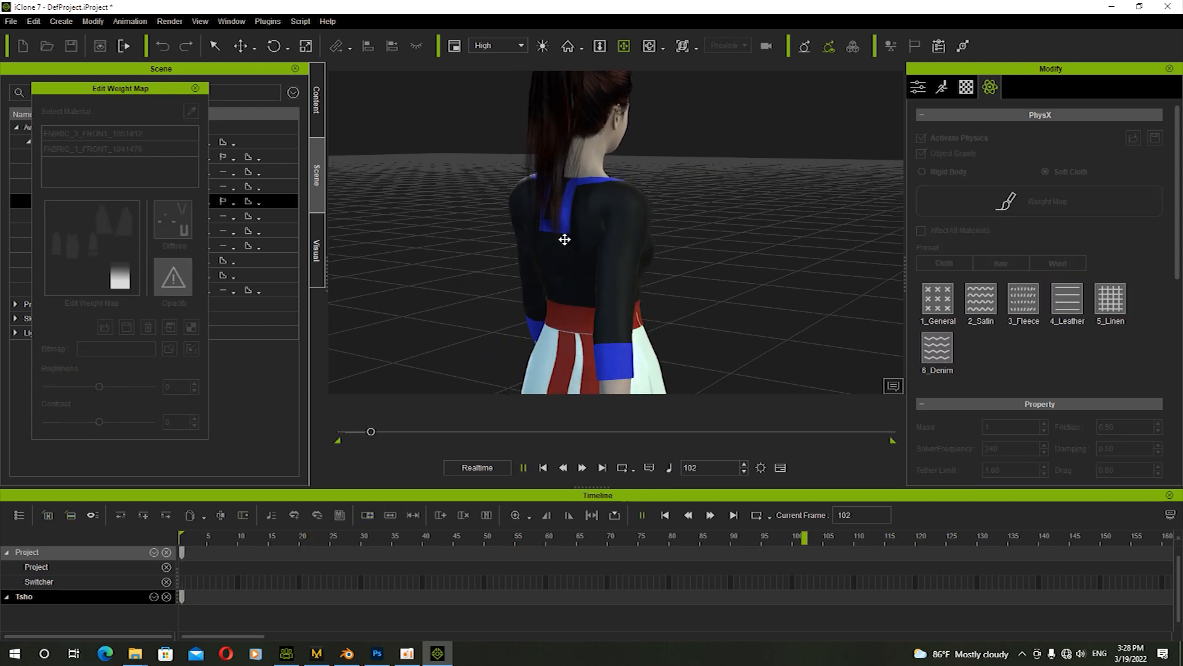
key("space")
left_click(542, 468)
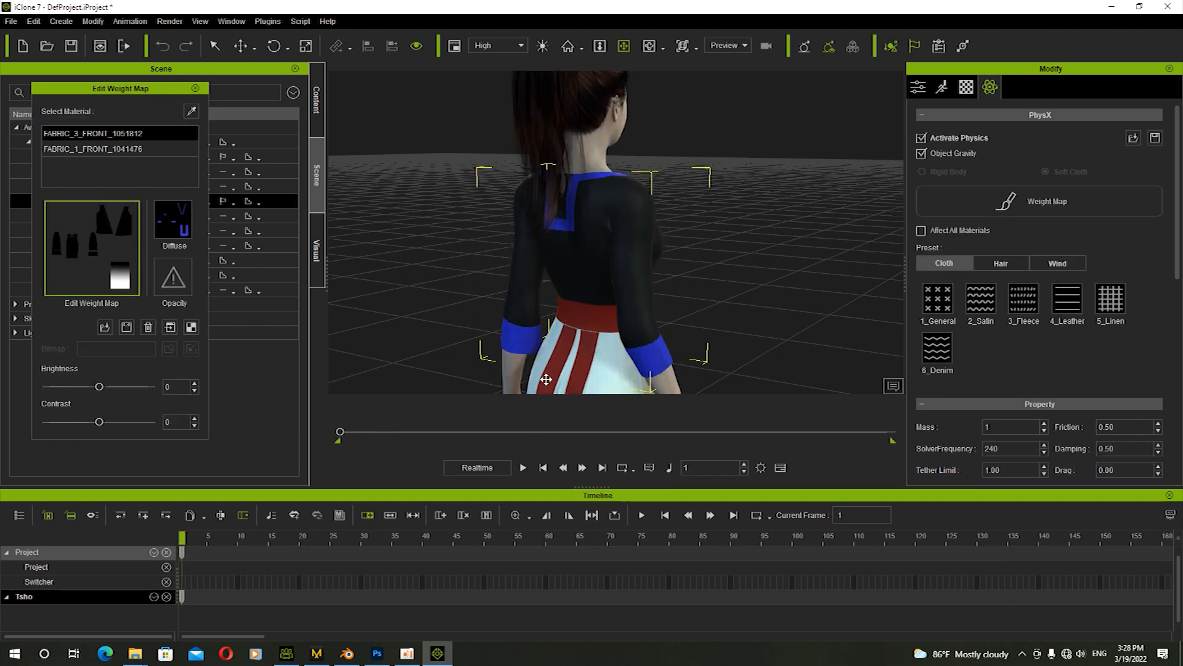
key("space")
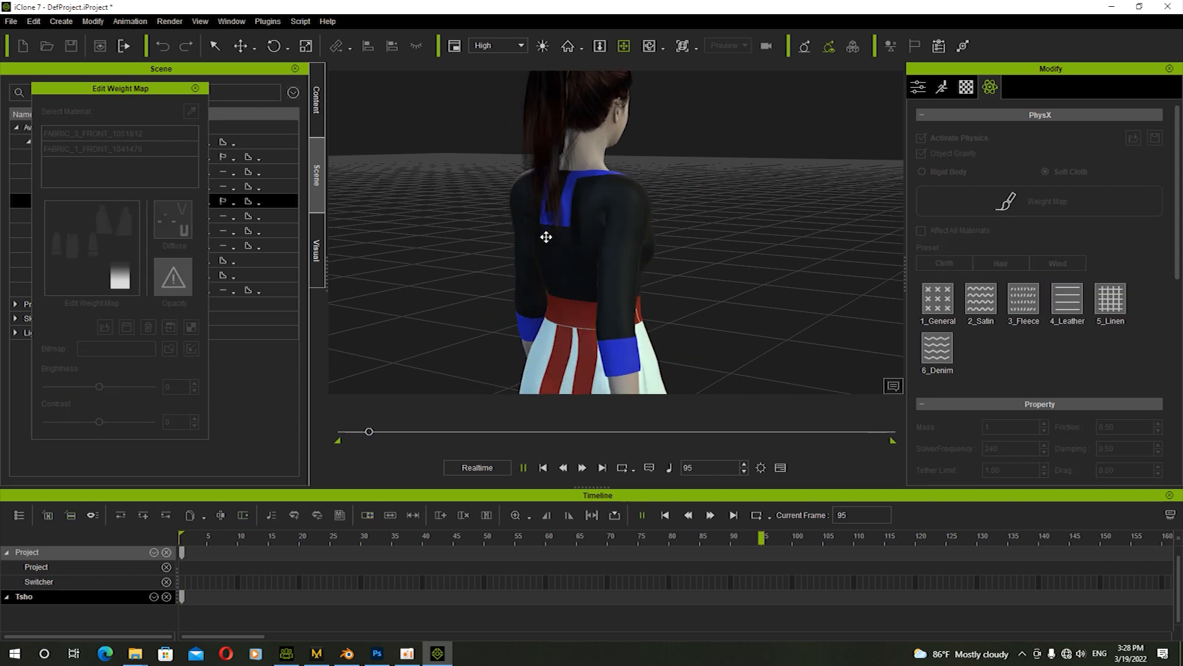
key("space")
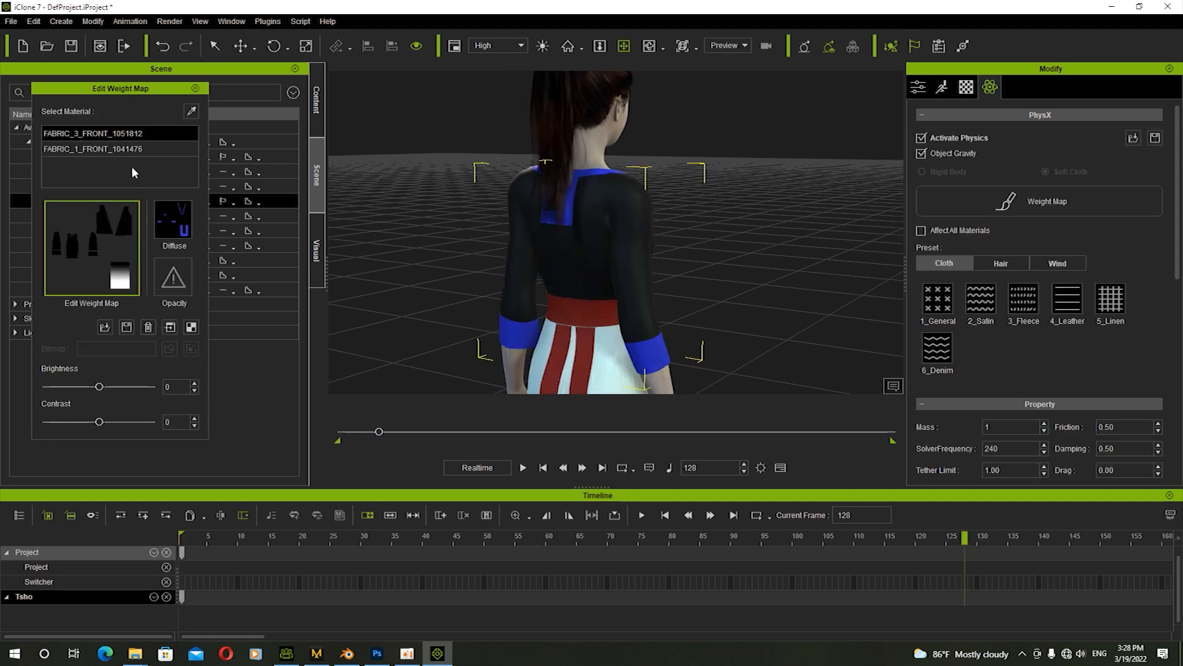
Load tsho_WM from the y folder on the Desktop as the weight map of material FABRIC_1_FRONT_1041476
left_click(123, 149)
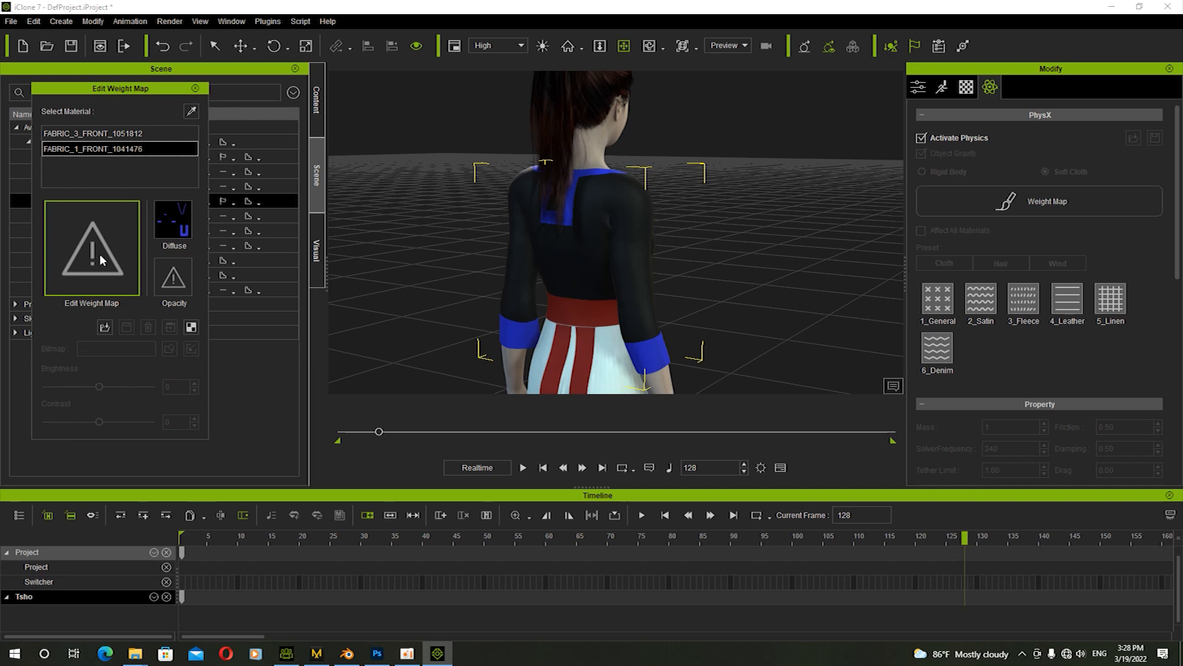
double_click(100, 255)
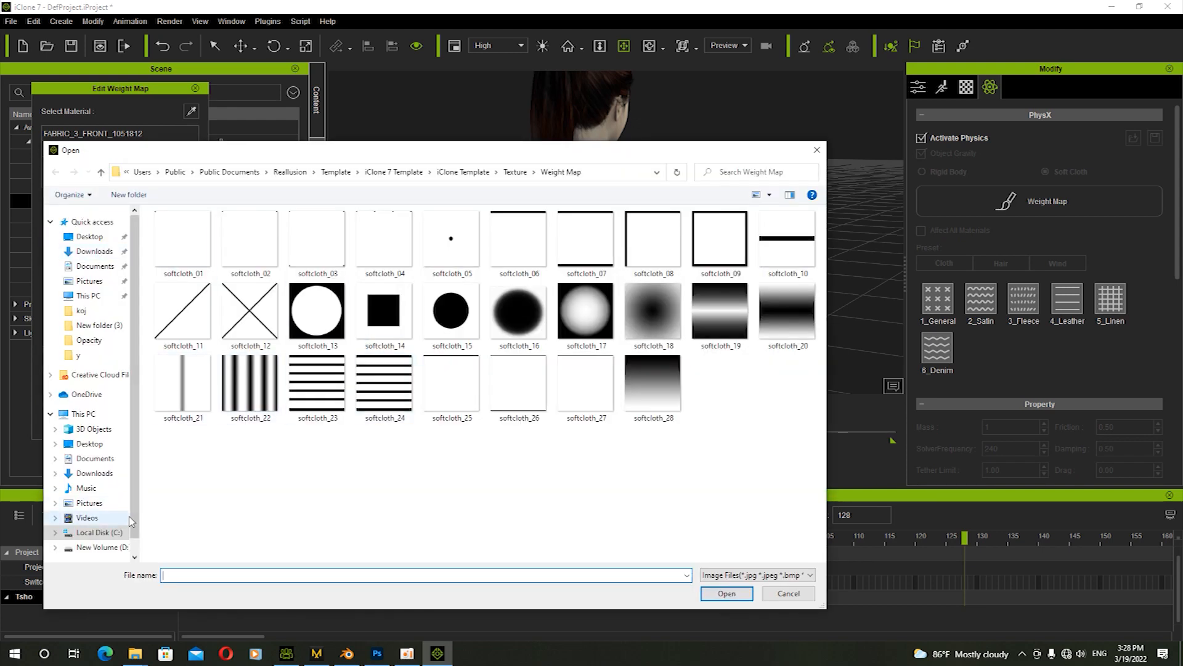
left_click(97, 547)
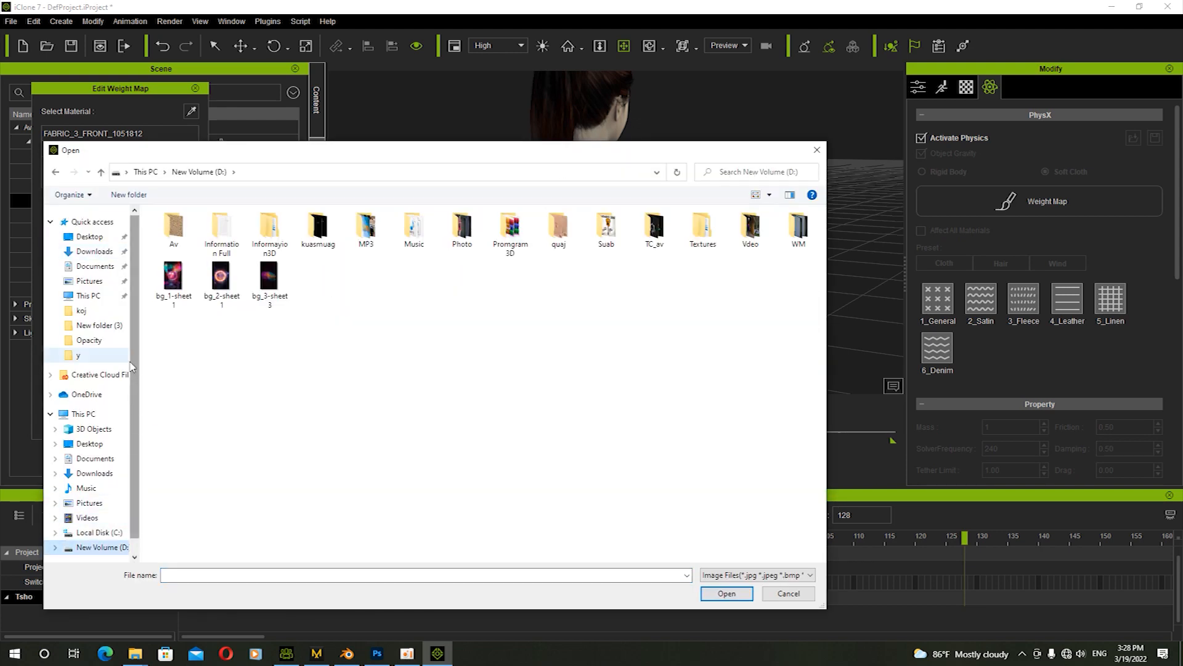
left_click(86, 237)
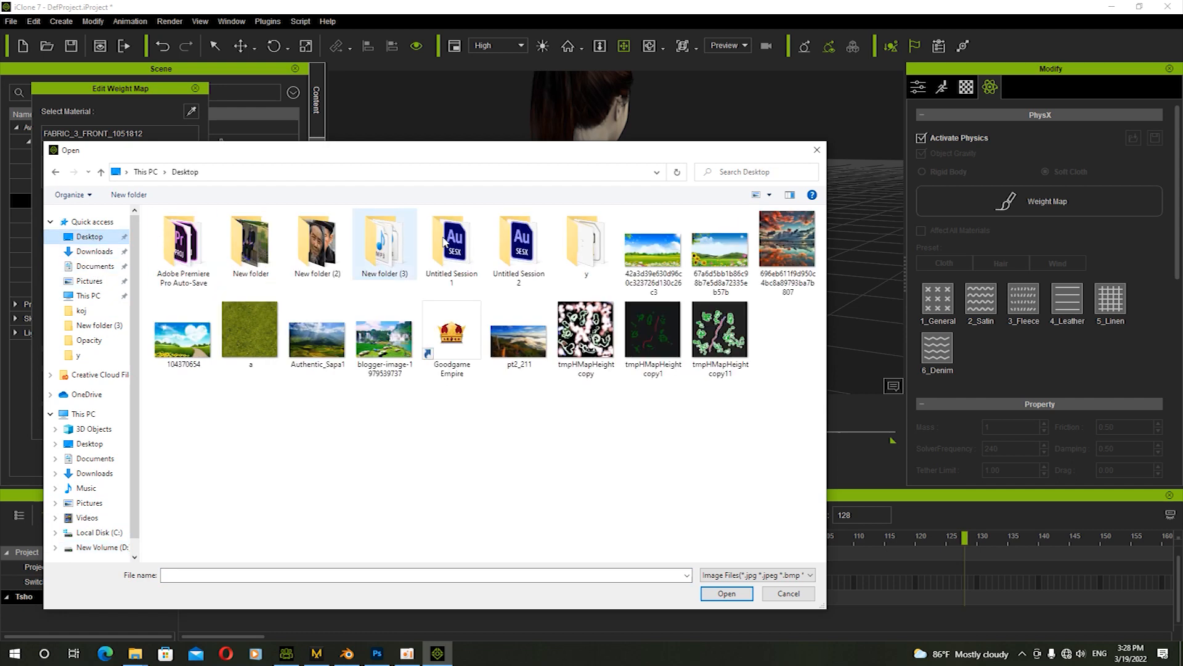
double_click(590, 256)
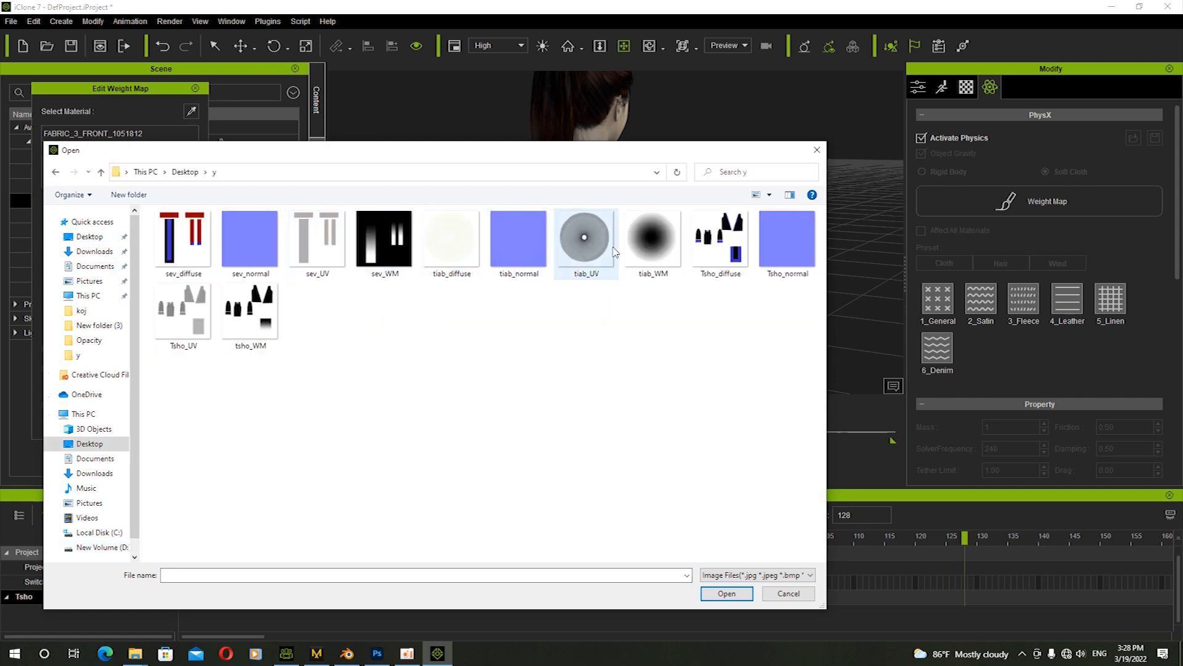
left_click(247, 326)
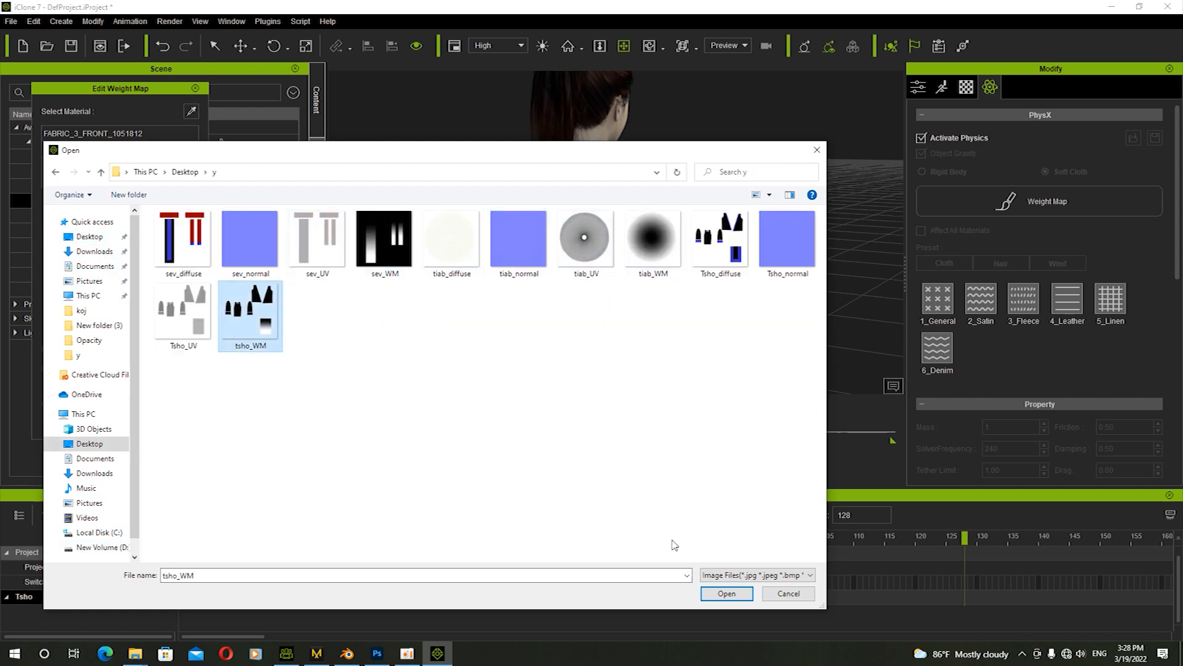
left_click(726, 593)
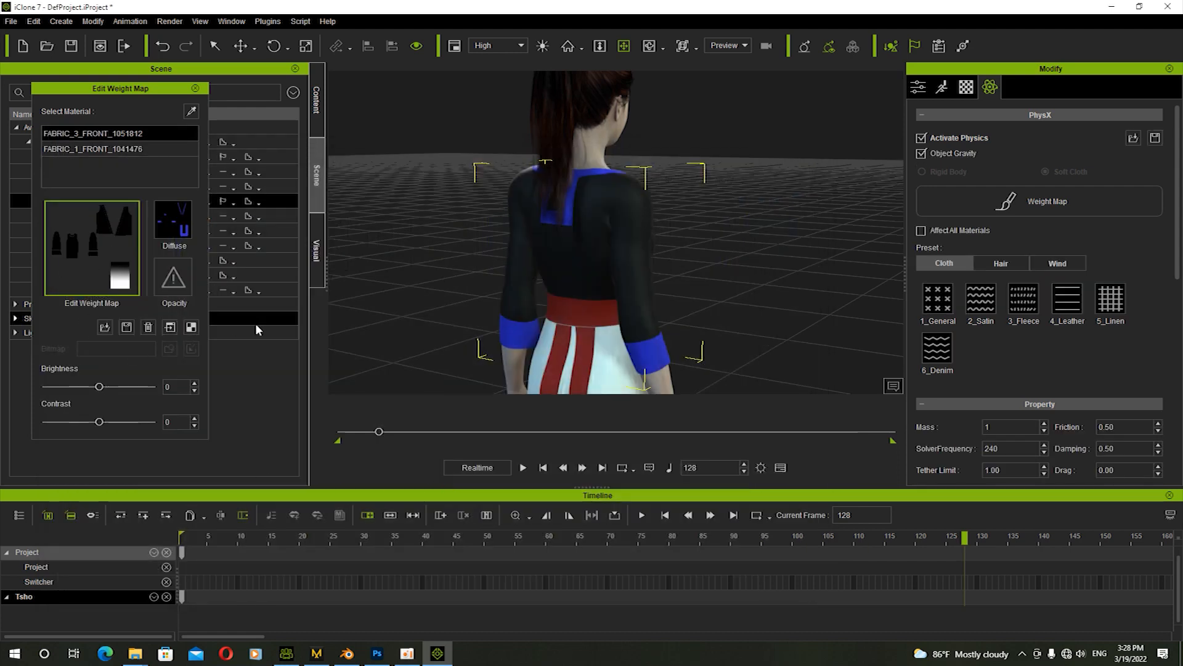
Replay the walk from frame 1 and examine the Tsho top's back and collar up close from both sides
left_click(545, 468)
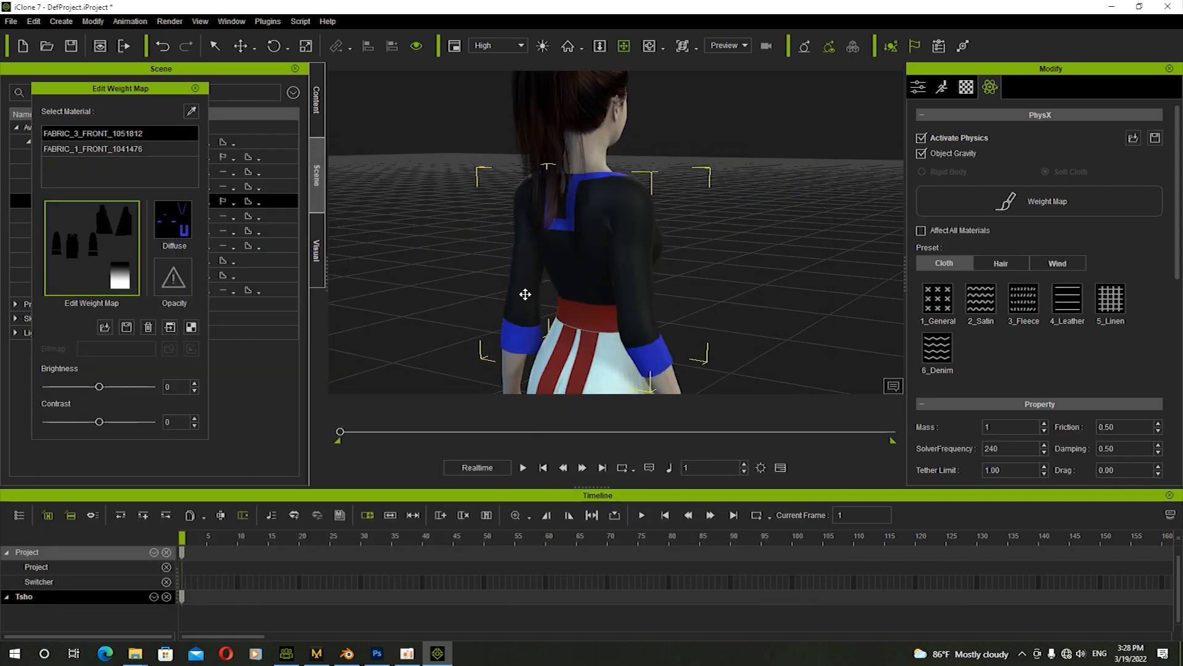
key("space")
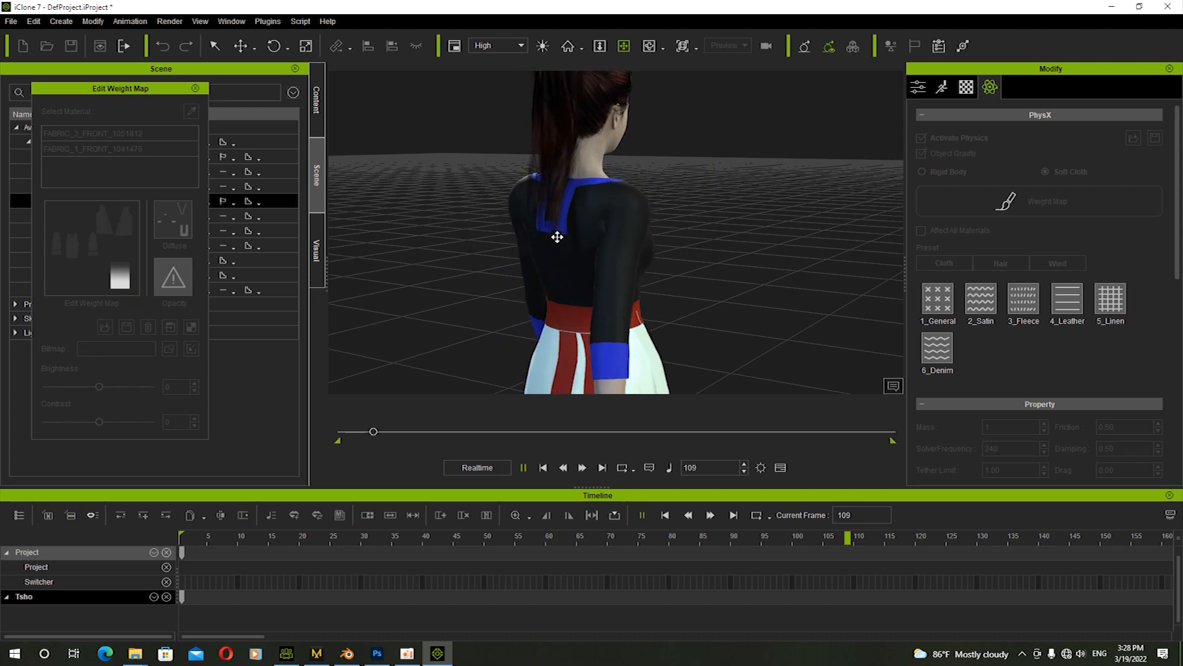
scroll(557, 240, "up", 4)
scroll(522, 251, "down", 2)
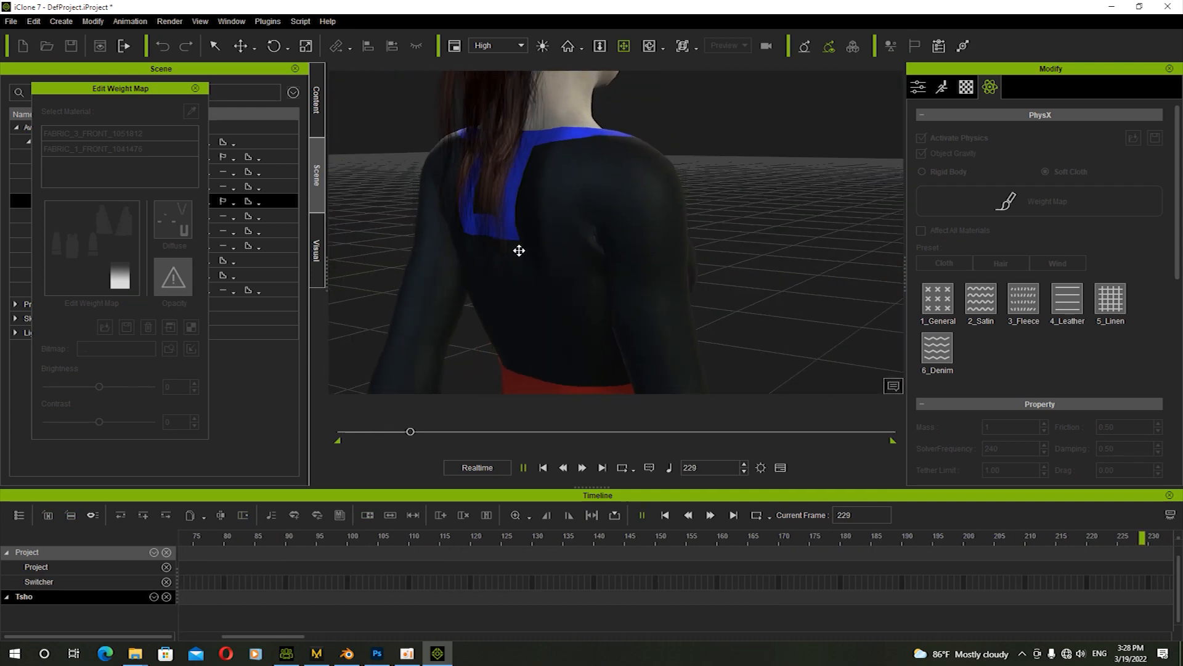
scroll(519, 251, "up", 3)
scroll(518, 250, "down", 3)
left_click_drag(465, 205, 606, 229)
scroll(542, 228, "up", 3)
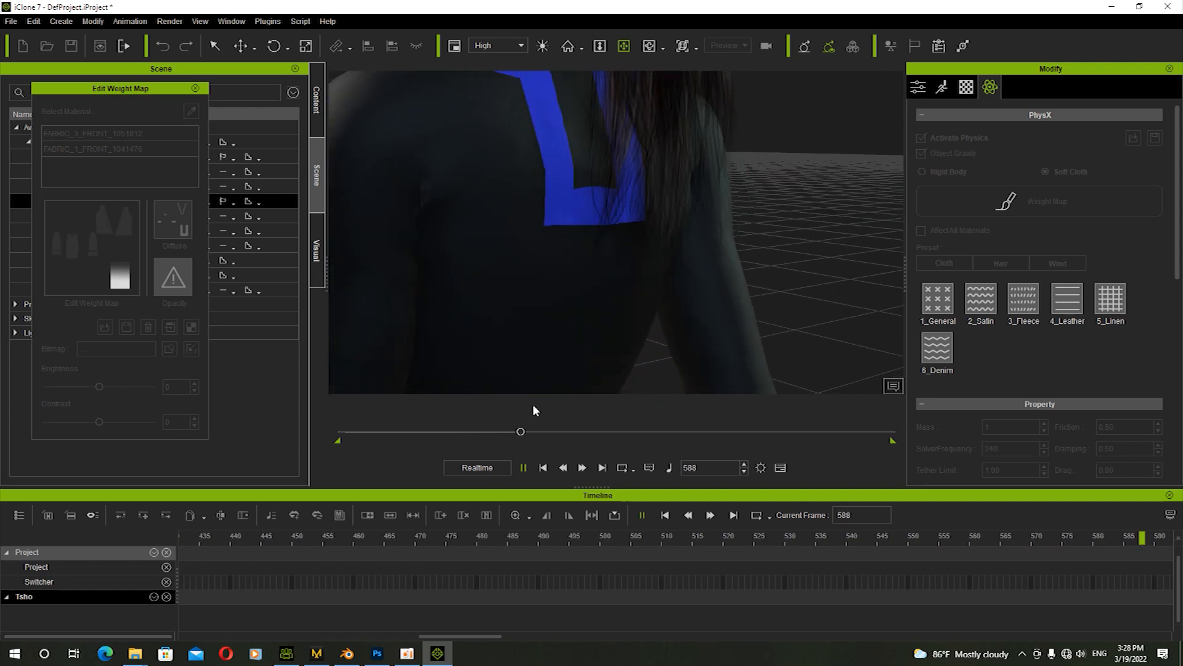
left_click(544, 467)
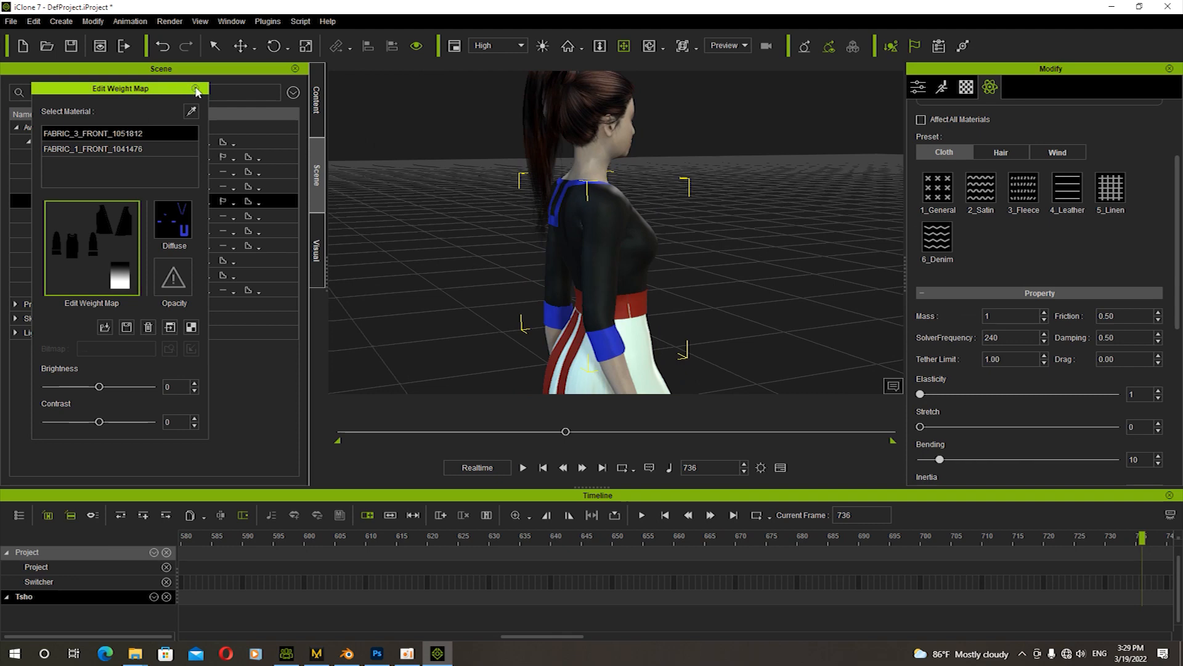
Close the weight map editor, return to frame 1 and show the white skirt from the side
left_click(196, 89)
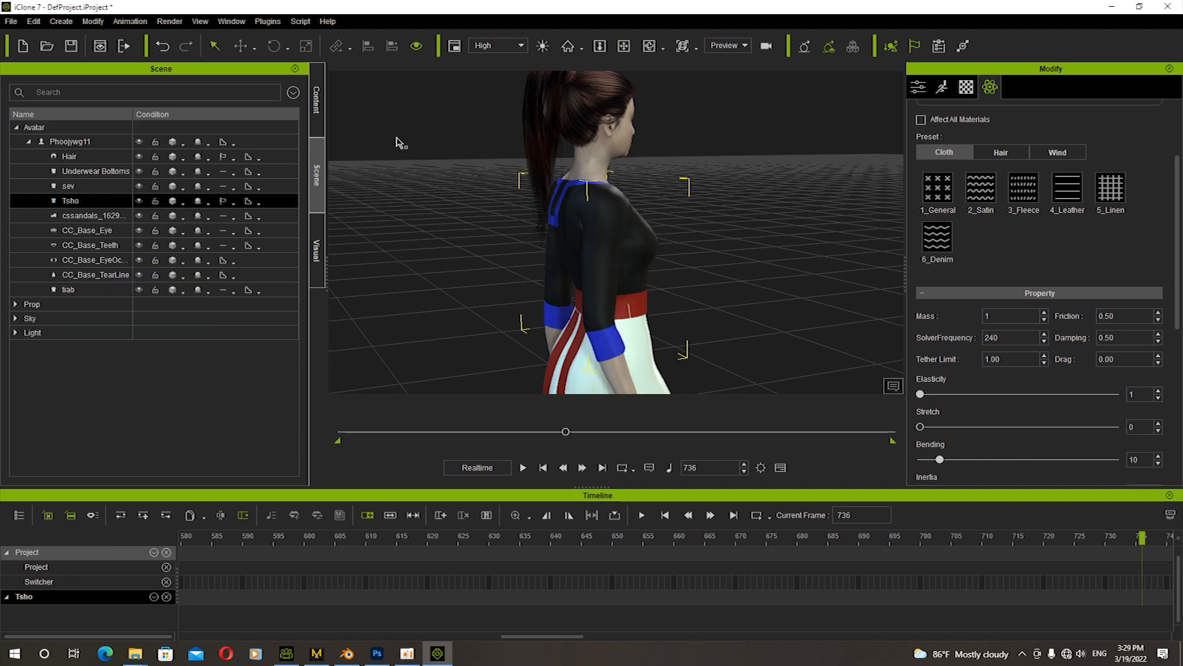
left_click(543, 467)
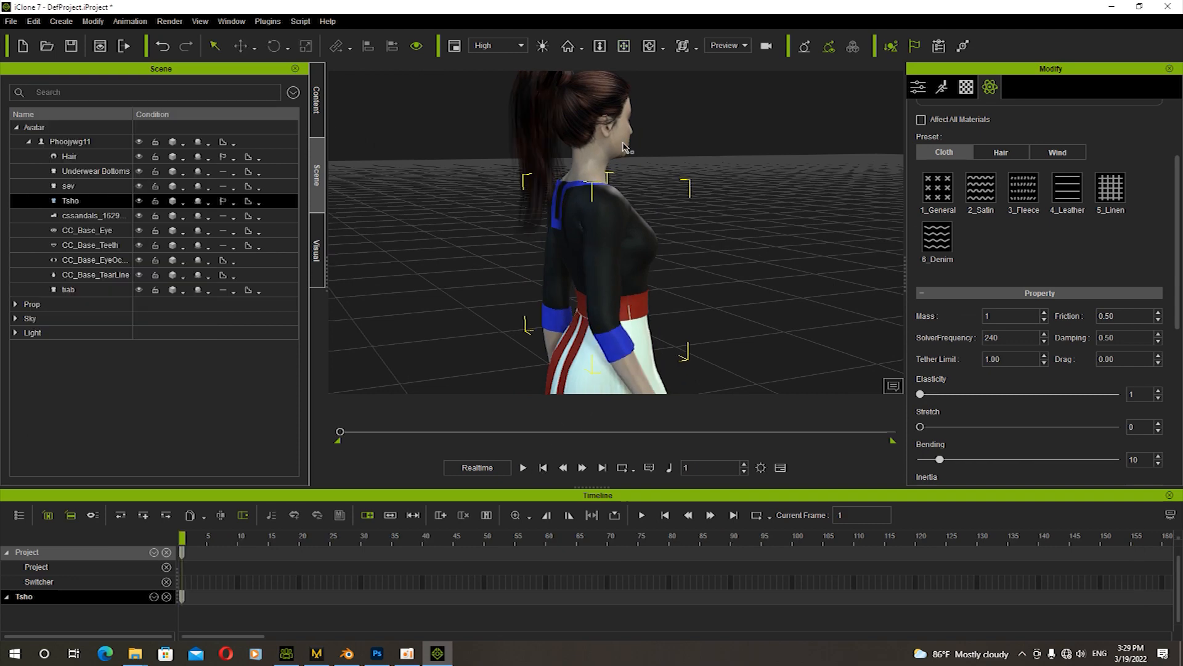
left_click(621, 48)
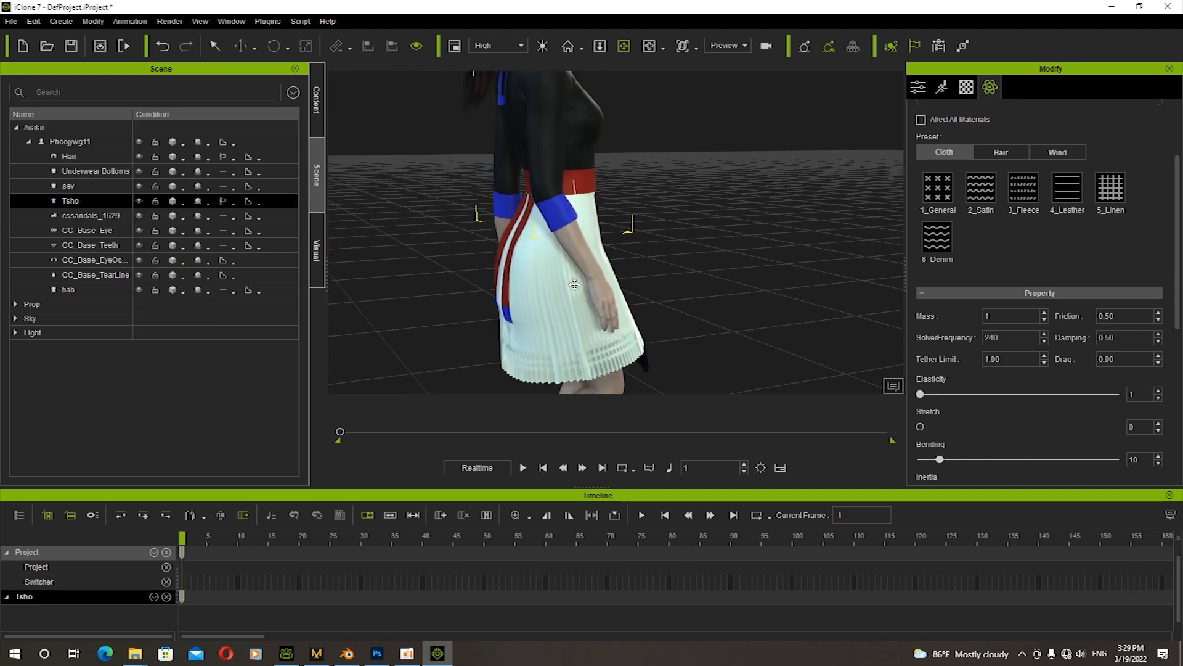
scroll(575, 284, "down", 3)
left_click_drag(630, 298, 543, 292)
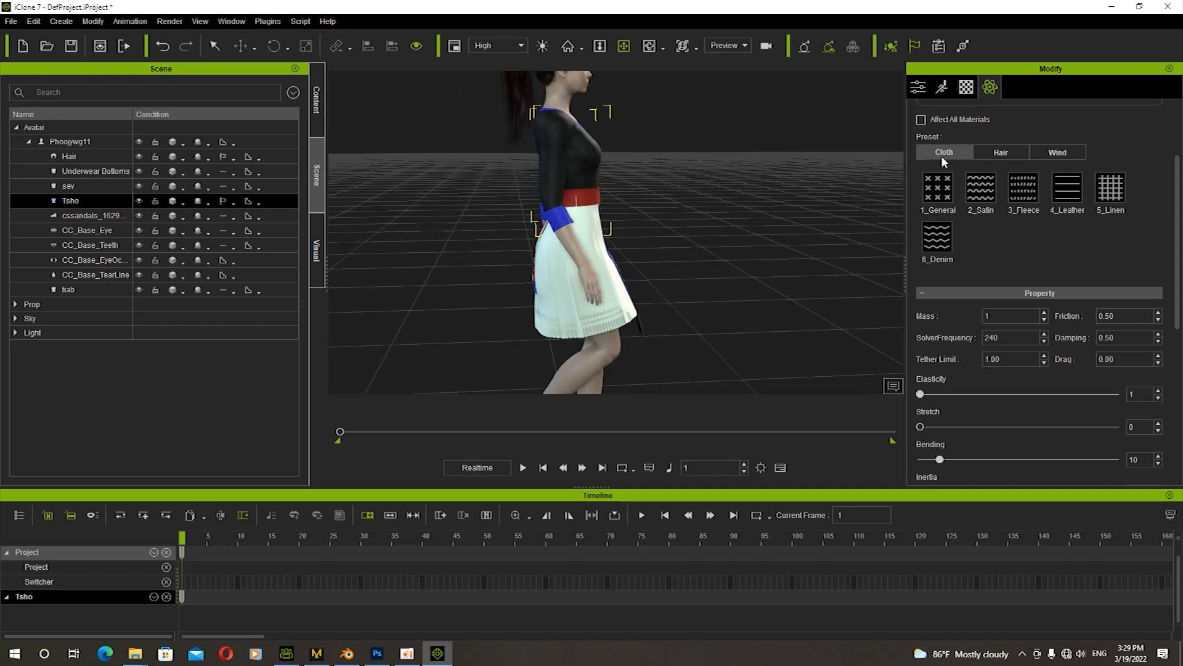
Load tiab_WM from the y folder as the weight map of the tiab skirt's material Cotton_Gabardine_FRONT_1119
left_click(102, 185)
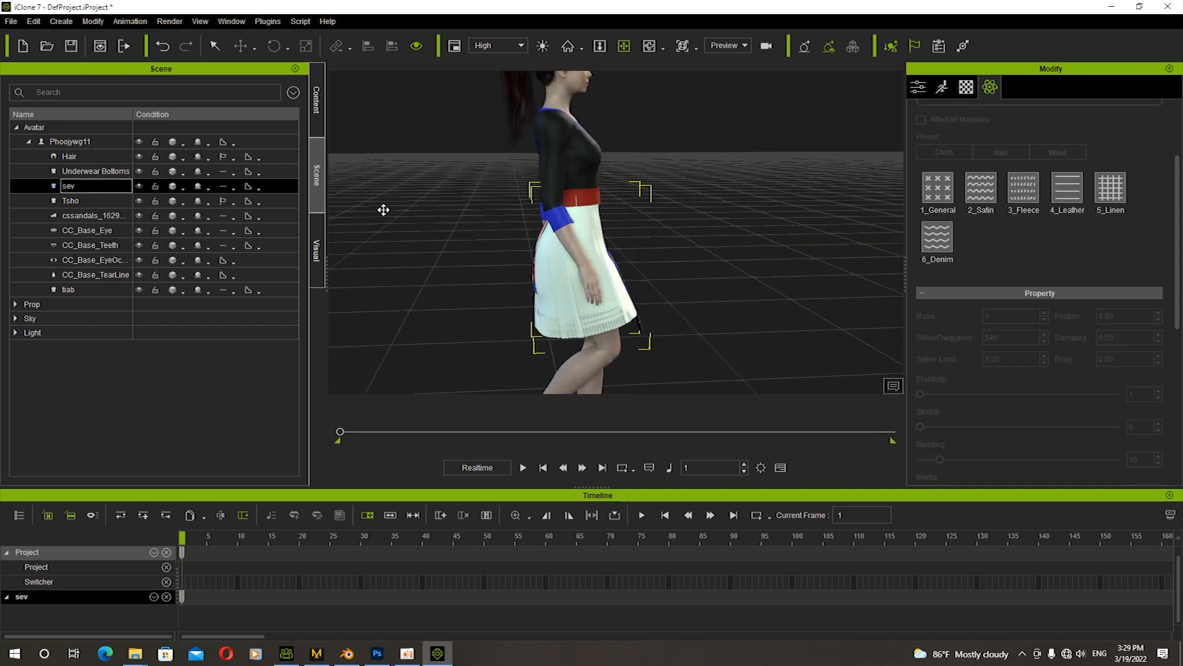
left_click(86, 290)
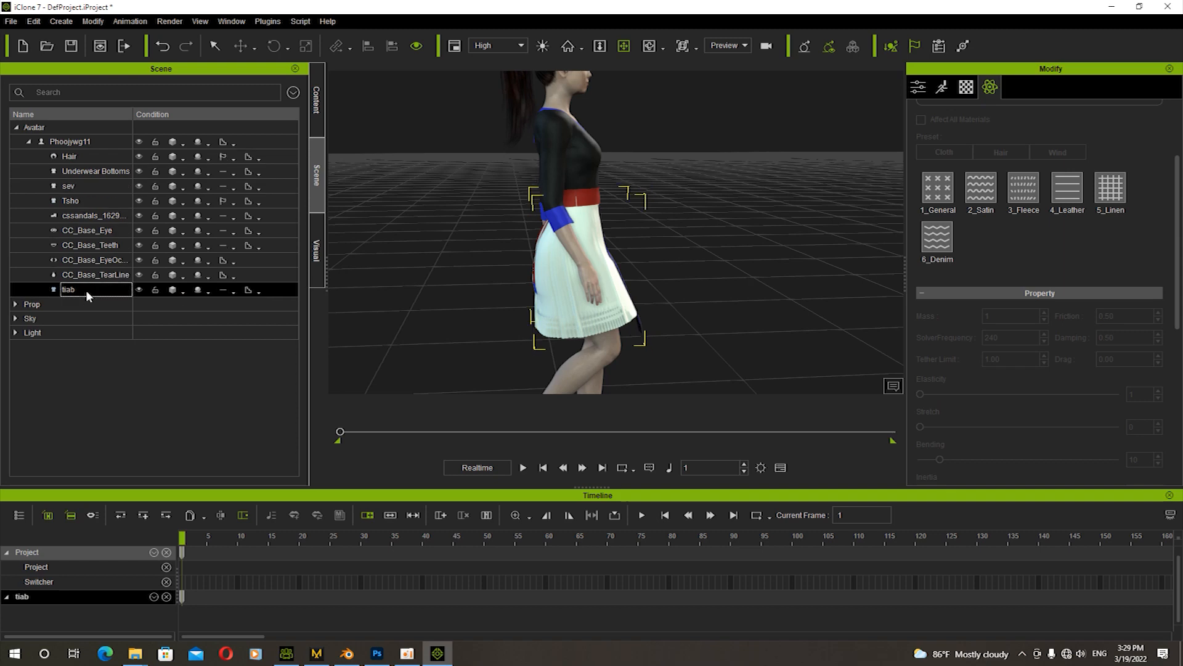
scroll(989, 149, "up", 2)
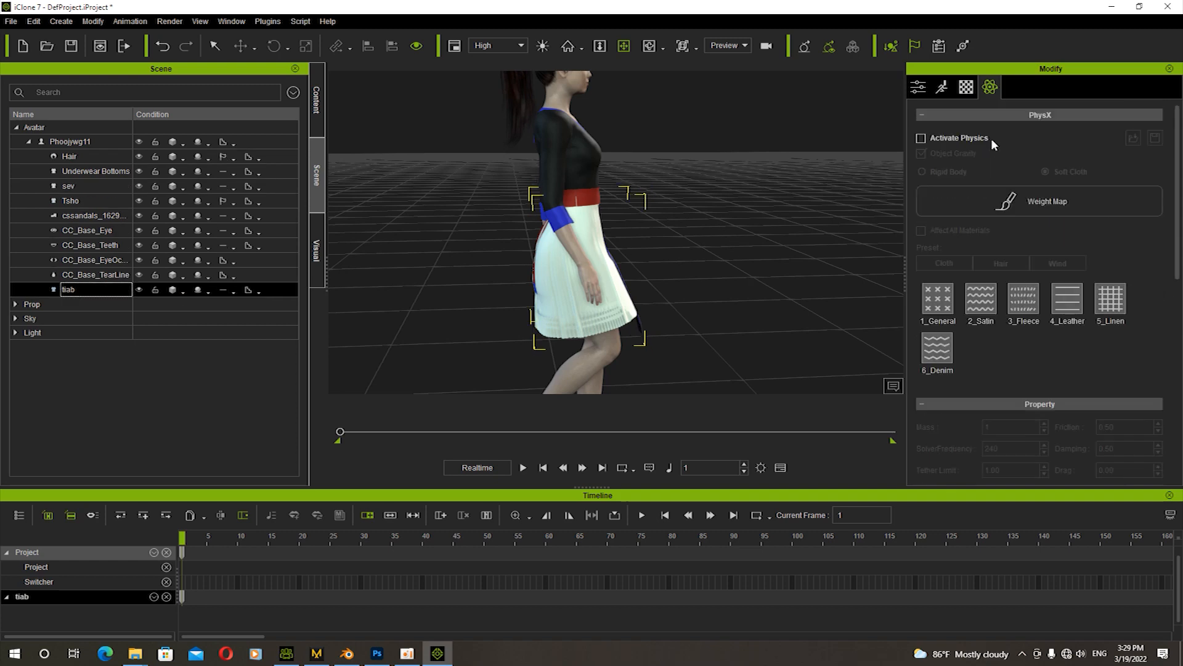
left_click(1001, 209)
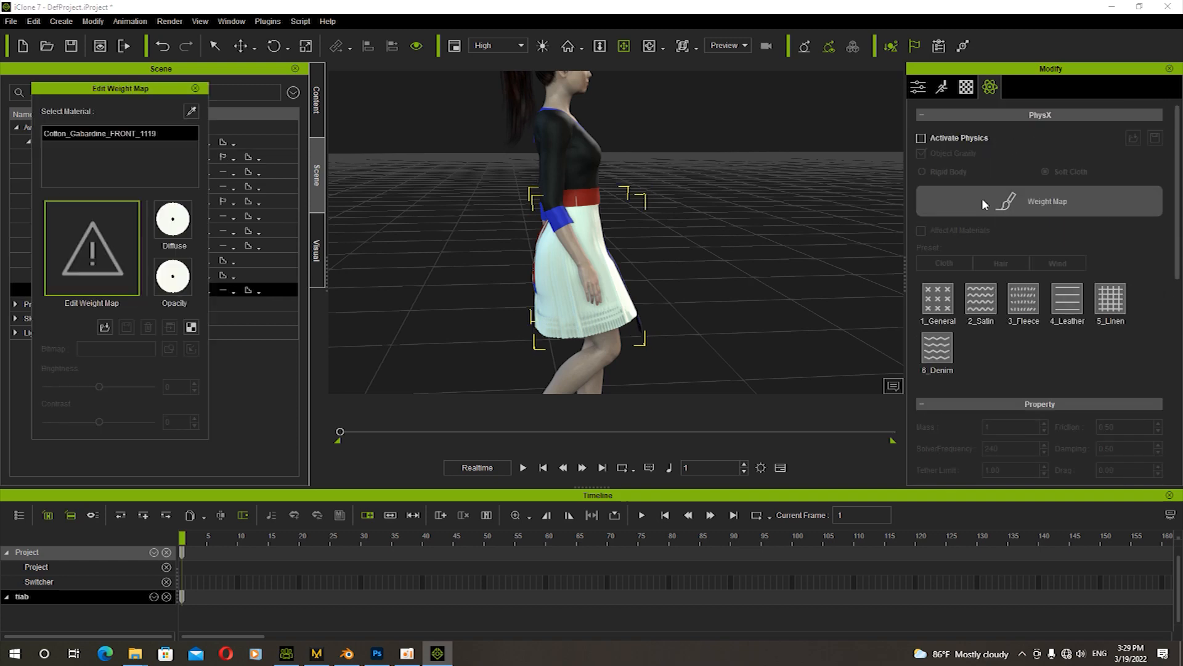
left_click(99, 245)
left_click(666, 242)
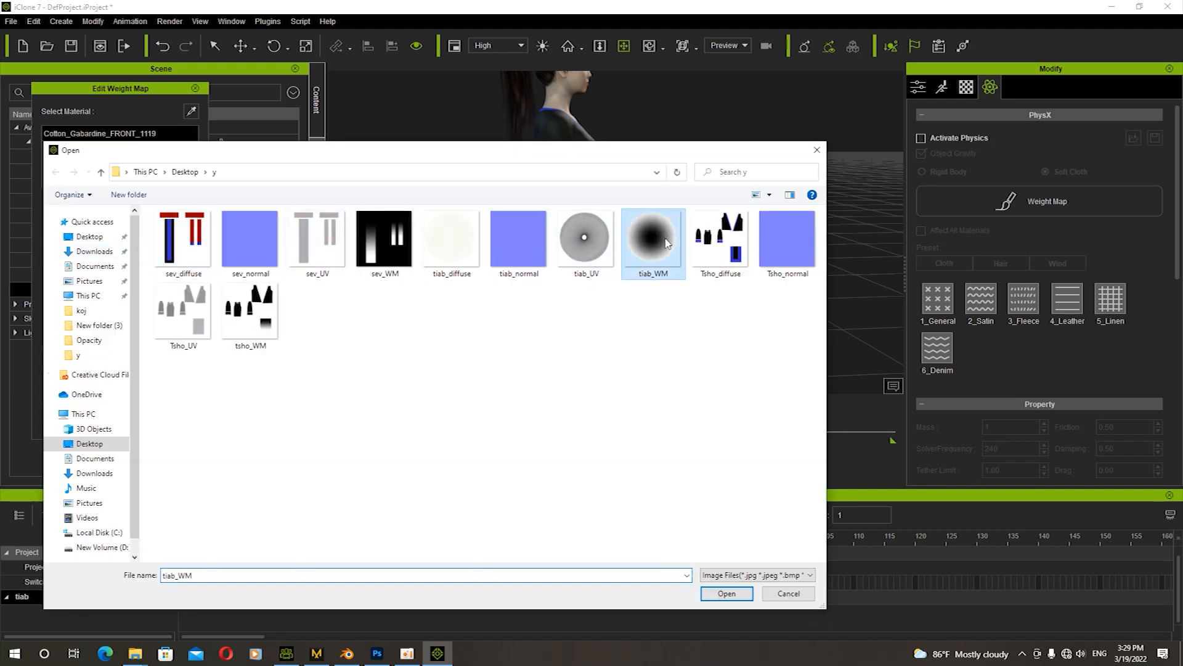
left_click(728, 593)
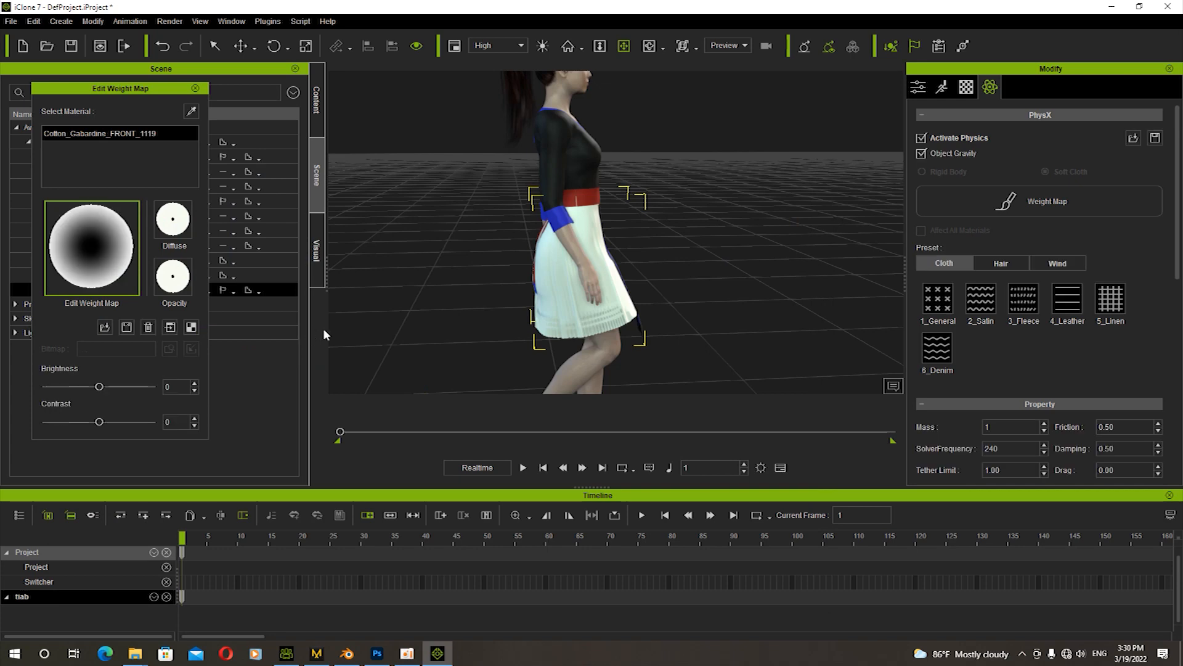
Play the walk and check how the white tiab skirt moves around the legs
key("space")
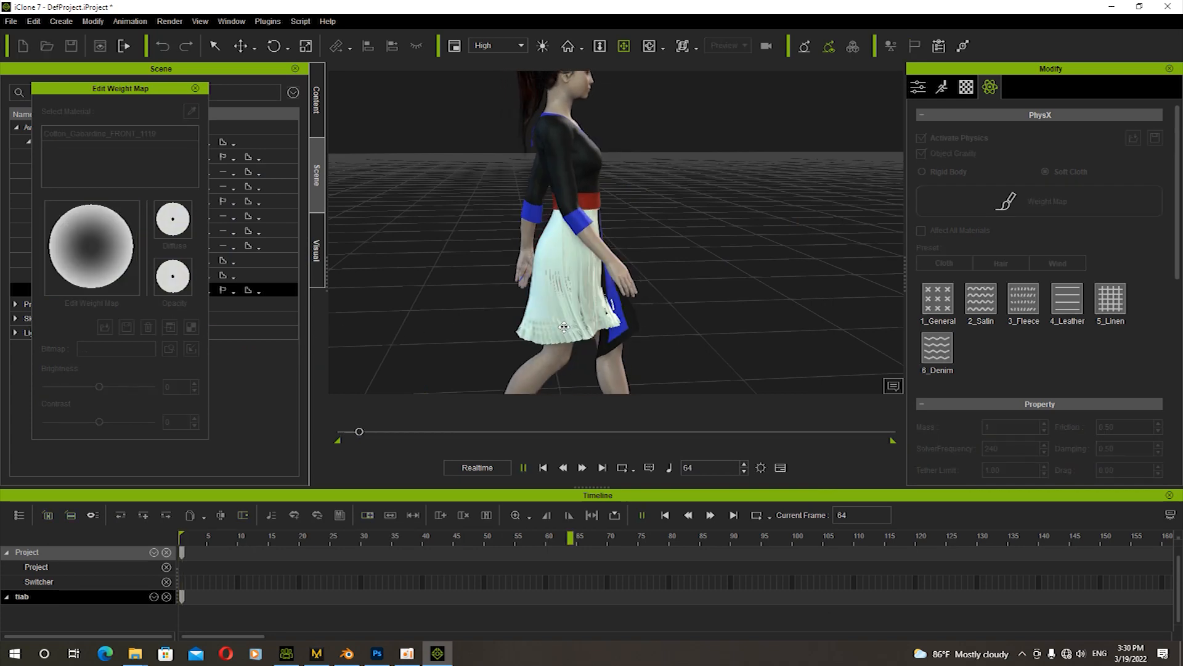
left_click_drag(644, 269, 578, 296)
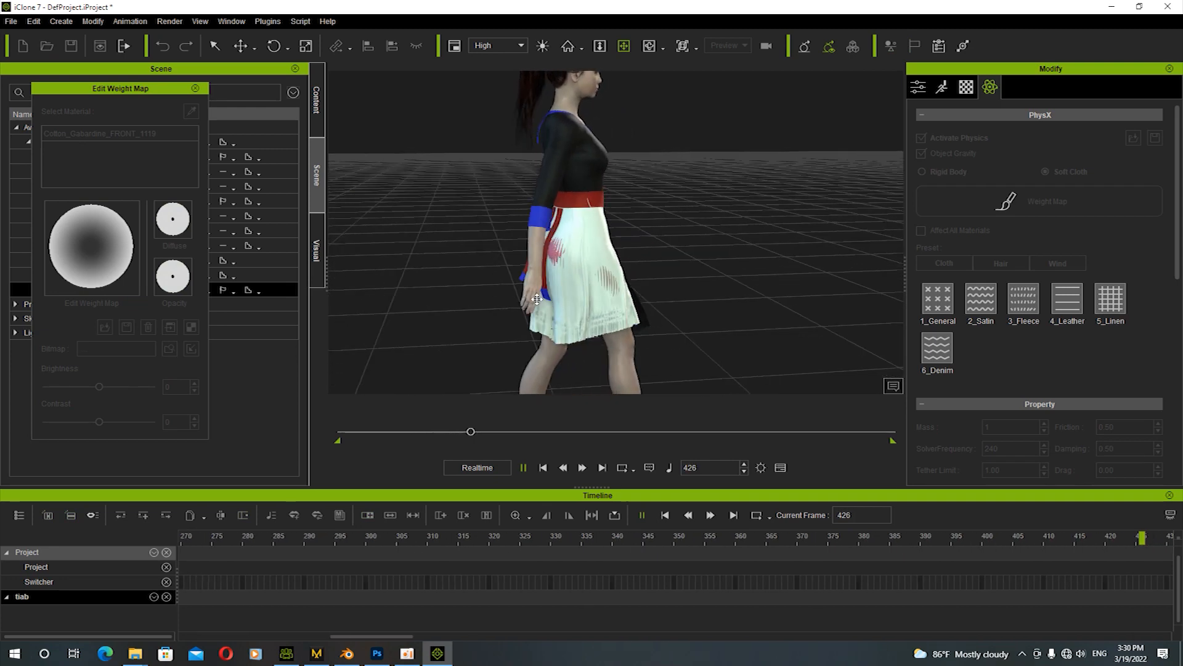
key("space")
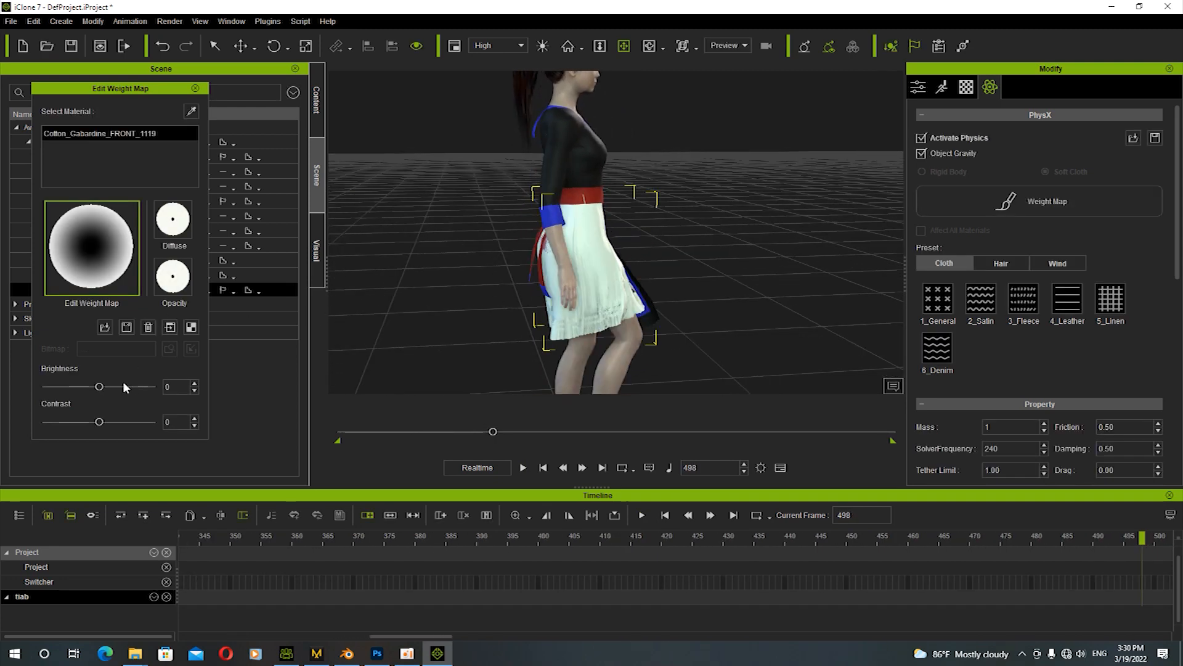
Set the skirt weight map's brightness to -31 and contrast to -22, and replay the walk from frame 1
left_click_drag(89, 389, 86, 389)
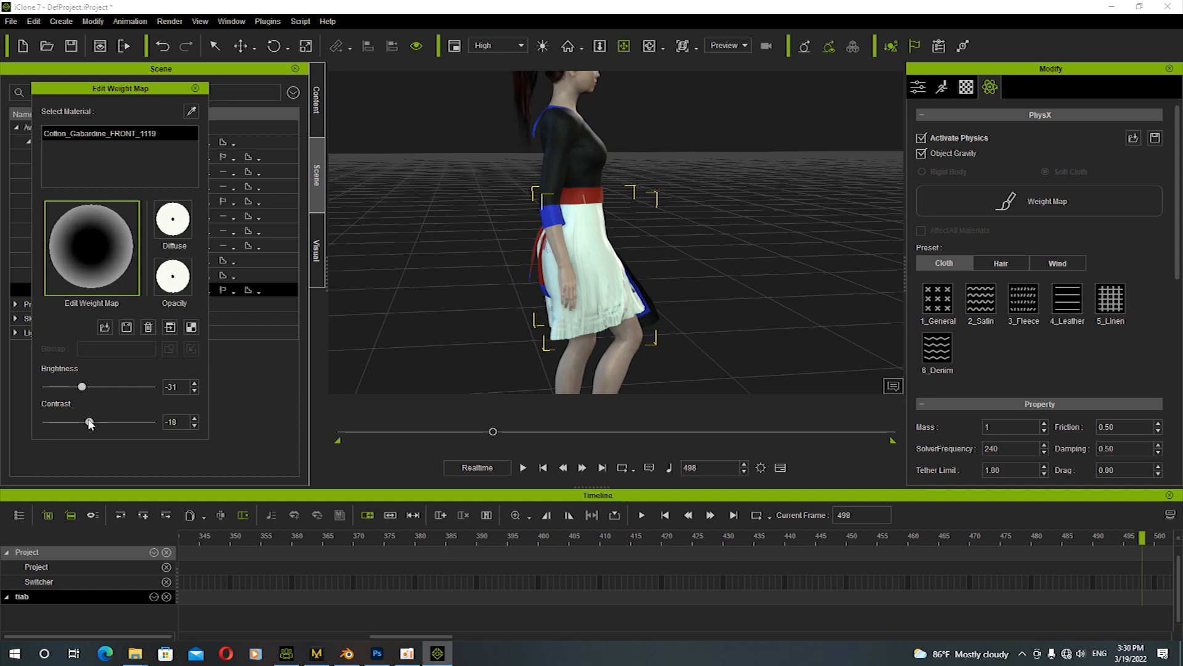
left_click(544, 468)
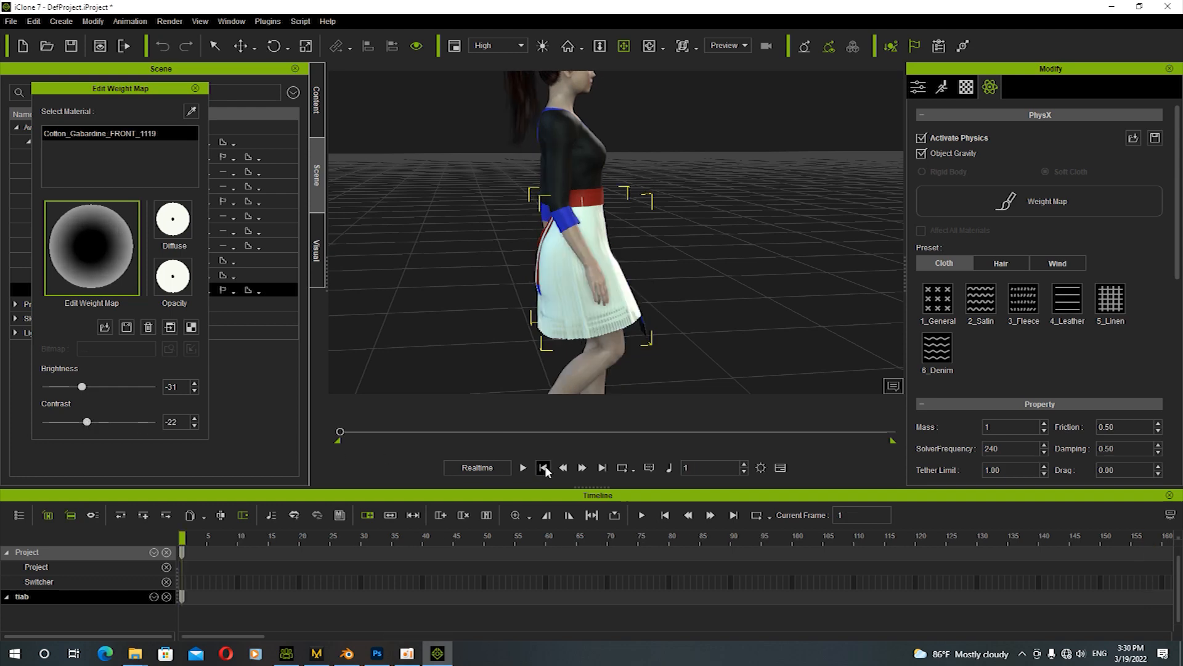
key("space")
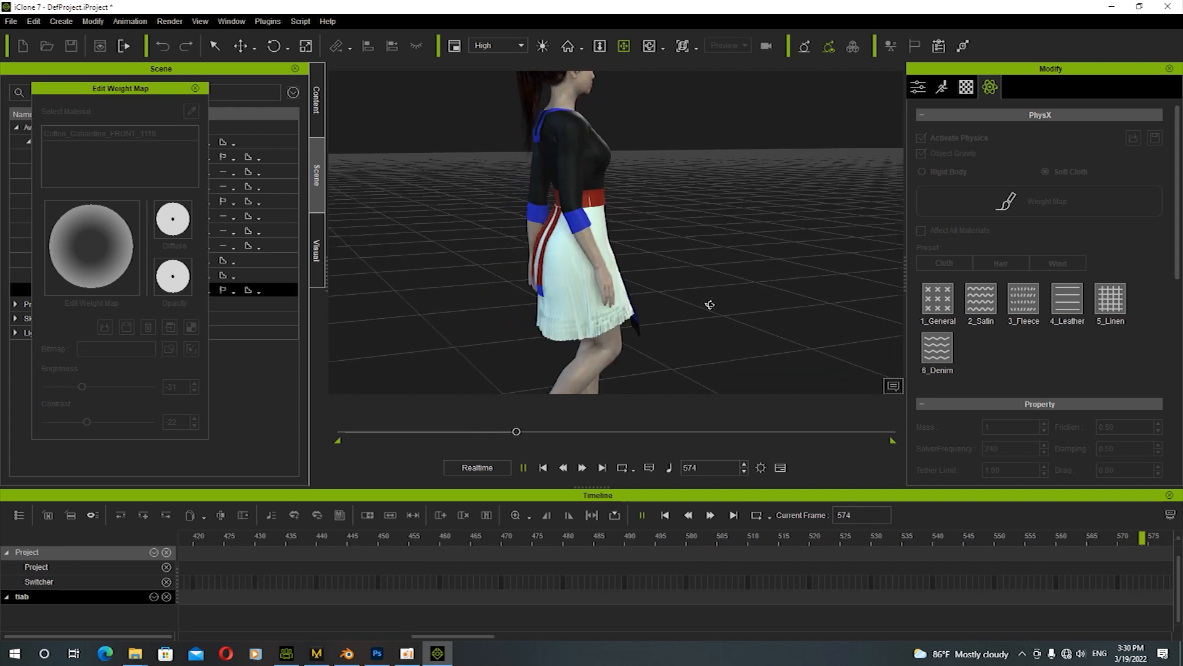
key("space")
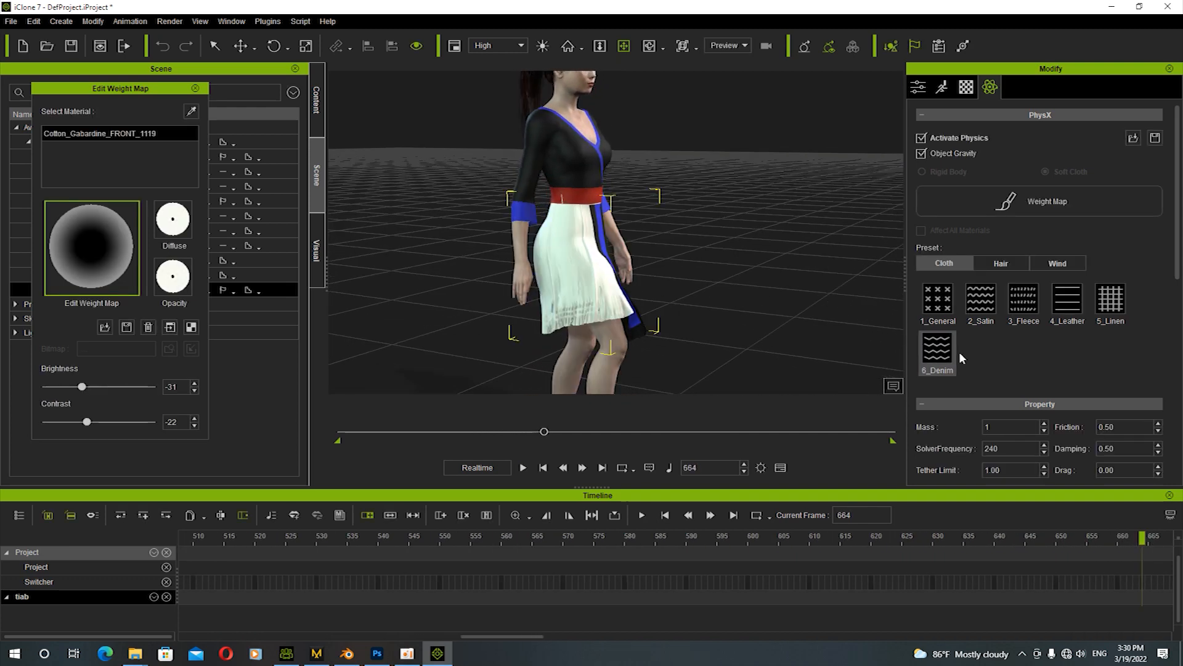
Set the skirt's Soft vs Rigid Collision margin to 1 and replay the walk from frame 1
scroll(973, 364, "down", 3)
scroll(992, 375, "down", 4)
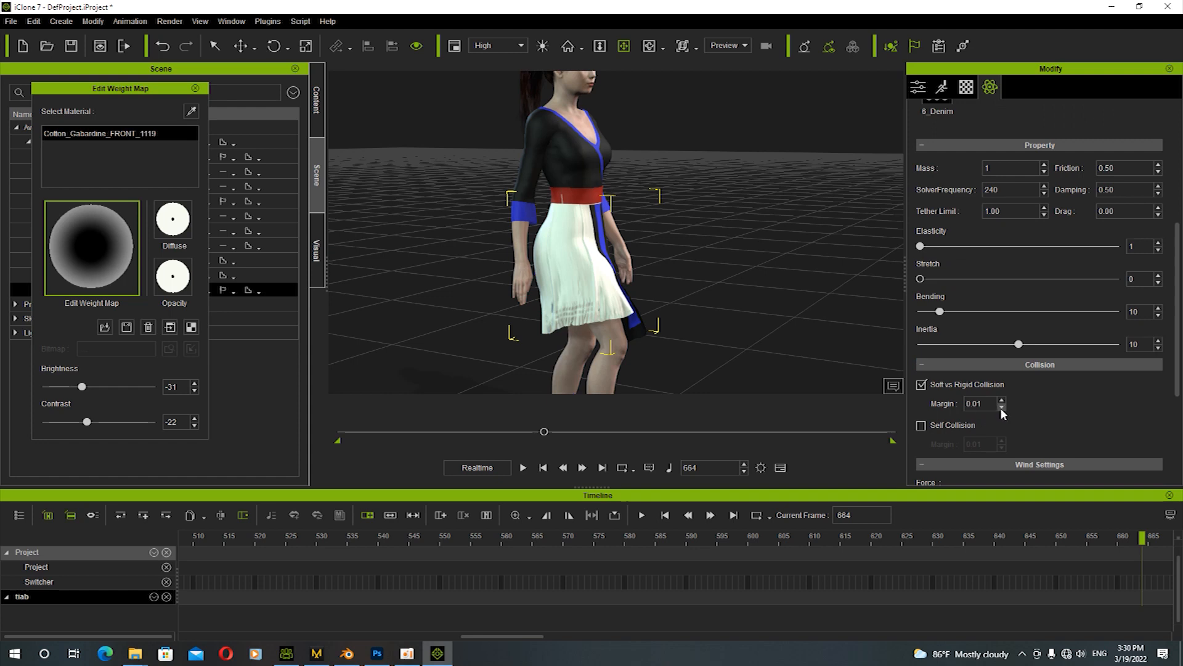
type("1")
key("Return")
left_click(543, 468)
key("space")
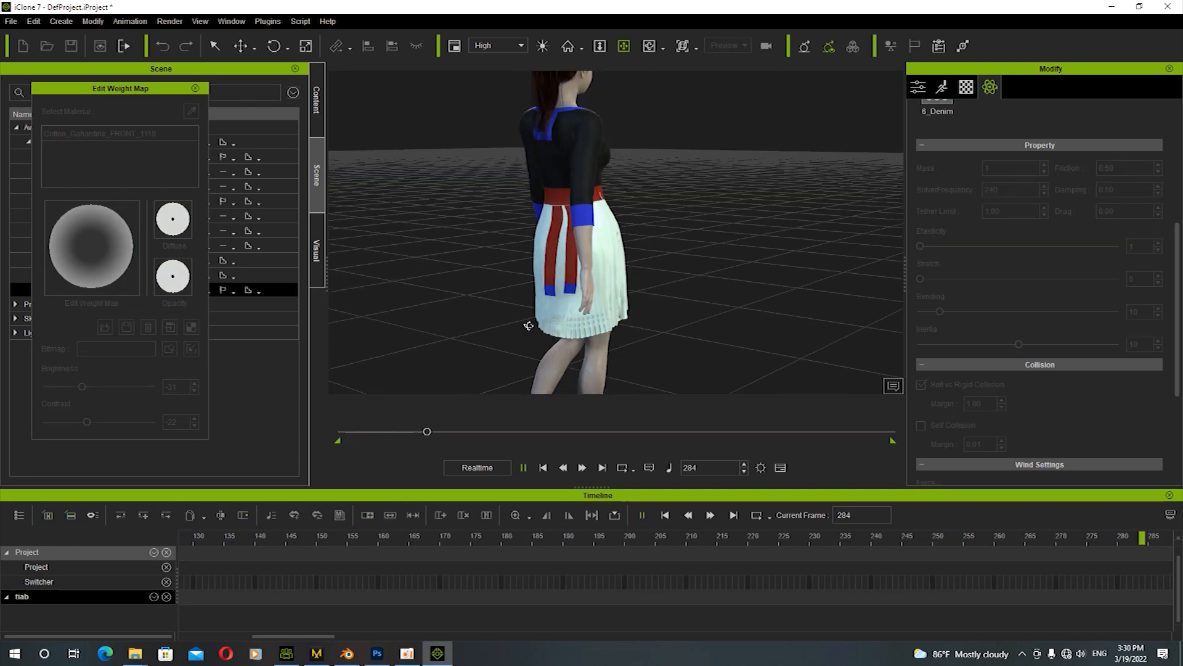
key("space")
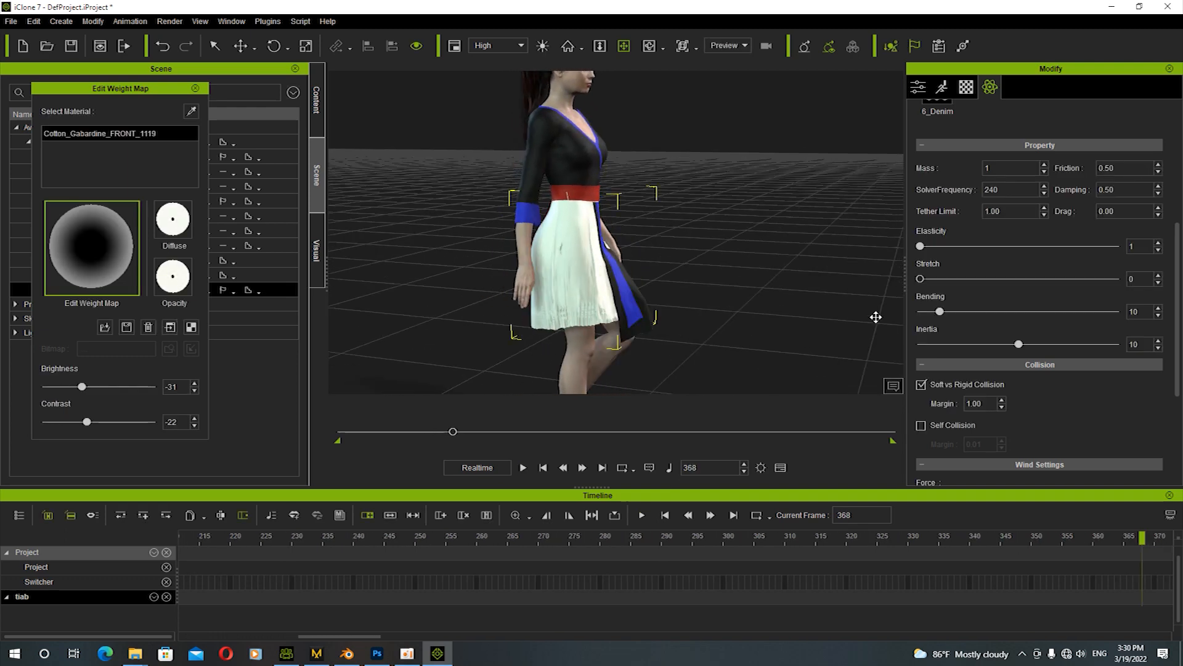
Apply the 1_General cloth preset to the skirt, replay the walk, and set its weight map to brightness -40 and contrast 22
scroll(984, 329, "up", 3)
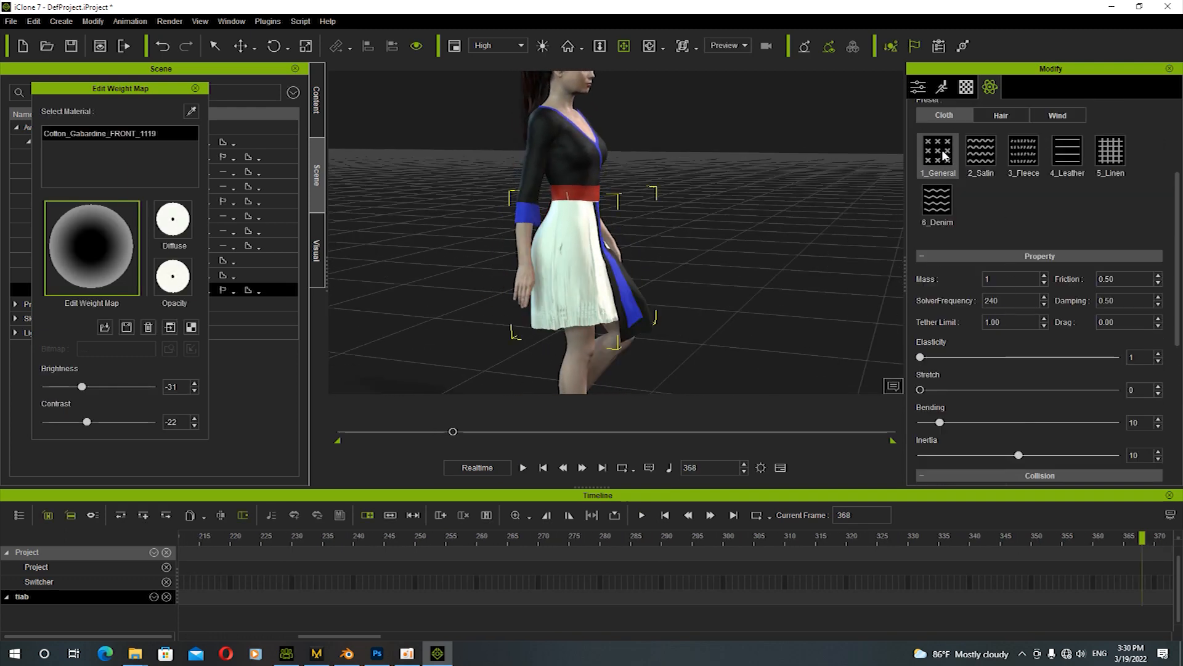
left_click(543, 467)
key("space")
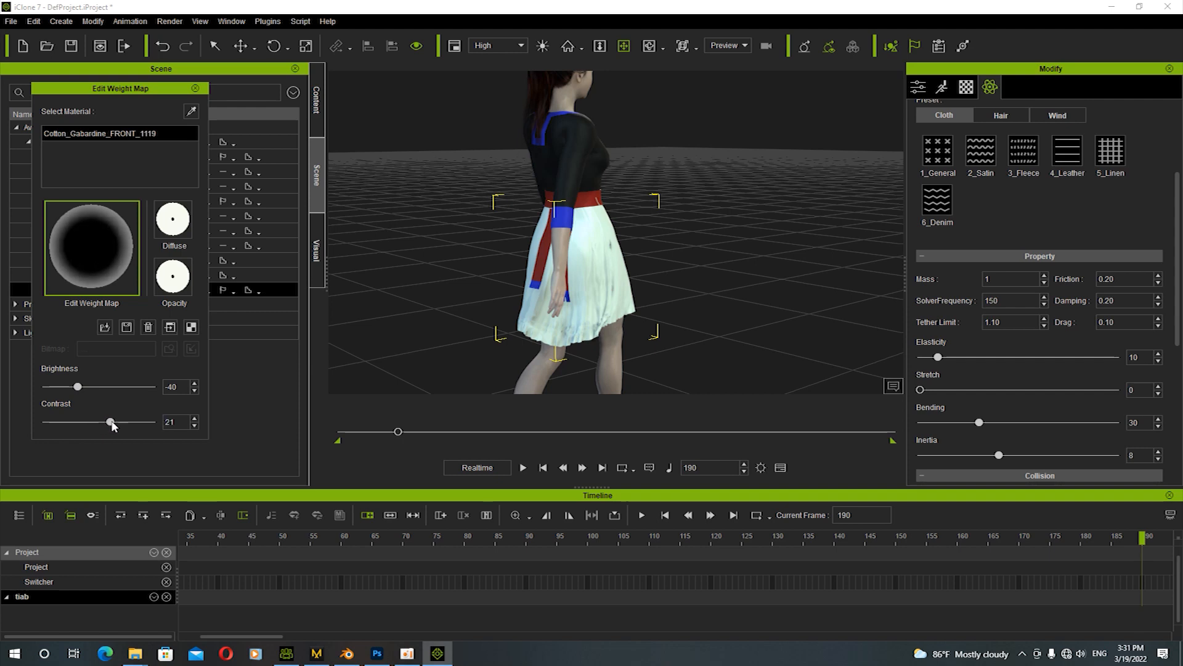
Replay the walk from frame 1 and examine the skirt's pleats and front panel up close
left_click(543, 468)
left_click(523, 468)
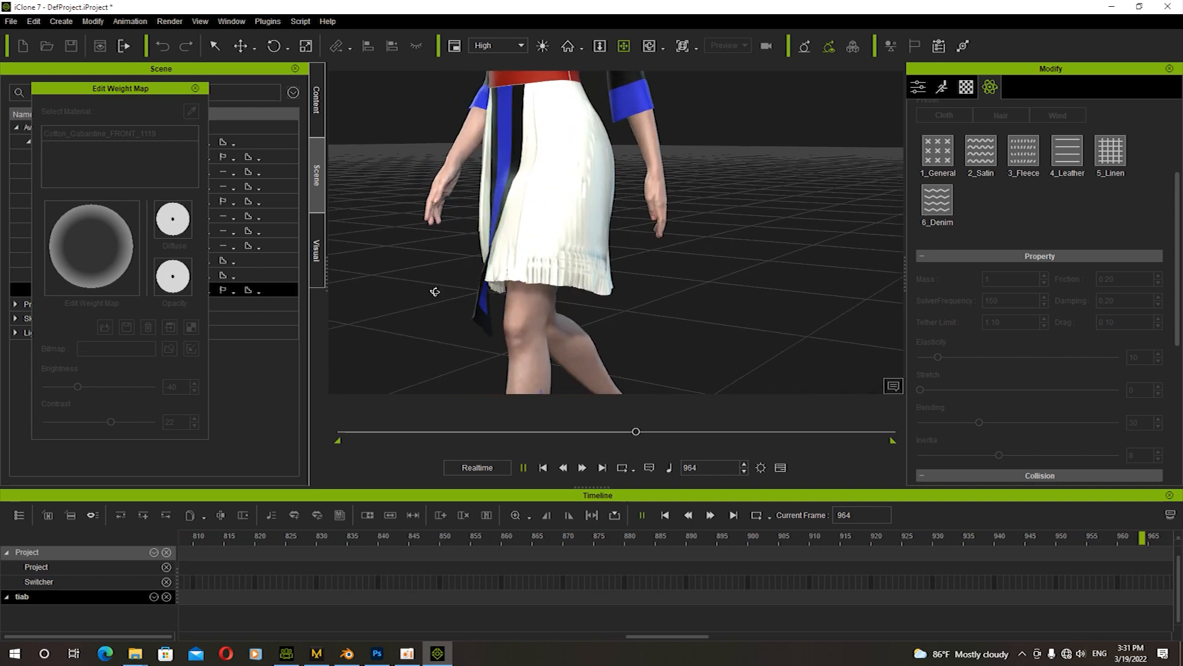
key("space")
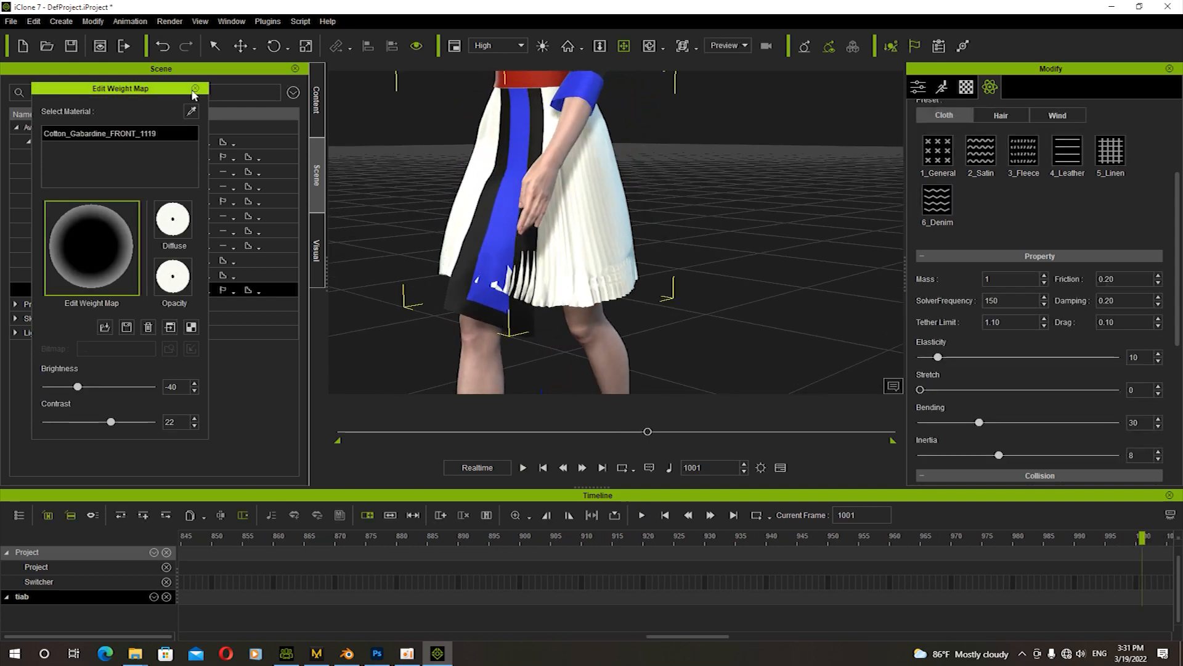
Close the weight map editor, return to frame 1 and look at the skirt from both sides
left_click(195, 89)
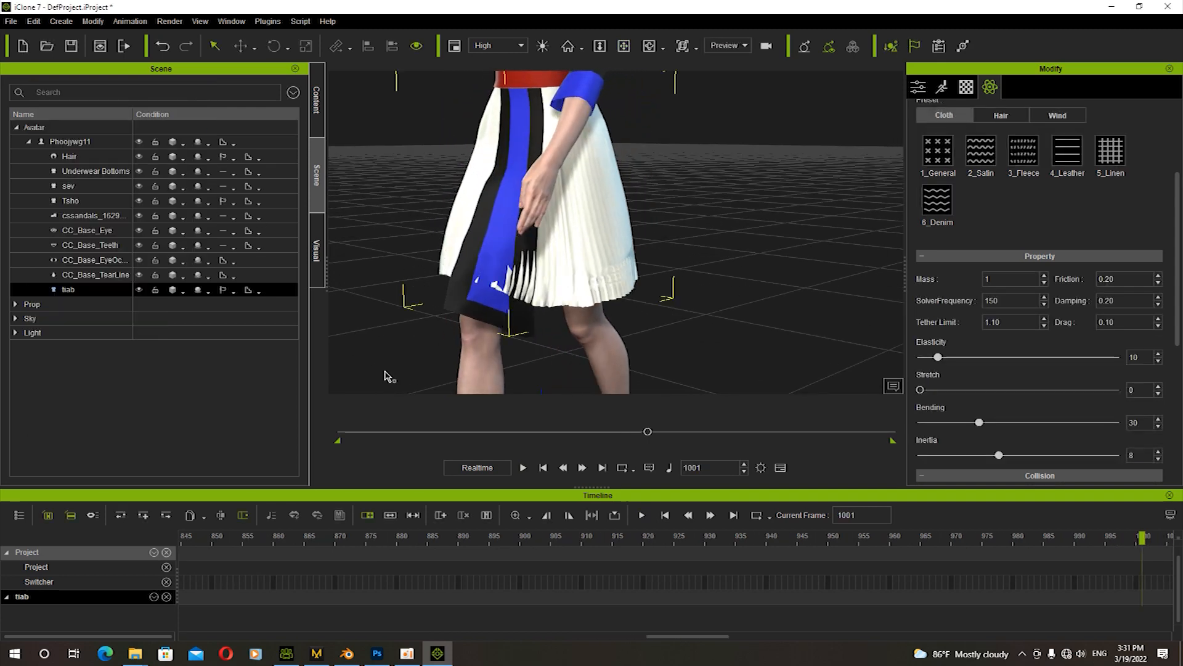
left_click(543, 468)
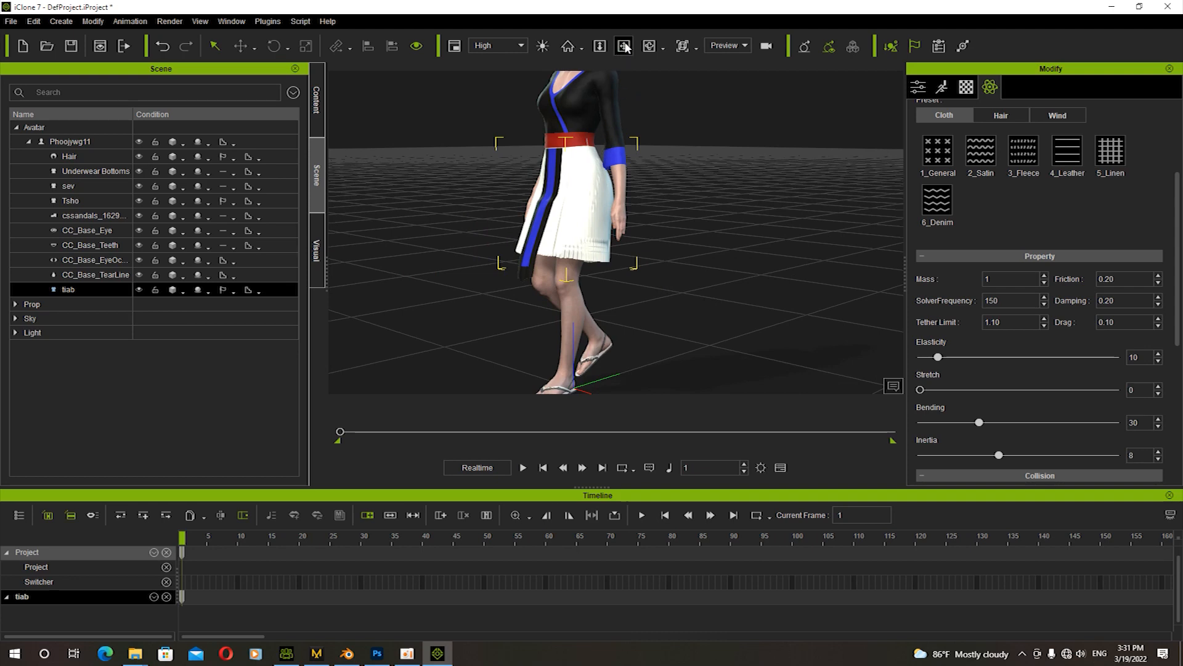
left_click_drag(460, 172, 604, 244)
scroll(603, 243, "up", 3)
left_click_drag(507, 266, 902, 225)
scroll(960, 175, "up", 3)
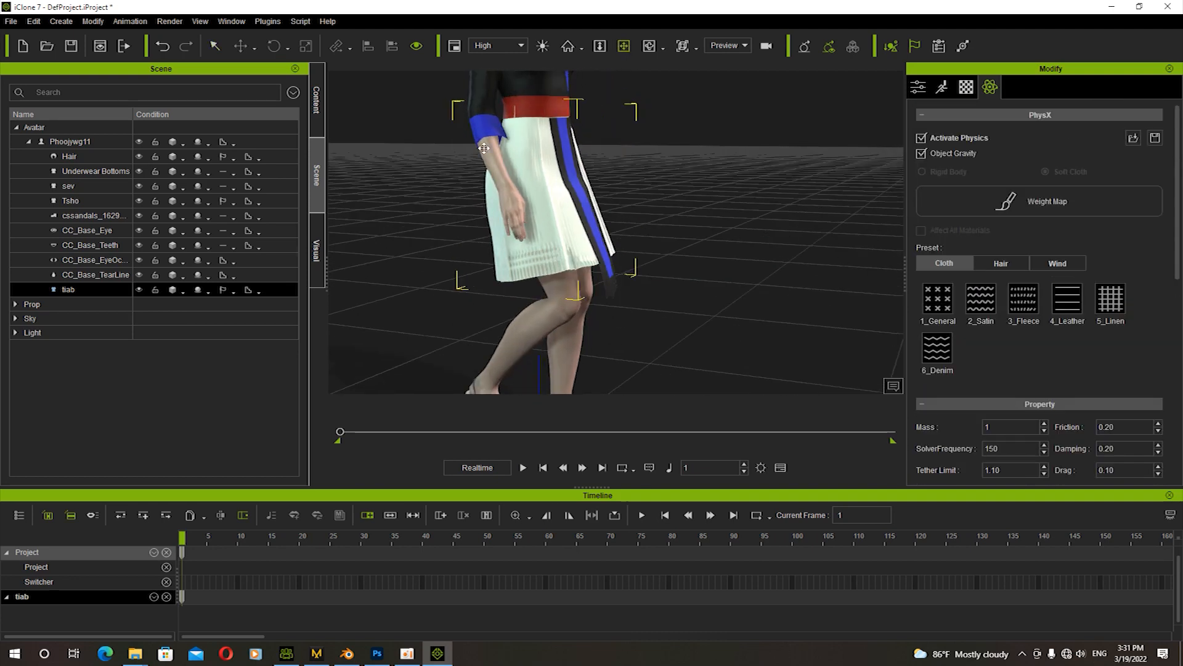
Load sev_WM from the y folder as the weight map of the sev sash's material FABRIC_2_FRONT_1051798
left_click(90, 189)
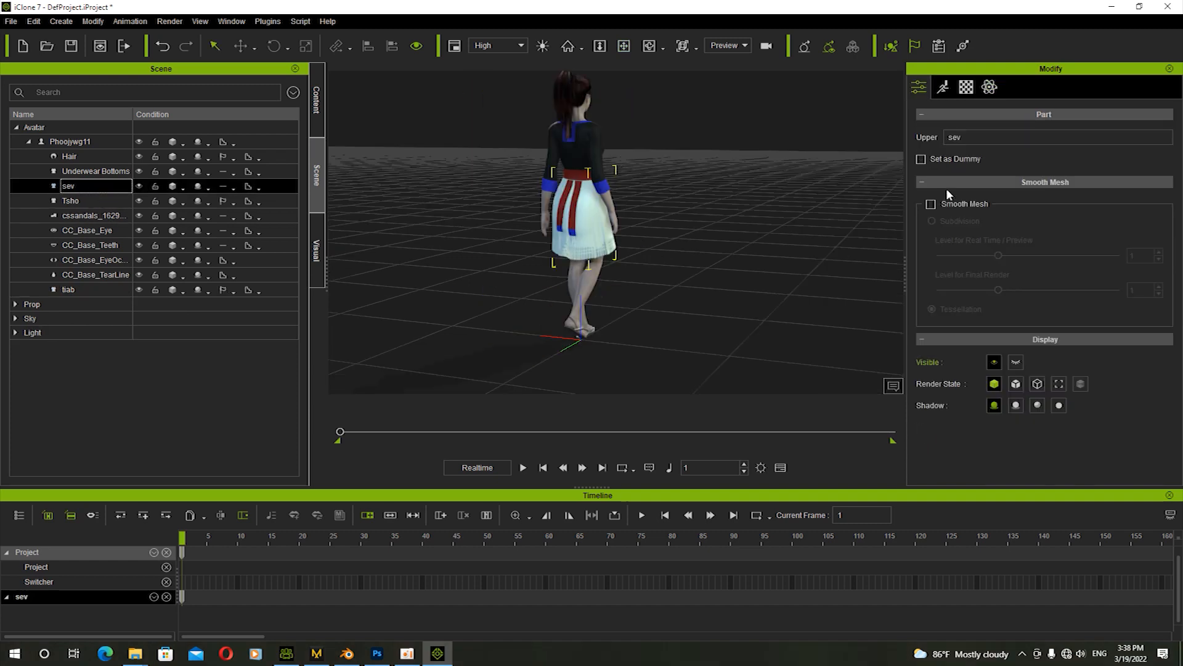
left_click(988, 90)
left_click(1023, 201)
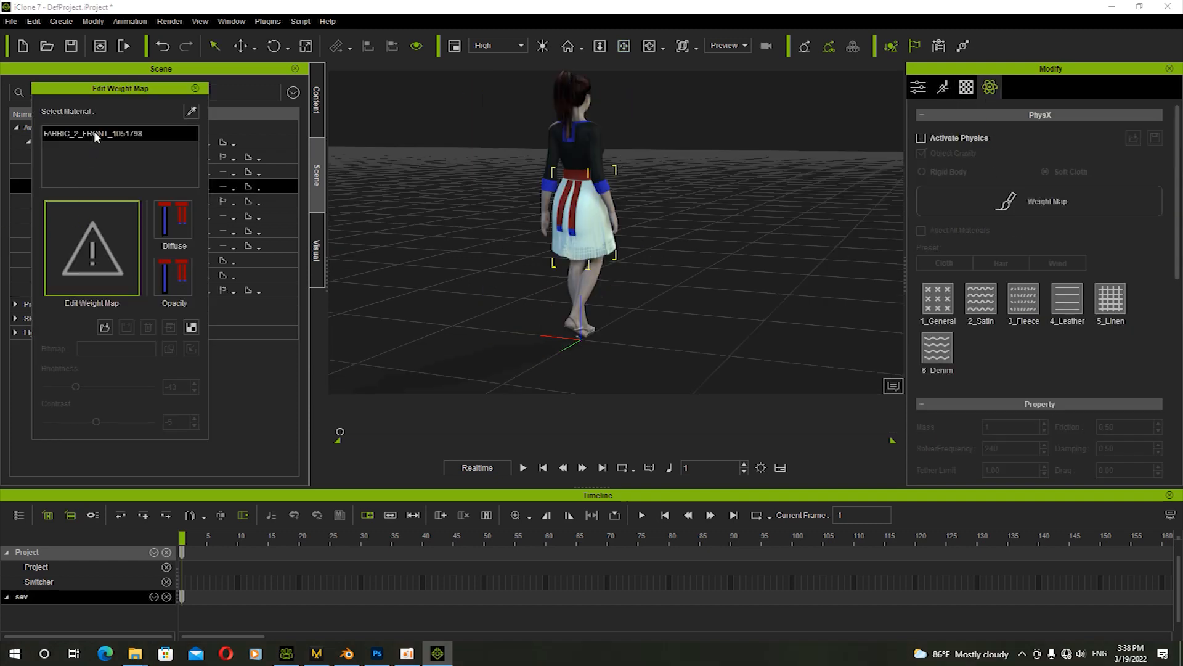
left_click(100, 271)
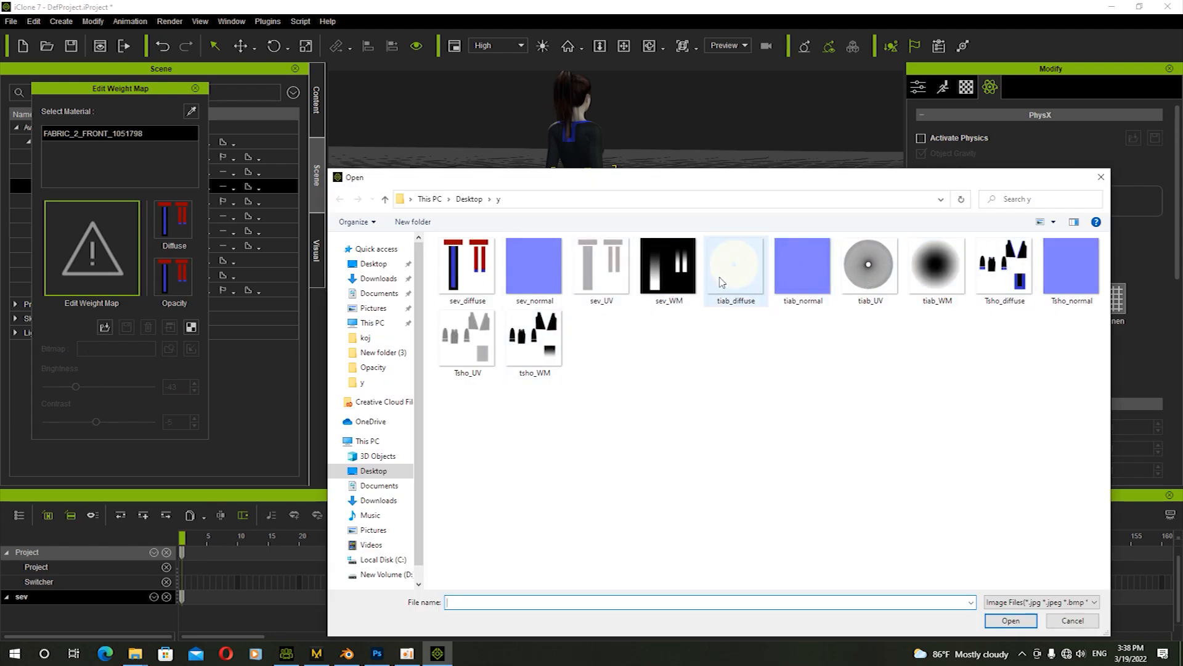
left_click(666, 292)
left_click(988, 626)
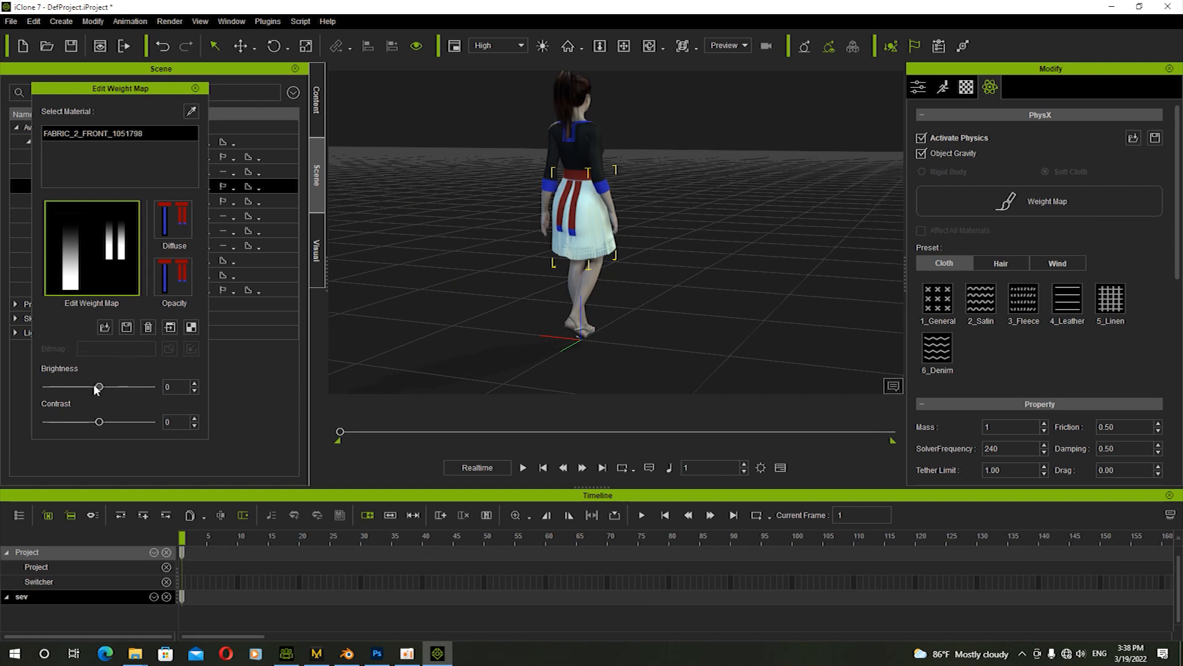
Set the sash weight map's brightness to -69 and play the walk to check the sash from front and back
left_click_drag(64, 387, 59, 389)
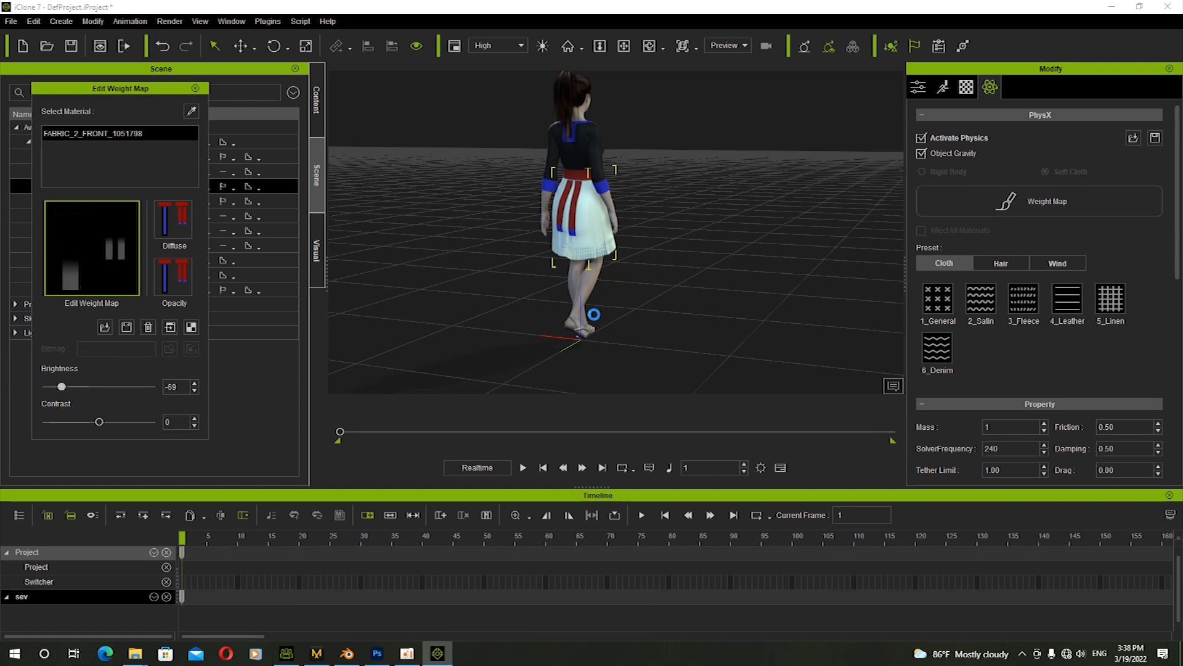
scroll(603, 251, "up", 2)
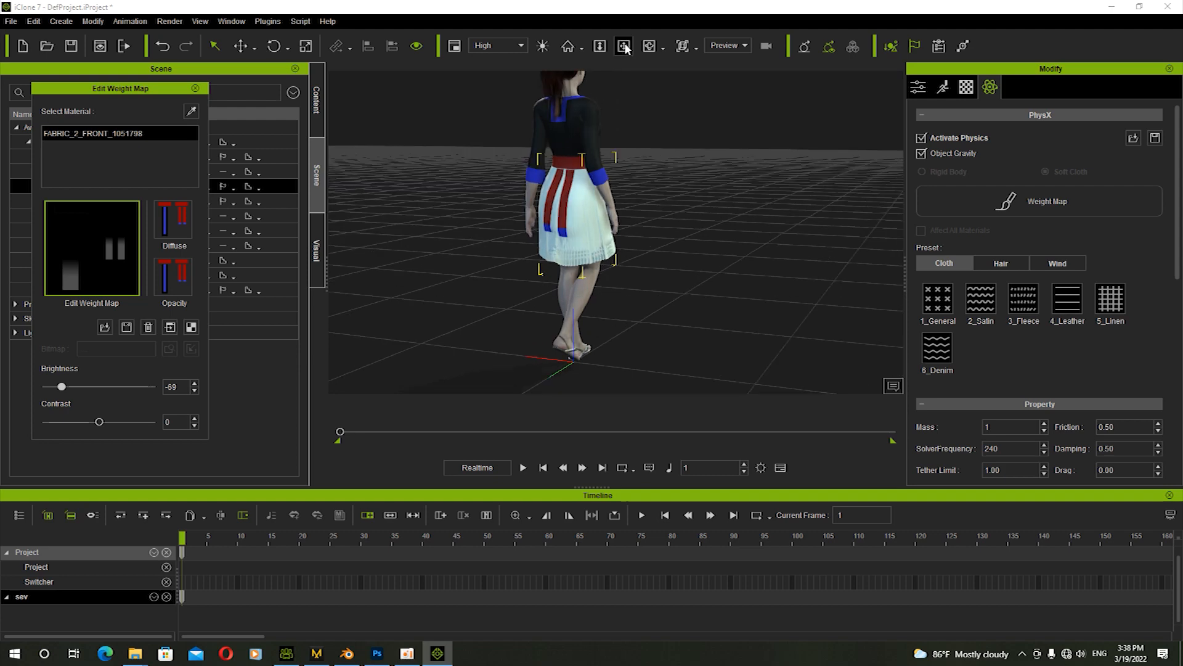
left_click(625, 46)
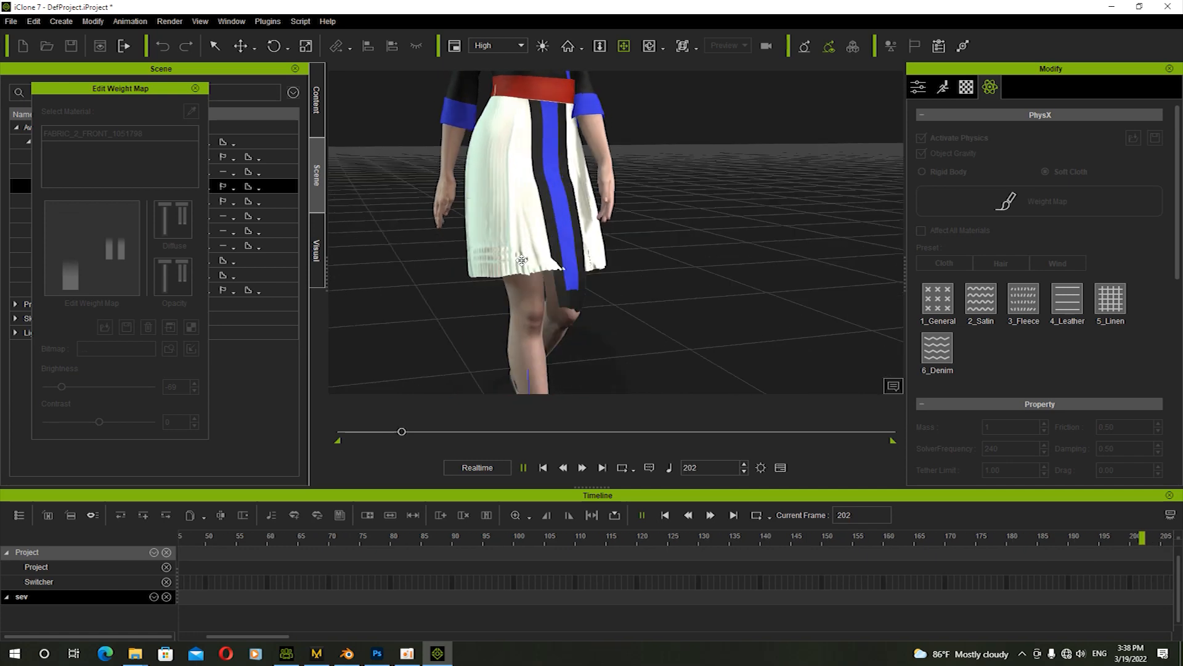
left_click_drag(481, 262, 435, 265)
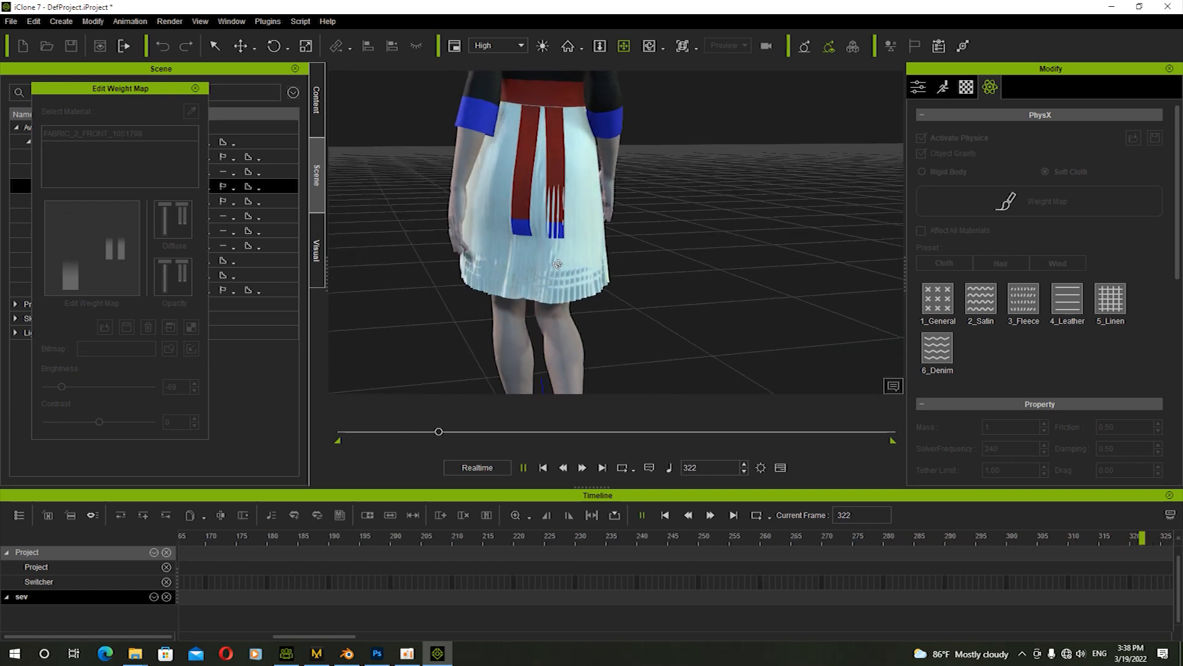
key("space")
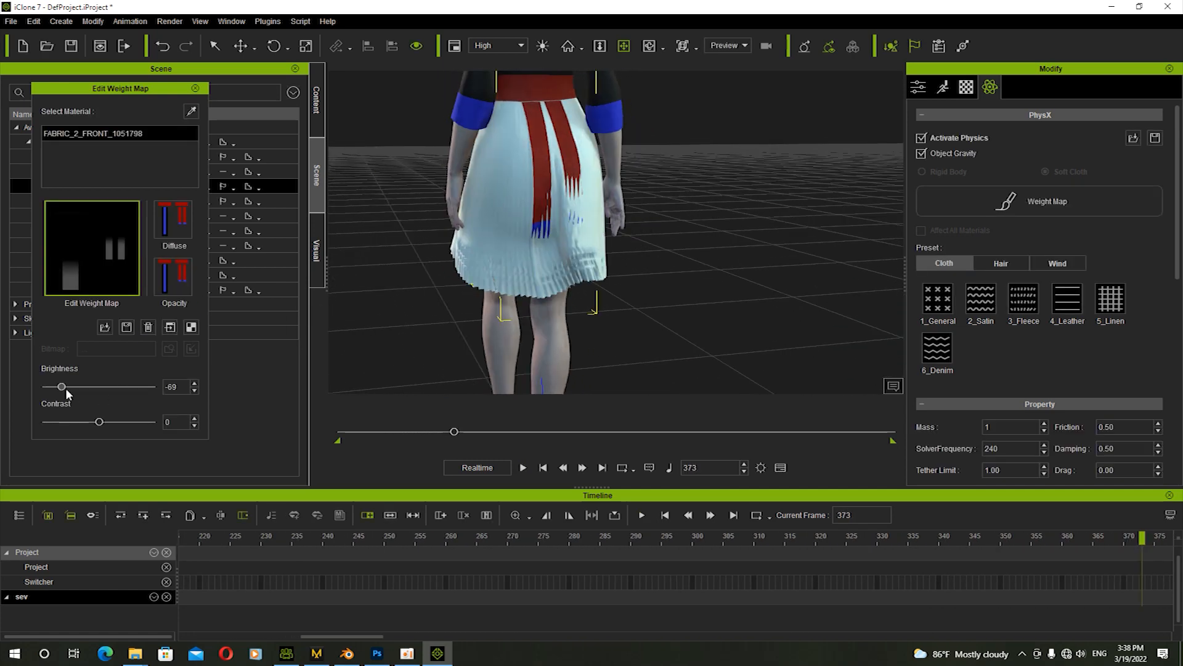
Set the sash weight map's contrast to -43 and replay the walk from frame 1
left_click_drag(99, 423, 93, 423)
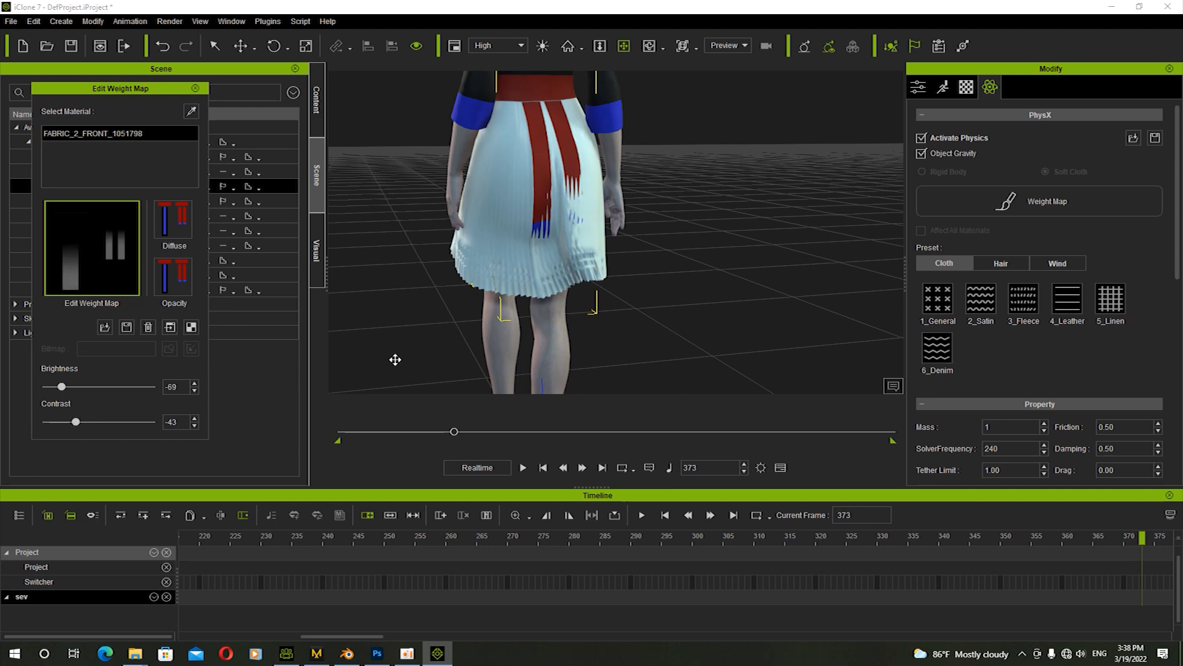
left_click(543, 467)
key("space")
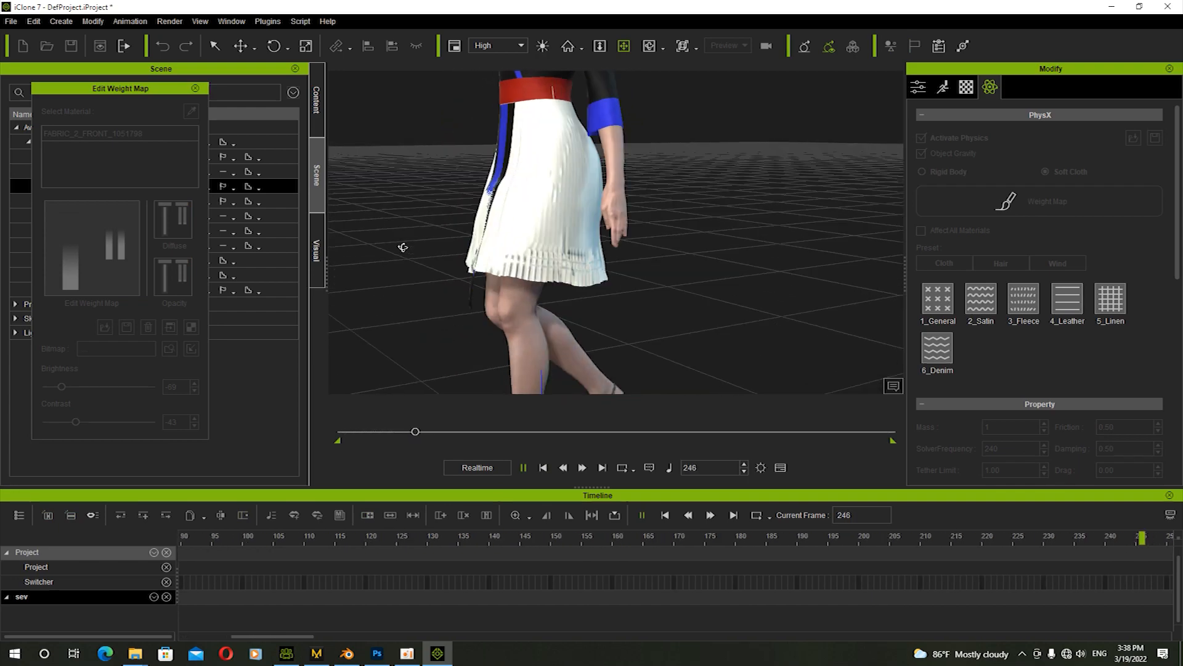
key("space")
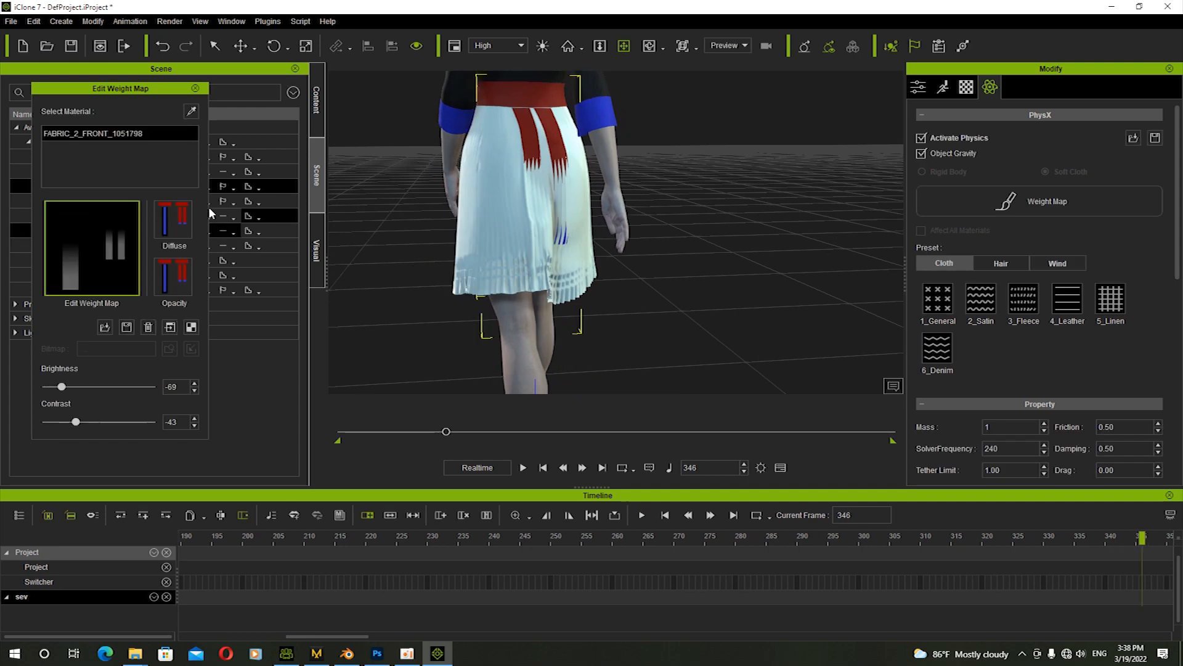
Close the weight map editor, raise the sev sash's Soft vs Rigid Collision margin to 10.00 and replay the walk from frame 1
left_click(195, 89)
scroll(1005, 312, "down", 10)
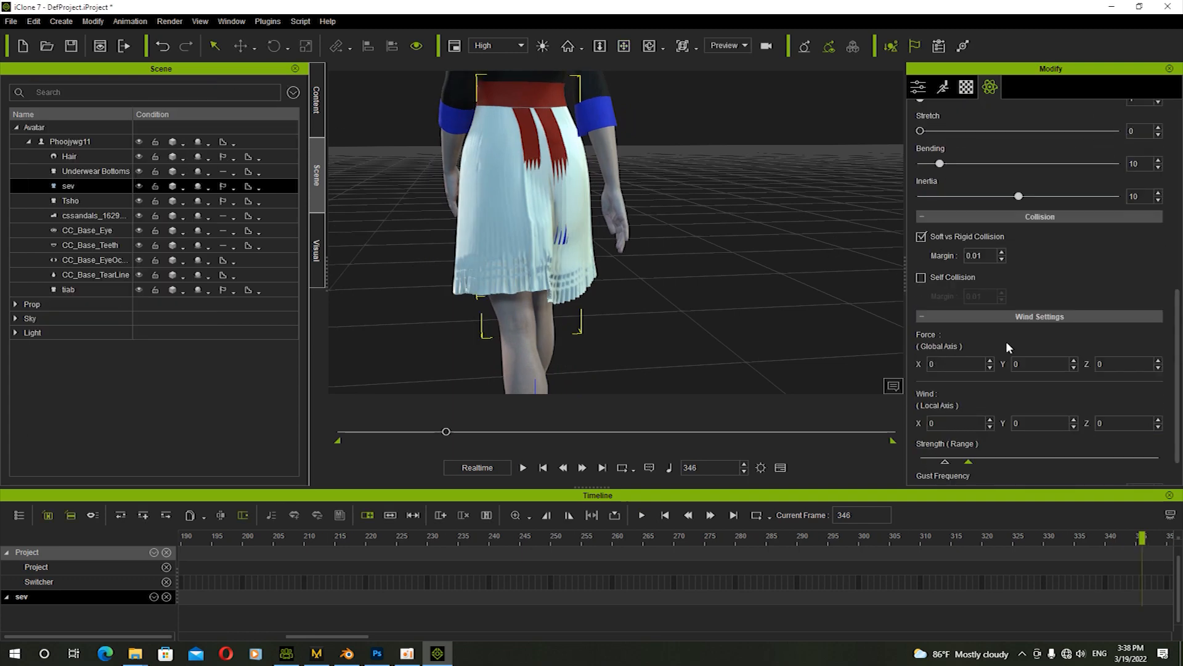
left_click(1001, 253)
key("space")
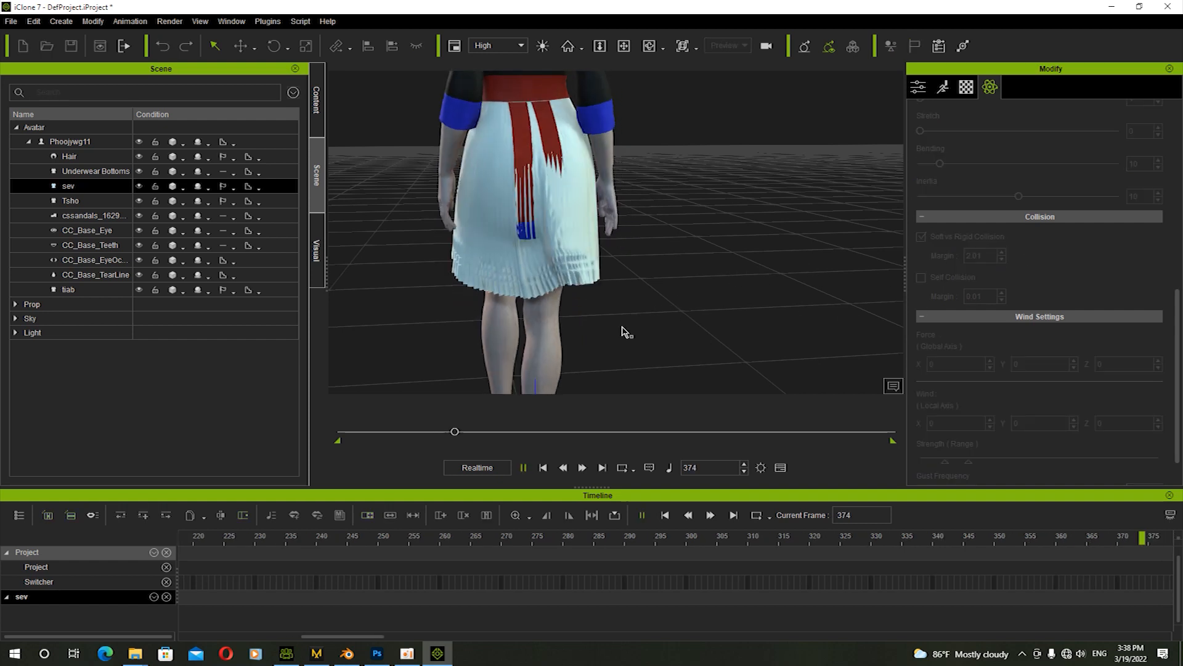
left_click(543, 468)
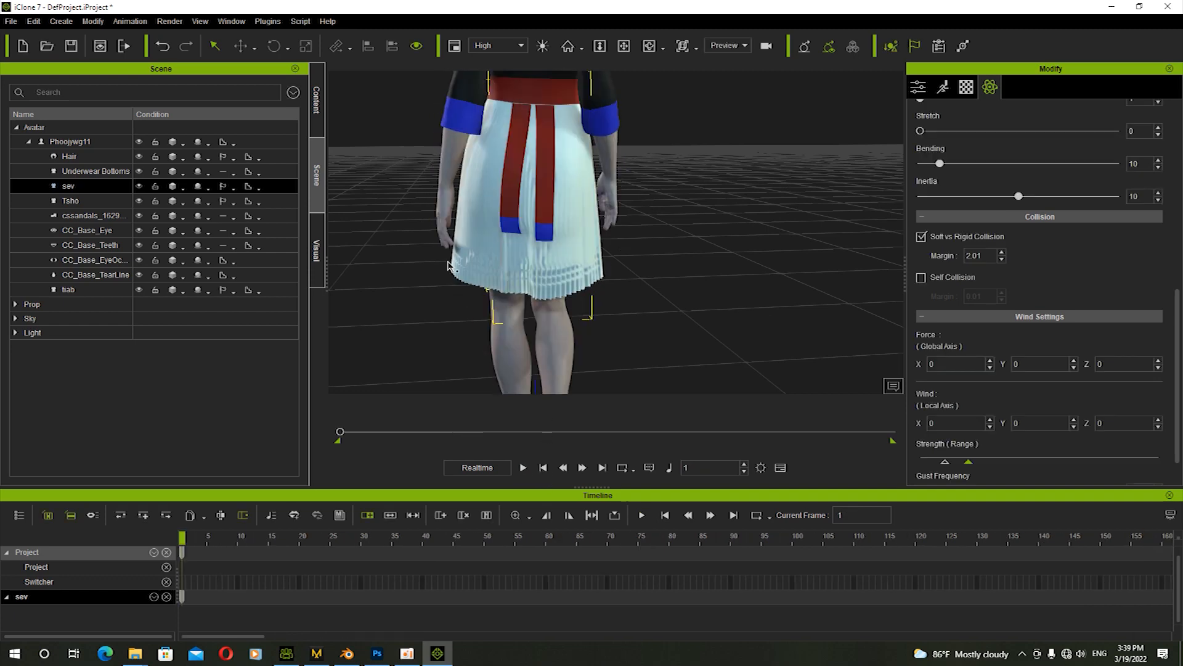
key("space")
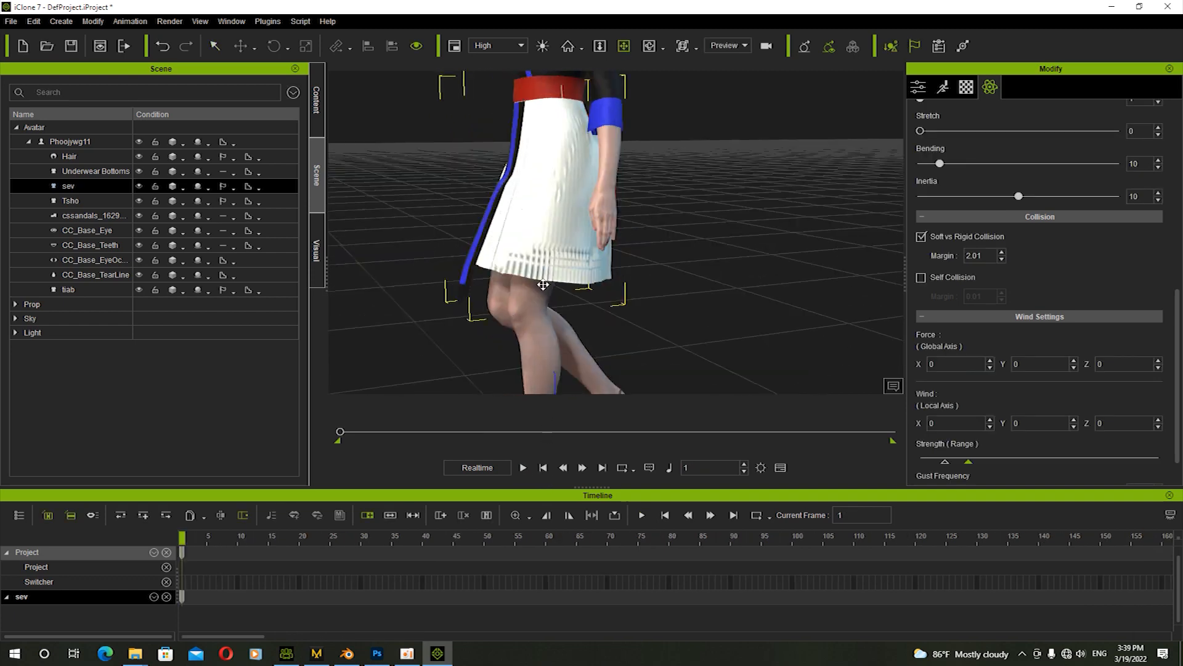
key("space")
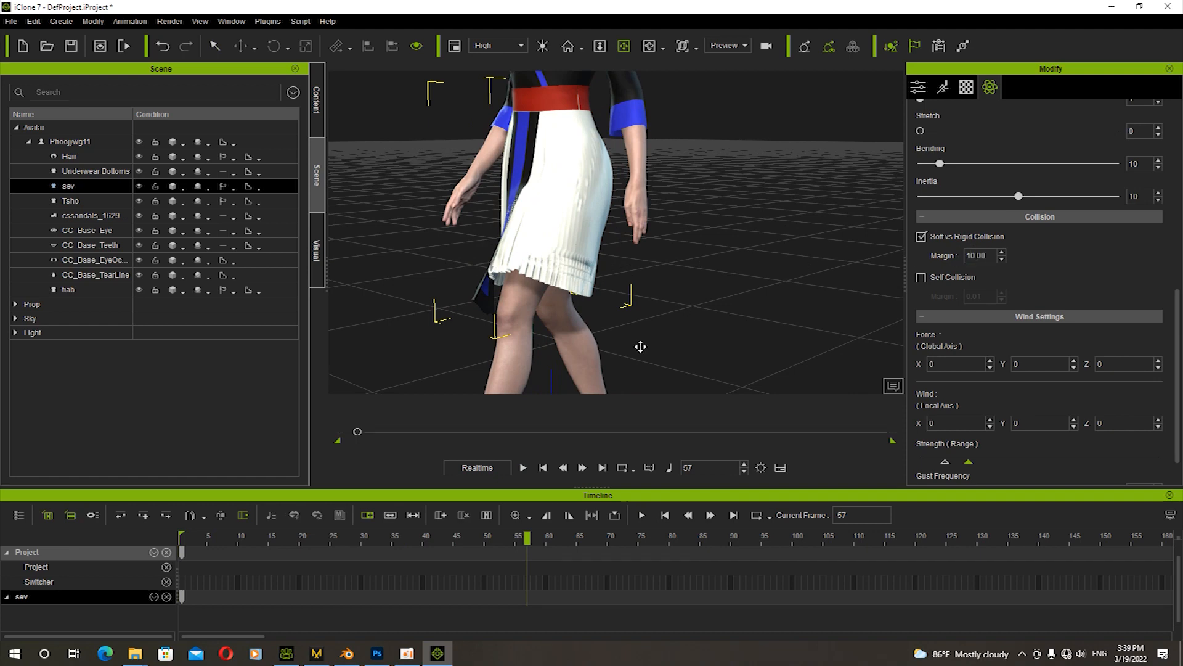
key("space")
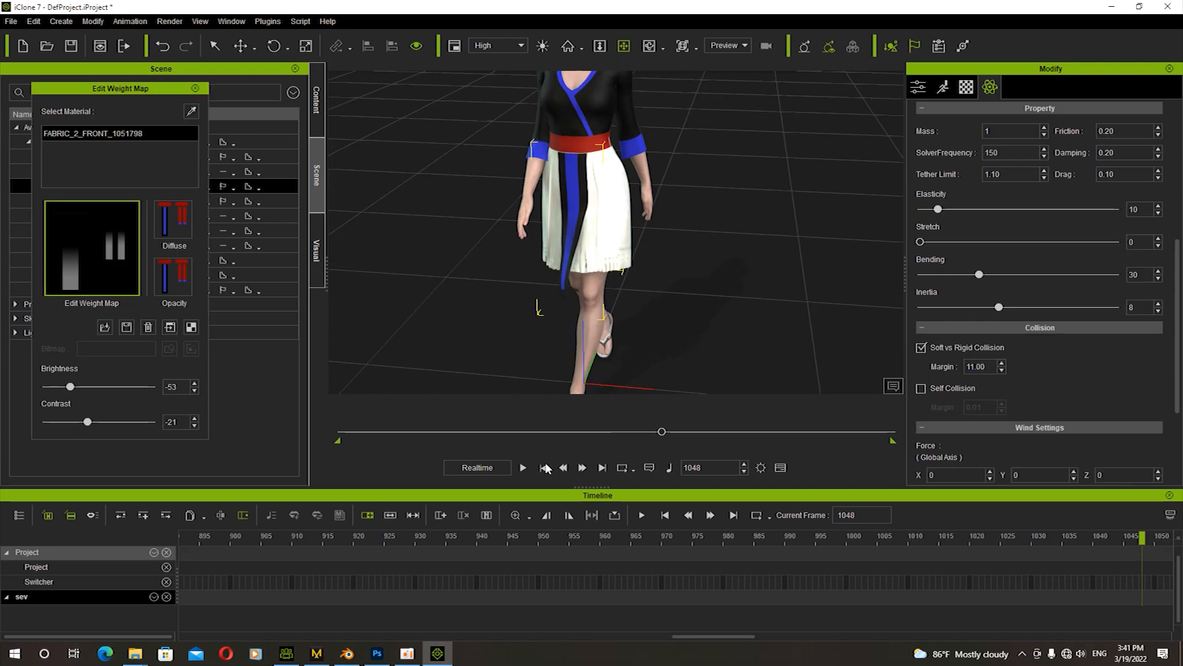
Play the walk to examine the sash from back and front, close the weight map editor and return to frame 1
key("space")
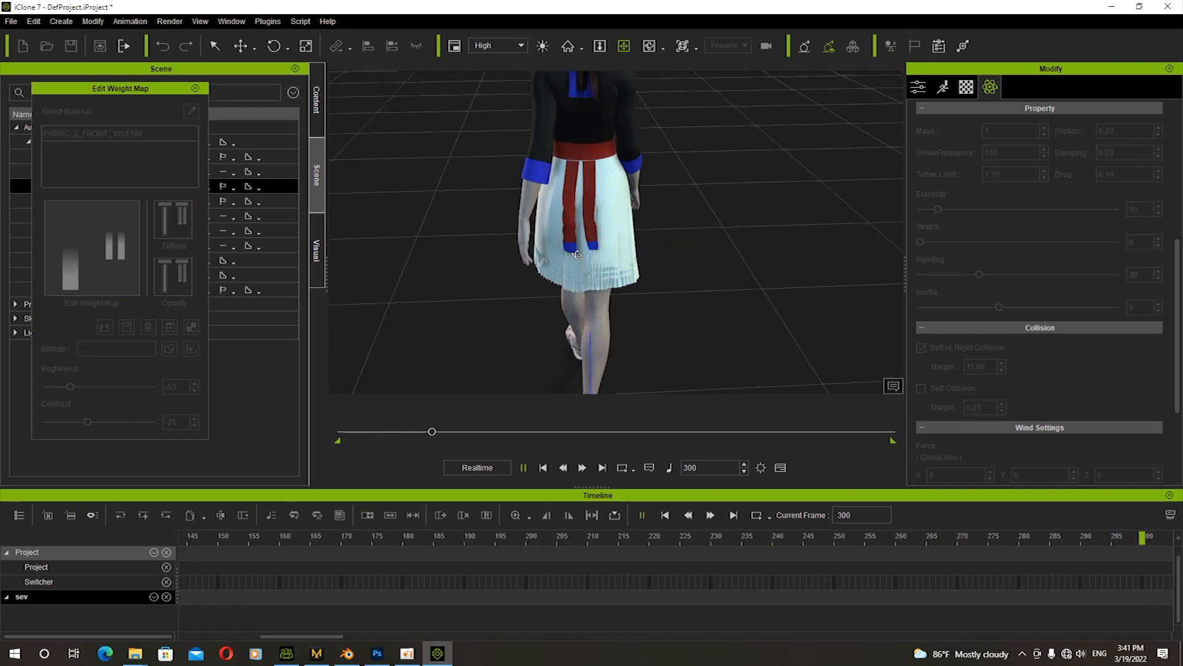
left_click_drag(553, 252, 622, 284)
scroll(597, 272, "up", 5)
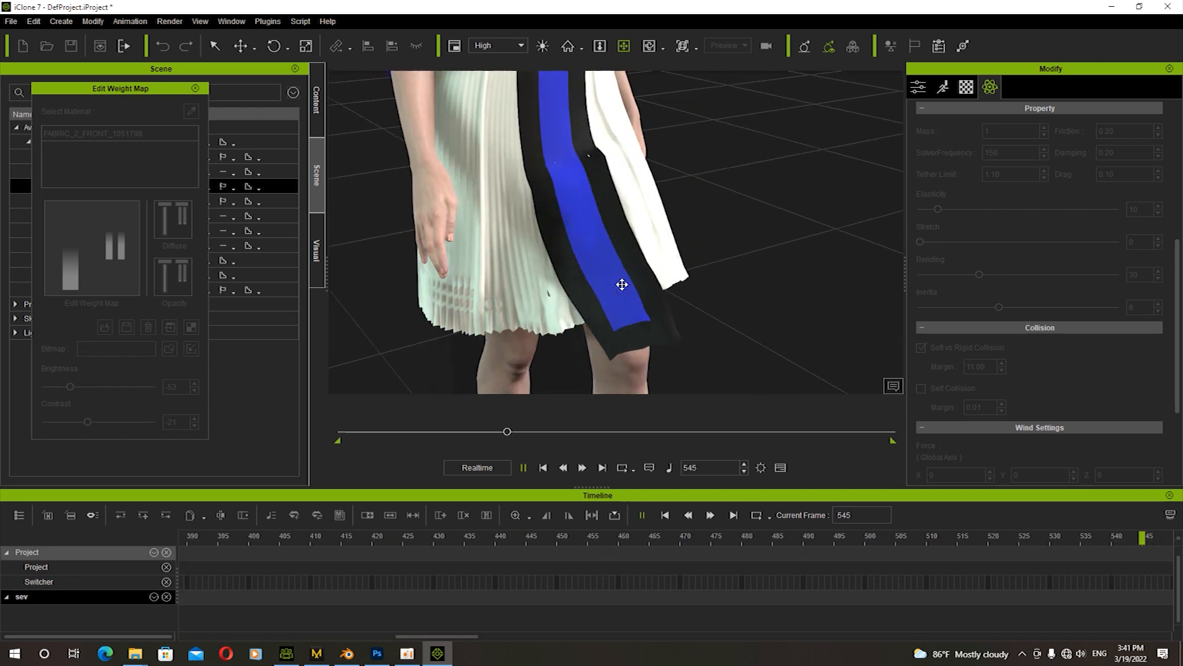
scroll(486, 261, "down", 4)
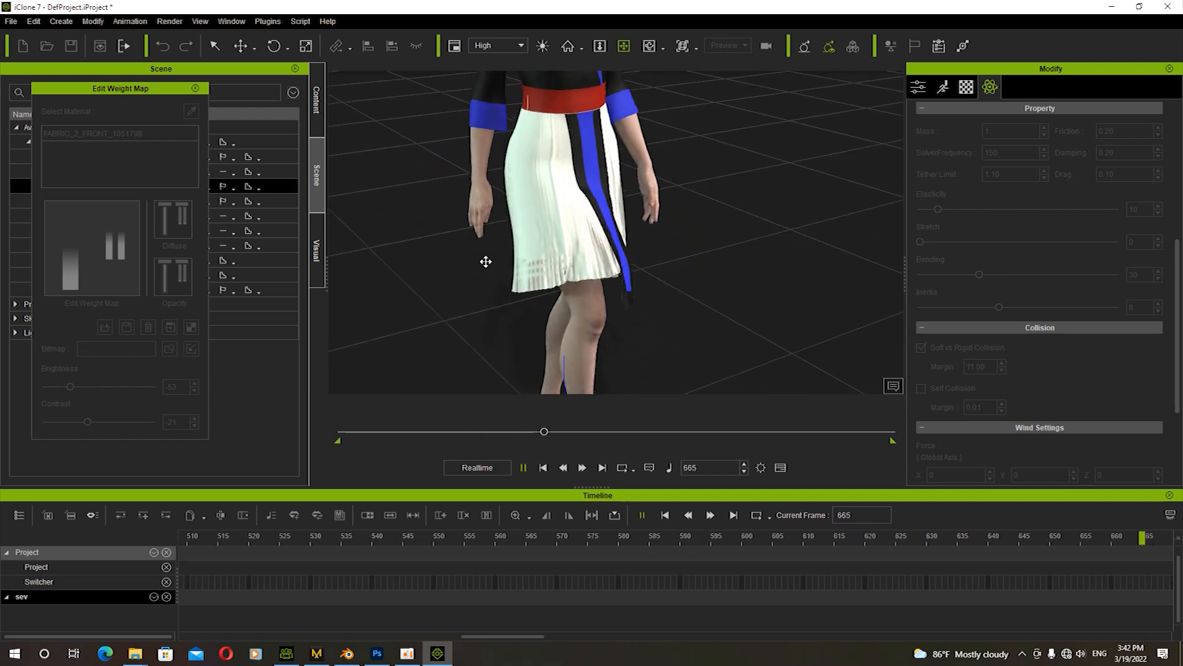
key("space")
left_click(195, 88)
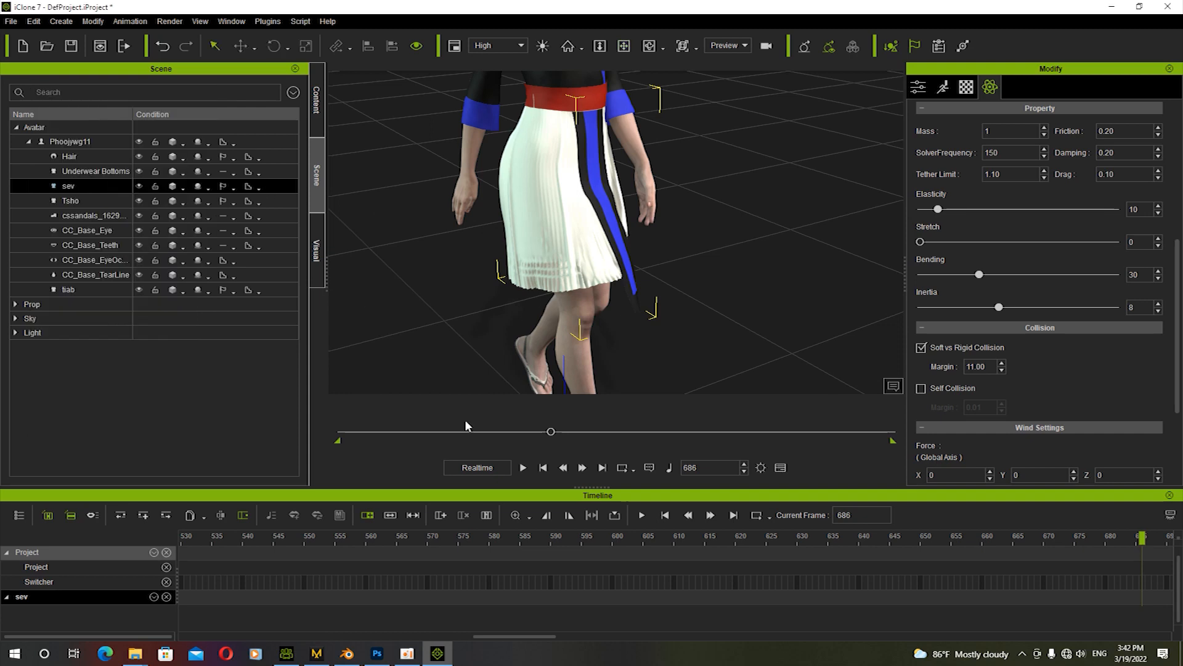
left_click(543, 468)
scroll(564, 323, "down", 2)
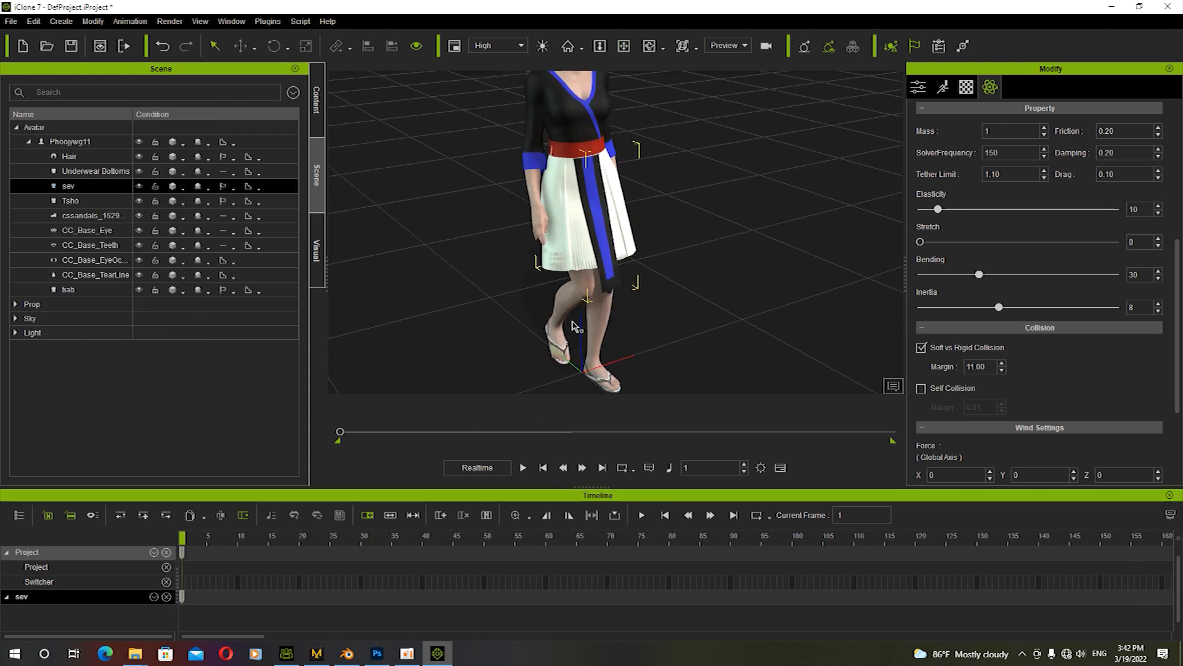
Apply the Walk motion from the 04_G5 MixMove_Female animation templates to the avatar at frame 1
left_click(317, 111)
left_click(312, 204)
left_click(317, 111)
scroll(179, 360, "down", 5)
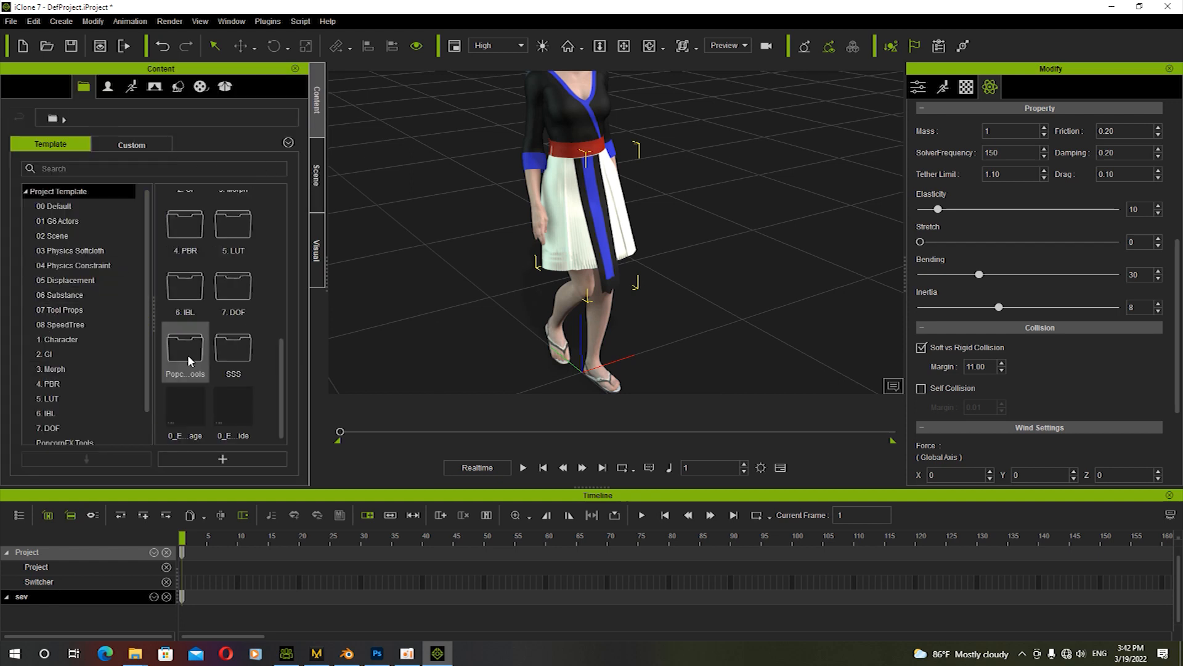
left_click(131, 87)
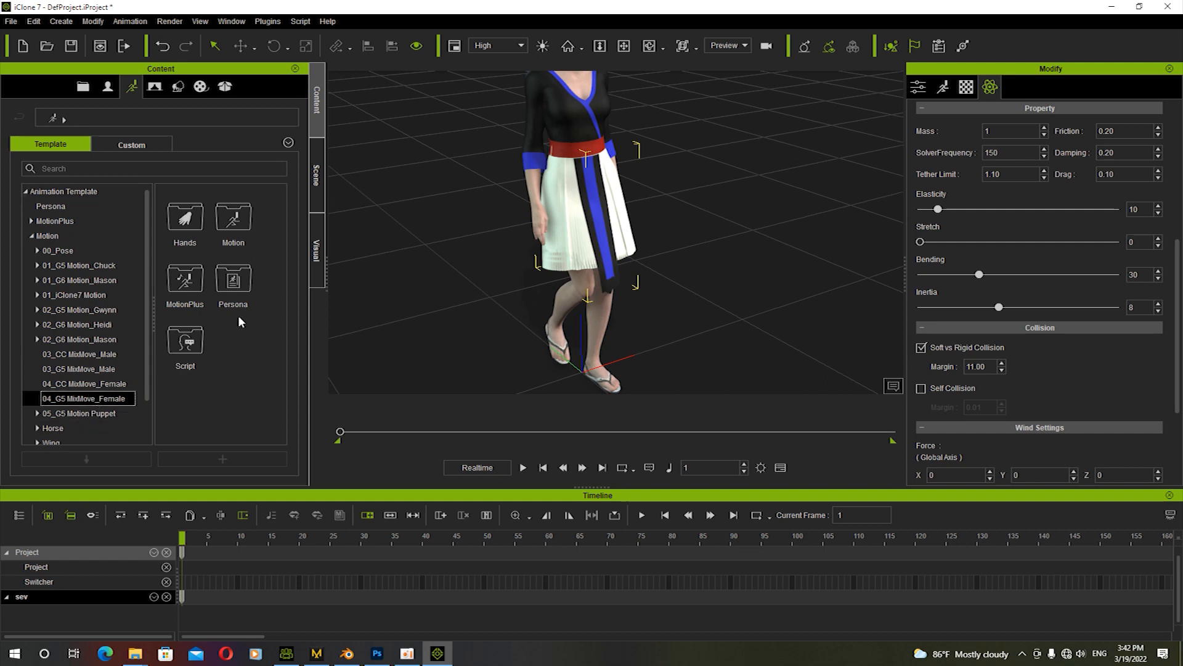
scroll(236, 333, "down", 6)
scroll(236, 347, "down", 3)
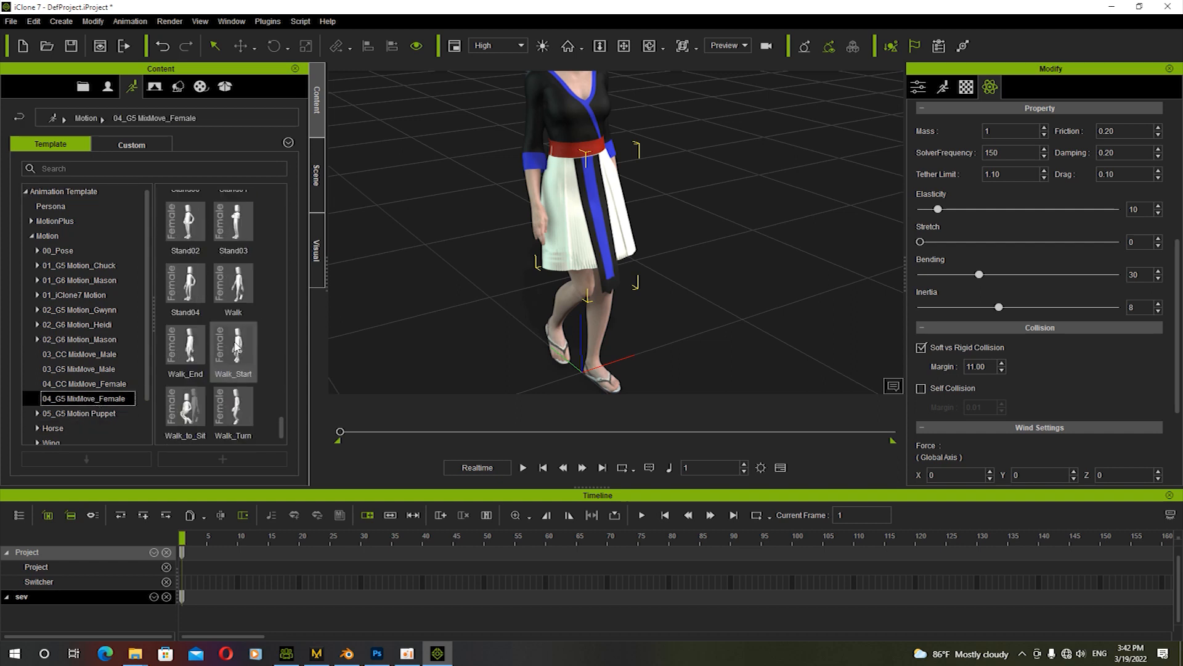
left_click_drag(236, 290, 567, 234)
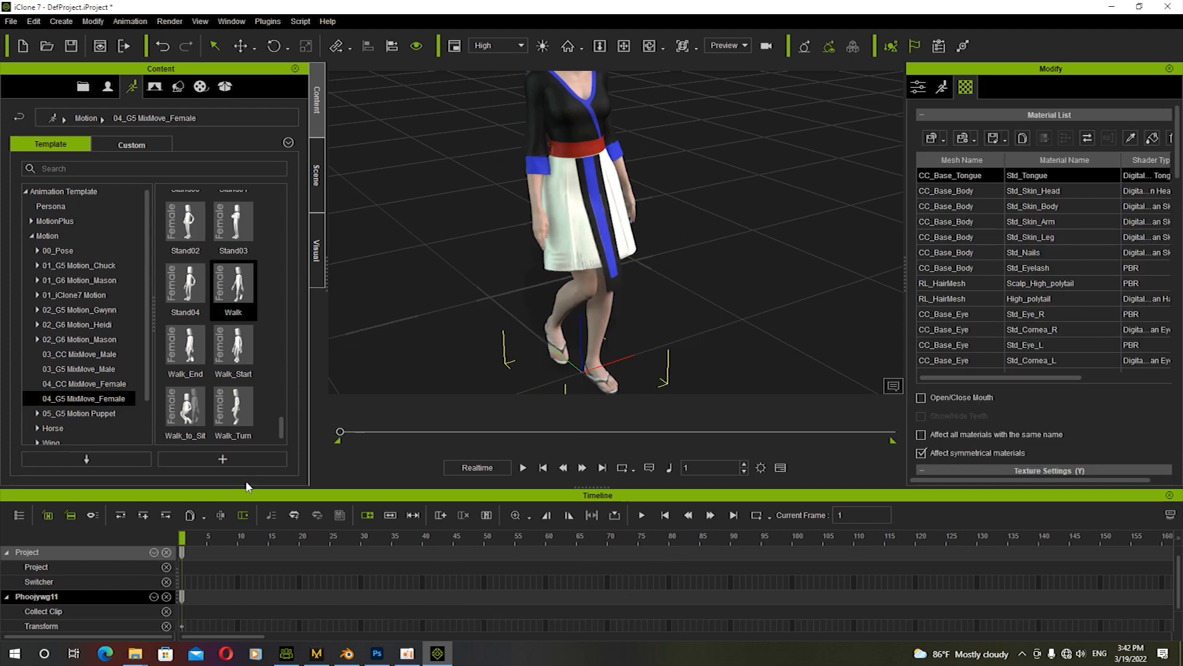
Show the Shadow Catcher prop's tracks in the timeline
left_click(19, 515)
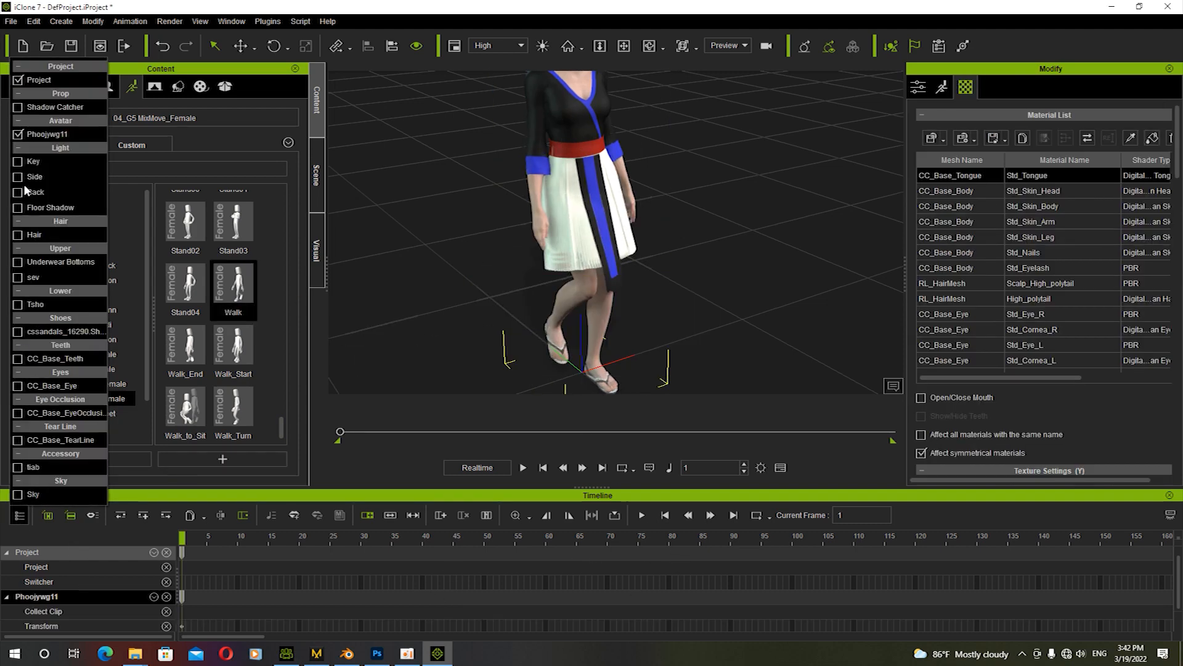
left_click(18, 107)
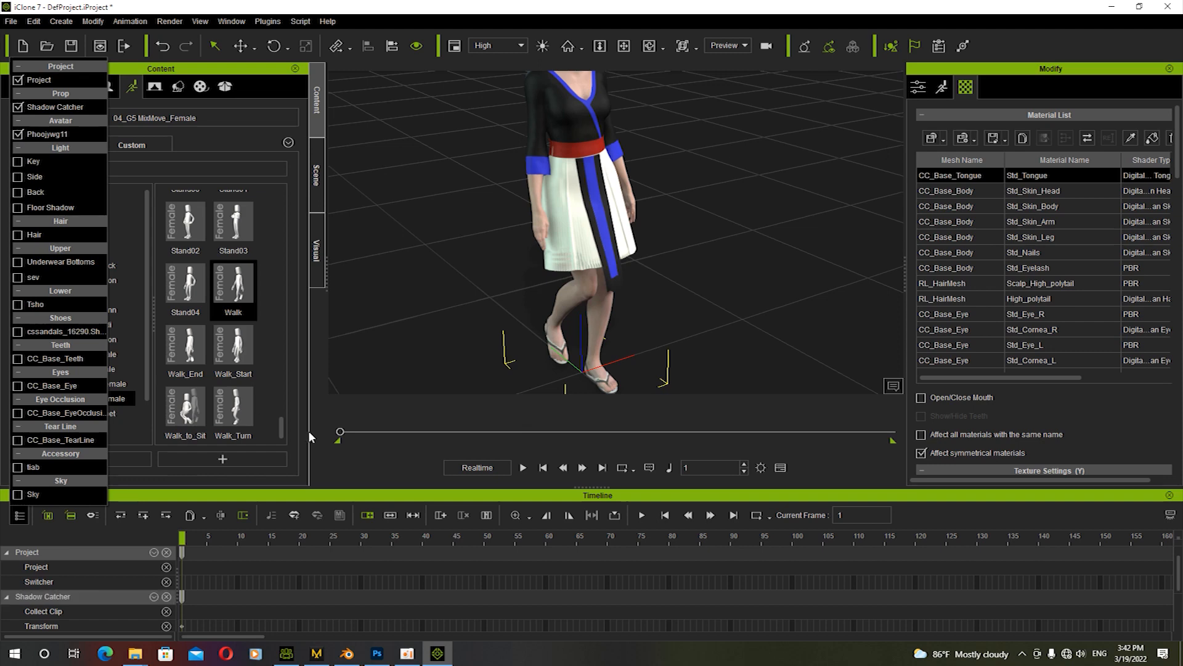
left_click(379, 459)
Append the Walk motion twice to the avatar's Motion track, at frames 323 and 645
scroll(400, 584, "down", 3)
scroll(518, 637, "down", 3)
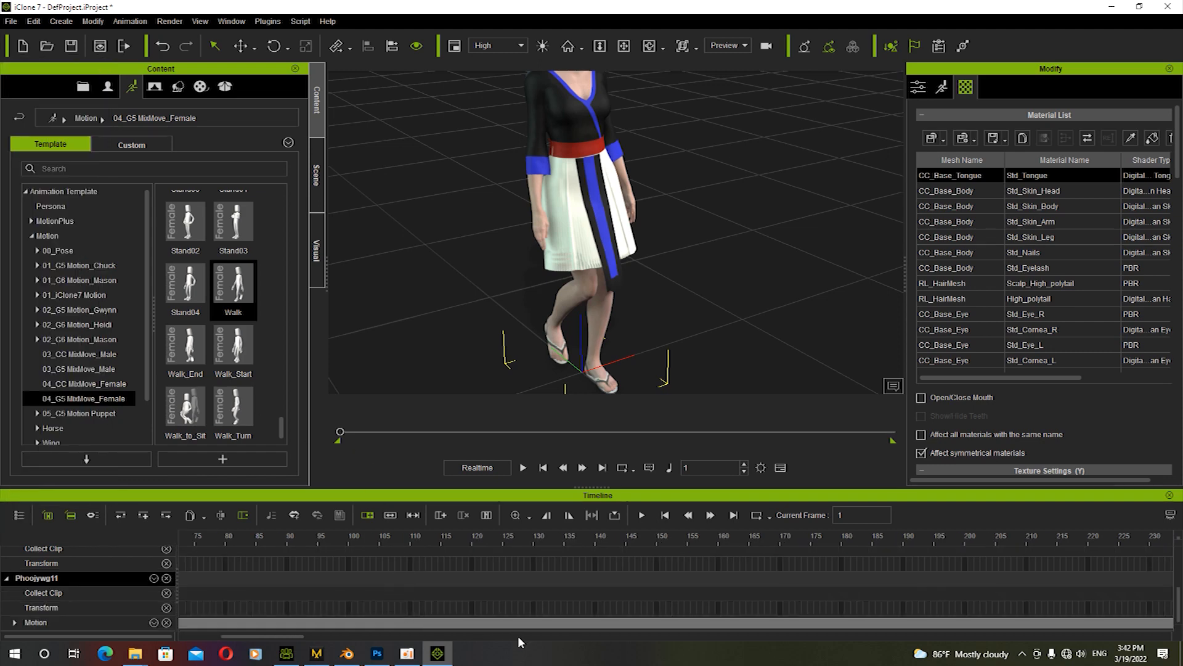
scroll(518, 635, "down", 10)
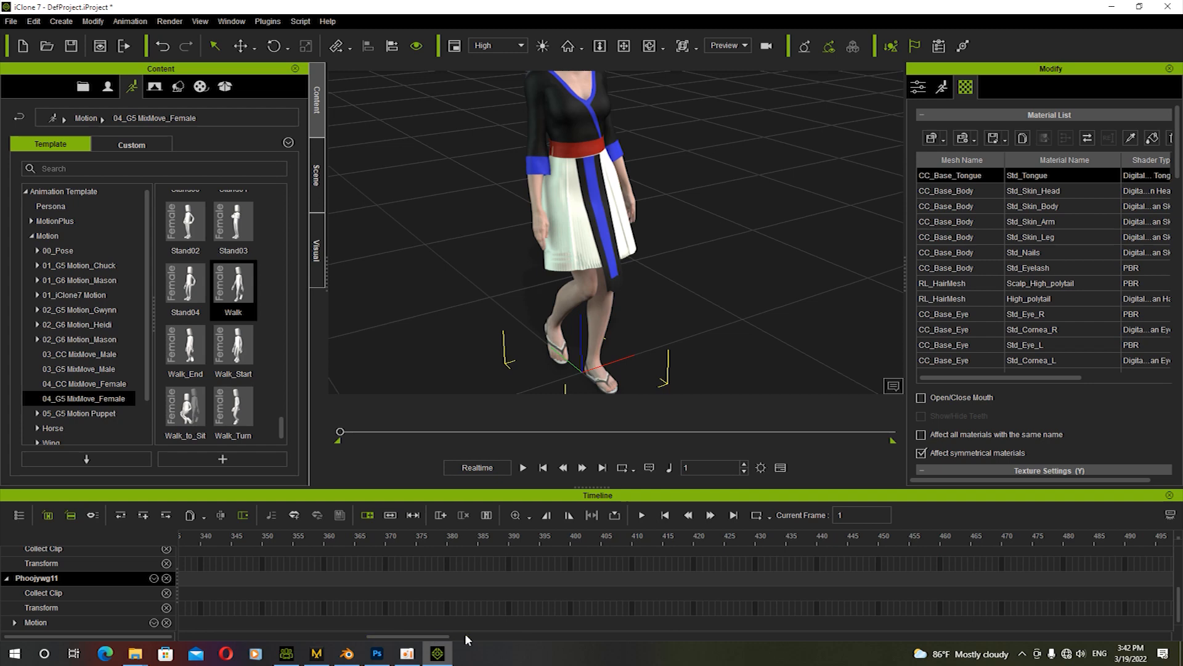
scroll(467, 634, "up", 2)
left_click_drag(234, 286, 391, 620)
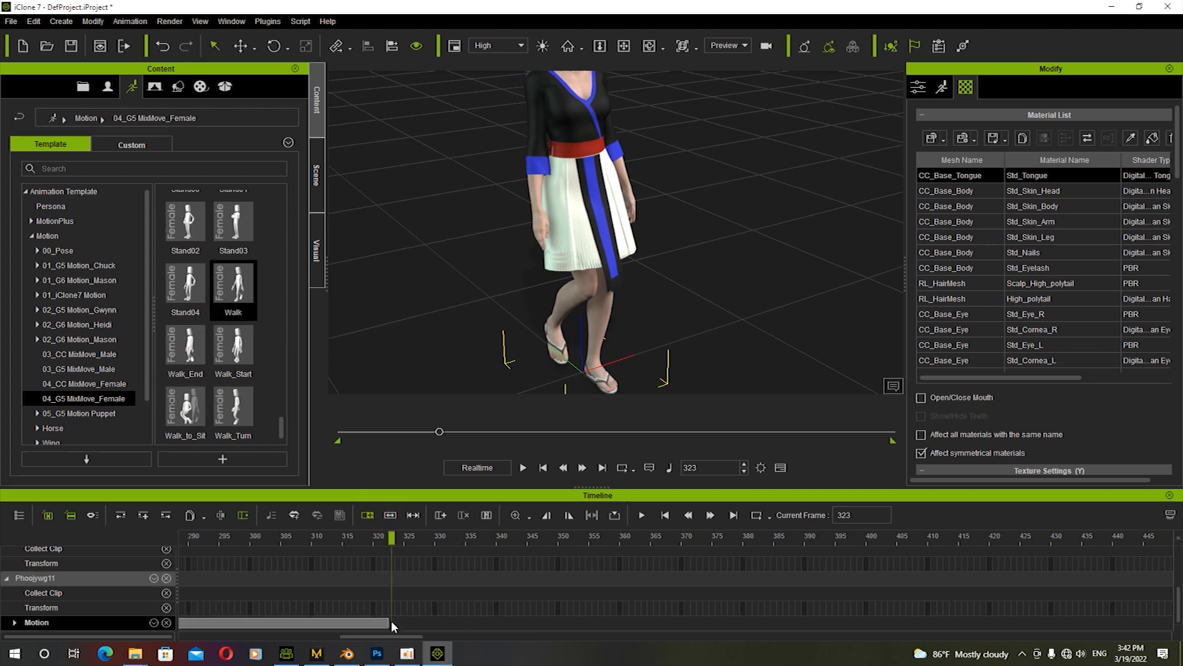
left_click(508, 637)
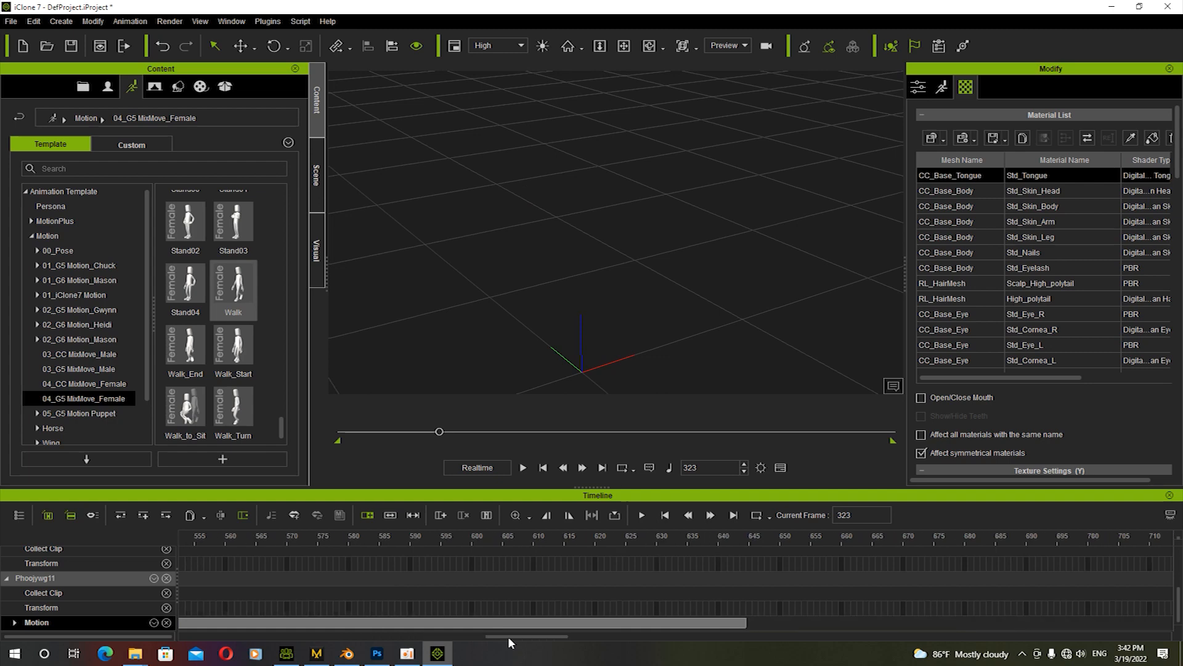
left_click_drag(226, 304, 453, 616)
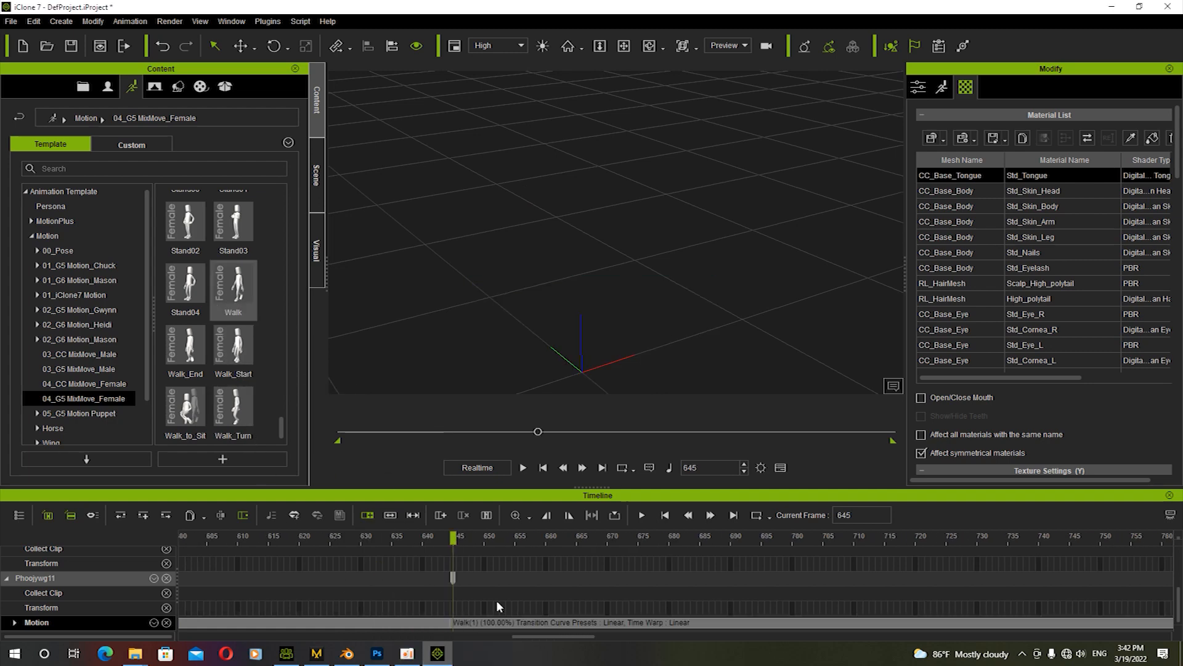
Return to frame 1, face the avatar straight from the front and create a camera from that view
left_click(545, 468)
left_click(624, 45)
mouse_move(588, 252)
left_mouse_down()
mouse_move(579, 211)
mouse_move(589, 275)
mouse_move(593, 246)
mouse_move(593, 261)
left_mouse_up()
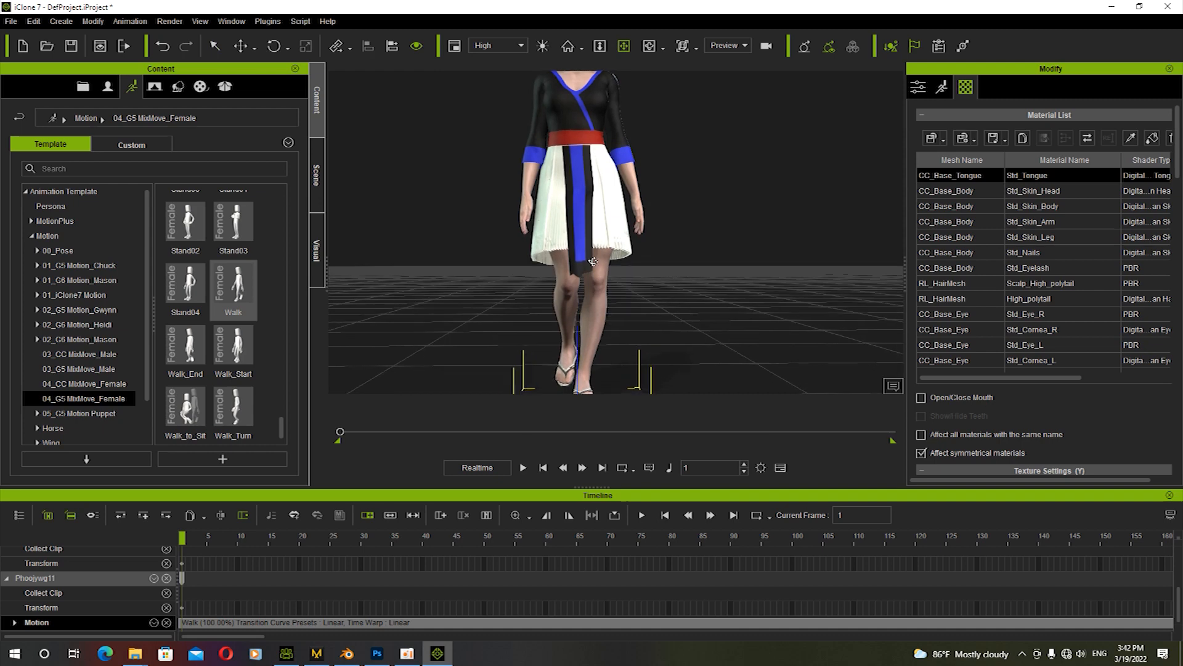
left_click(71, 21)
left_click(103, 185)
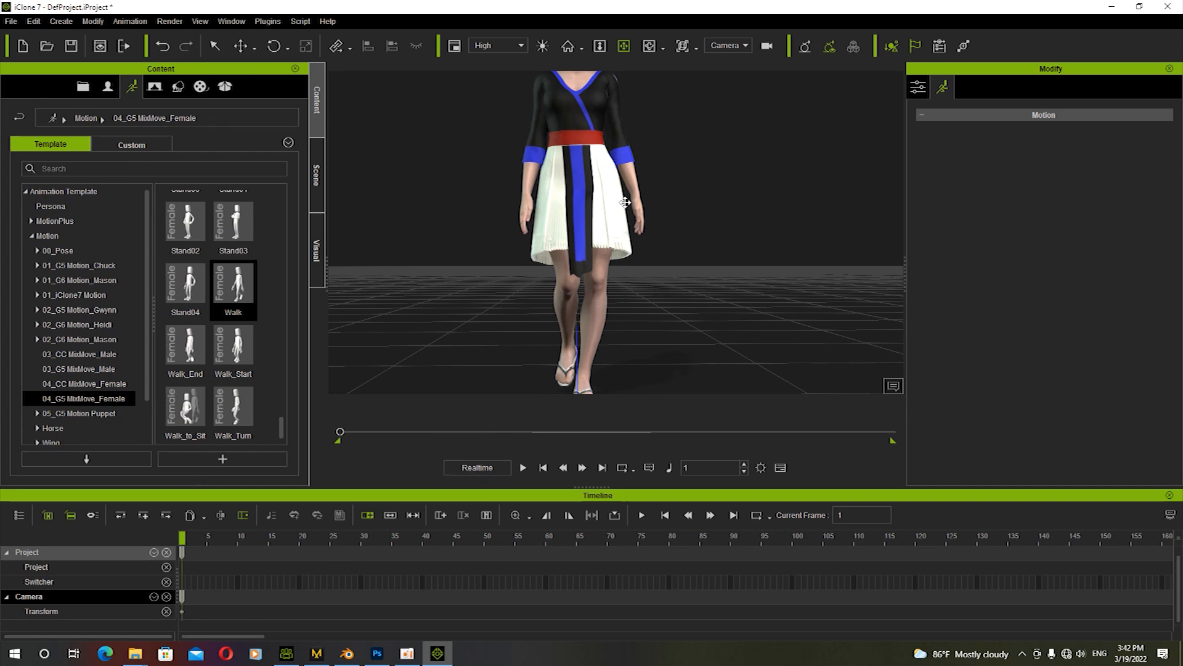
Link the camera to the avatar's CC_Base_Pelvis bone, play the walk to test the link and return to frame 1
left_click(921, 91)
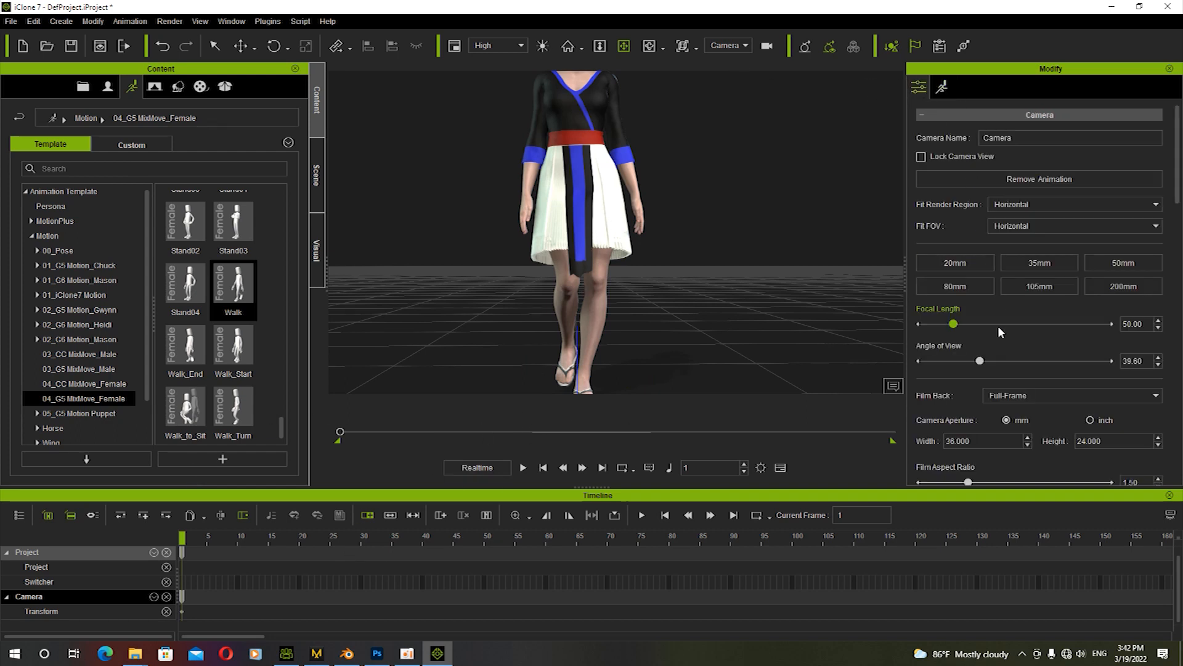
scroll(1028, 444, "down", 15)
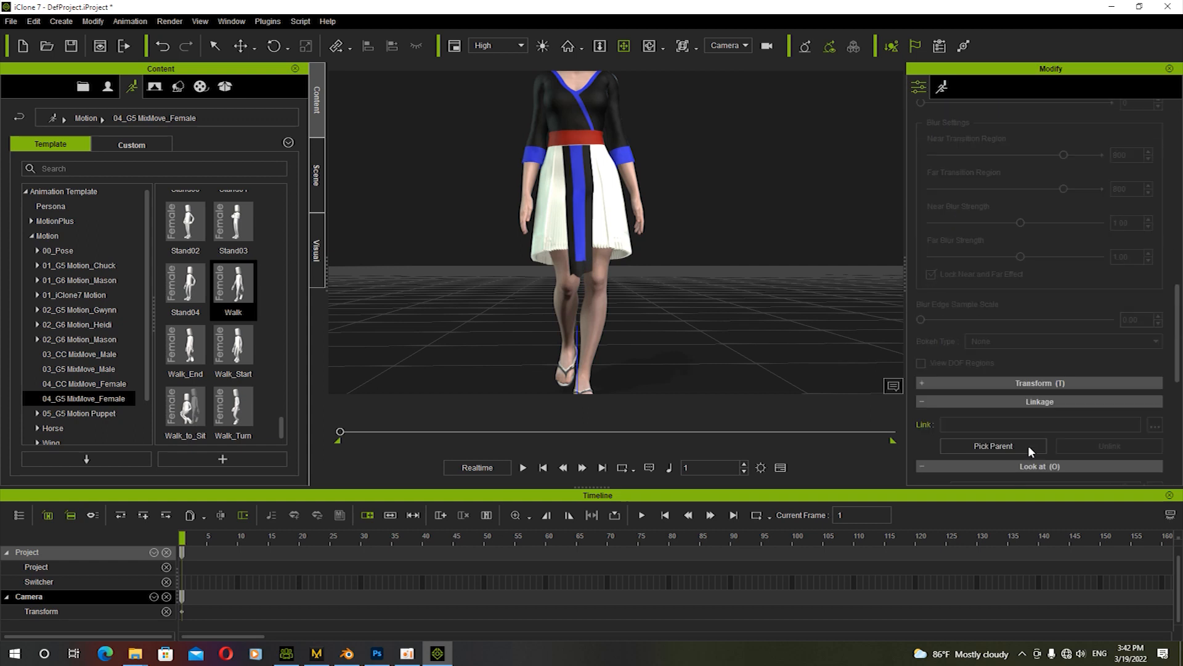
scroll(1028, 445, "down", 3)
left_click(1021, 336)
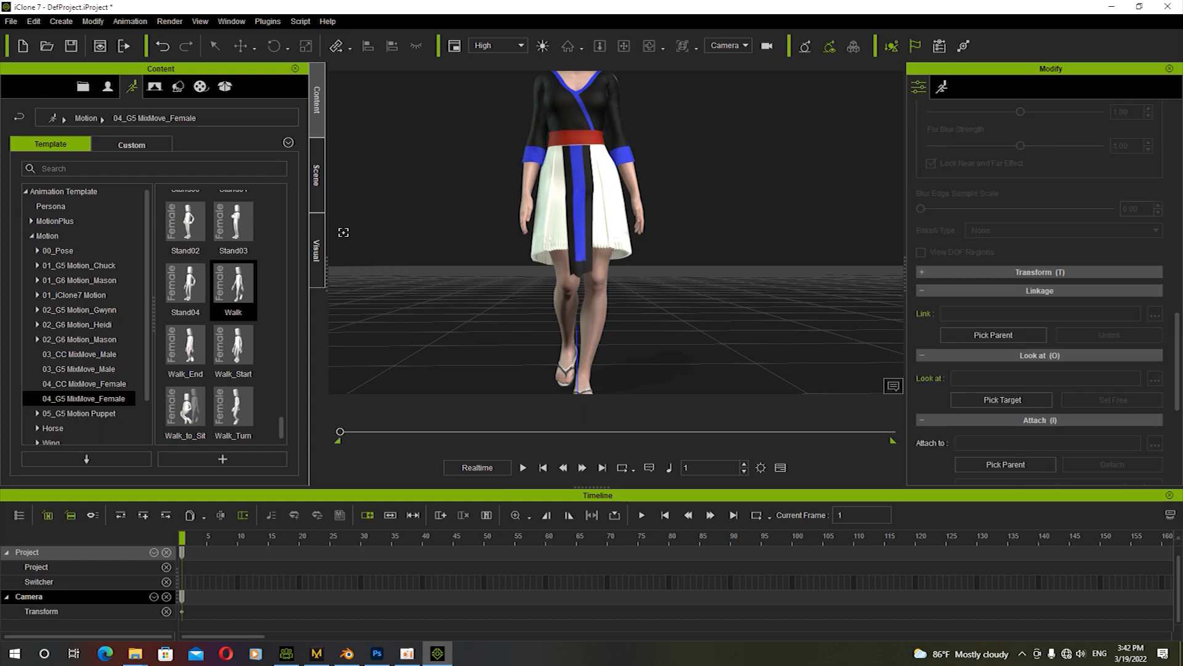
left_click(571, 186)
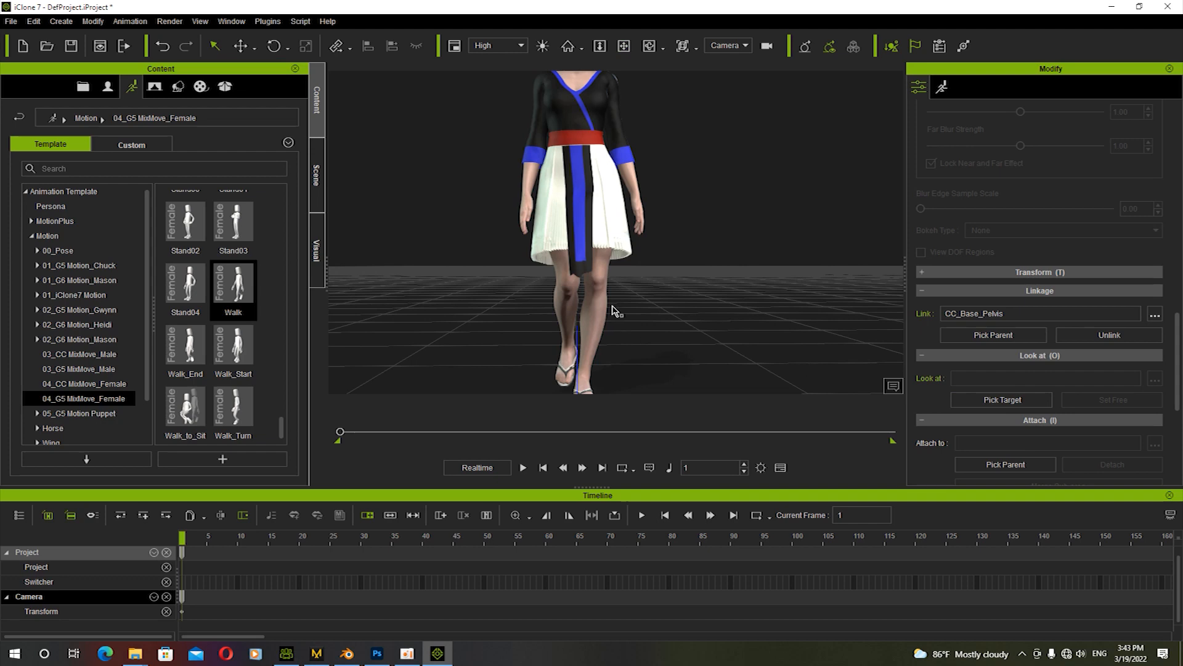
key("space")
key("space")
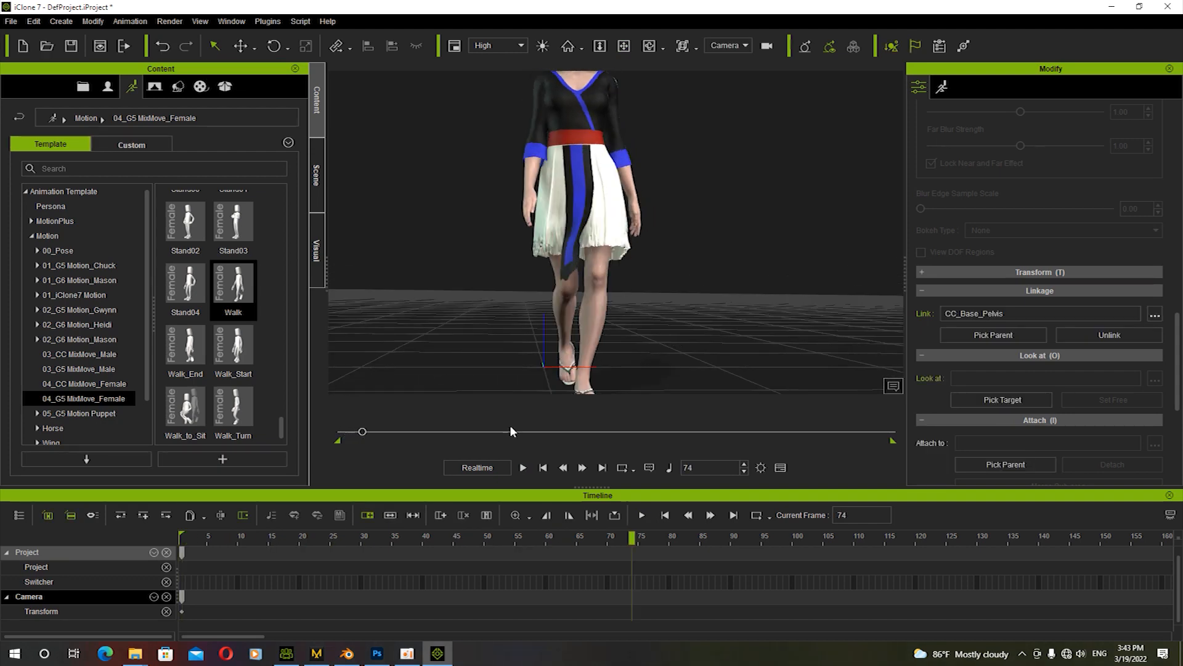
left_click(544, 468)
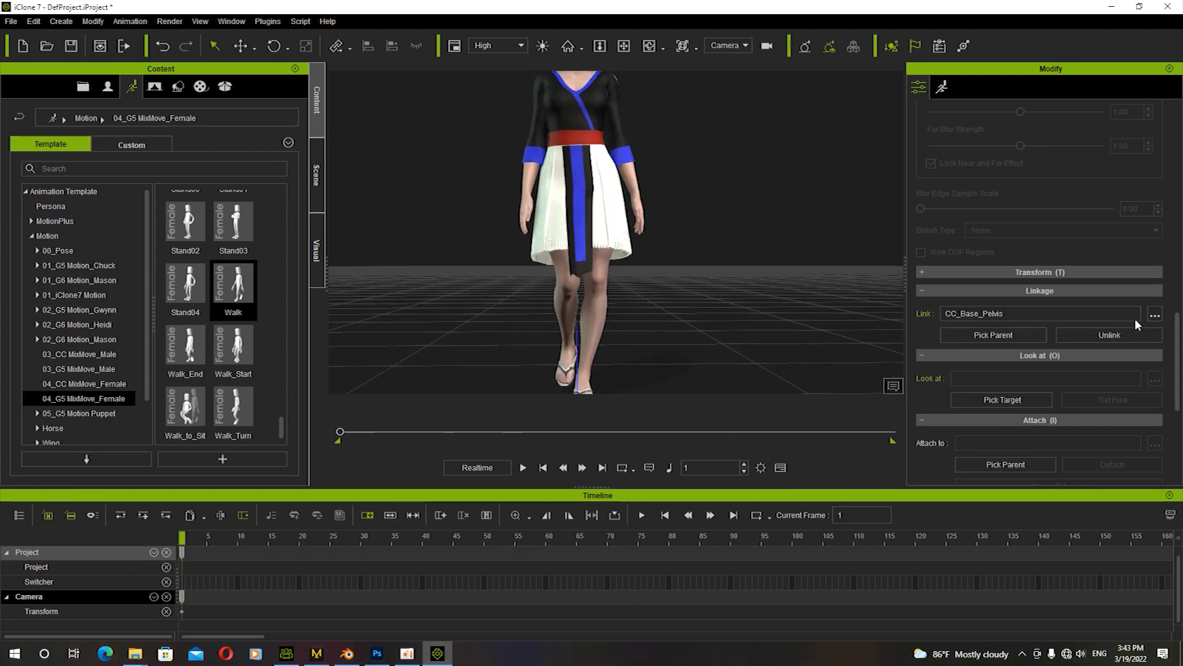
Change the camera's link to the RL_BoneRoot node with no alignment and play the walk through the camera
left_click(1155, 315)
left_click(531, 214)
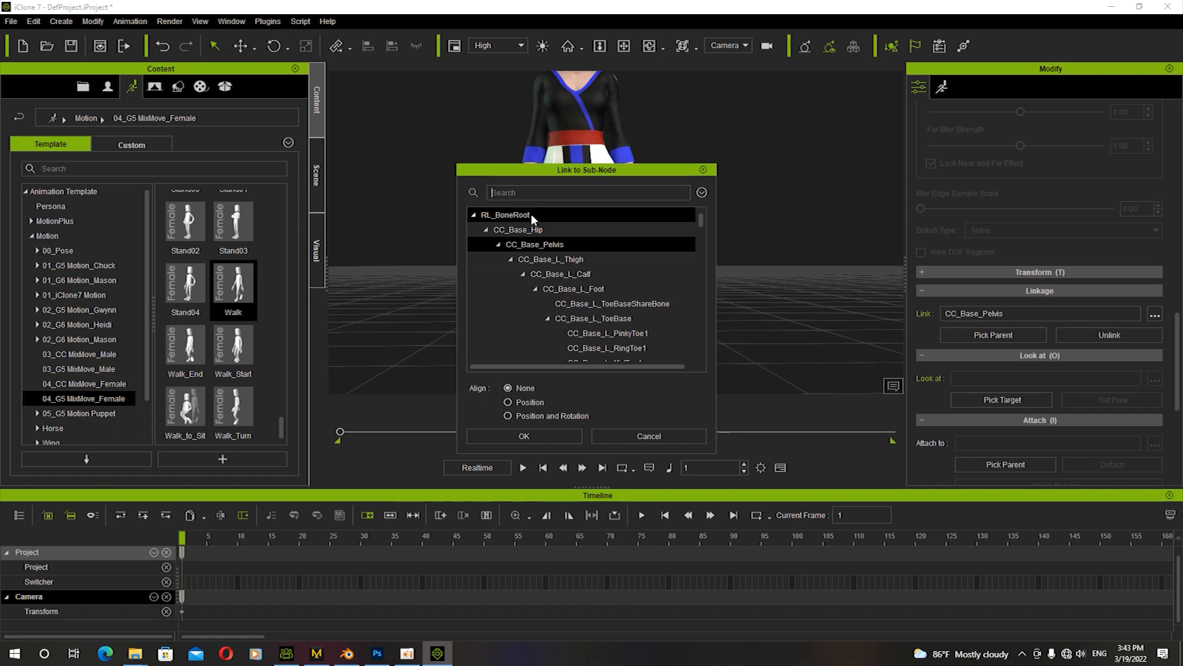
left_click(558, 432)
key("space")
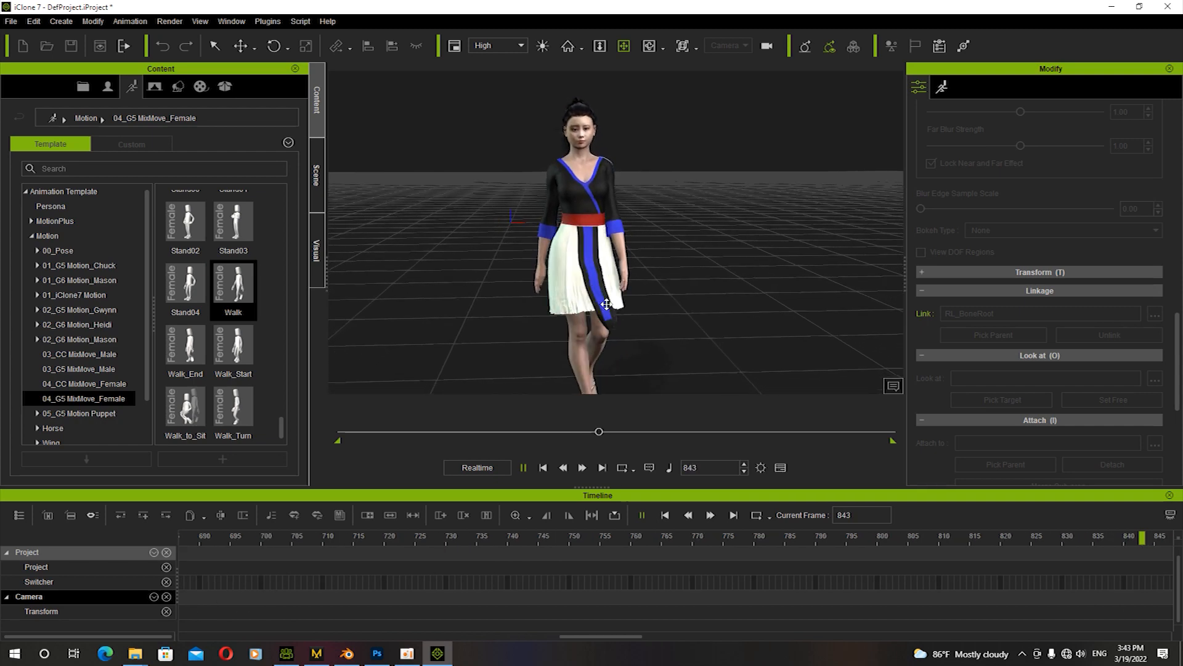
key("space")
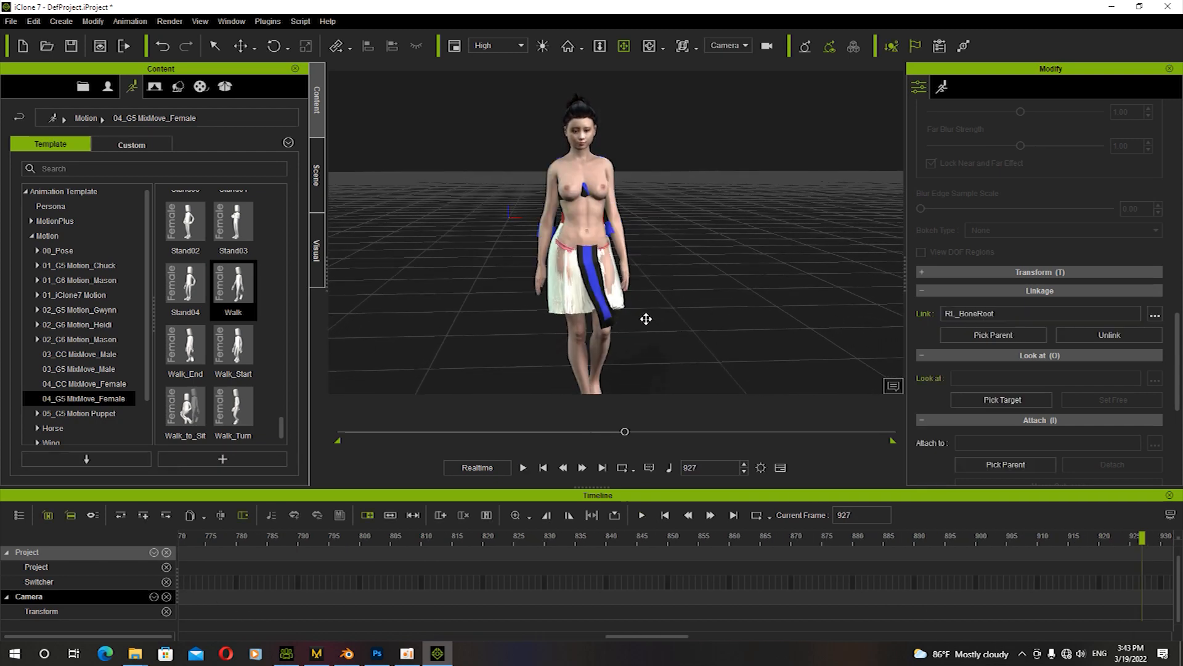
Replay the walk from frame 1 through the linked camera to examine how the garments move
left_click(545, 467)
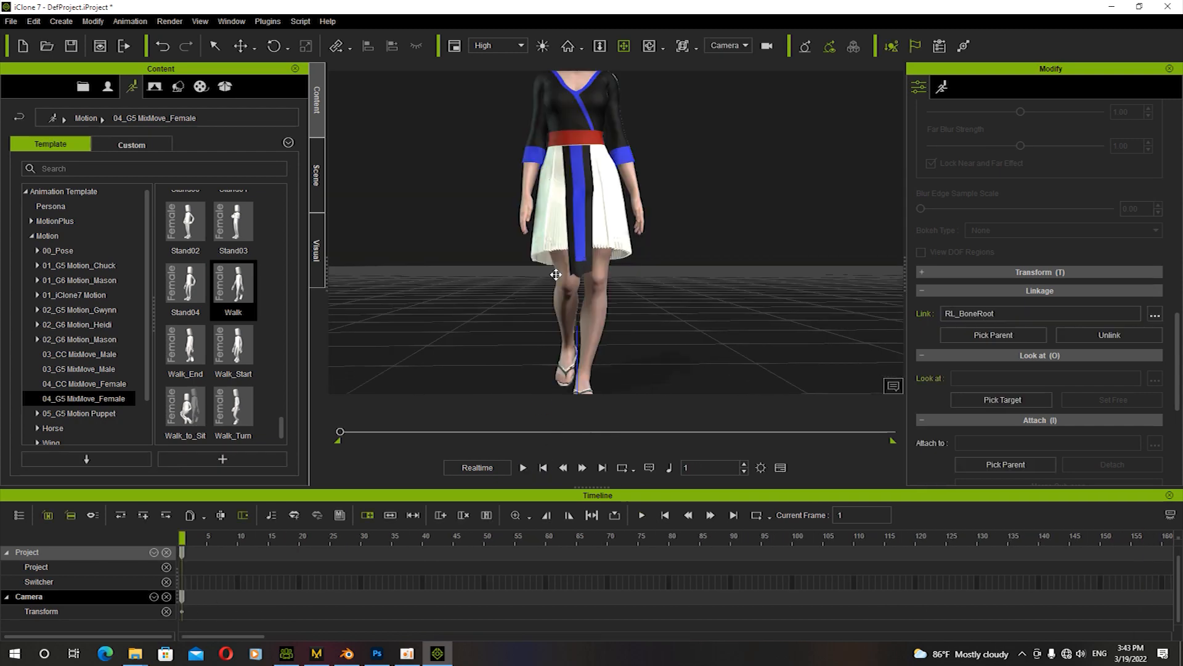
key("space")
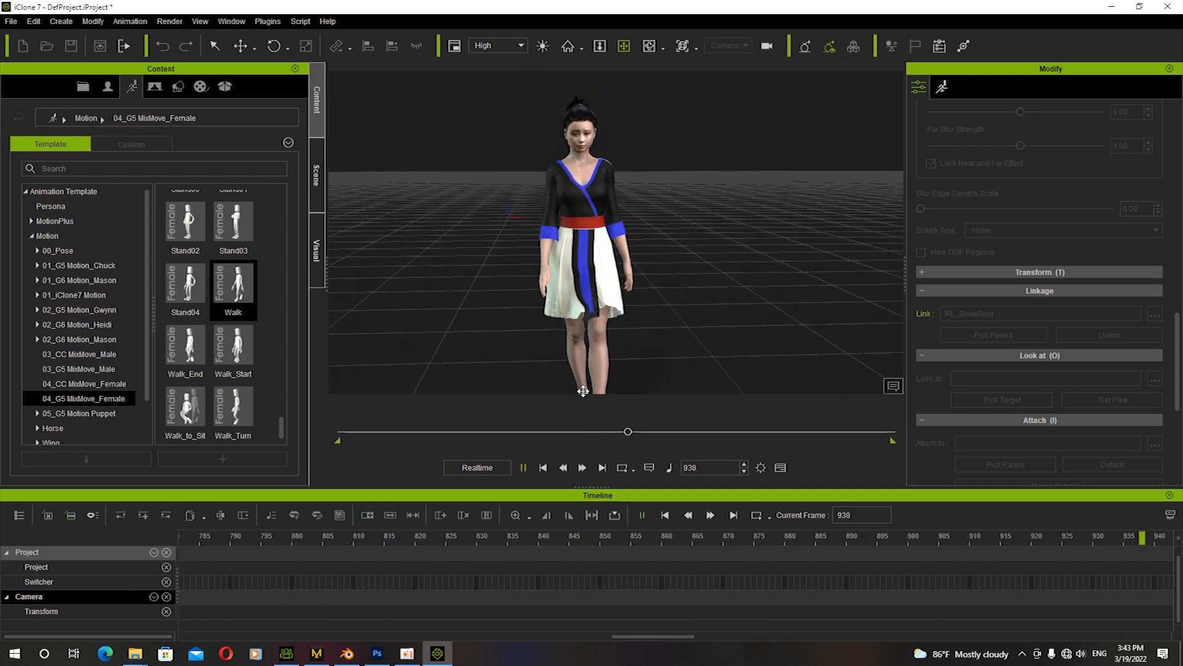
key("space")
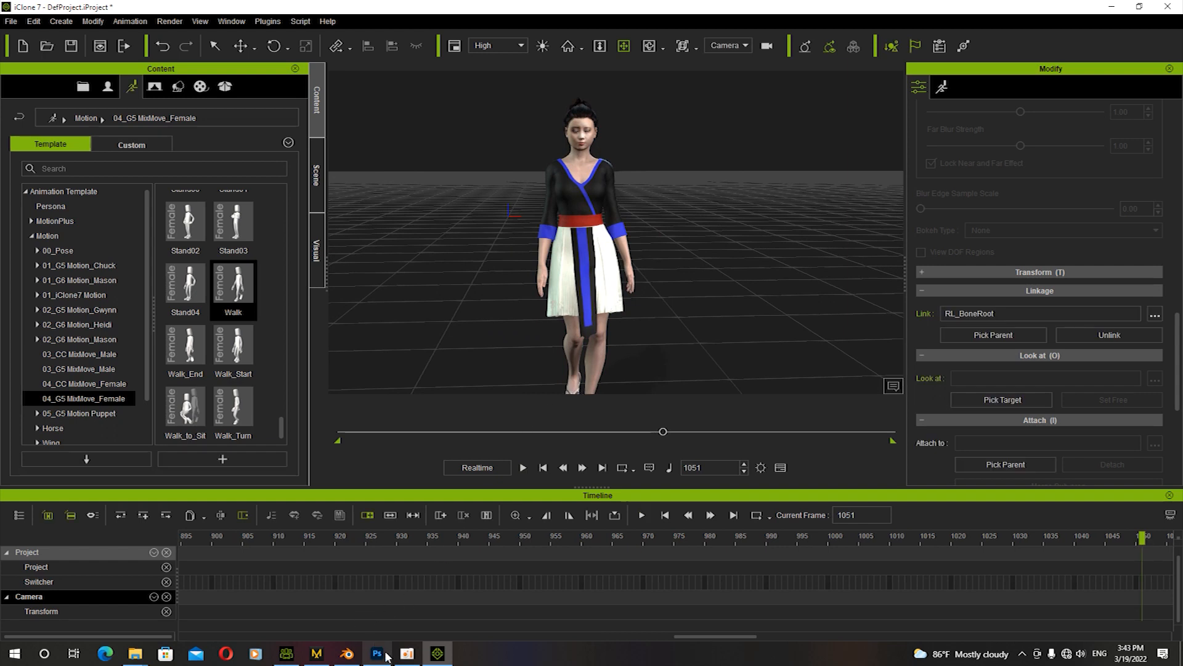
left_click(405, 655)
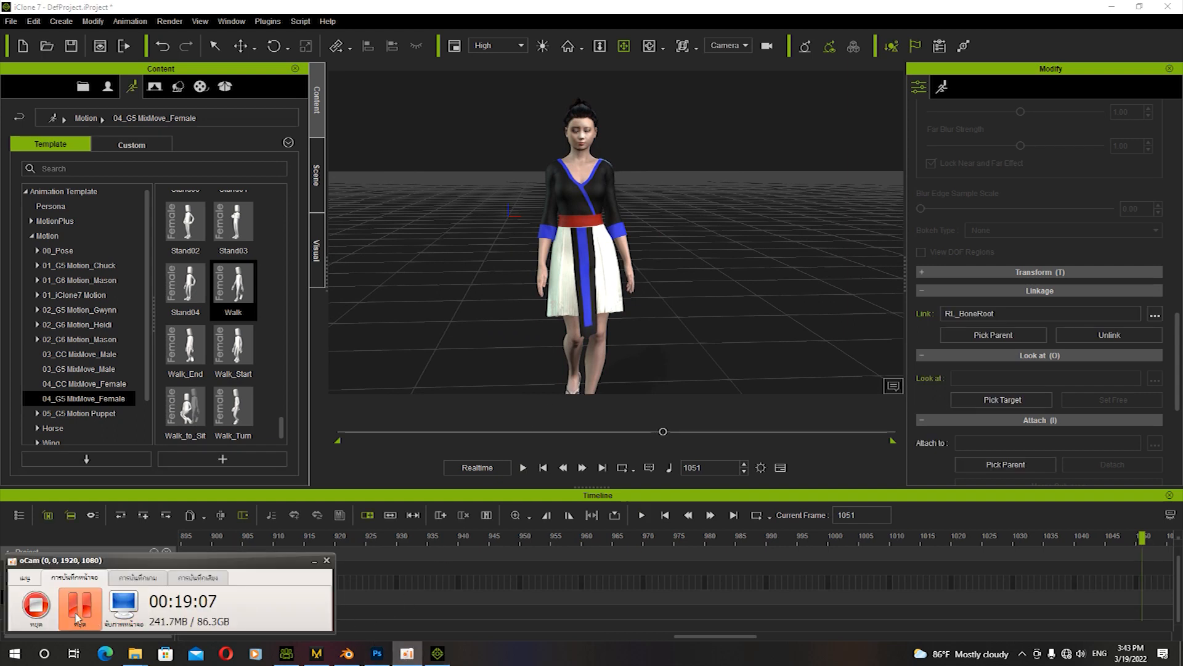